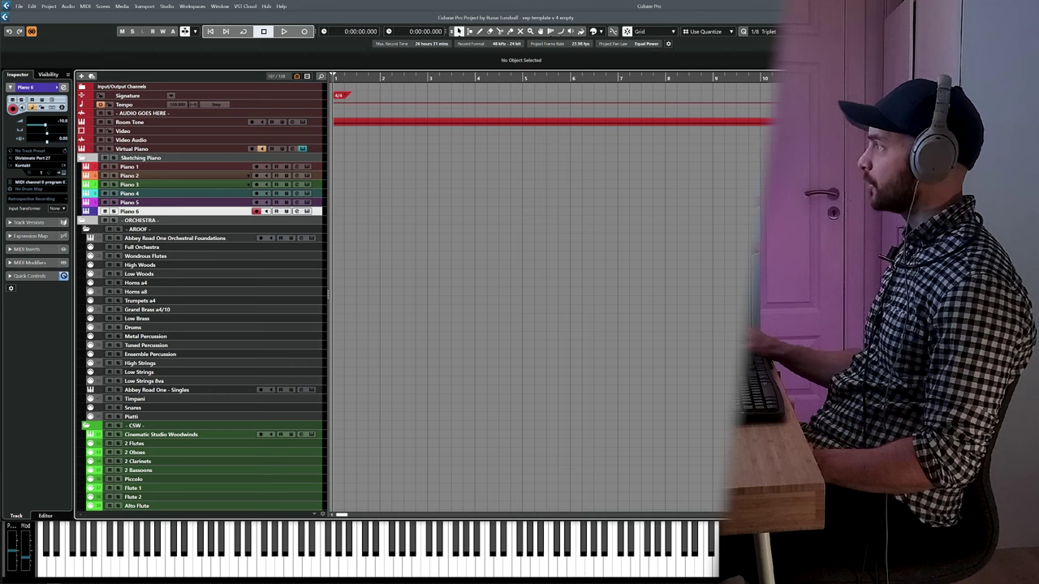
Step: Look through the template's track list from the sketching piano tracks down to the solo strings
scroll(472, 239, "down", 10)
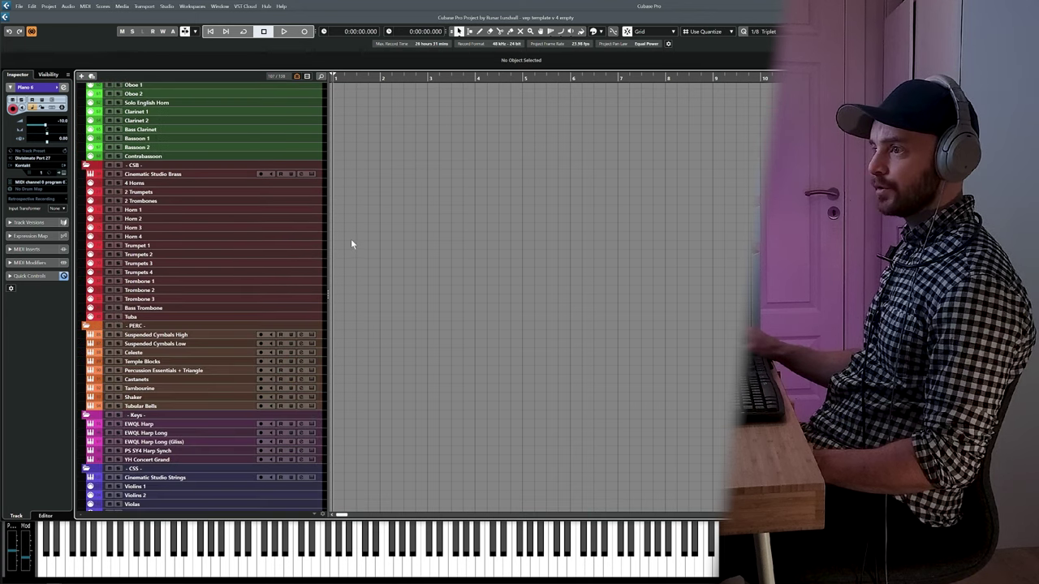
scroll(250, 282, "up", 4)
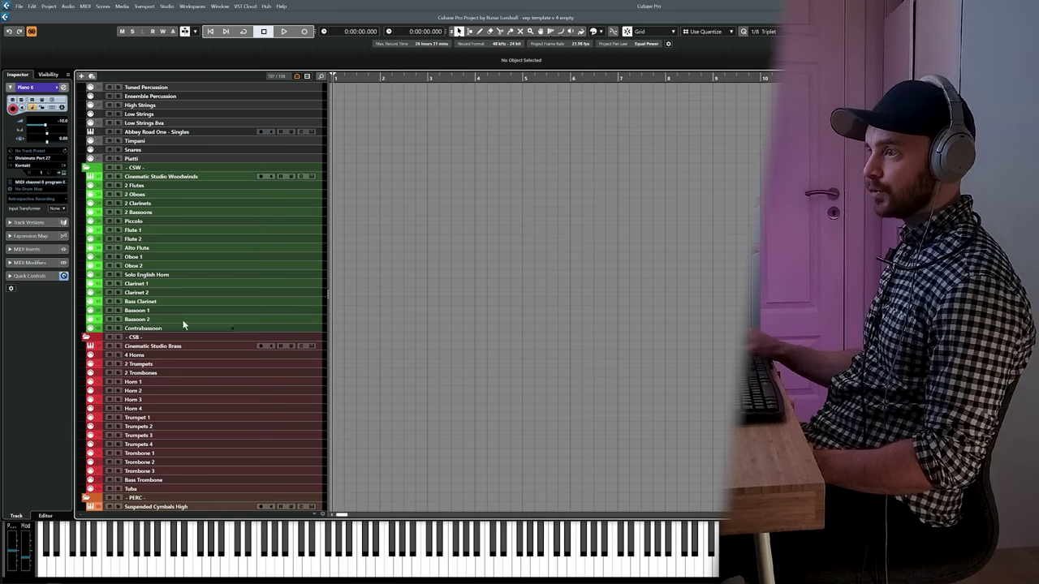
scroll(197, 230, "down", 3)
scroll(193, 216, "down", 3)
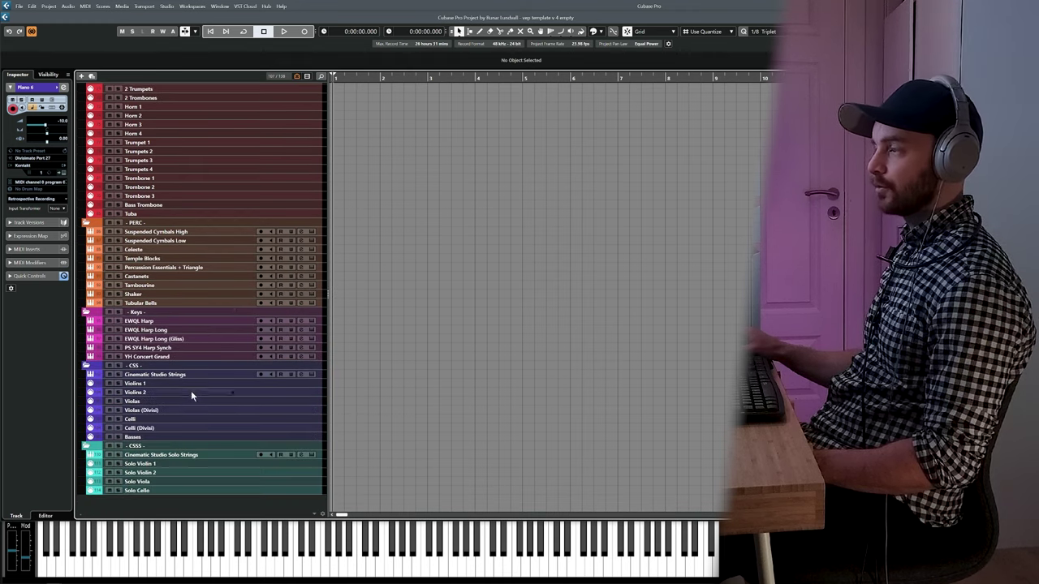
scroll(211, 324, "up", 12)
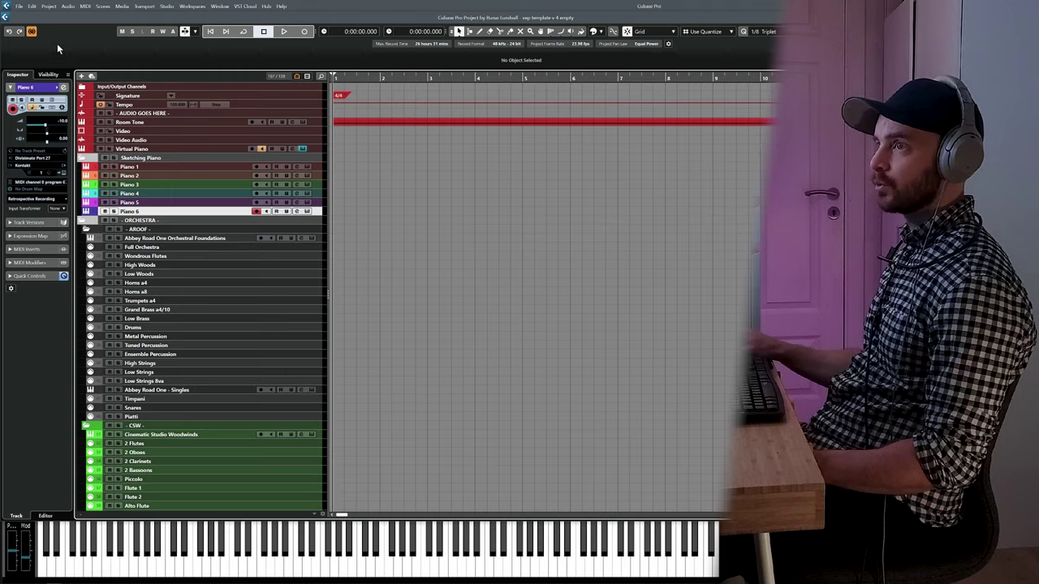
Step: Import the MIDI file "FPTO E01P01.mid" from the Desktop into the project
left_click(19, 7)
mouse_move(48, 121)
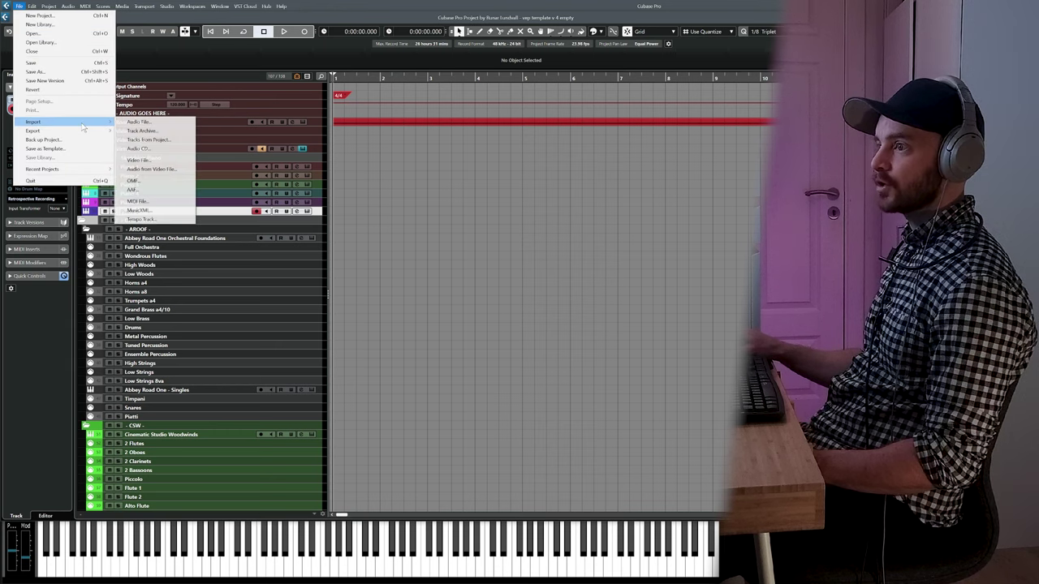
left_click(154, 201)
left_click(518, 308)
left_click(462, 199)
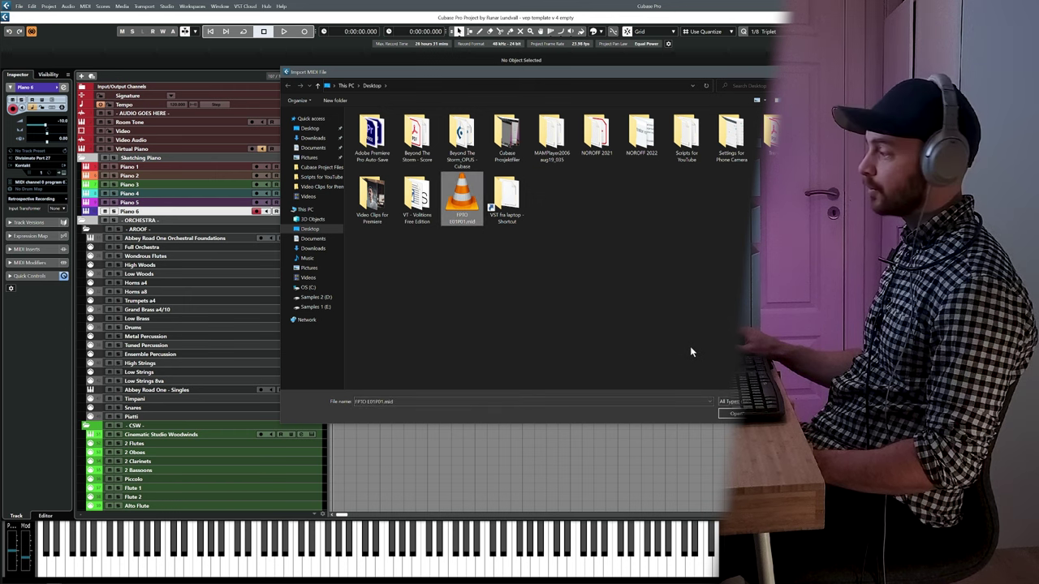
left_click(734, 413)
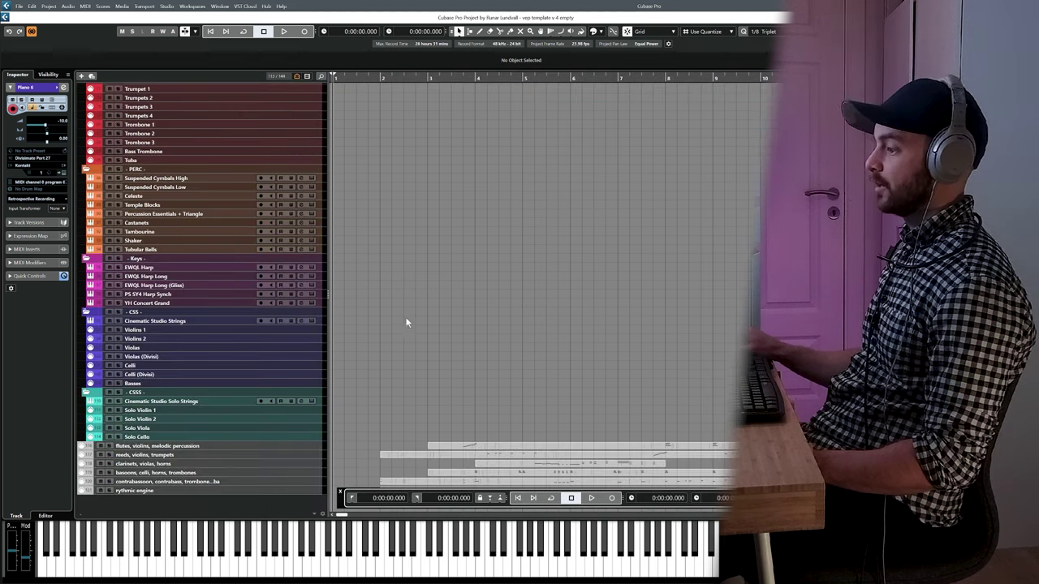
key("F2")
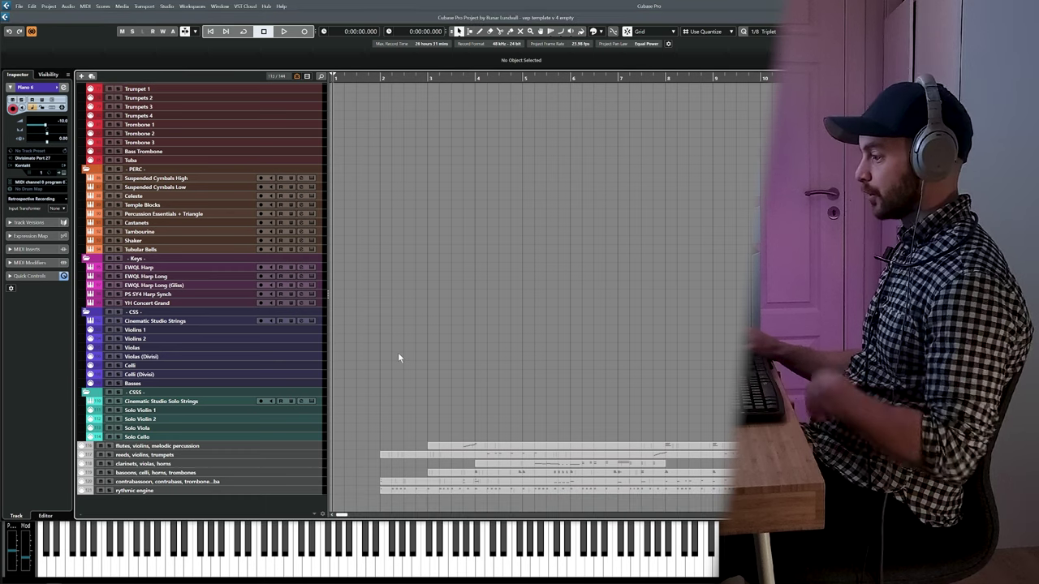
Step: Copy all six imported MIDI parts onto the sketching piano tracks, starting with Piano 1
left_click_drag(386, 362, 706, 494)
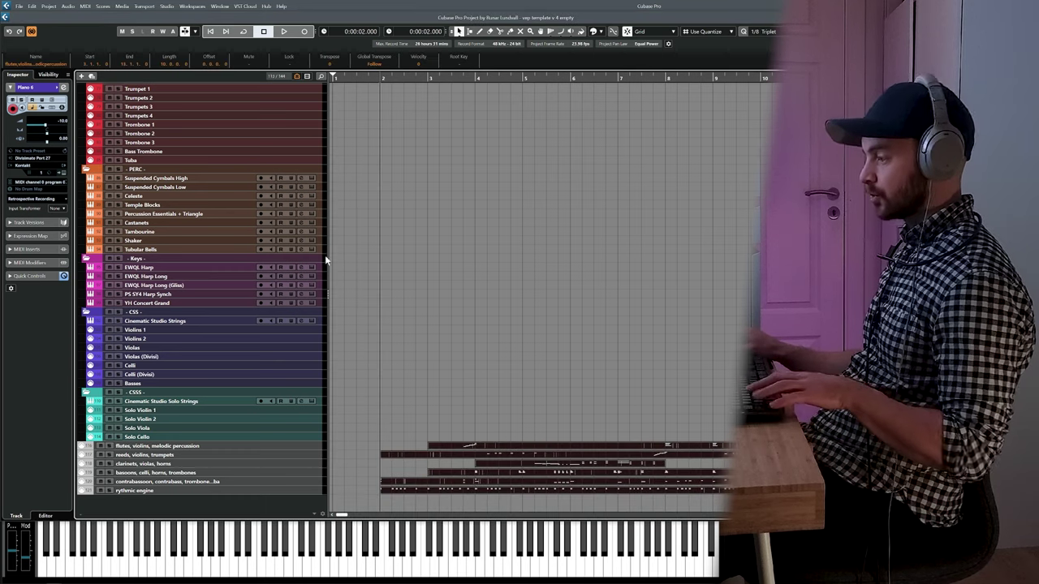
scroll(375, 263, "up", 15)
scroll(375, 263, "up", 3)
left_click(154, 168)
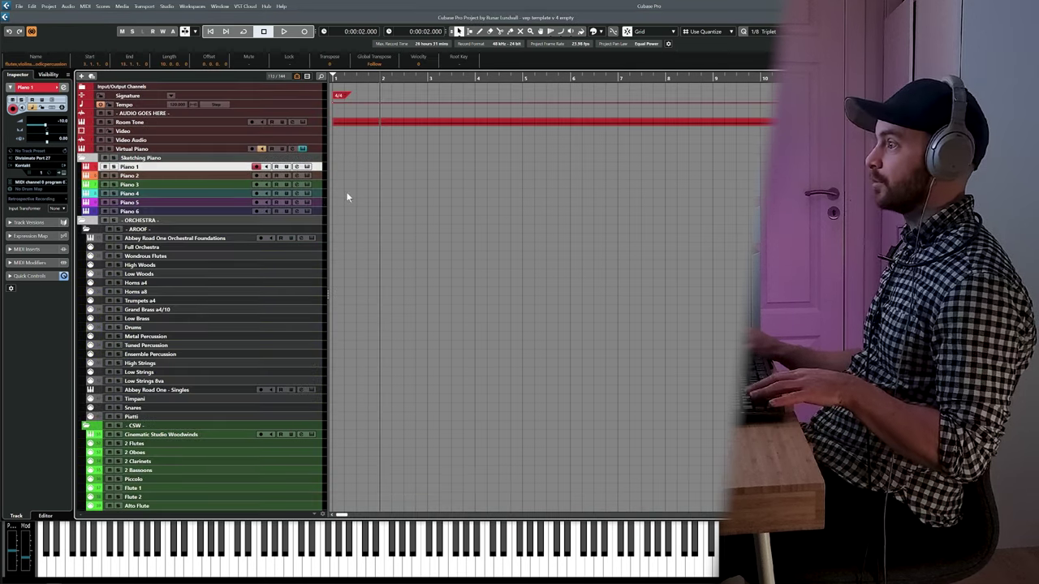
key("ctrl+v")
left_click(449, 289)
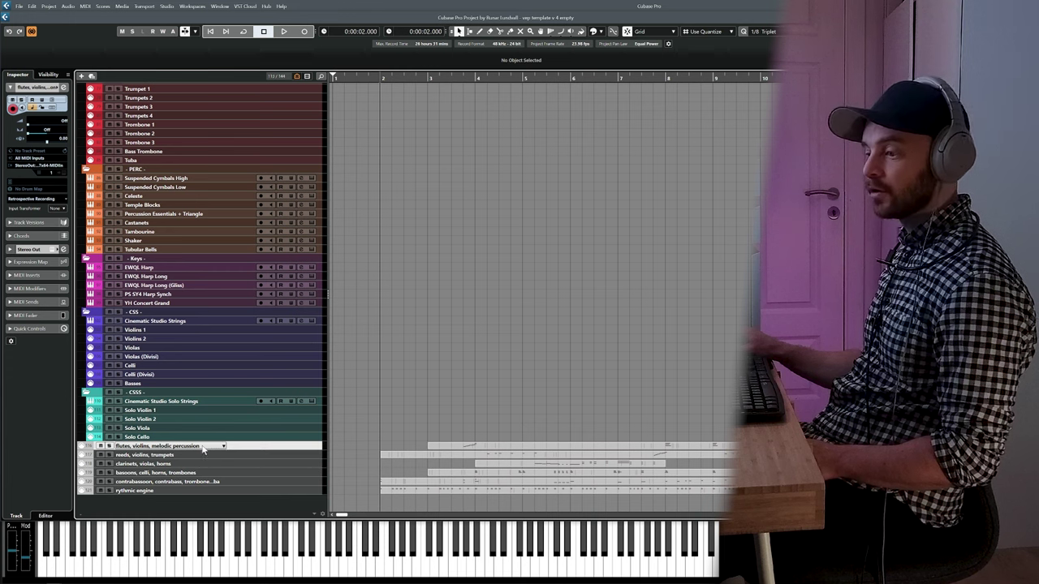
Step: Rename the Piano 1 track as "flutes, violins, melodic percussion"
scroll(213, 323, "up", 15)
scroll(214, 323, "up", 3)
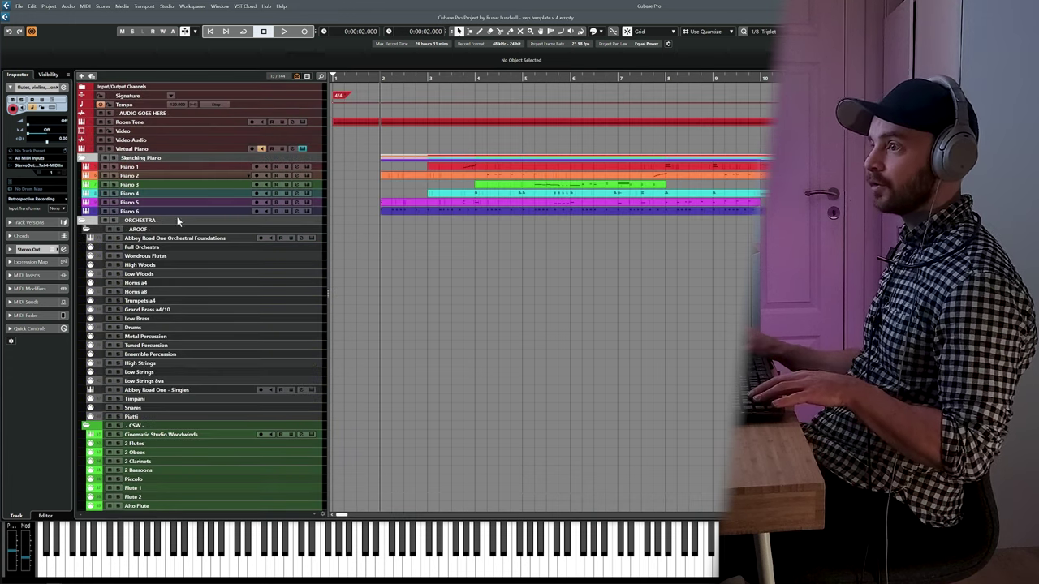
left_click(163, 167)
double_click(162, 166)
type("Flutes, violins, melodic percussion")
key("Return")
Step: Copy the name "reeds, violins, trumpets" from the second imported track onto the Piano 2 track
scroll(188, 436, "down", 15)
scroll(188, 436, "down", 3)
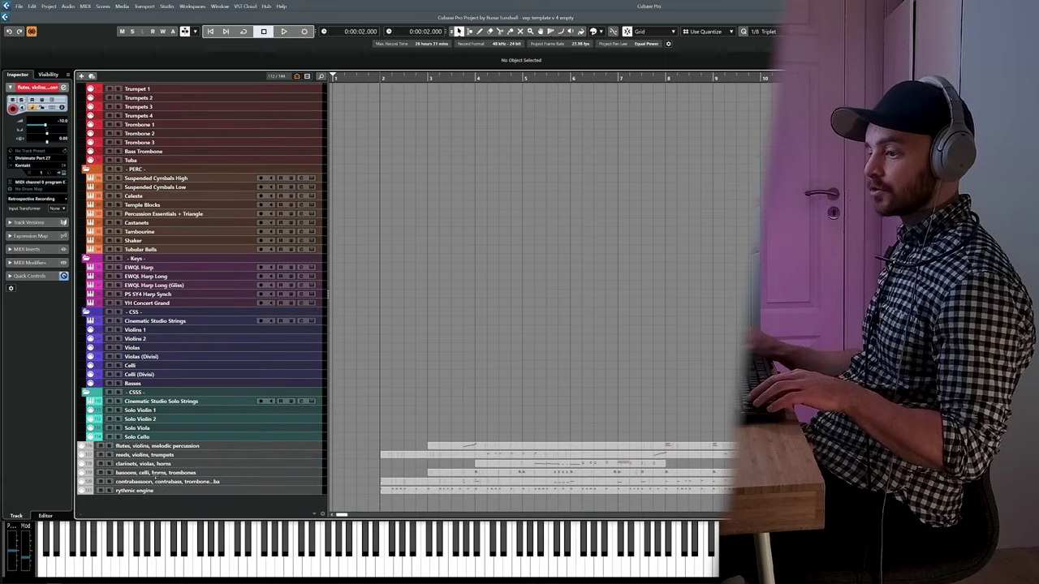
double_click(158, 454)
key("ctrl+c")
scroll(198, 190, "up", 20)
scroll(198, 189, "up", 3)
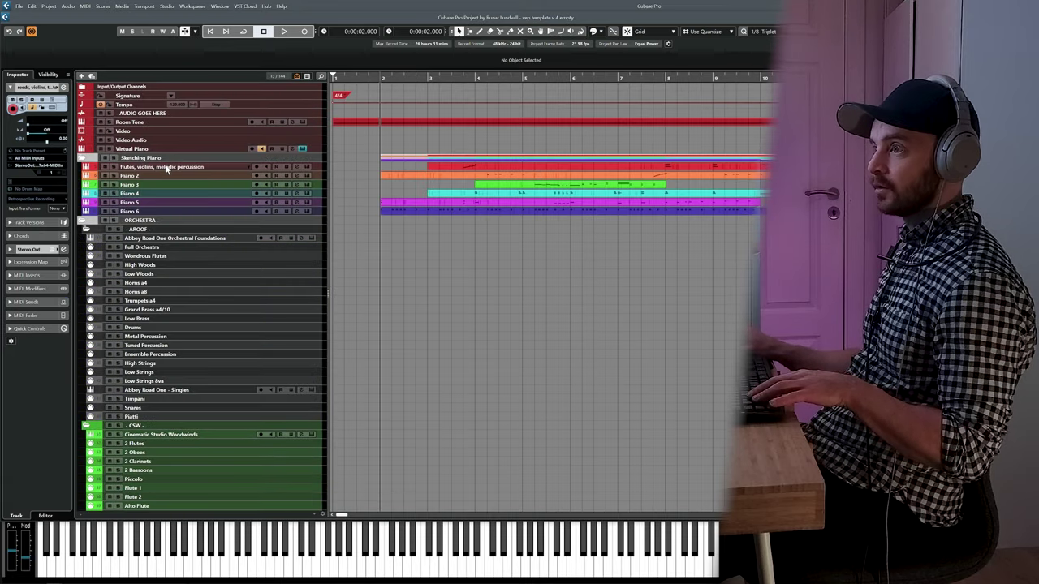
double_click(160, 175)
key("ctrl+v")
key("Return")
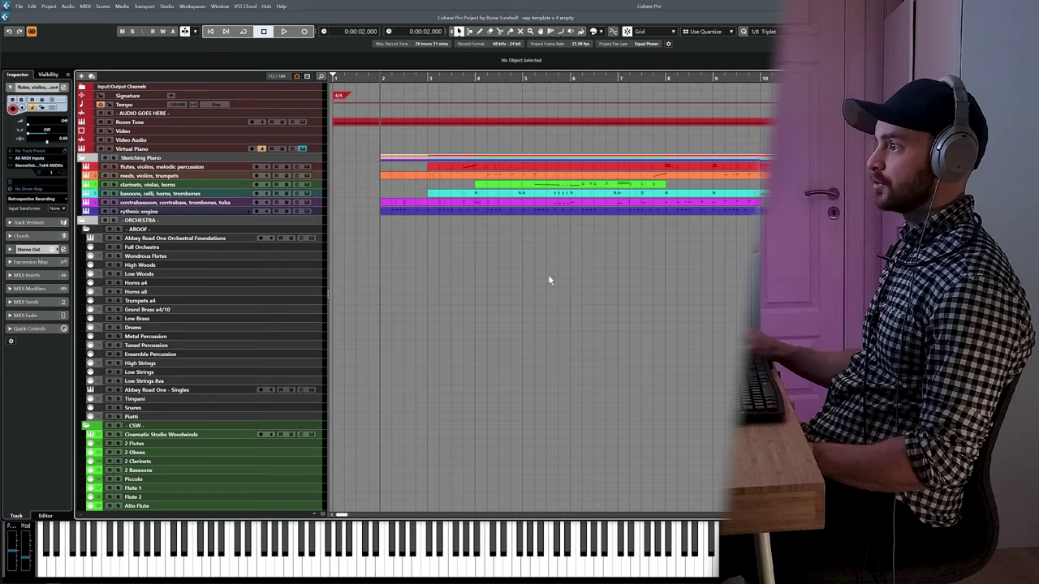
Step: Remove the six imported MIDI tracks below the solo strings from the project
left_click_drag(363, 148, 537, 238)
left_click(403, 279)
scroll(403, 279, "down", 10)
left_click_drag(369, 395, 502, 483)
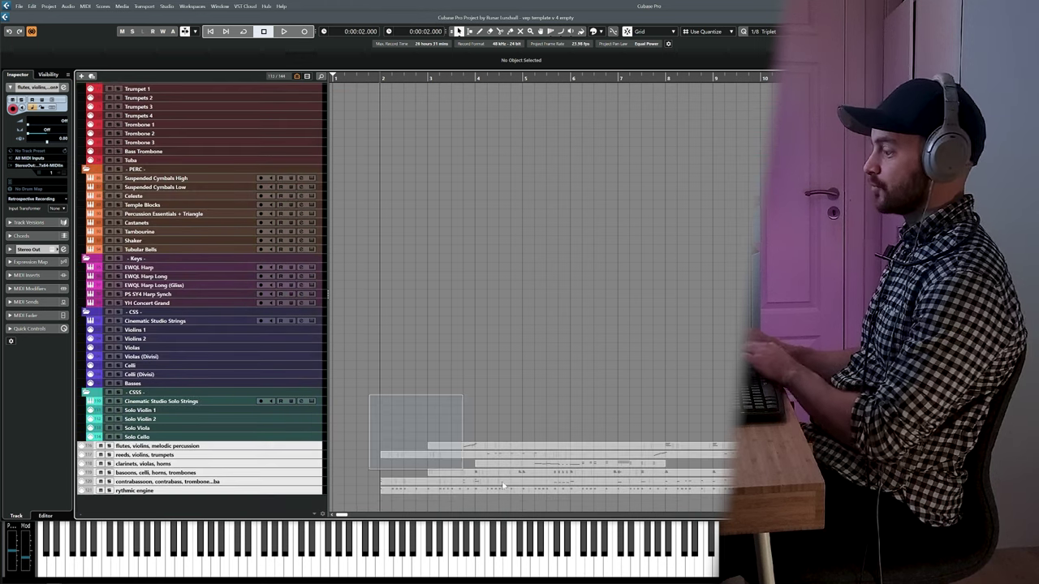
right_click(229, 455)
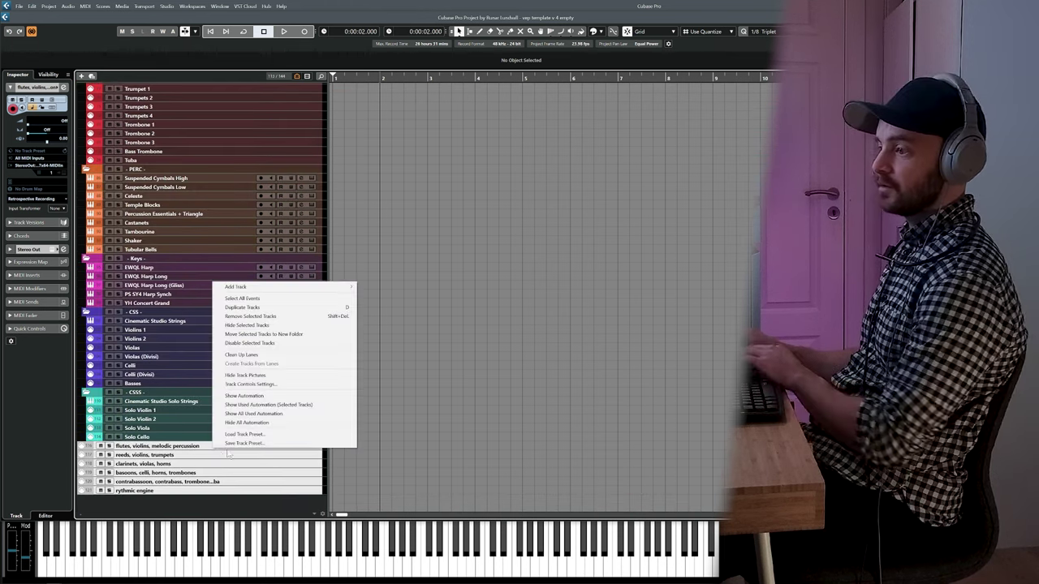
left_click(250, 316)
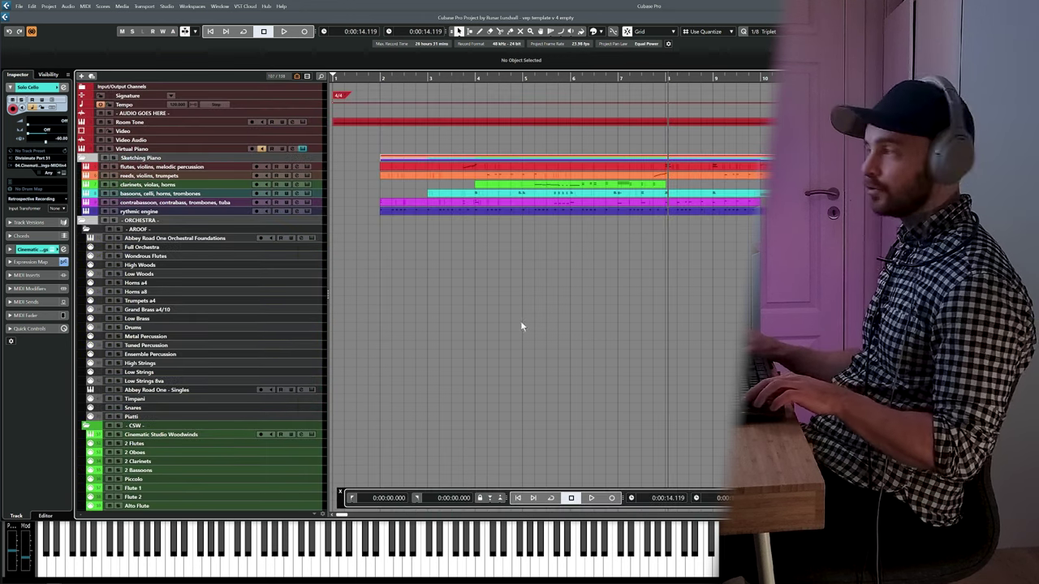
Step: Open all the Sketching Piano parts together in the Key Editor and play the sketch from bar 5
double_click(544, 160)
scroll(365, 248, "up", 2)
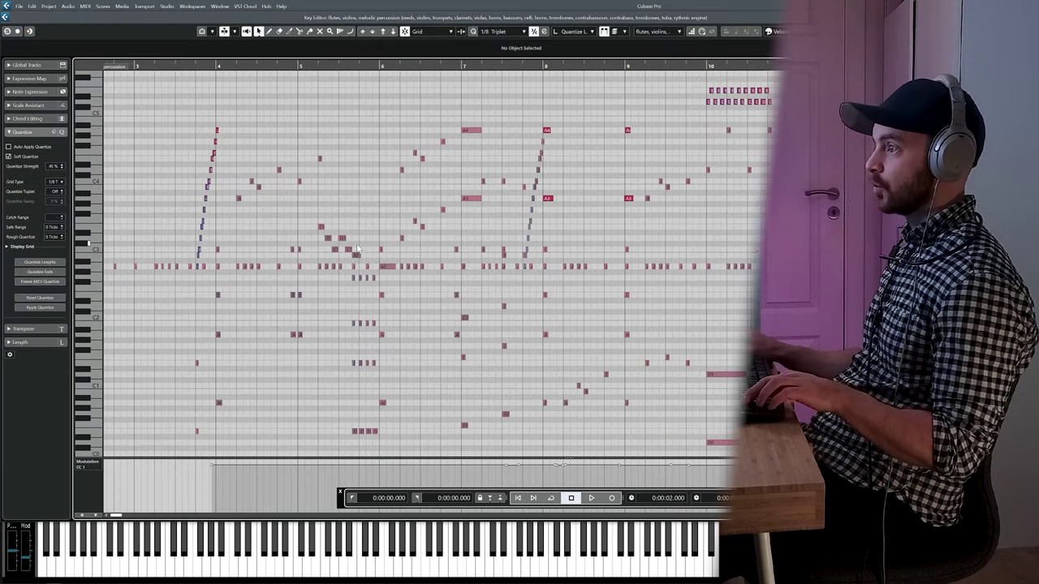
left_click(297, 63)
key("space")
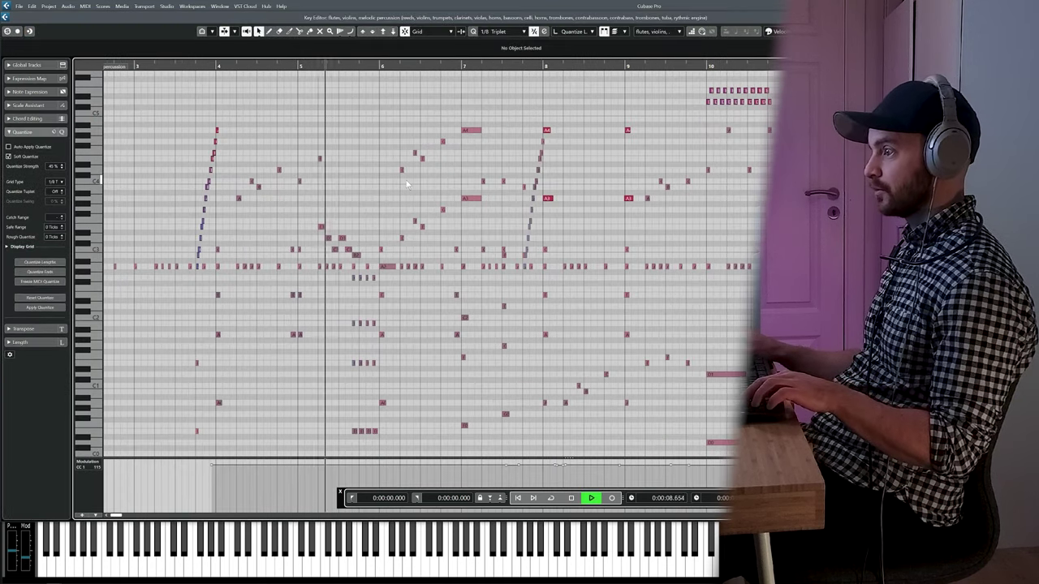
key("space")
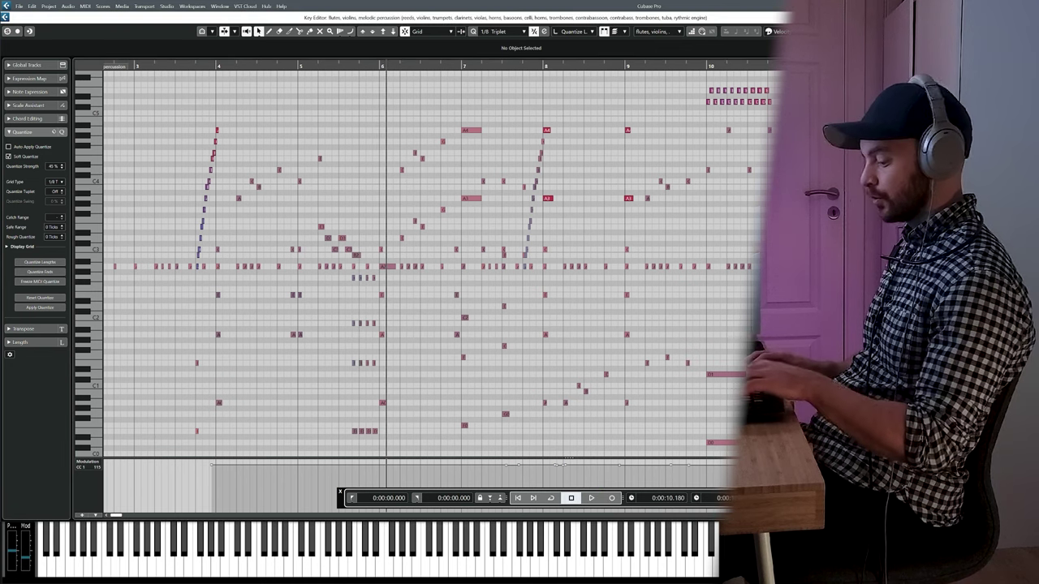
Step: Replay the combined sketch in the Key Editor and examine its notes at different zoom levels
key("g")
left_click(315, 67)
key("space")
key("h")
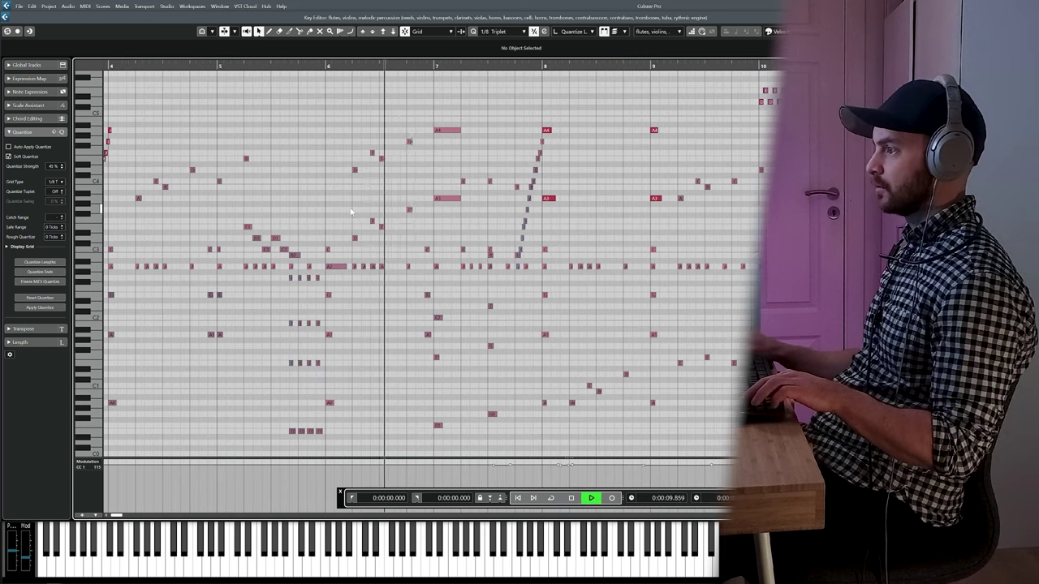
left_click_drag(350, 206, 514, 199)
key("g")
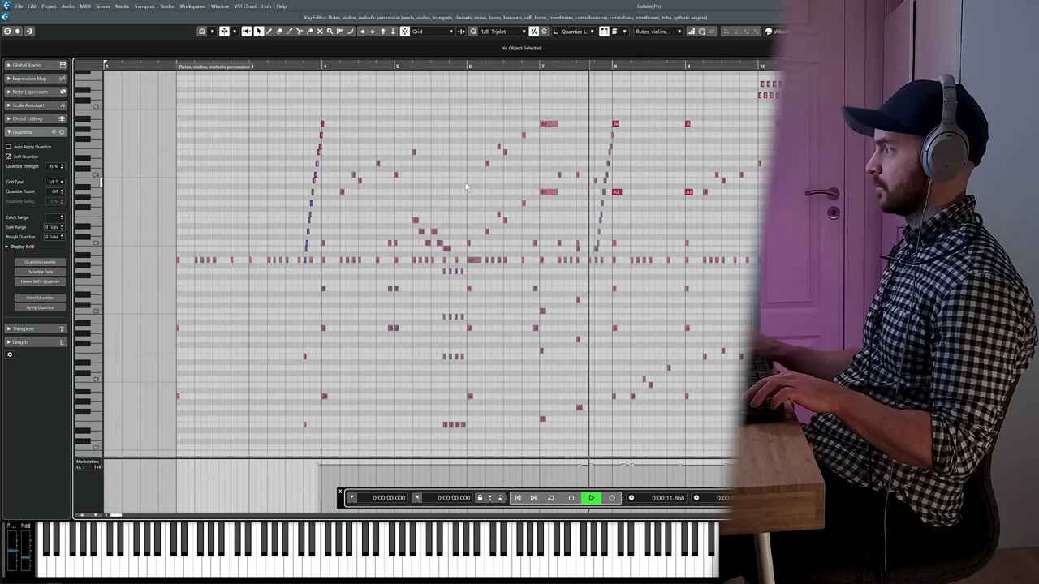
key("g")
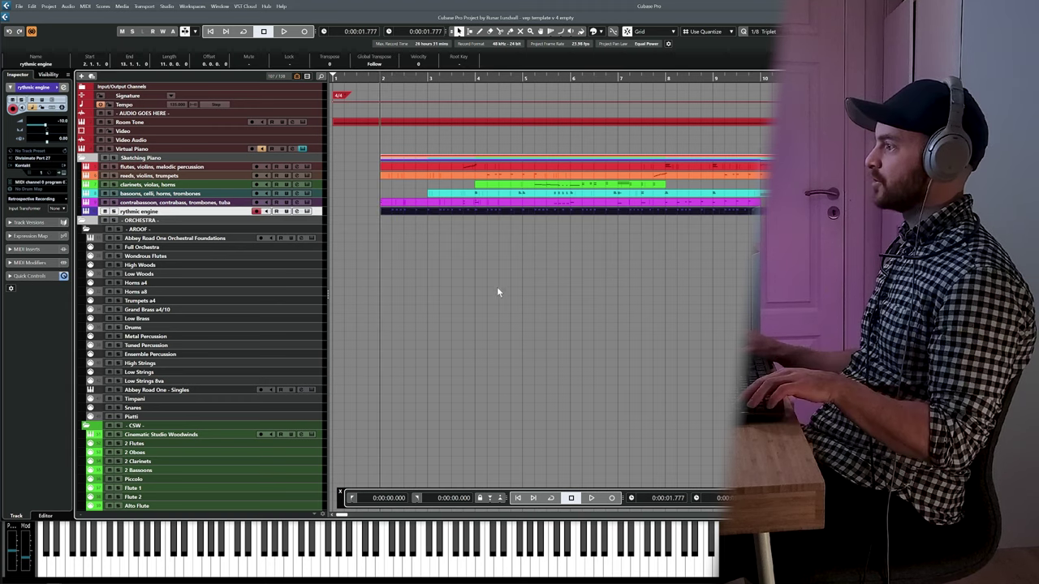
Step: Copy all notes of the rythmic engine part and paste them onto the Celli track in the CSS folder at bar 2
left_click(476, 212)
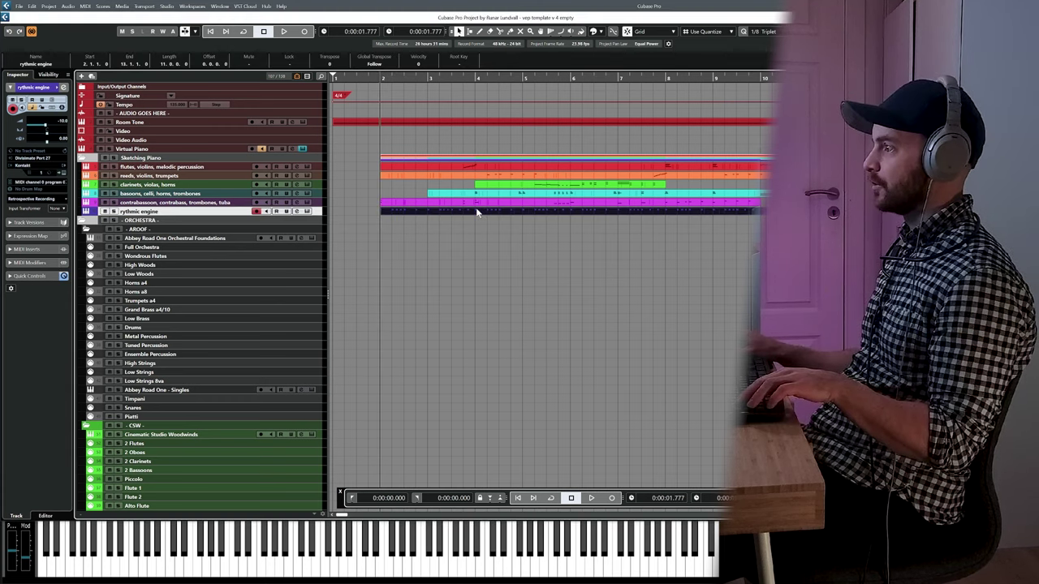
double_click(476, 212)
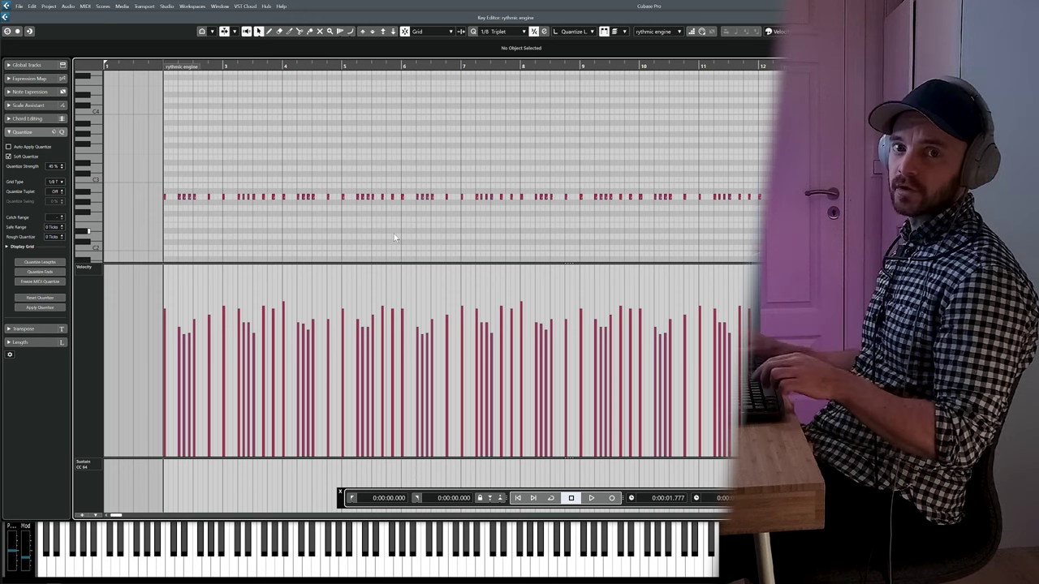
key("ctrl+a")
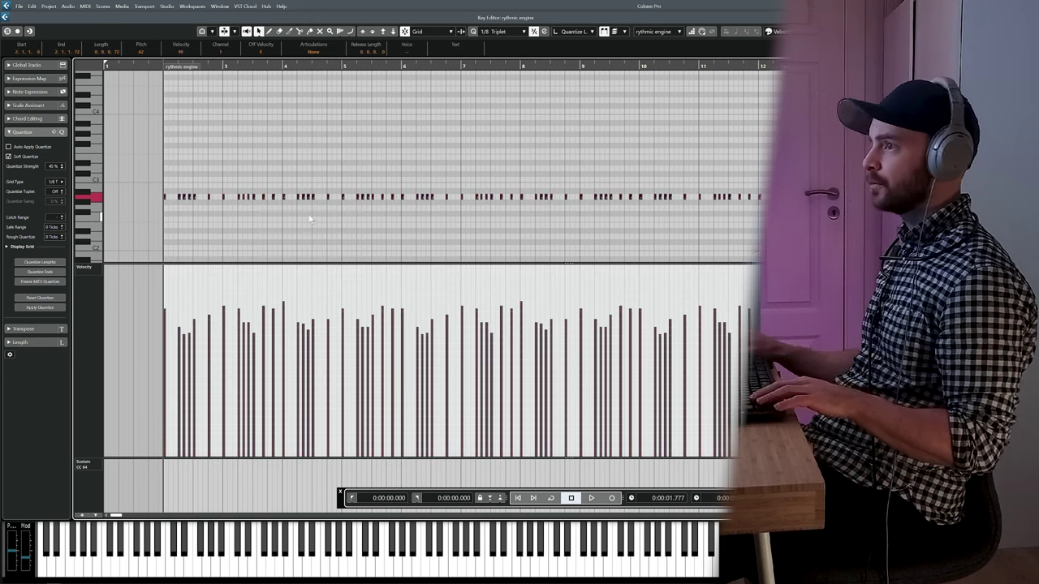
key("Return")
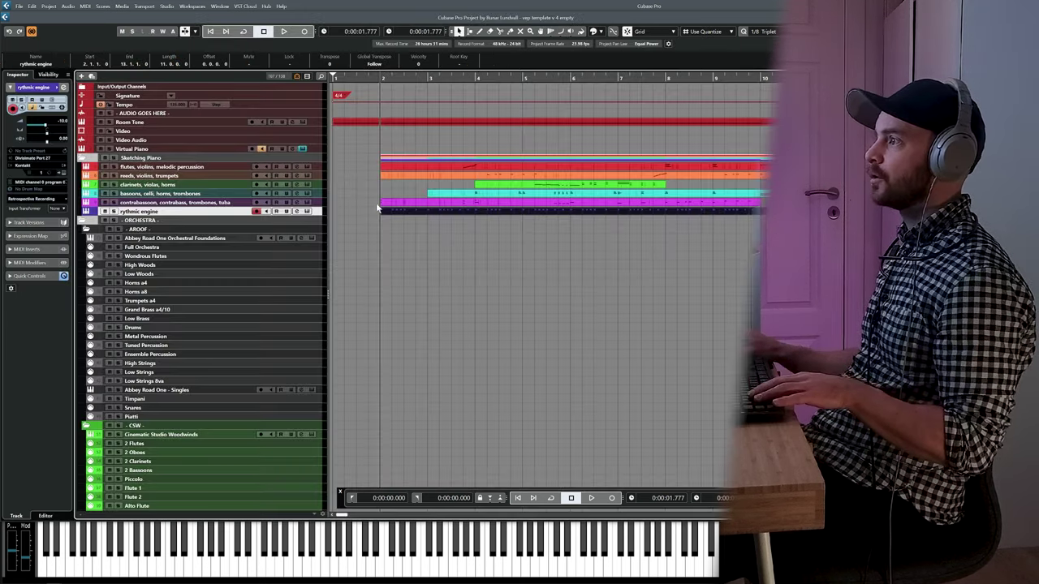
scroll(415, 279, "down", 10)
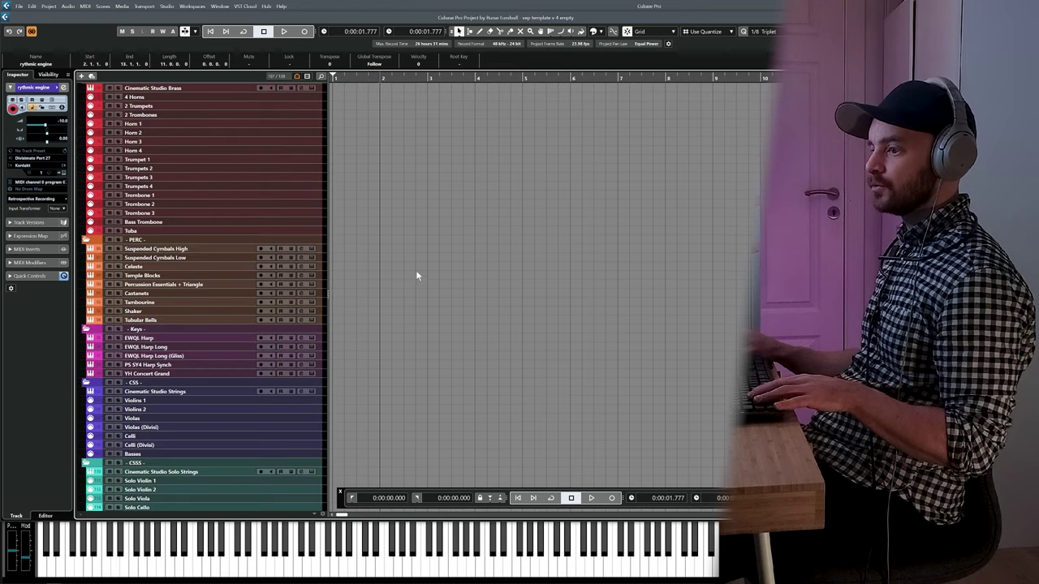
left_click(293, 441)
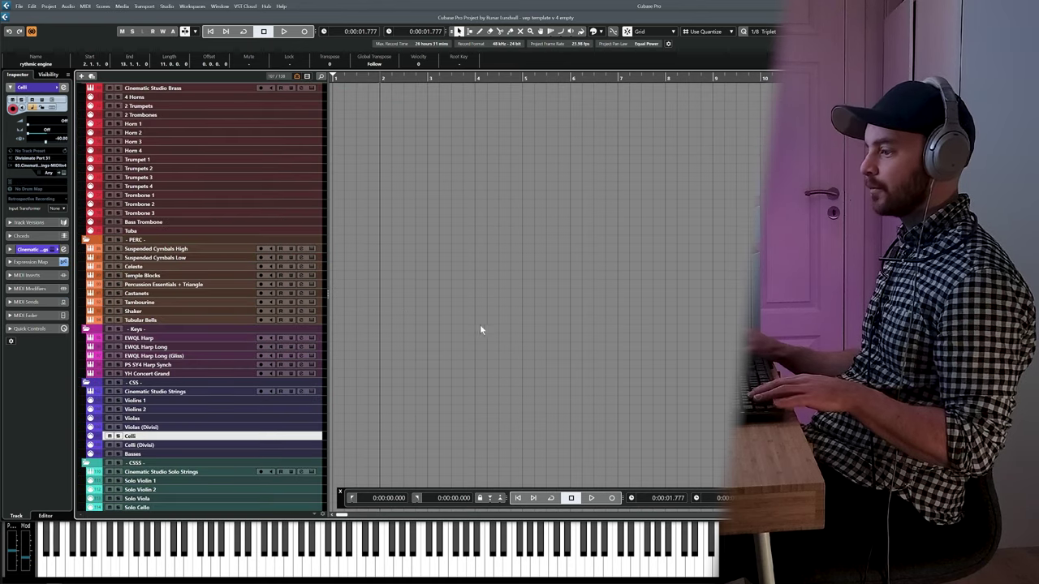
key("ctrl+v")
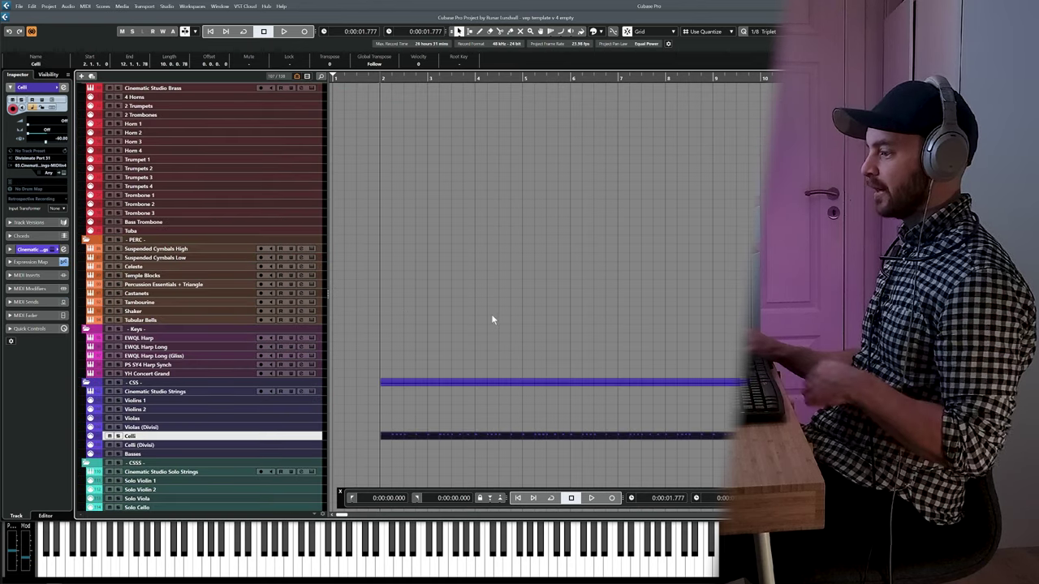
Step: Solo the Celli part in the Key Editor and play it back
double_click(452, 439)
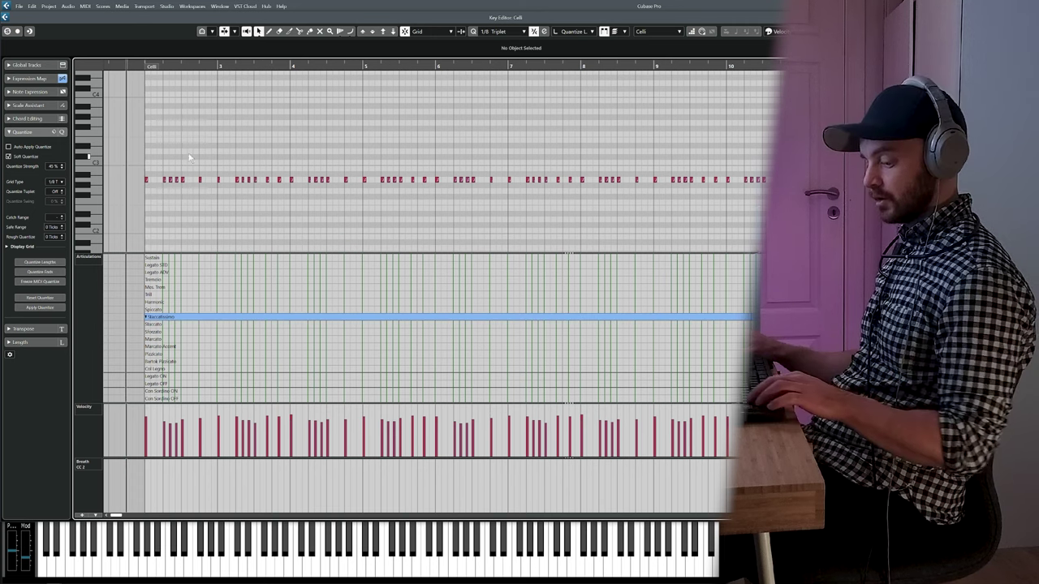
key("s")
key("space")
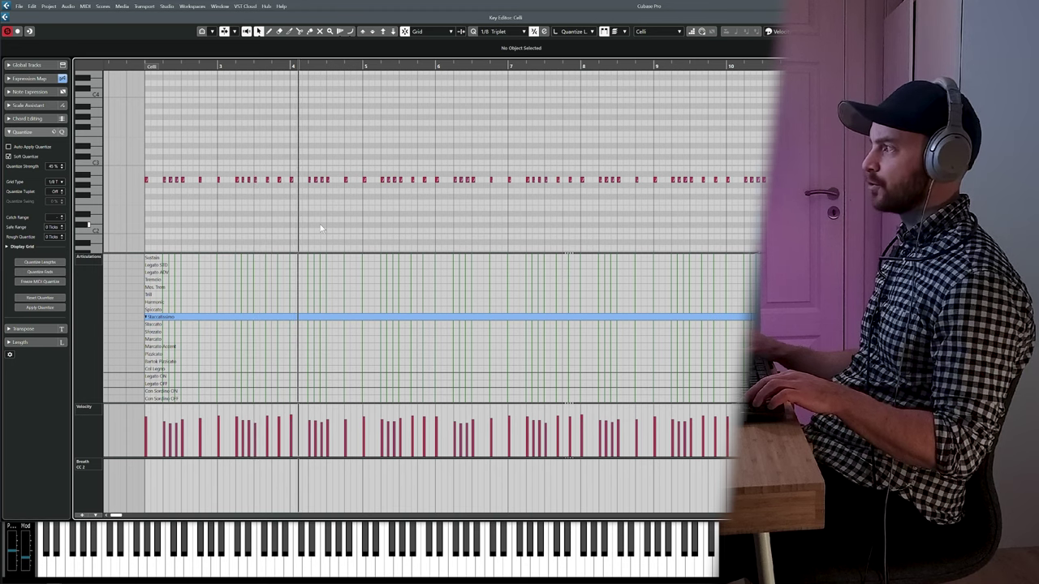
Step: Set the Celli part's articulation to Spiccato from bar 2 and play it back
right_click(159, 305)
left_click(167, 306)
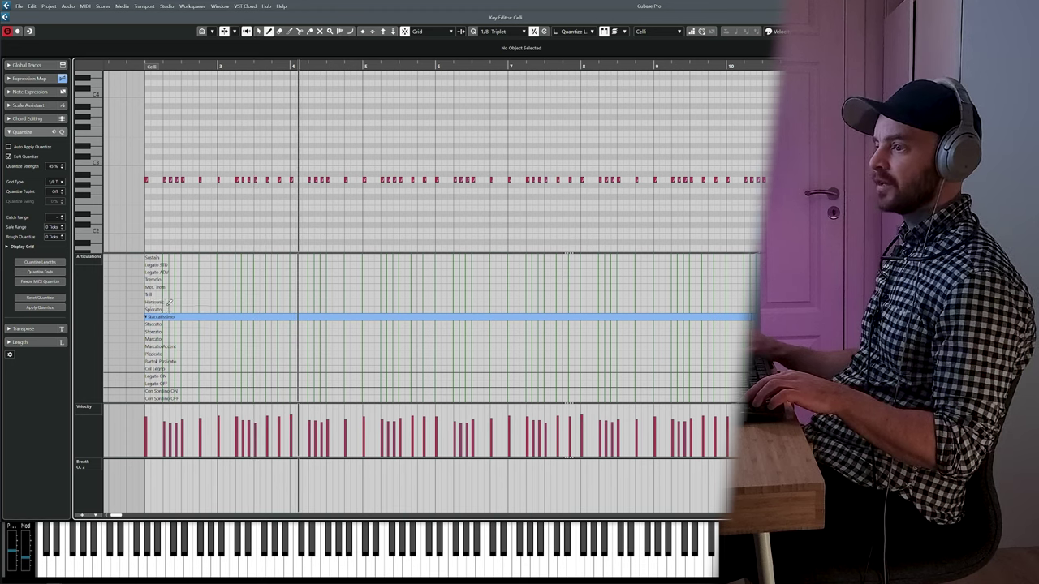
left_click(149, 308)
key("space")
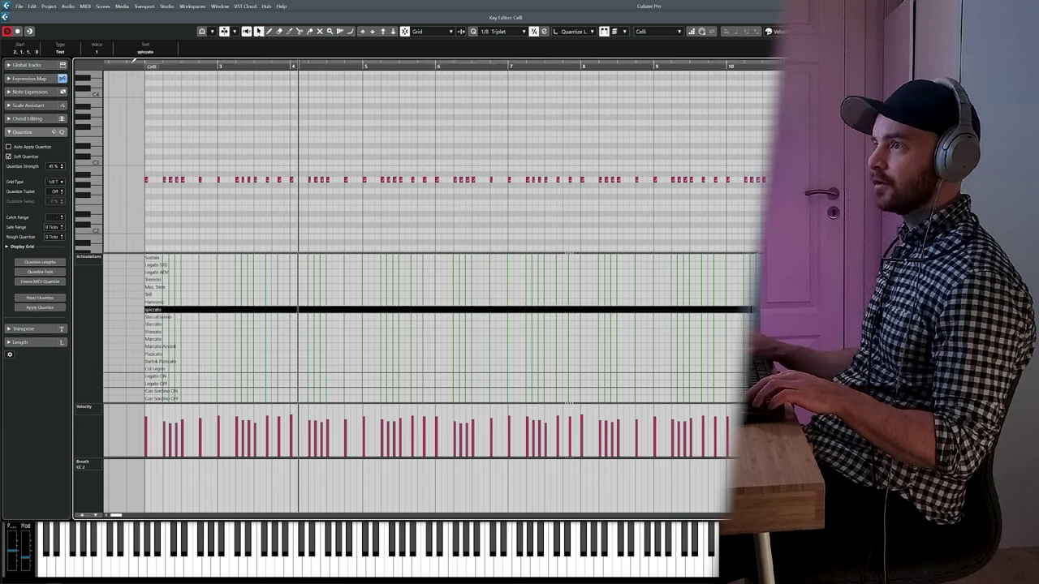
Step: Lower the velocity of all Celli notes together and play the part back
key("space")
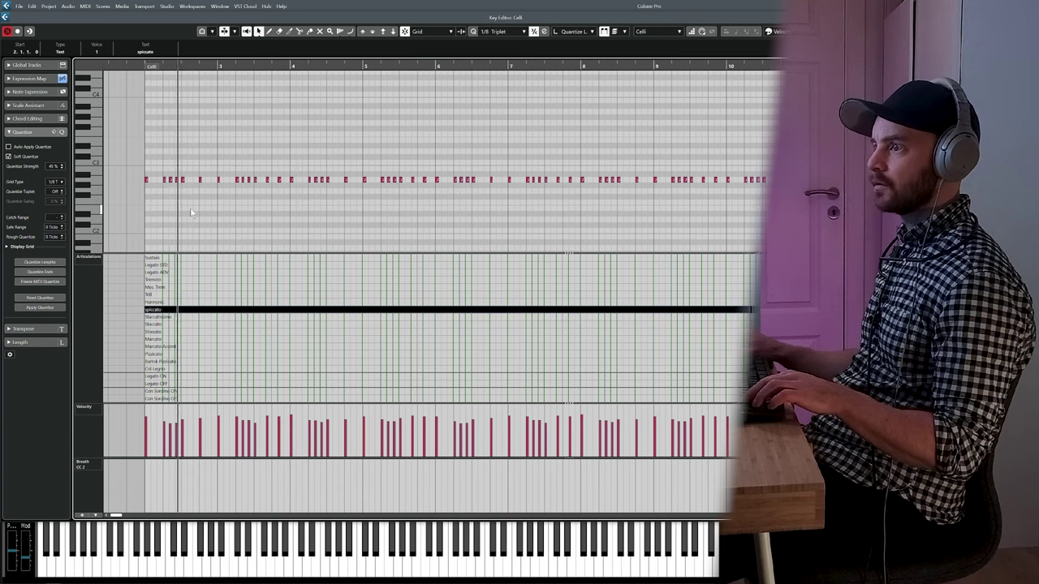
key("space")
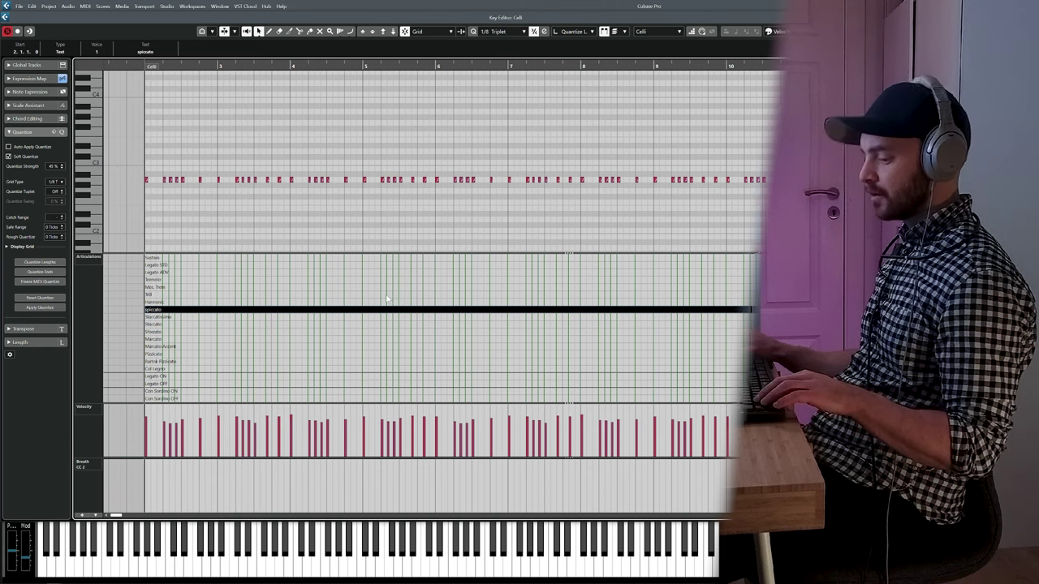
key("ctrl+a")
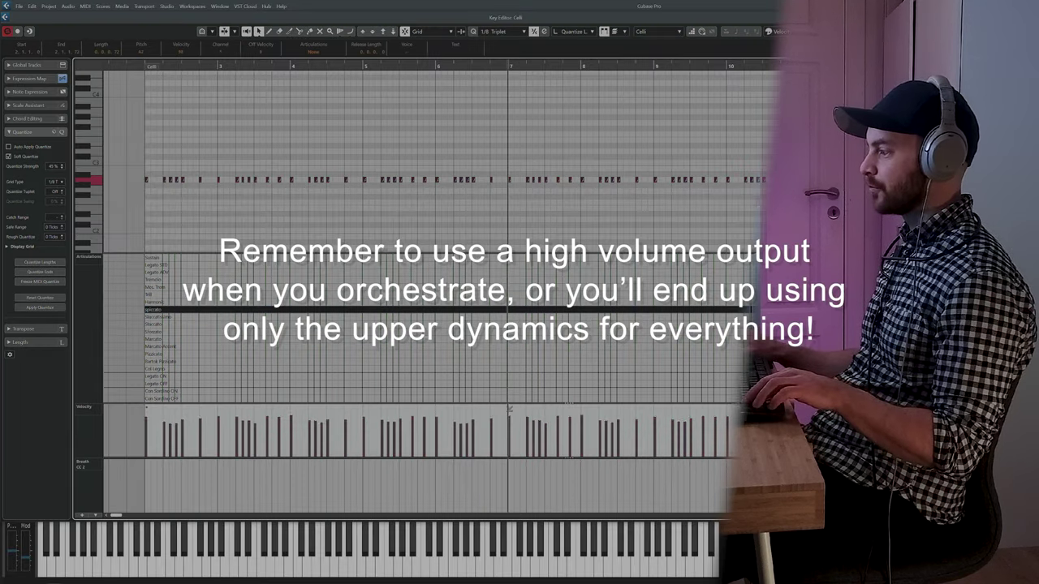
left_click_drag(510, 410, 511, 419)
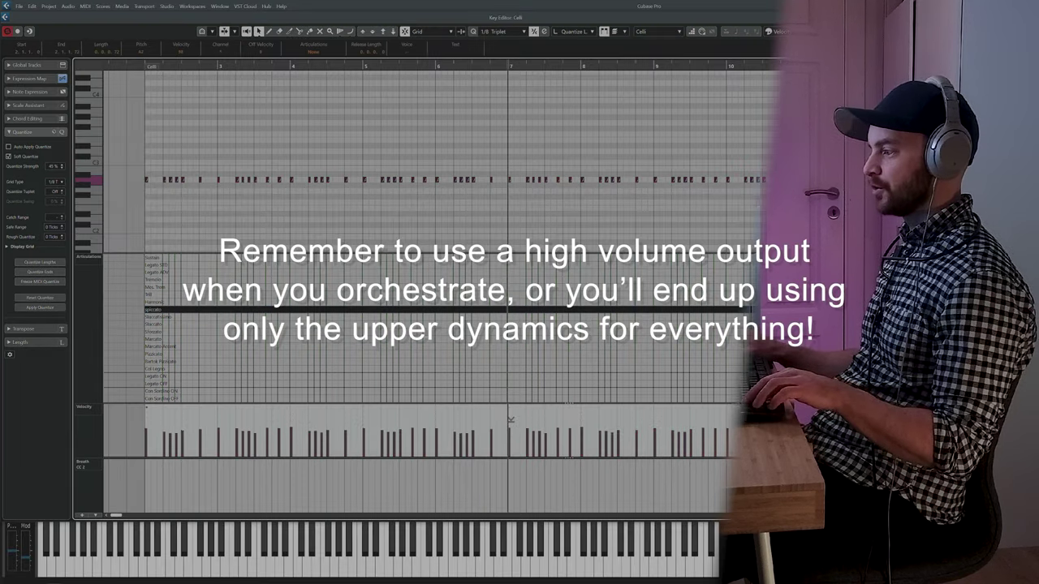
left_click(129, 67)
left_click(309, 179)
key("space")
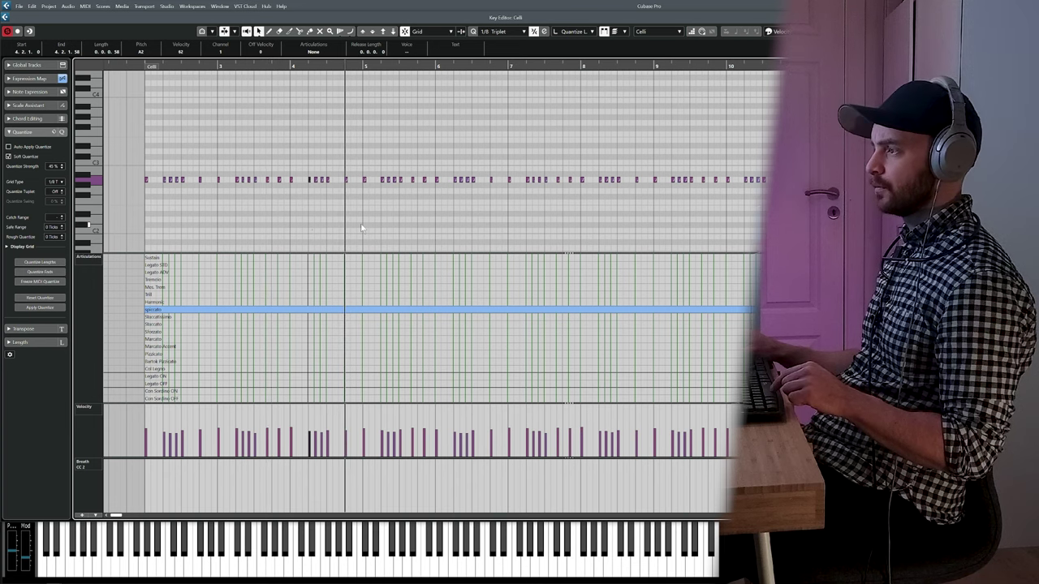
Step: Replay the softer Celli spiccato part in the Key Editor and listen to its dynamics
key("space")
key("KP_1")
left_click_drag(401, 206, 470, 206)
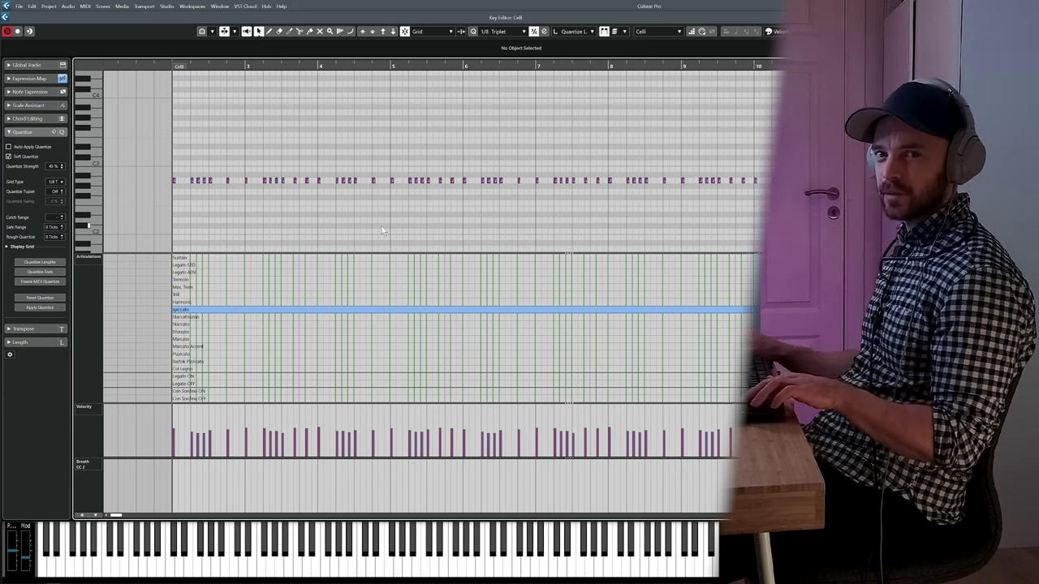
key("Return")
left_click(412, 462)
left_click_drag(395, 436, 394, 420)
key("Return")
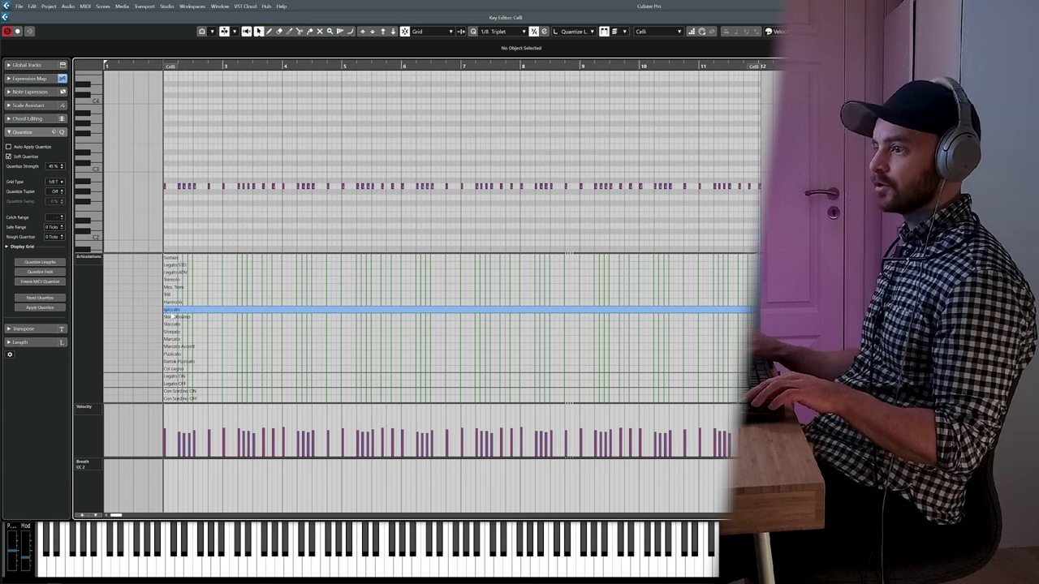
key("space")
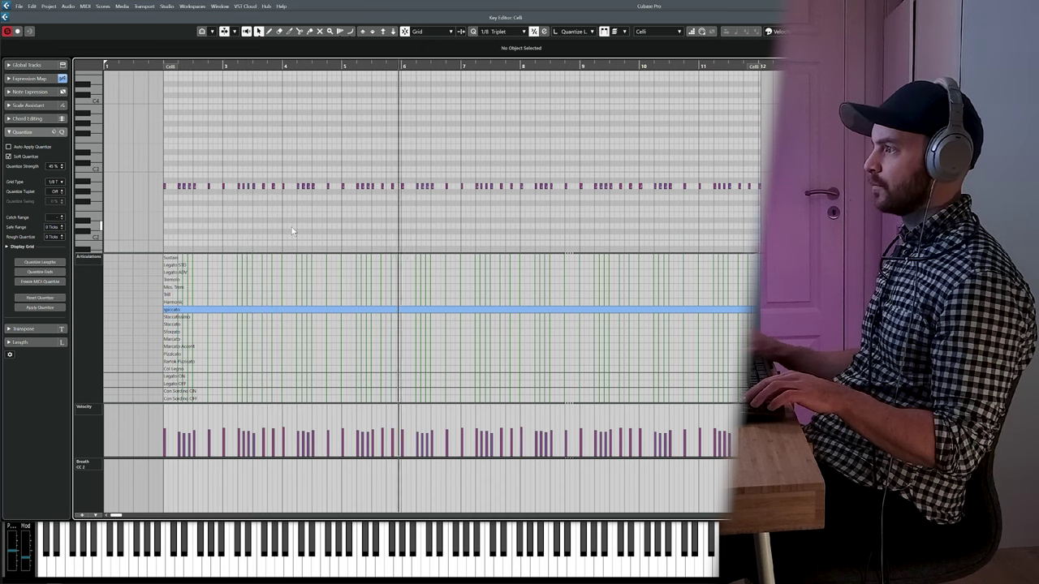
key("space")
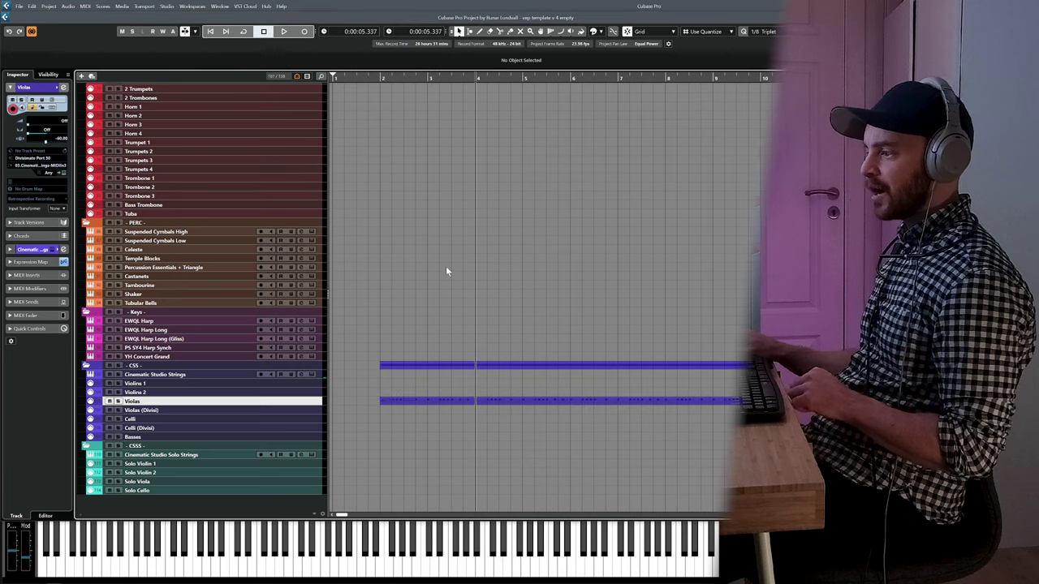
Step: Copy the Violas part onto the Celli track at bar 2 and play both parts together in the Key Editor
left_click_drag(395, 403, 399, 419)
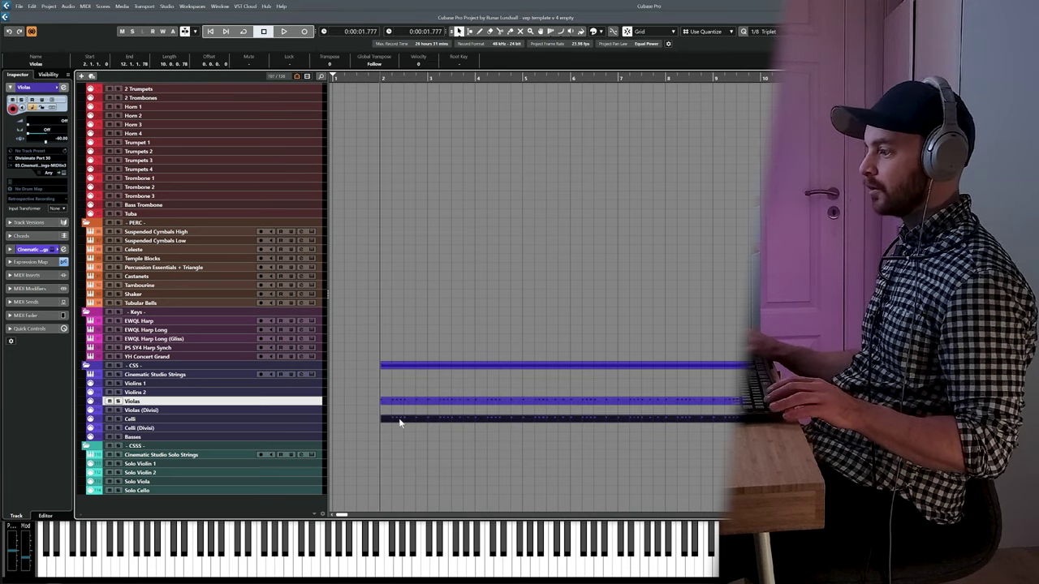
double_click(399, 420)
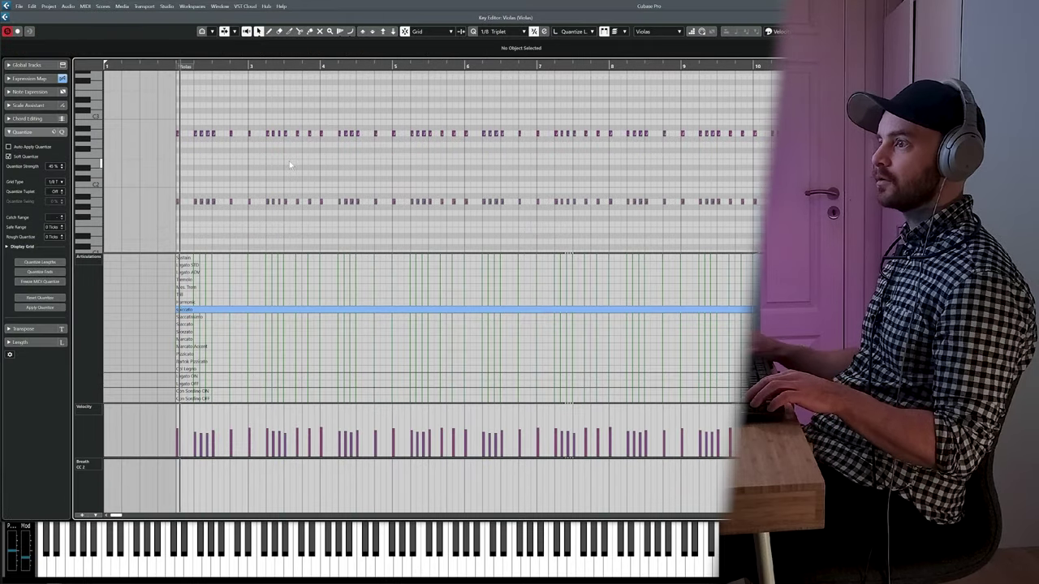
key("space")
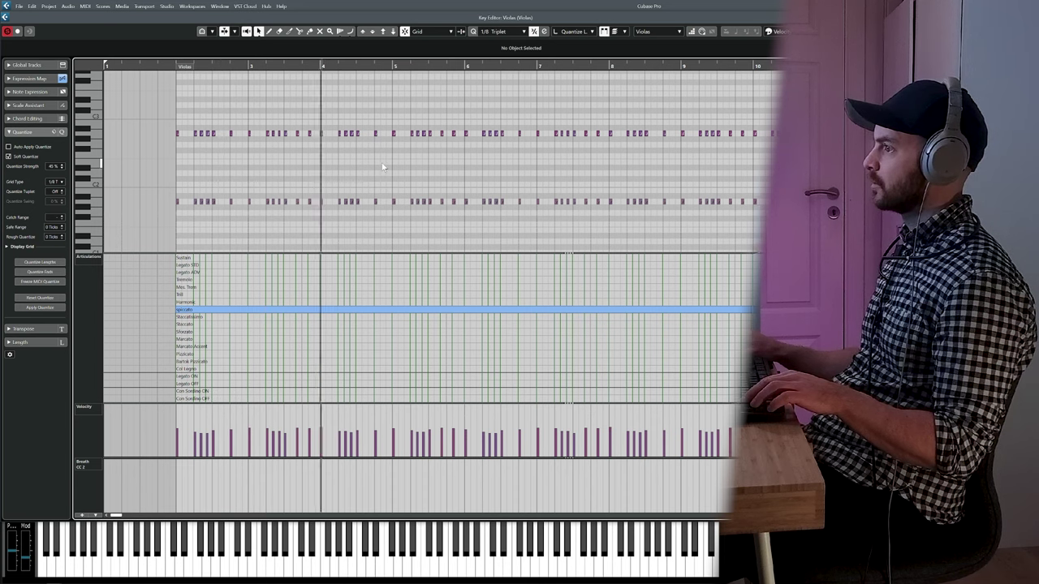
Step: Select all the lower-octave A1 notes and reduce their velocity relative to the upper octave
left_click(178, 201)
left_click_drag(139, 192, 766, 215)
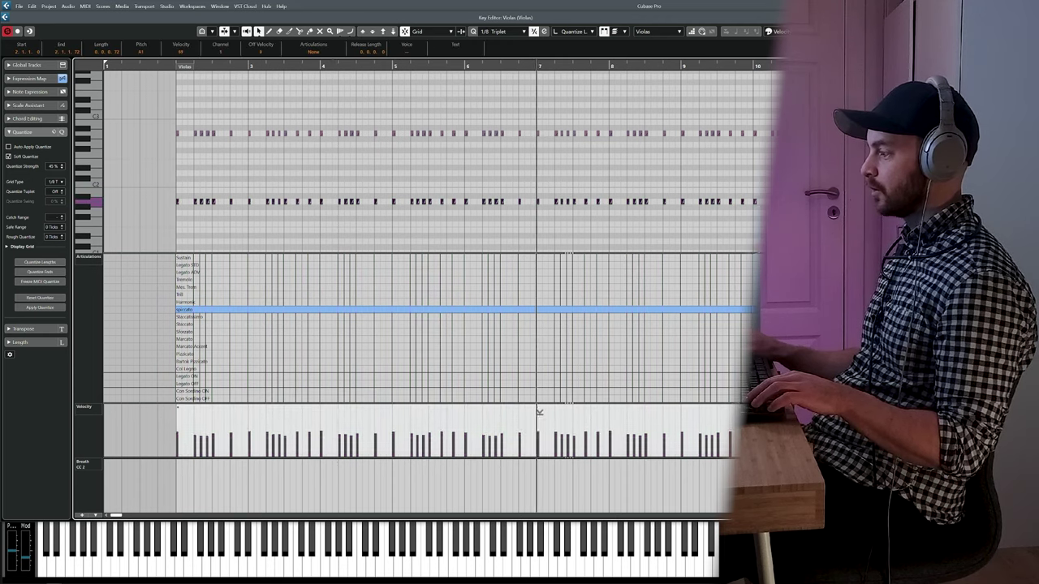
left_click(169, 67)
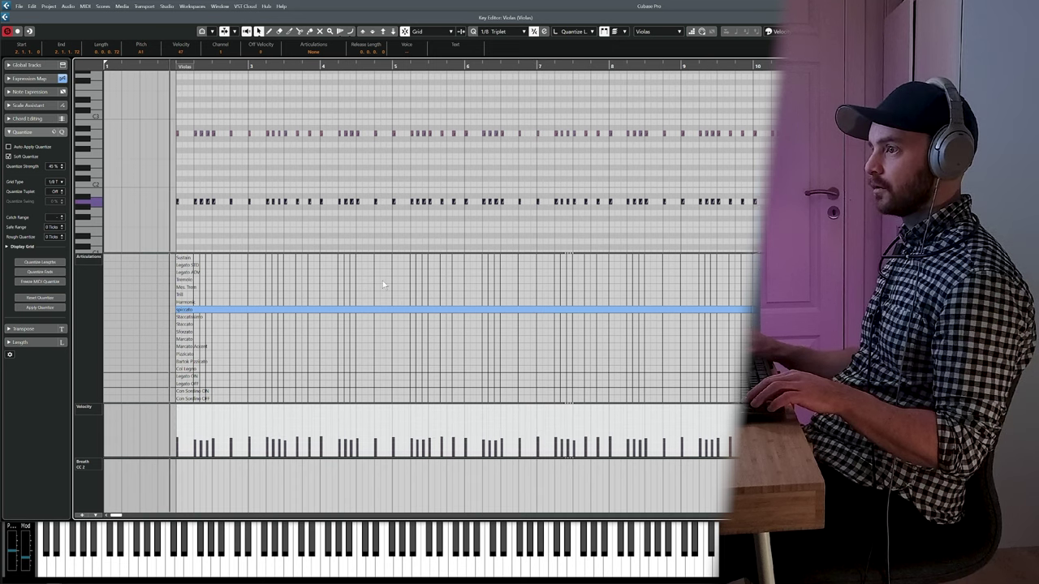
left_click(307, 231)
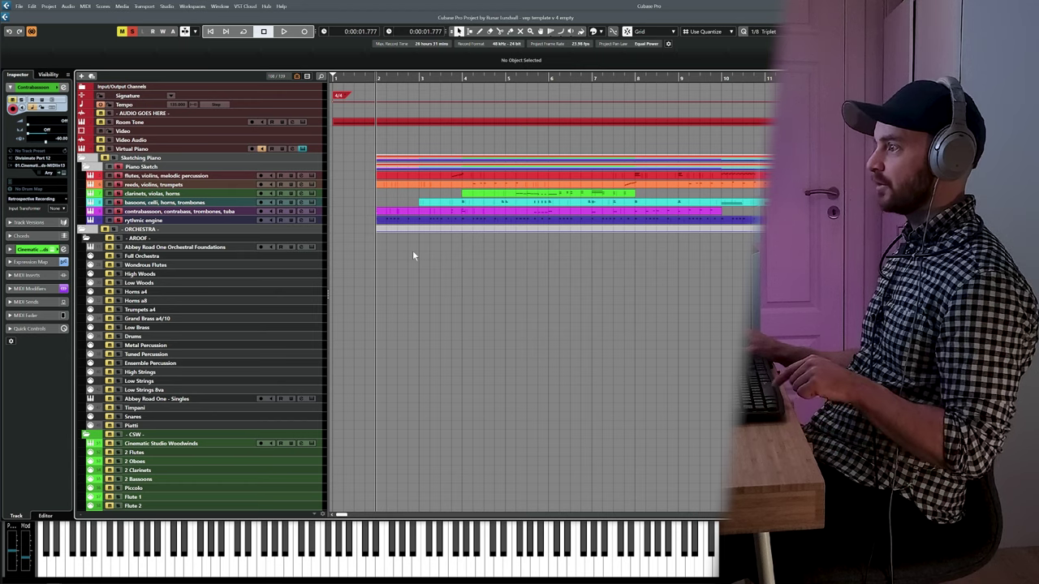
Step: Play the piano sketch from bar 2 and open its contrabassoon, contrabass, trombones, tuba part in the Key Editor
key("space")
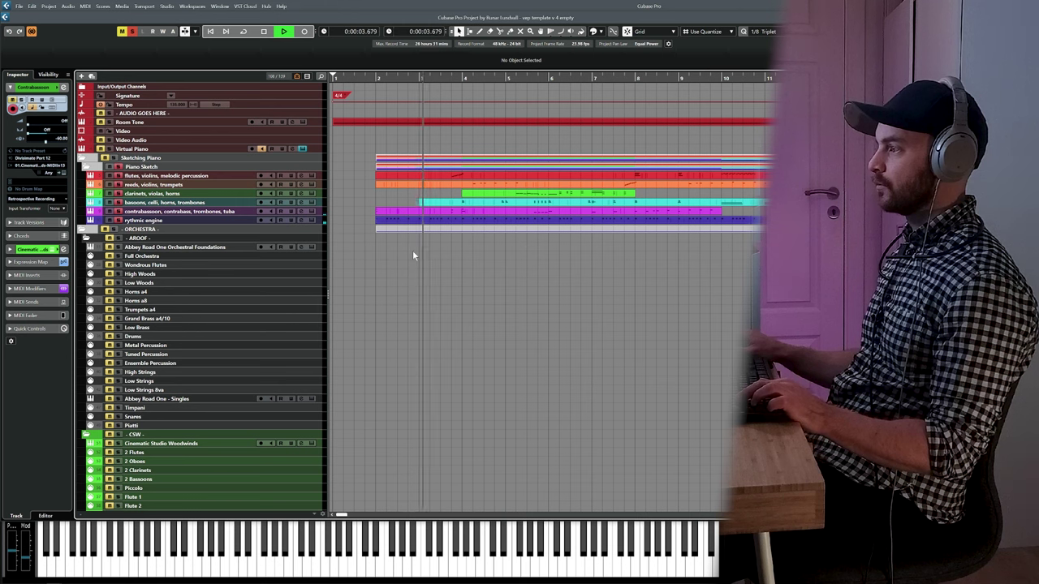
key("space")
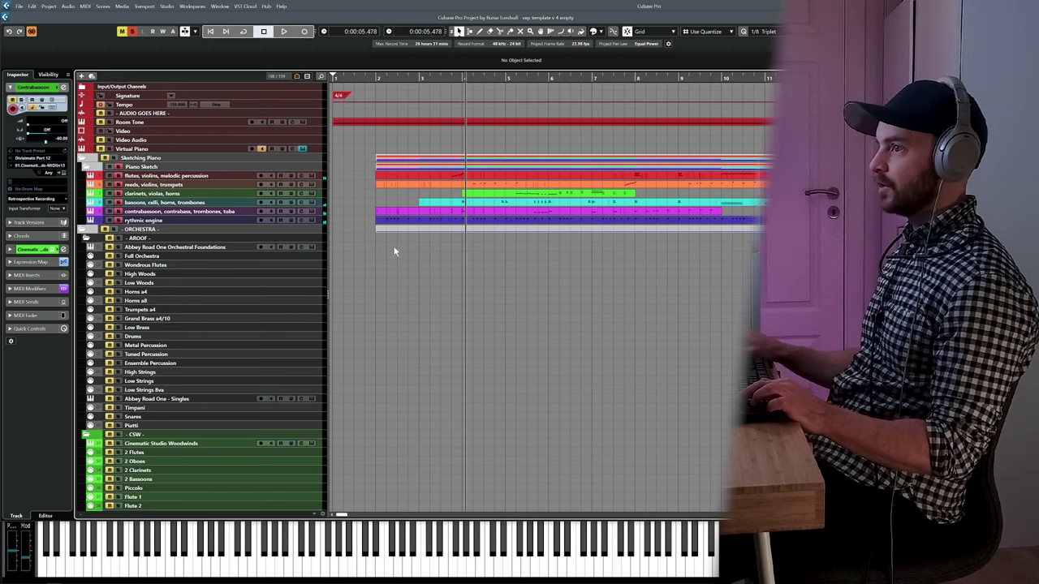
double_click(424, 211)
left_click_drag(252, 216, 427, 197)
left_click_drag(328, 159, 338, 188)
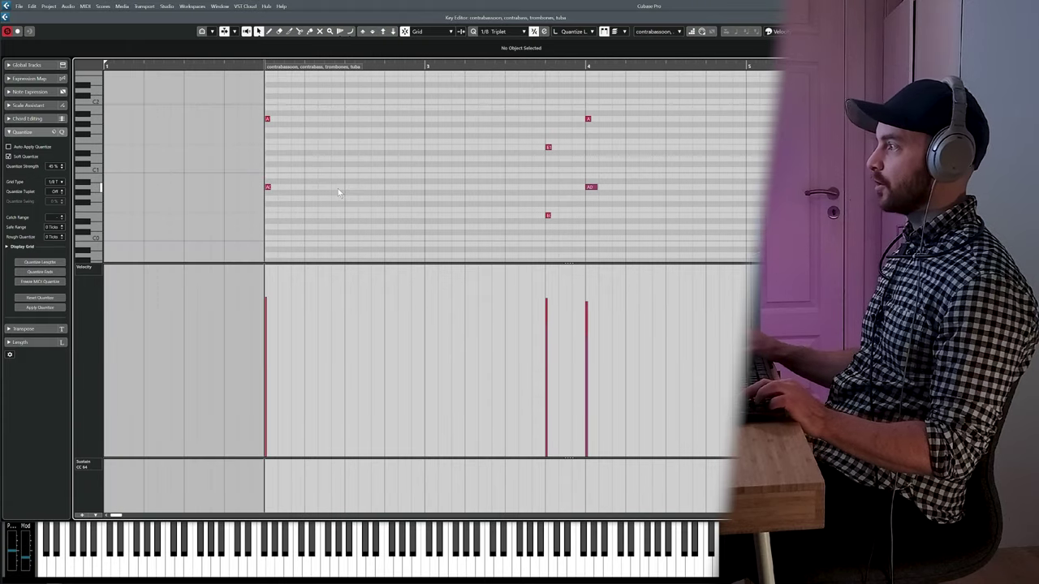
Step: Copy the lower-octave notes of bars 2 to 4 and paste them onto the Basses track at bar 2
left_click_drag(213, 185, 652, 225)
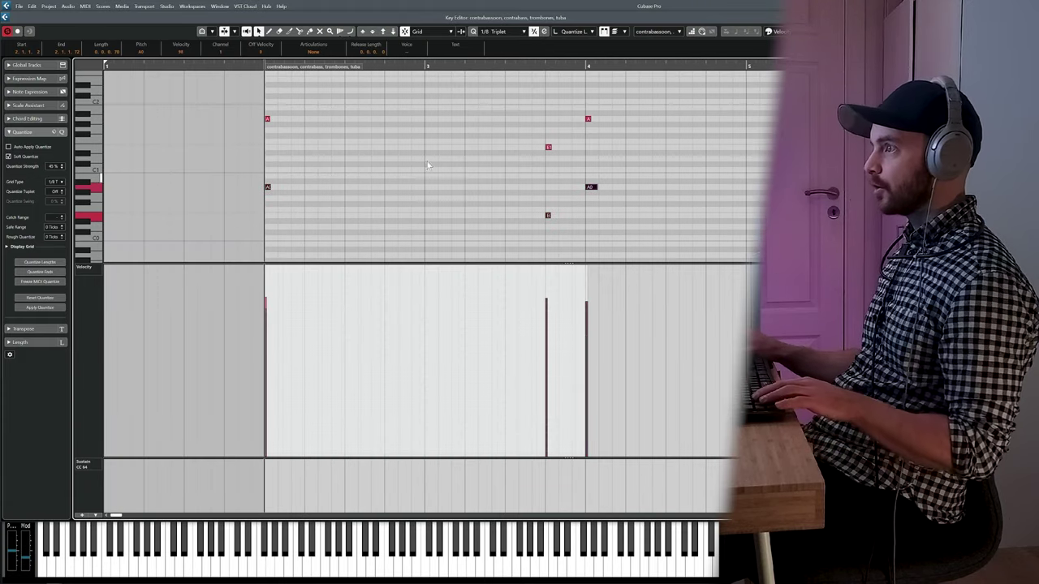
key("Return")
left_click(180, 438)
key("ctrl+v")
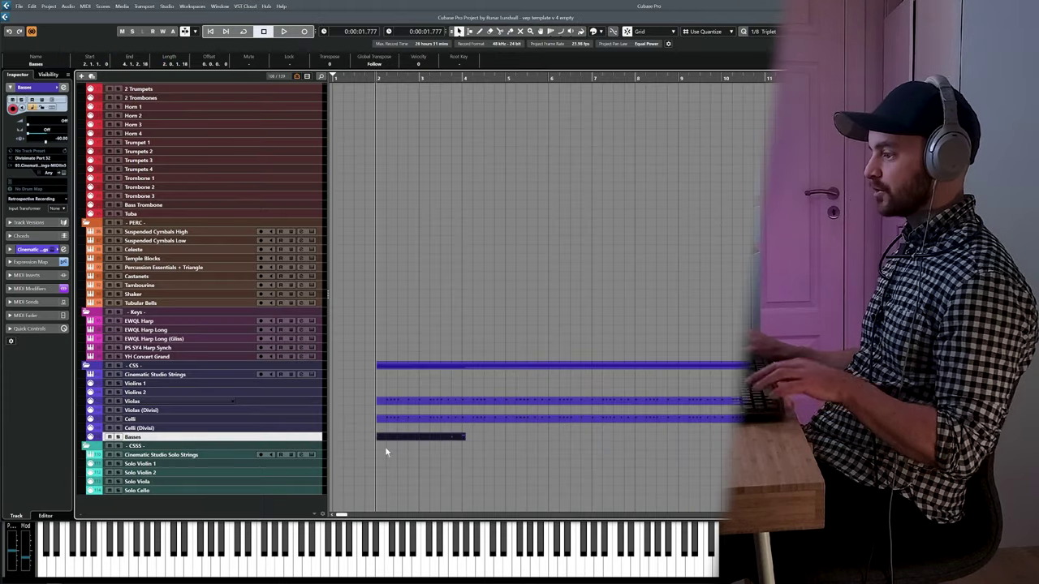
Step: Open the Basses part in the Key Editor and delete the longer duplicate A0 note at bar 4
double_click(392, 439)
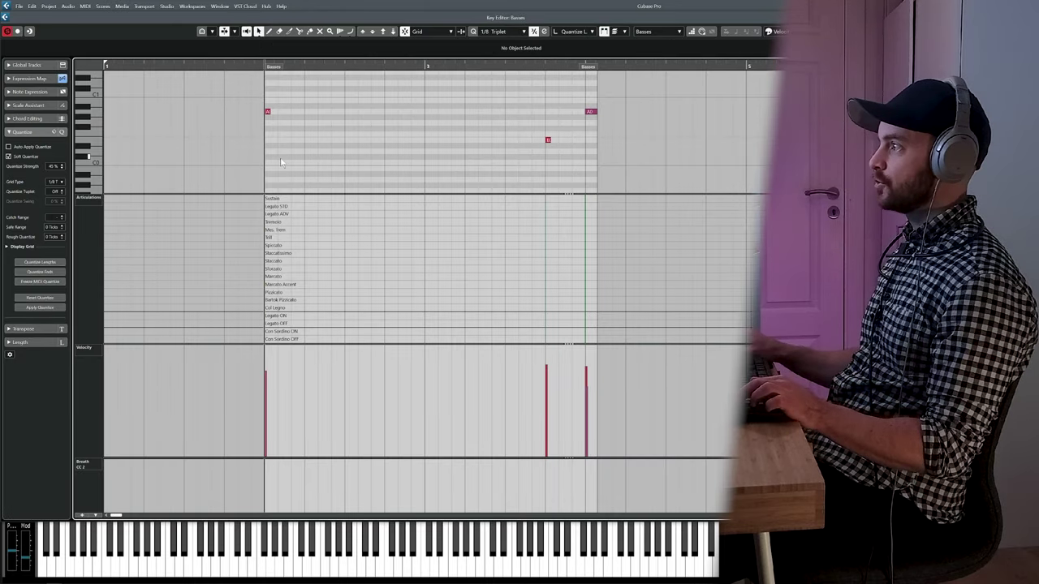
left_click(592, 111)
key("Delete")
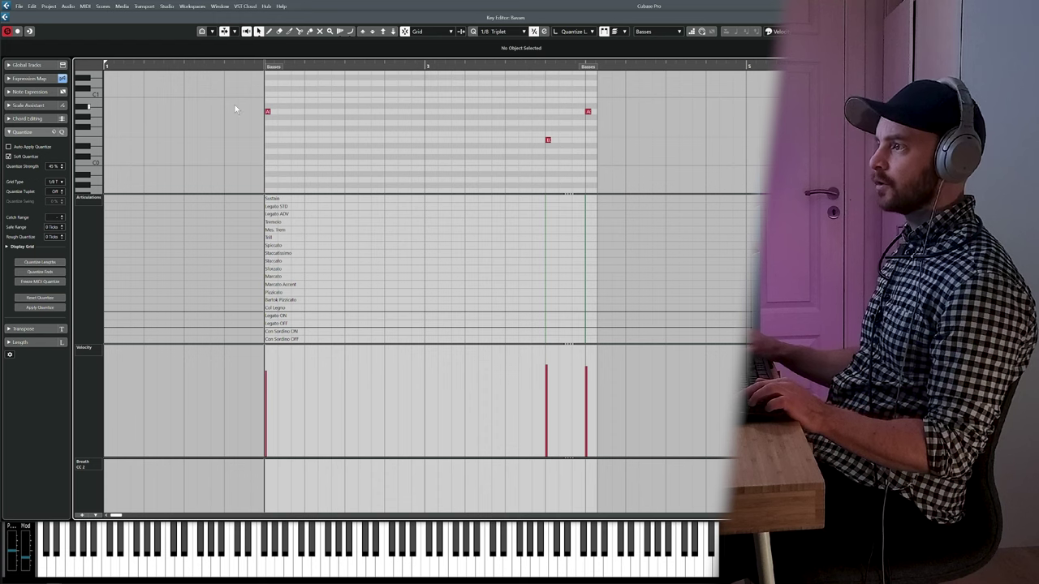
Step: Assign a short articulation to the Basses part from bar 2, play it back and return to the project
right_click(275, 263)
left_click(284, 259)
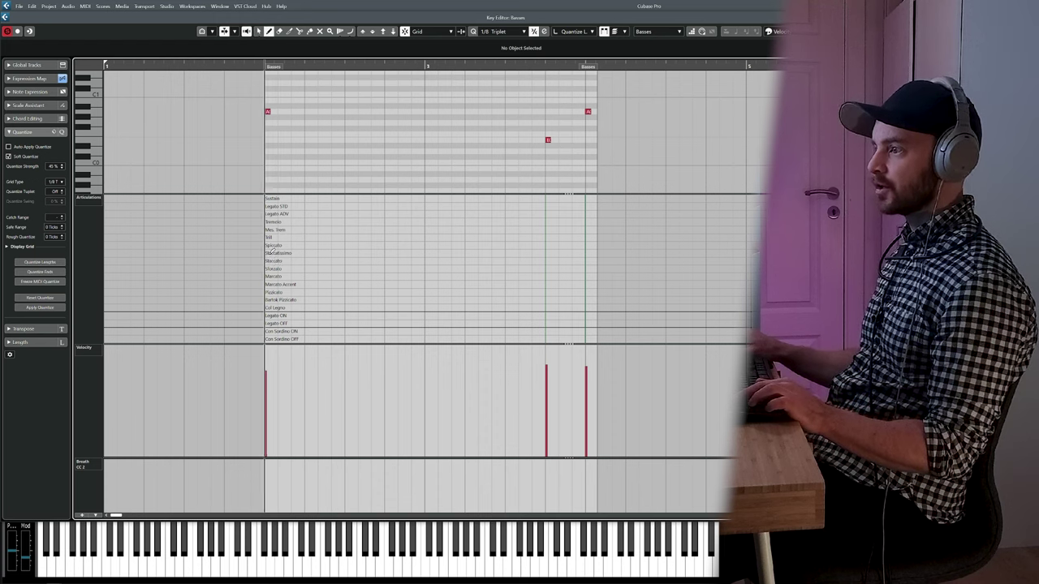
left_click(270, 252)
key("1")
key("space")
key("space")
key("Escape")
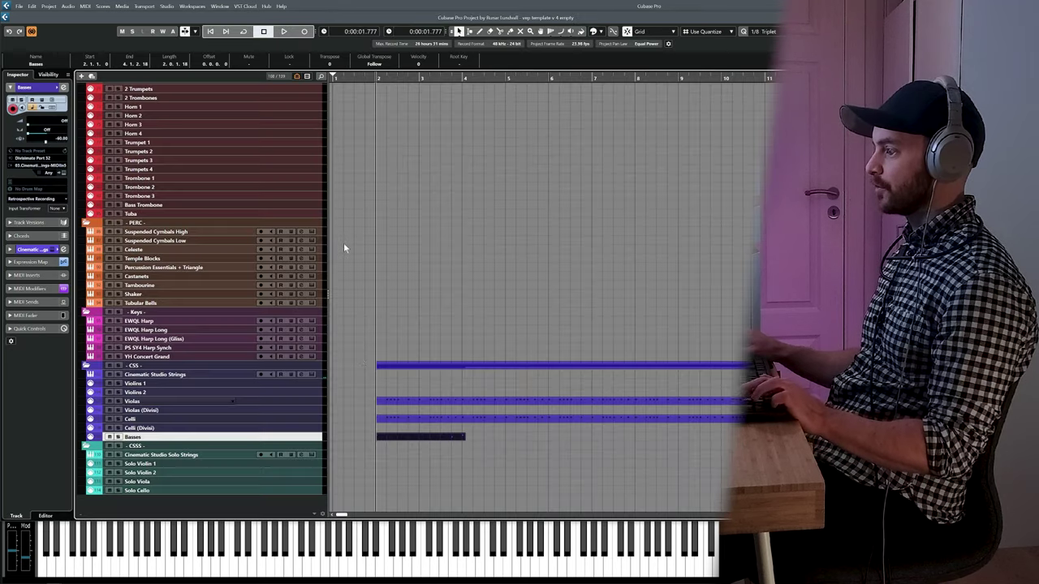
Step: Open the Violas, Celli and Basses parts together in the Key Editor and play them back
left_click_drag(366, 395, 406, 438)
key("Return")
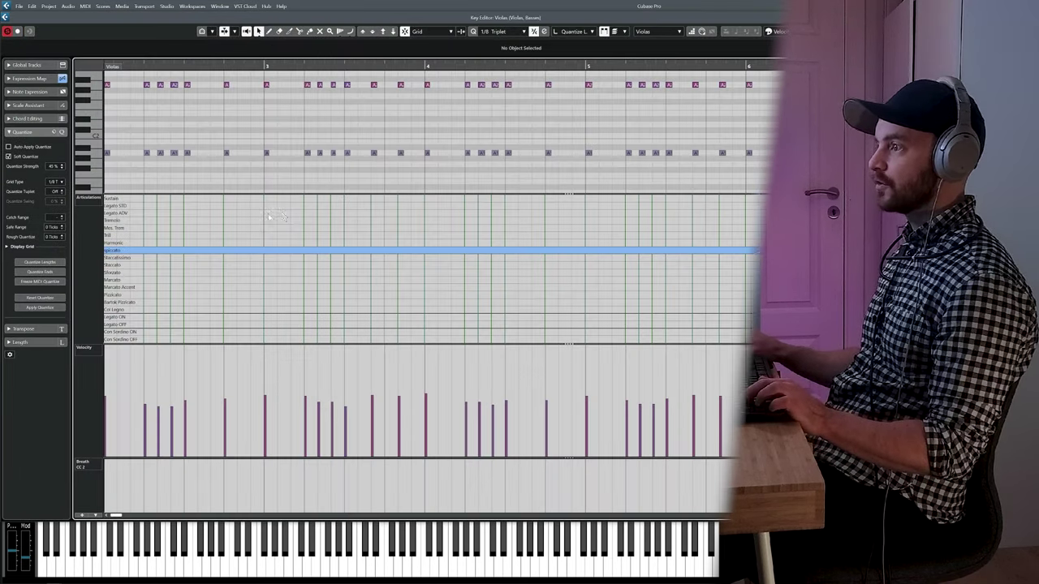
key("space")
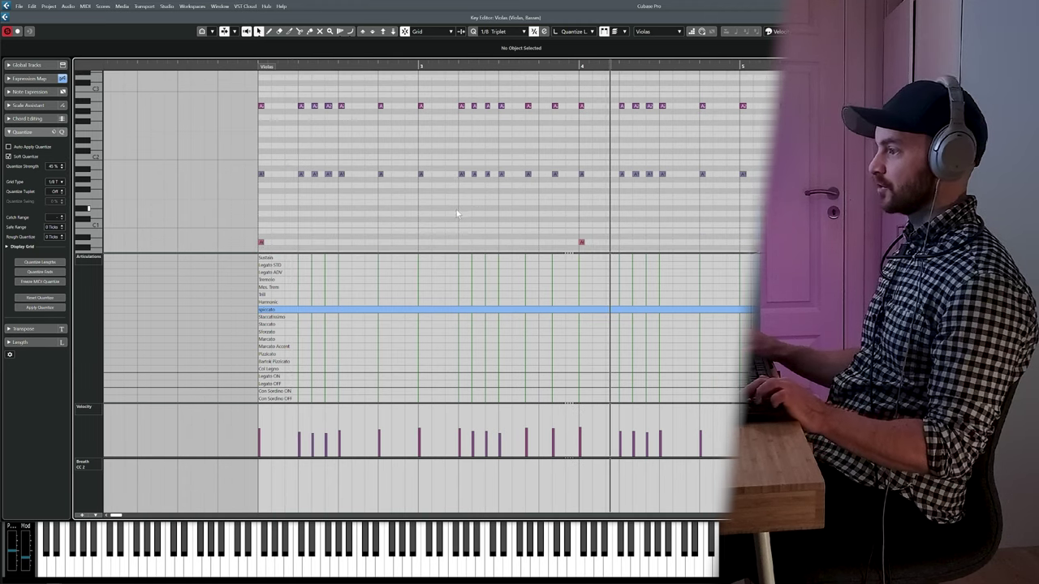
key("Return")
left_click(419, 279)
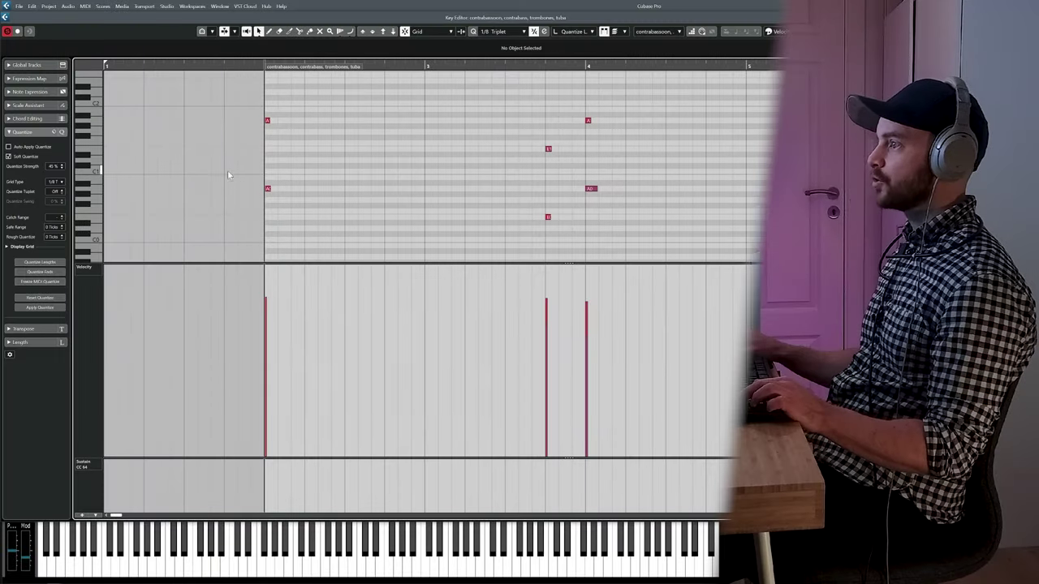
Step: Copy the upper-octave notes of bars 2 to 4 from the contrabassoon sketch part onto the Bassoon 1 track at bar 2
left_click_drag(227, 169, 674, 246)
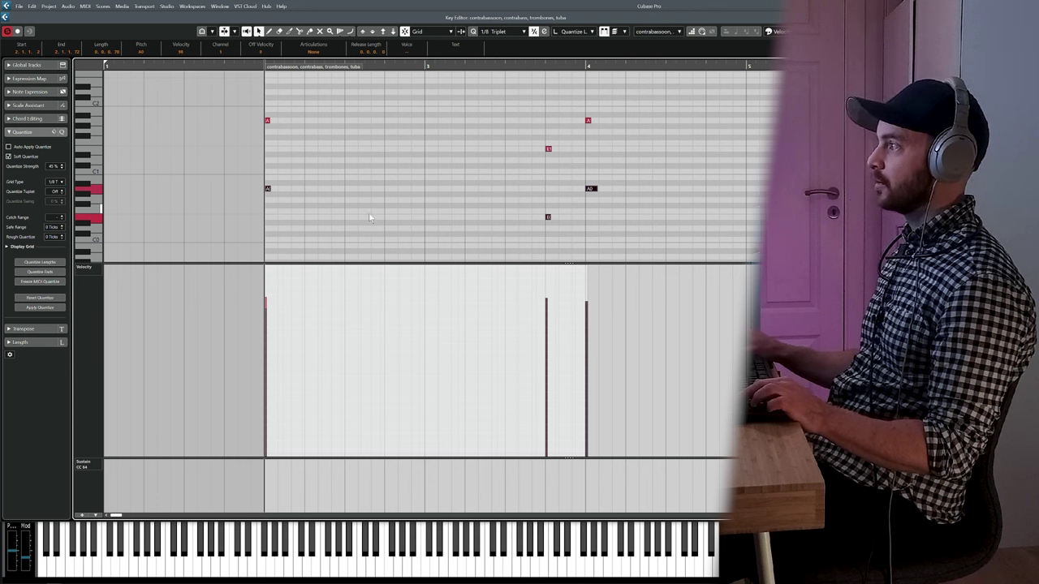
left_click(374, 215)
left_click_drag(225, 89, 623, 160)
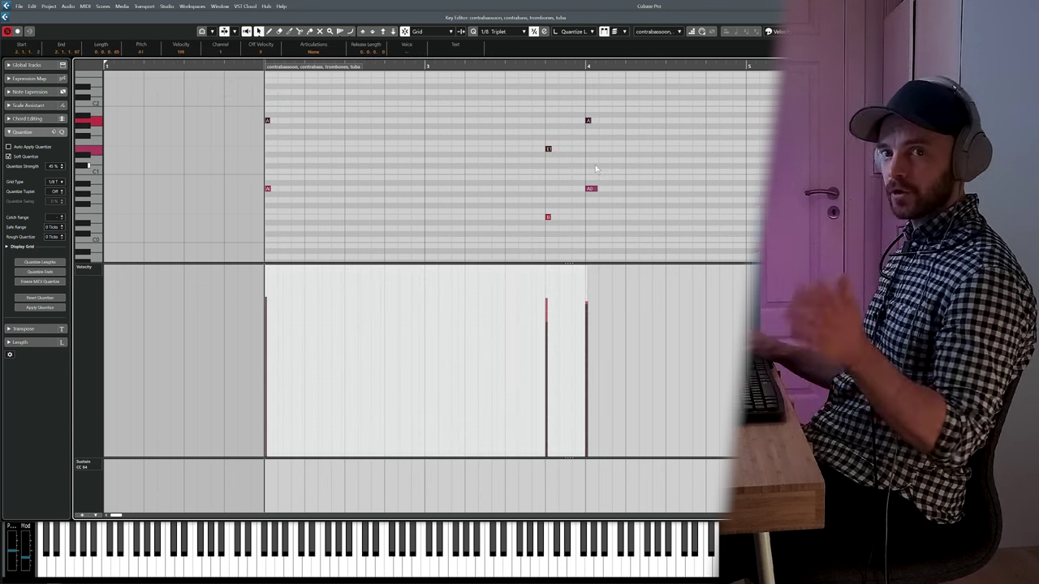
key("Escape")
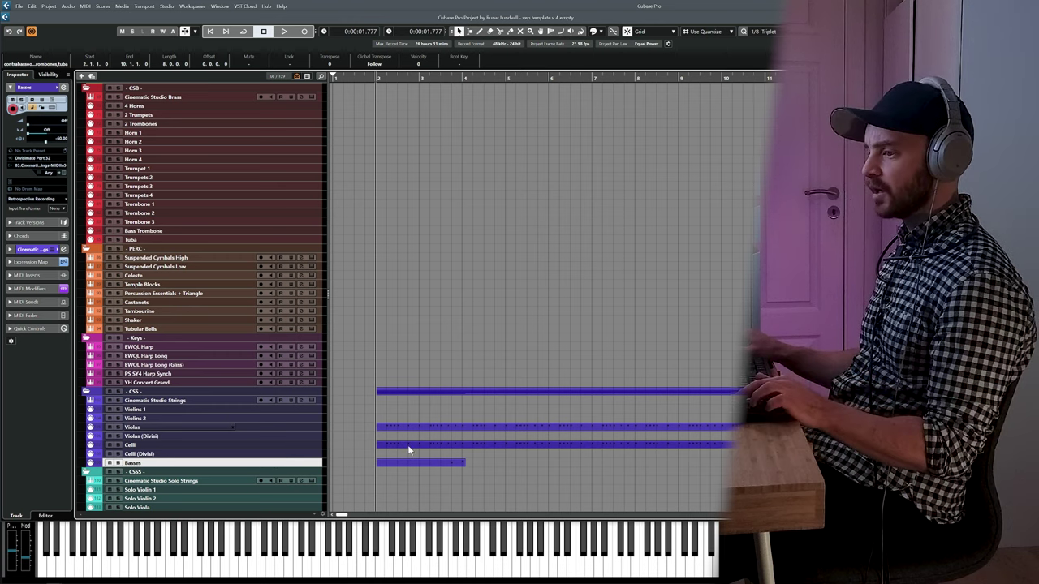
scroll(351, 418, "up", 5)
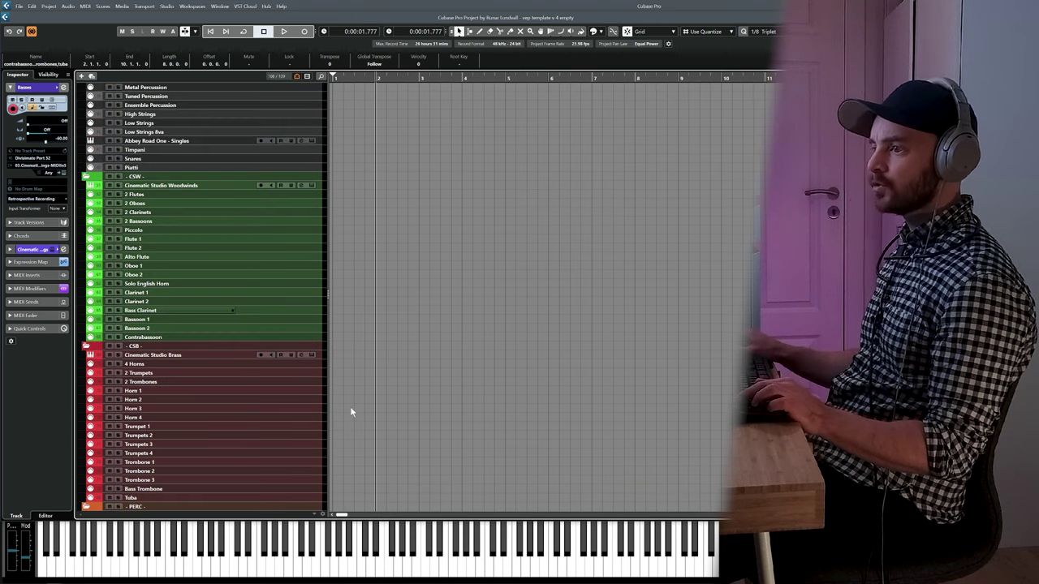
left_click(246, 321)
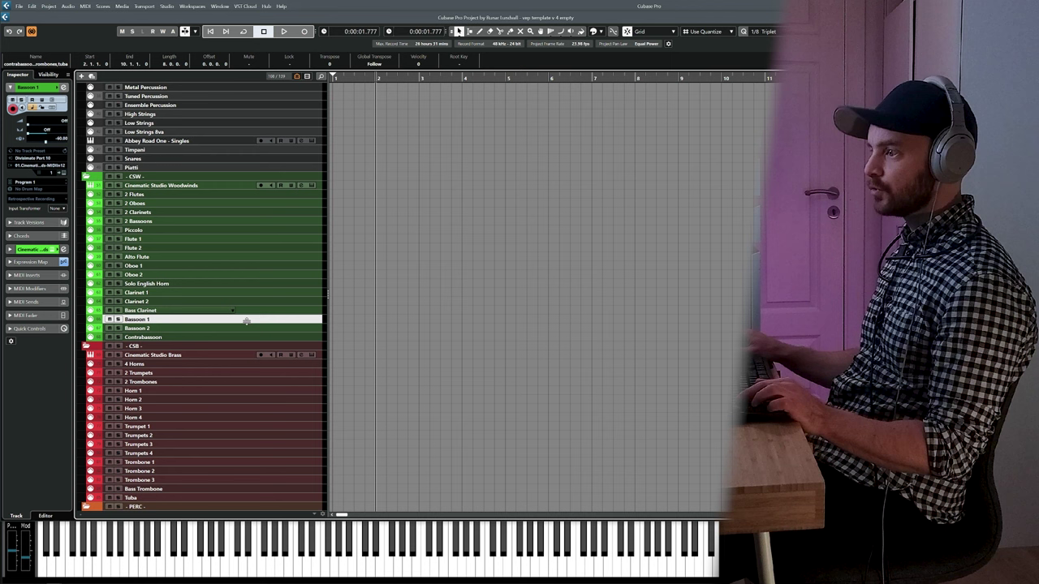
Step: Open the Bassoon 1 part in the Key Editor and set its articulation to Repetitions from bar 2
double_click(420, 319)
double_click(418, 319)
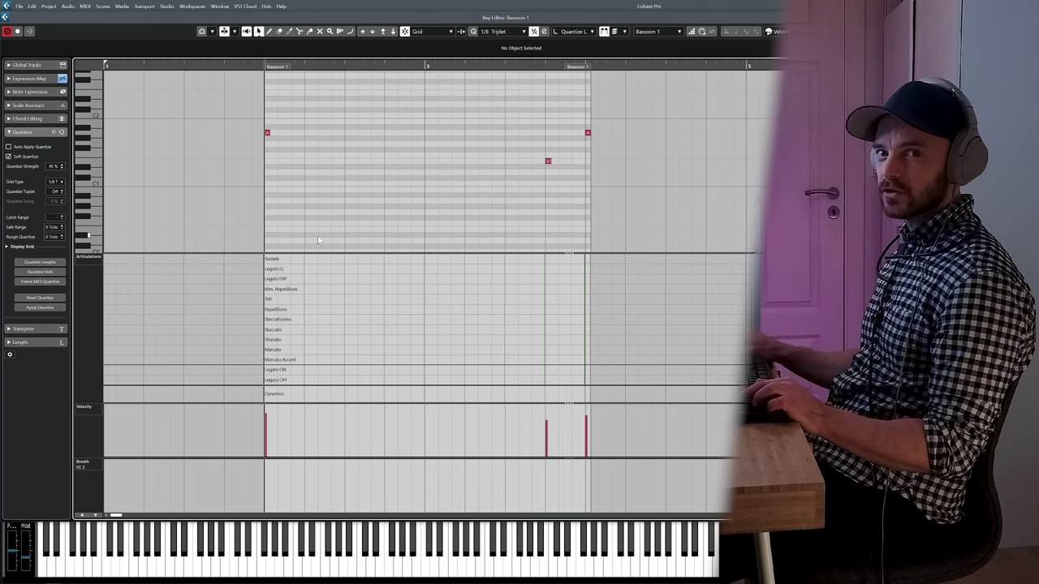
key("8")
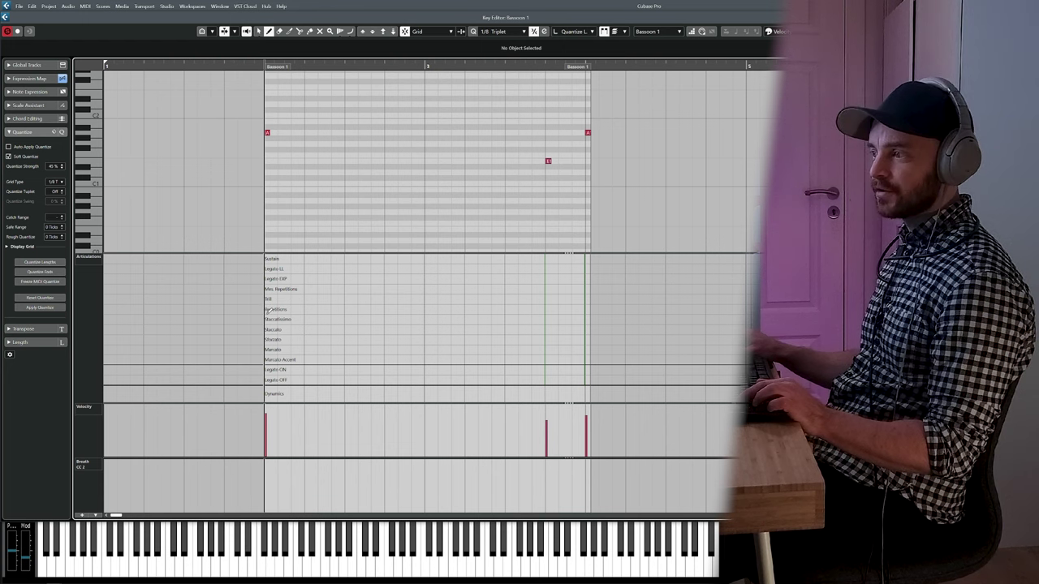
left_click(274, 309)
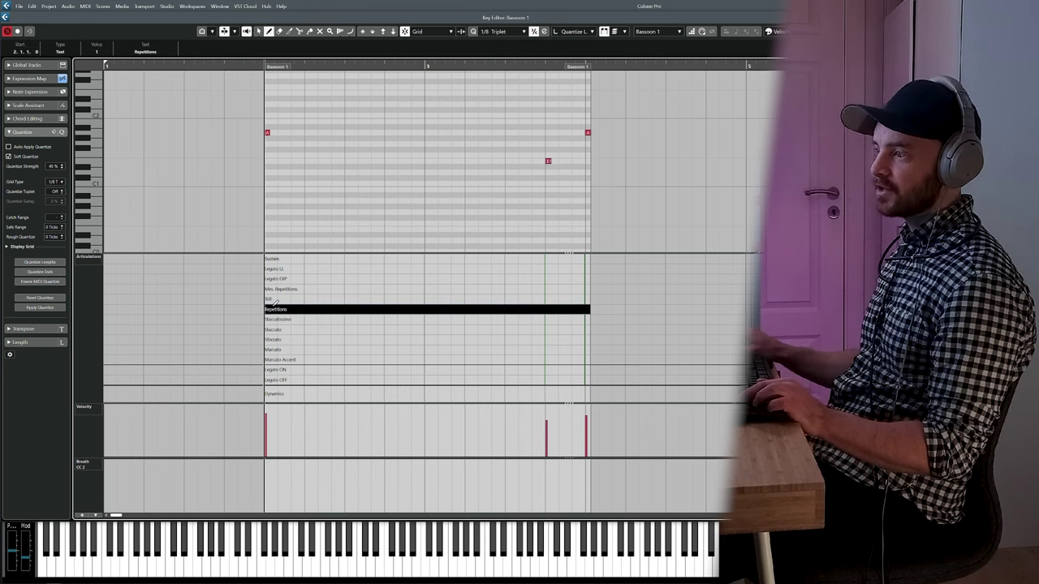
Step: Play back the Bassoon 1 part together with the string parts in the Key Editor and return to the project
key("1")
left_click(347, 202)
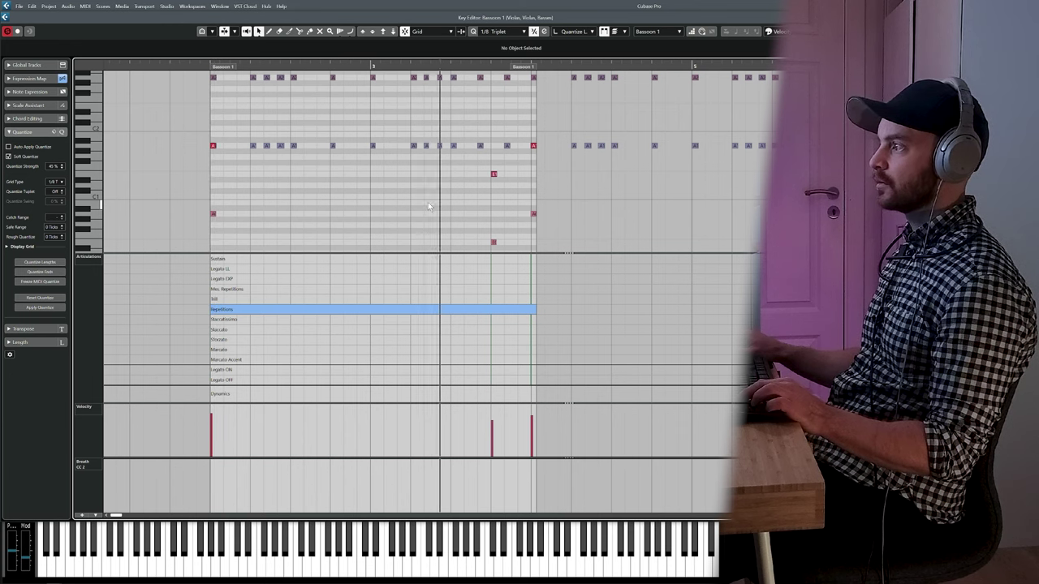
key("space")
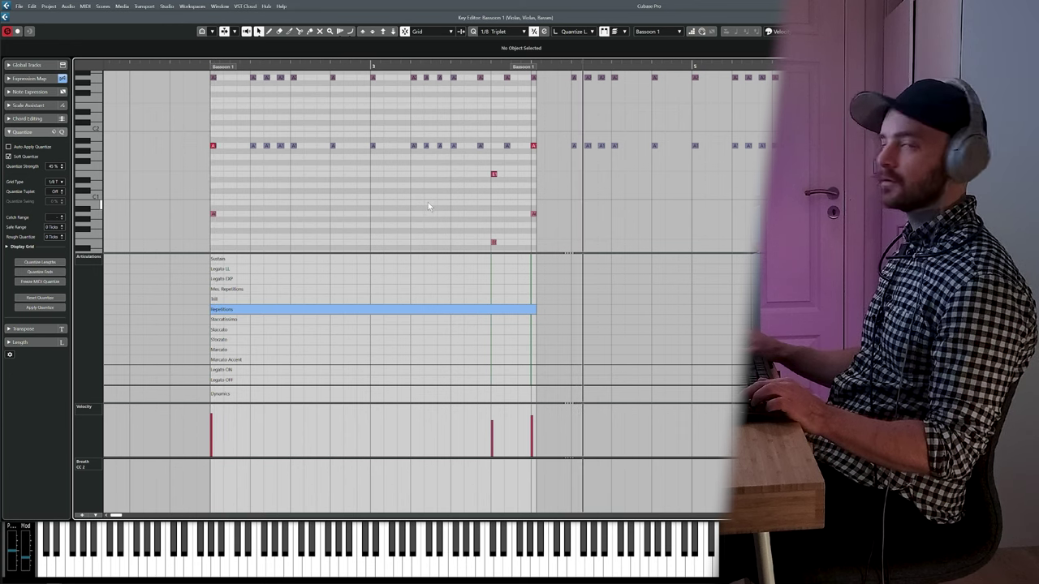
key("Return")
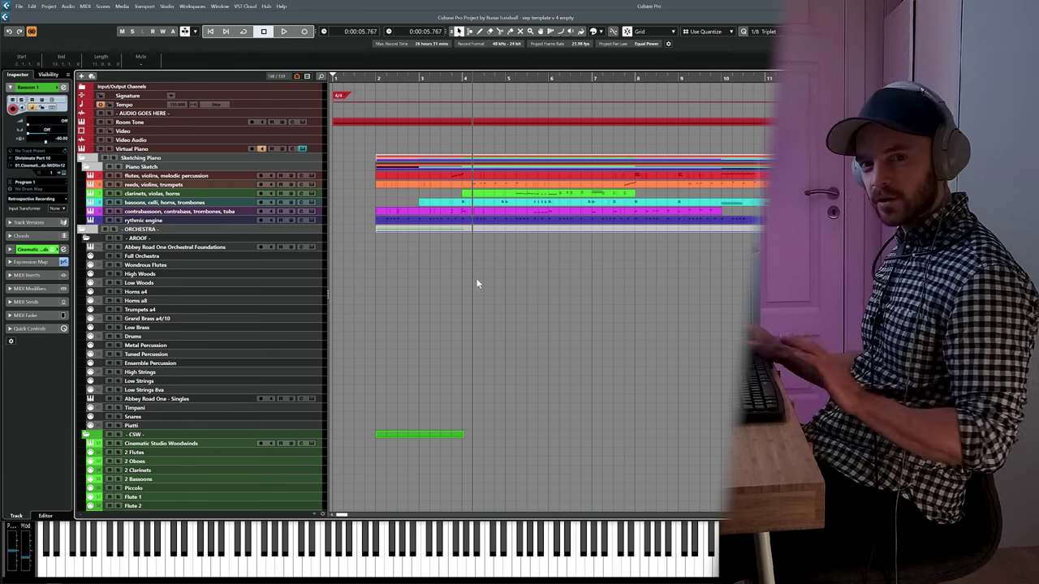
Step: Copy the Basses part onto the Timpani track at bar 2
scroll(393, 276, "down", 8)
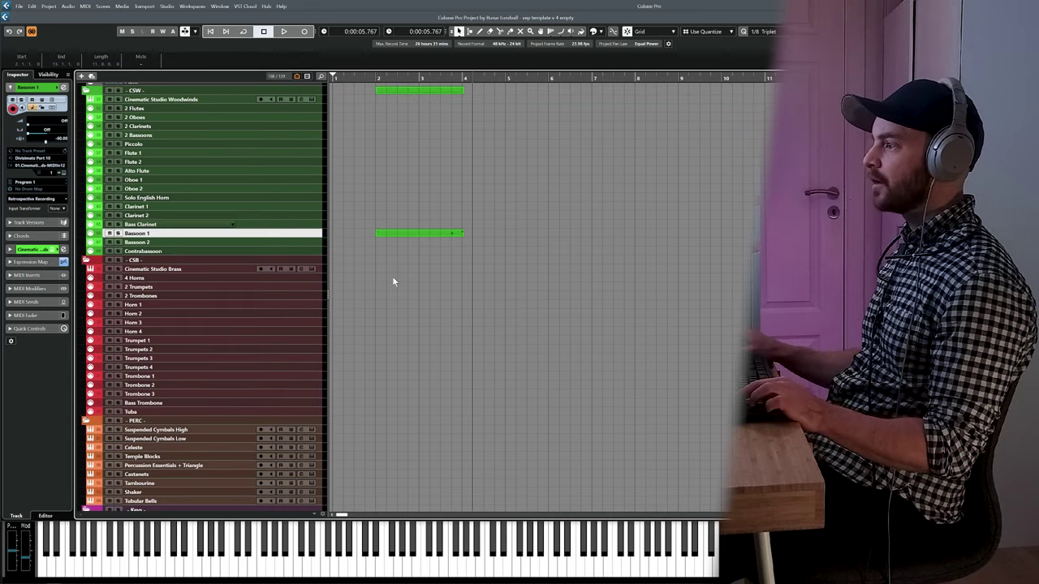
left_click(401, 437)
key("l")
scroll(410, 264, "up", 10)
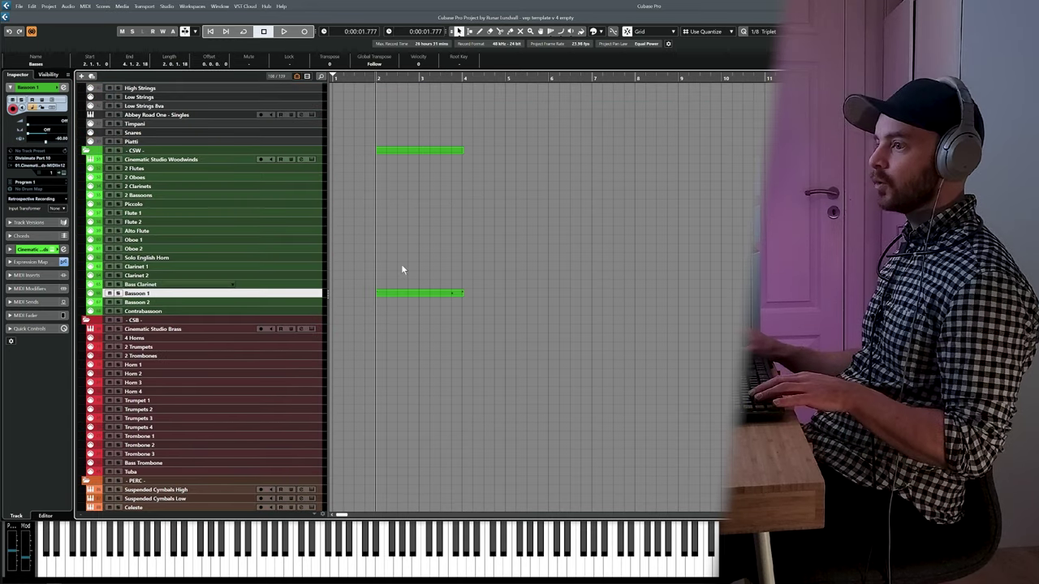
scroll(395, 292, "up", 3)
left_click(276, 210)
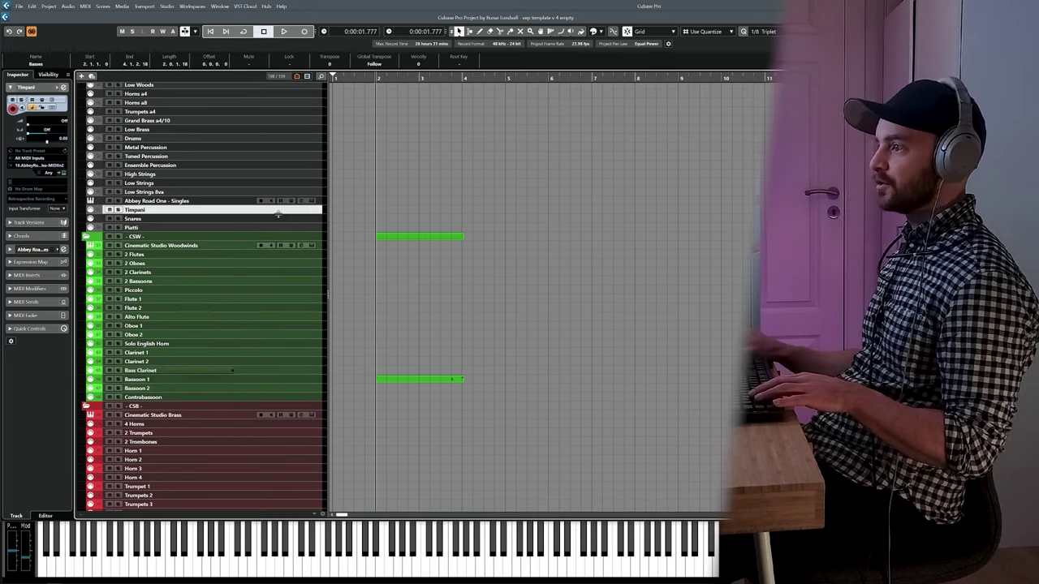
key("ctrl+v")
Step: Play back the Timpani part together with the Bassoon 1, Violas and Basses parts in the Key Editor and return to the project
key("Return")
key("space")
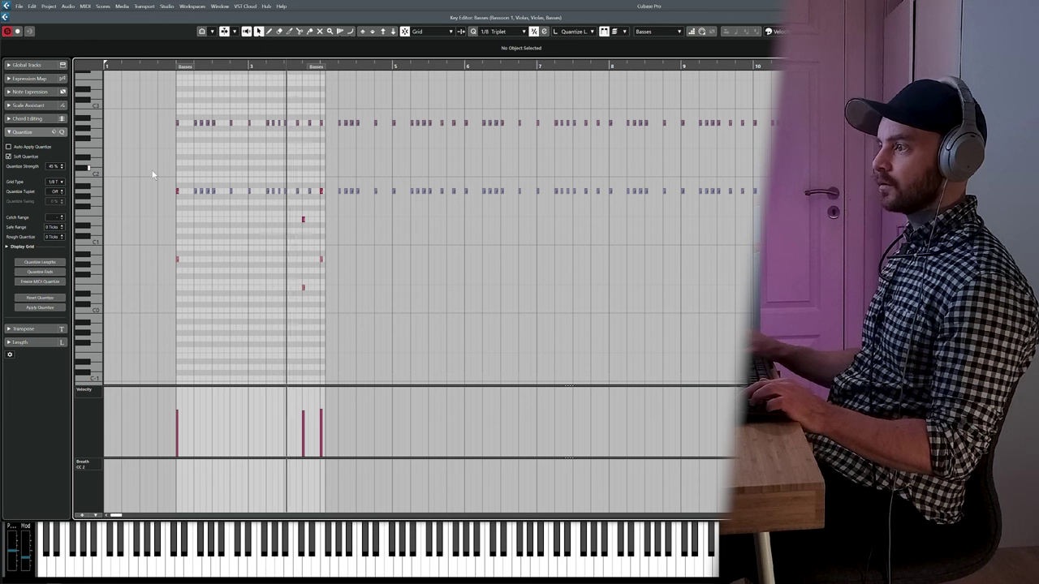
key("space")
key("Return")
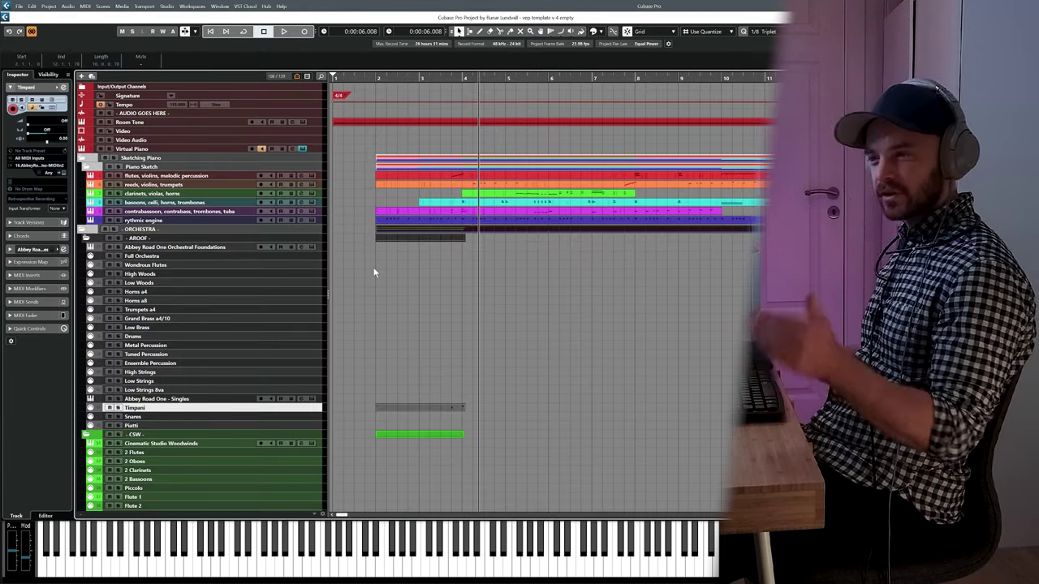
left_click(427, 409)
key("l")
double_click(427, 408)
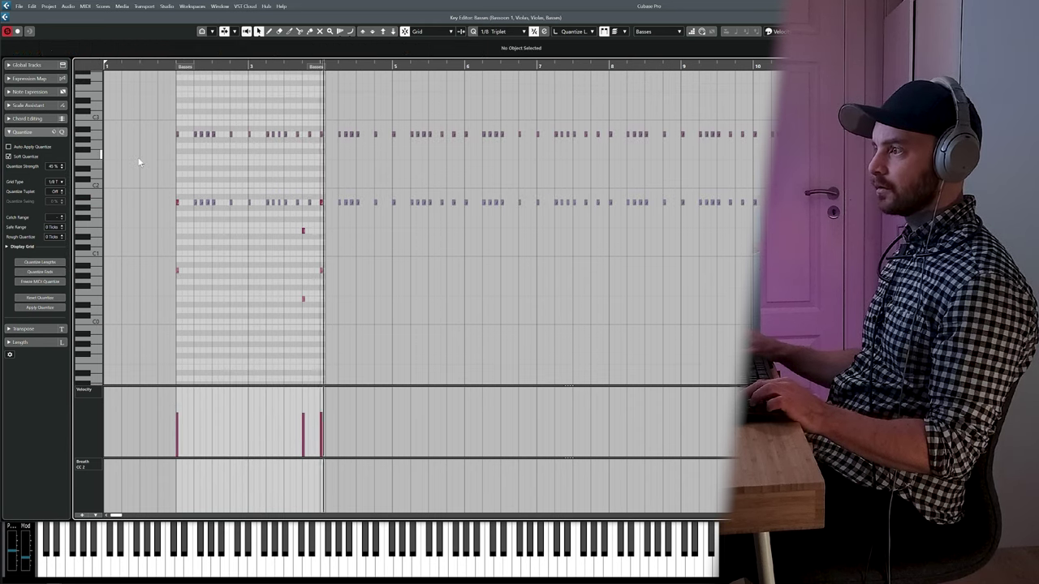
key("space")
key("Return")
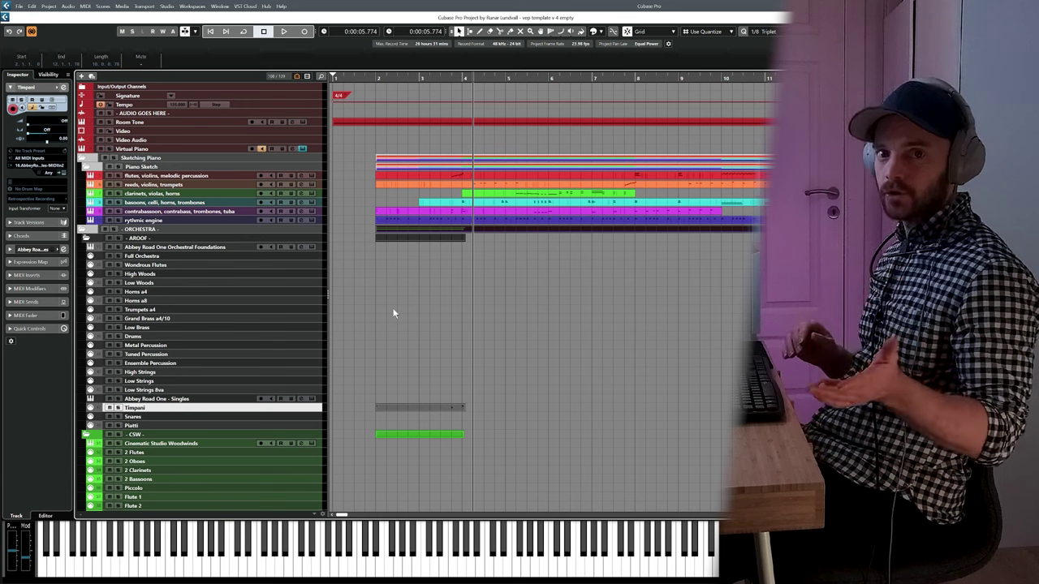
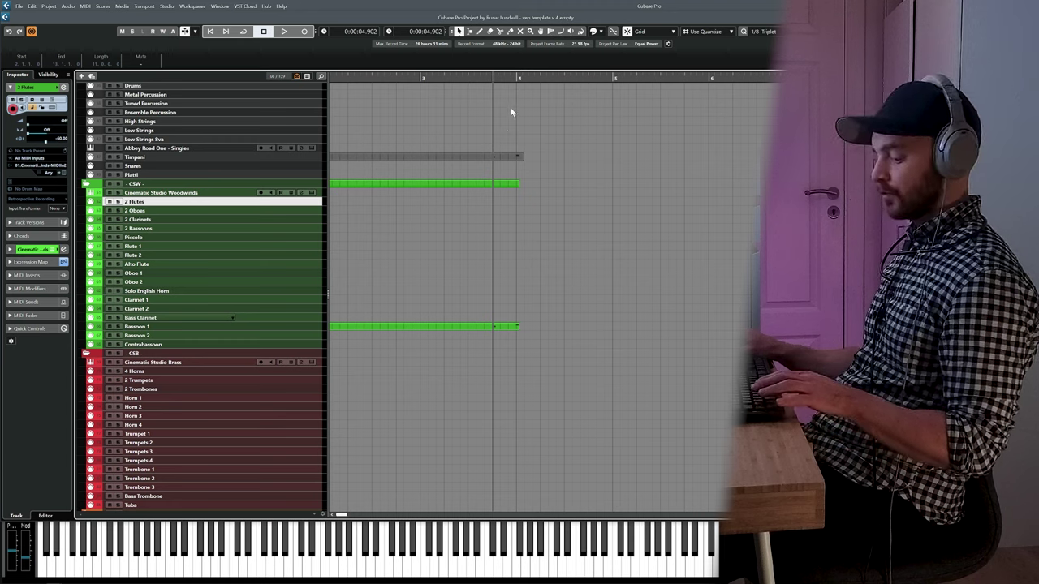
Step: Copy the ascending run at the end of bar 3 from the flutes, violins, melodic percussion sketch part onto the 2 Flutes track
scroll(509, 146, "up", 9)
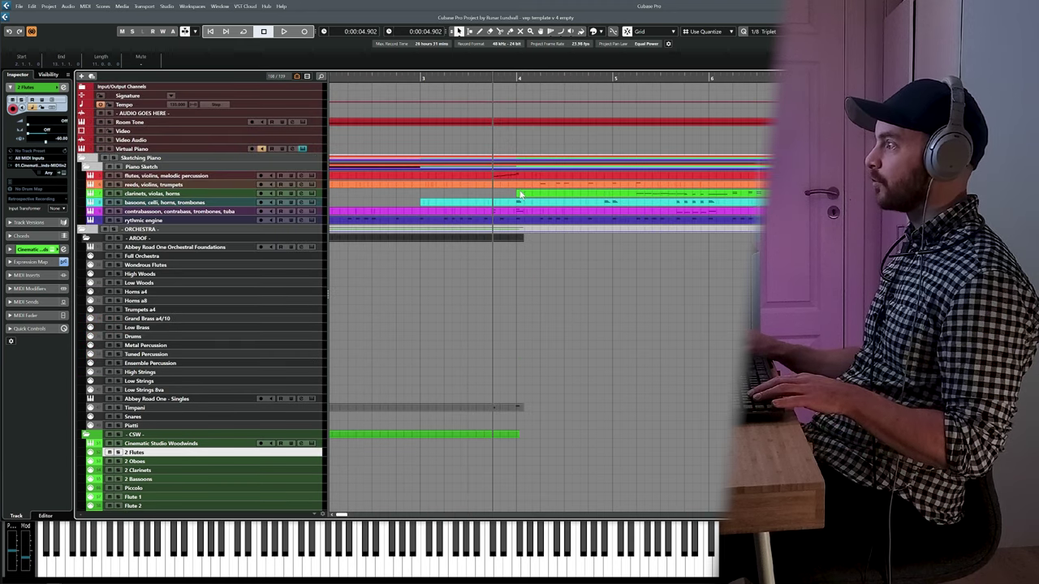
scroll(516, 179, "down", 9)
key("ctrl+v")
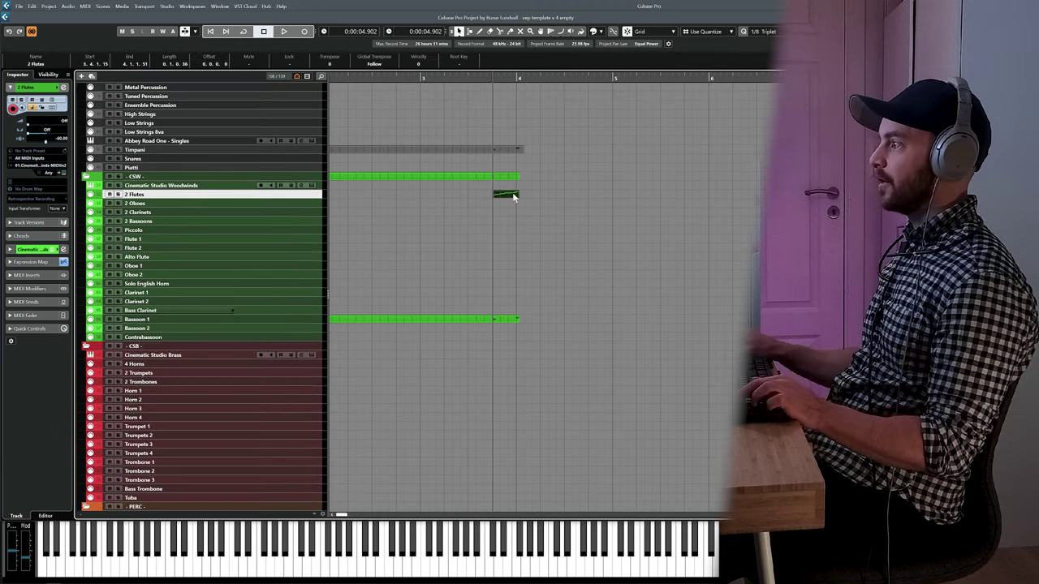
Step: Extend the 2 Flutes part to bar 4 beat 2 and set its articulation to Repetitions
double_click(512, 195)
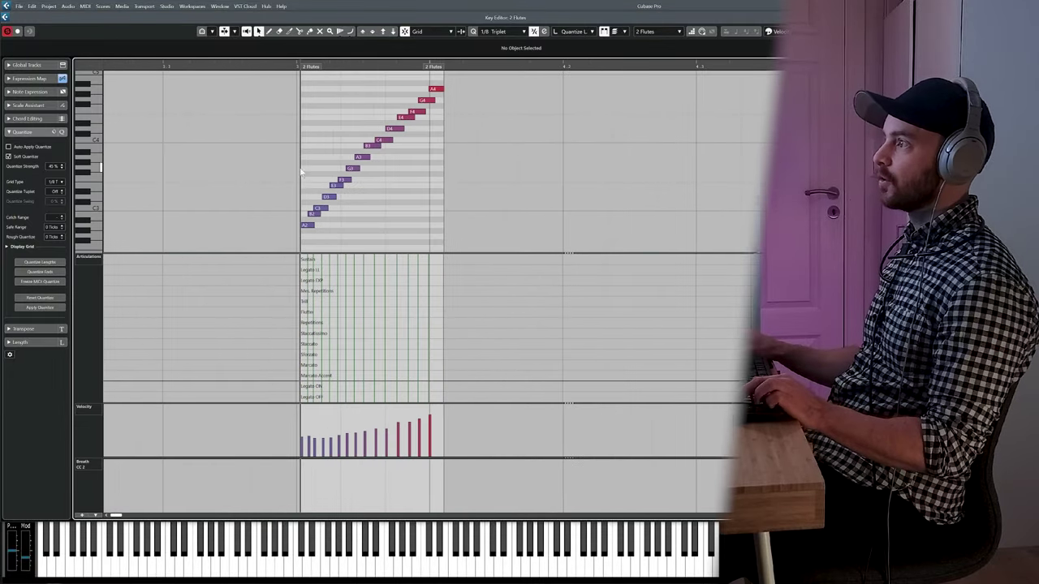
left_click_drag(365, 128, 390, 187)
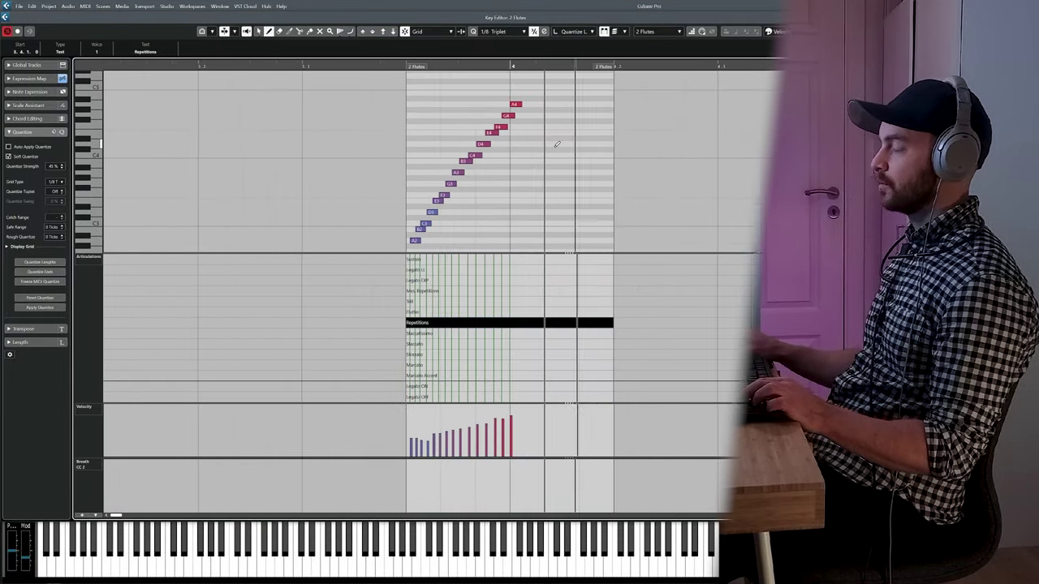
key("space")
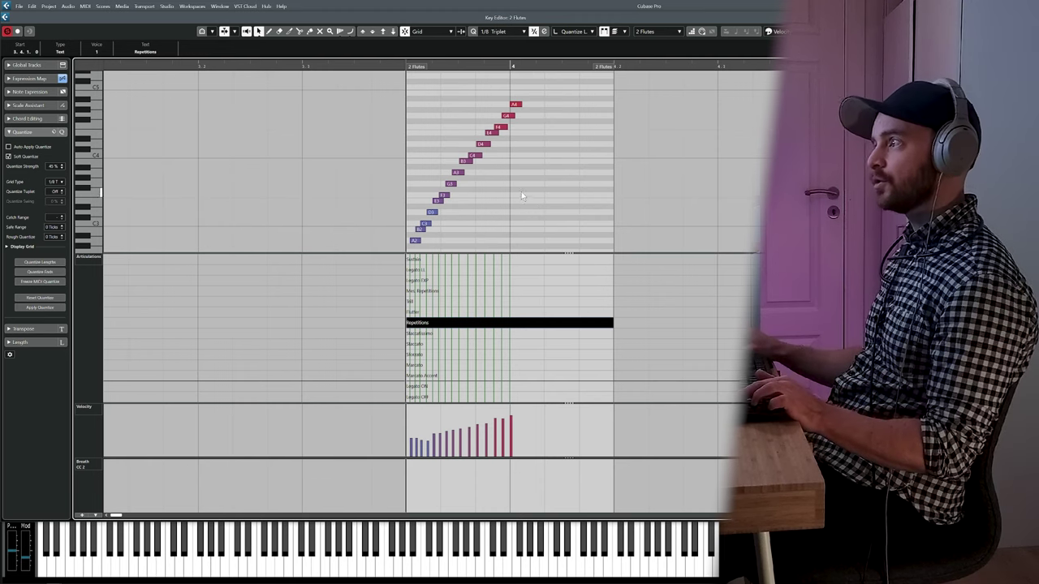
key("Return")
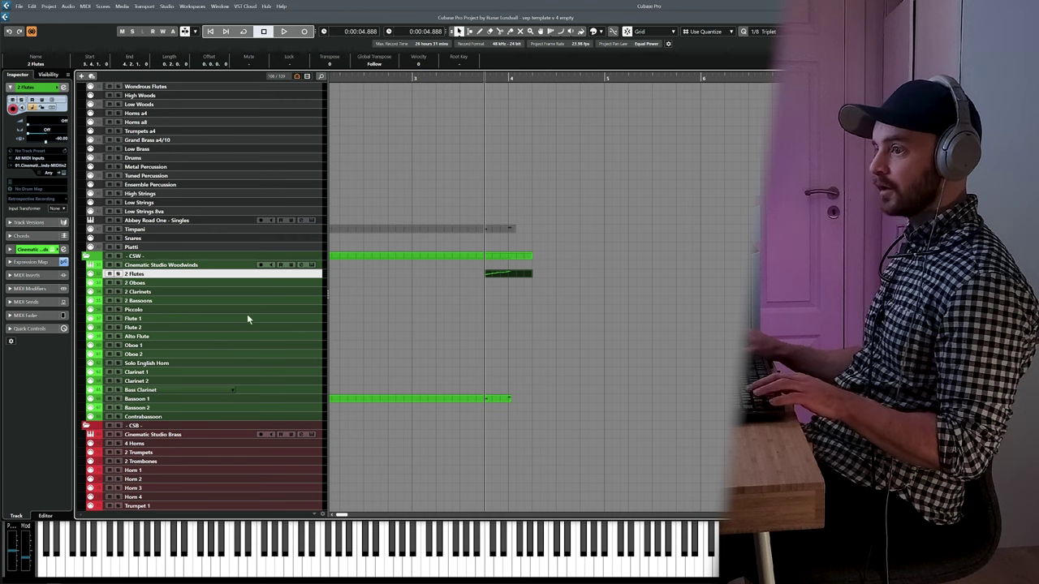
Step: Copy the 2 Flutes part onto the Piccolo track at the same position and transpose its notes up one octave
left_click(209, 309)
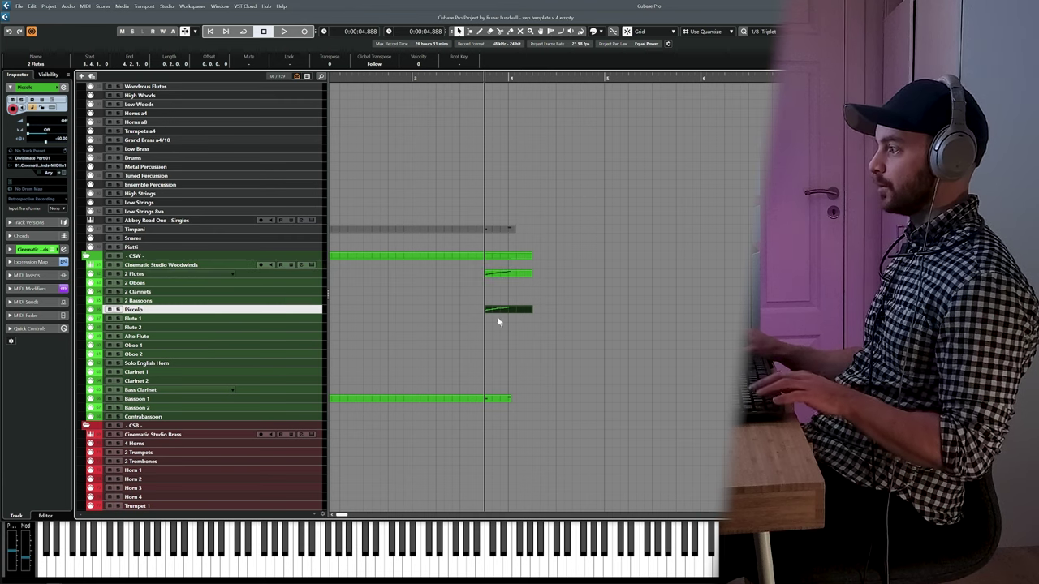
key("Return")
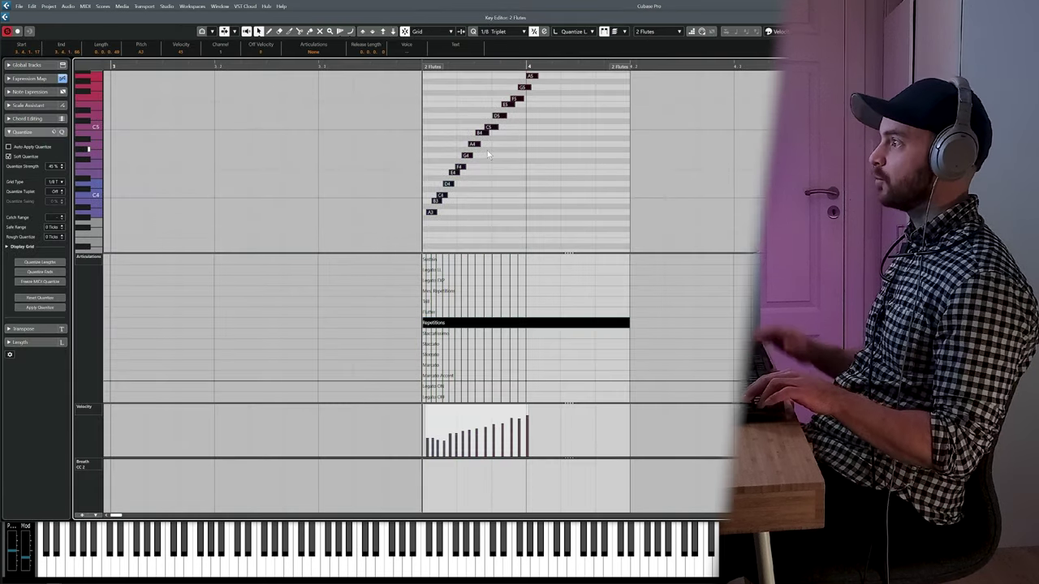
left_click_drag(540, 146, 524, 183)
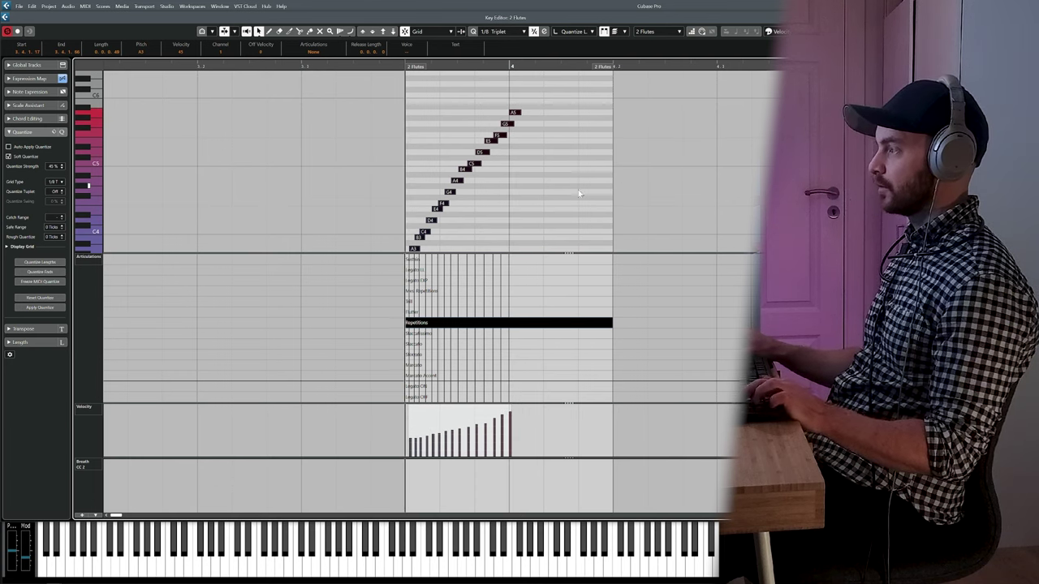
key("Return")
Step: Open the 2 Flutes and Piccolo parts together in the Key Editor and play back the doubled run
left_click_drag(467, 271, 509, 306)
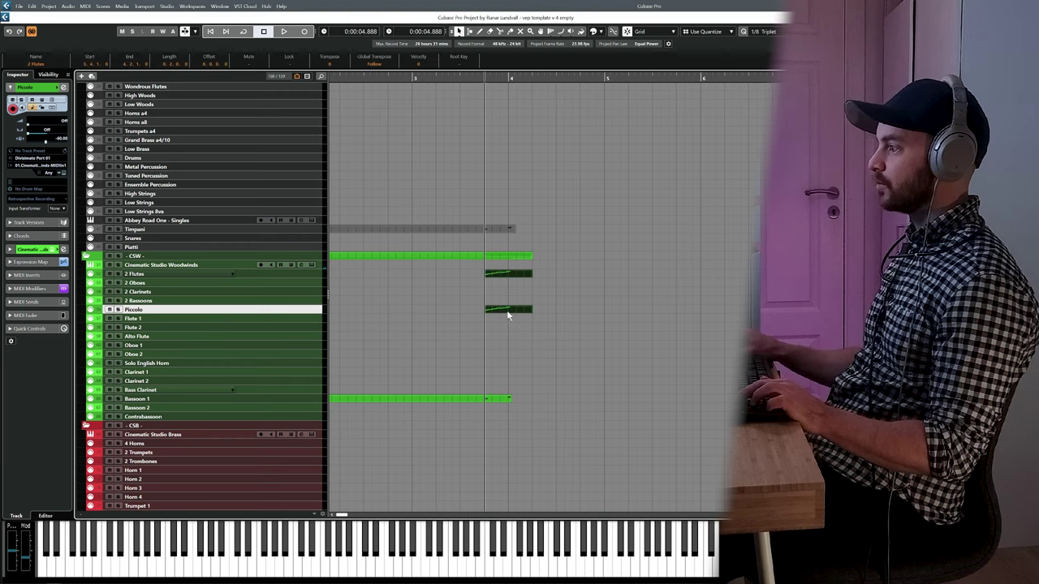
key("Return")
left_click_drag(259, 197, 527, 206)
key("space")
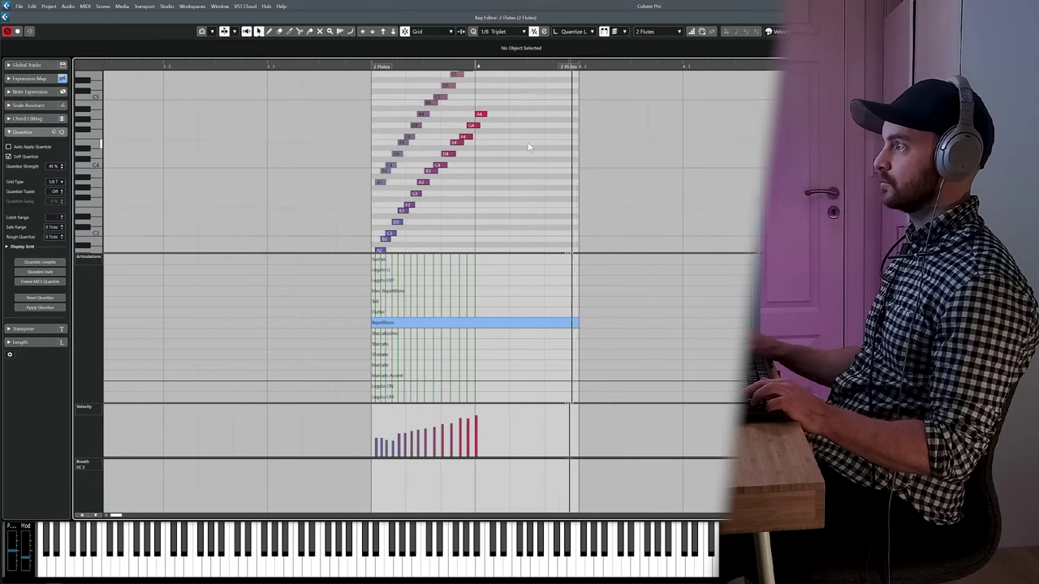
key("space")
key("Return")
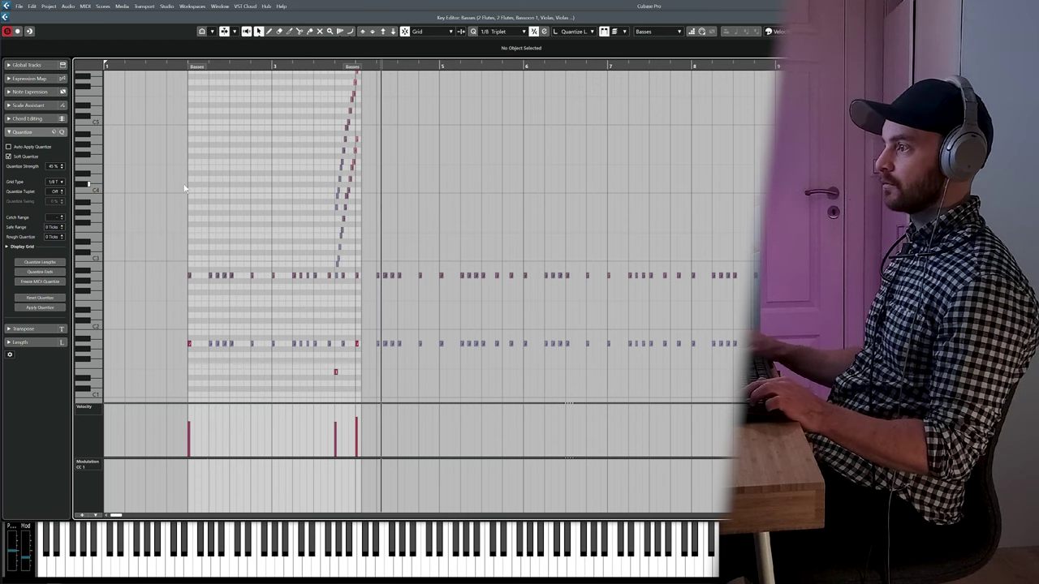
Step: Play back the flute and piccolo run with the Bassoon 1, Violas and Basses parts and return to the project
key("Return")
scroll(492, 294, "up", 5)
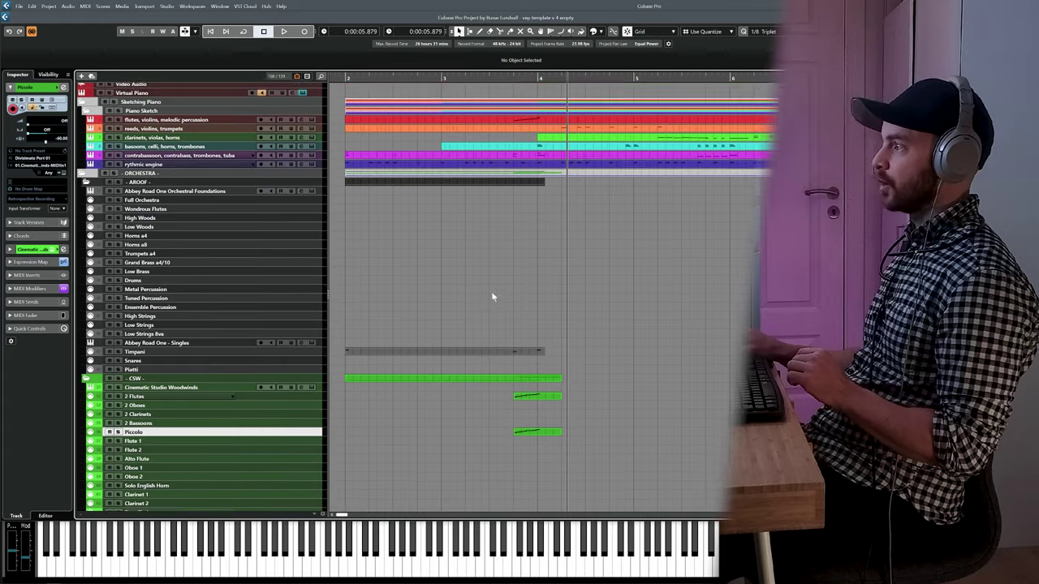
scroll(514, 164, "down", 5)
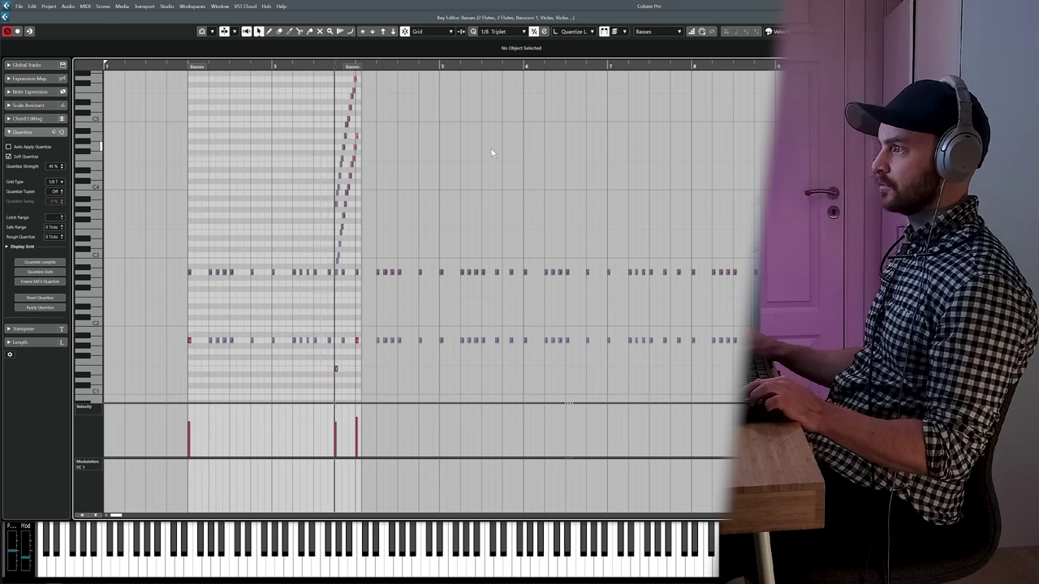
key("space")
key("Return")
Step: Redraw the note velocities of the 2 Flutes run as a smooth rising ramp and play it back
left_click_drag(579, 339, 600, 193)
left_click_drag(669, 304, 663, 306)
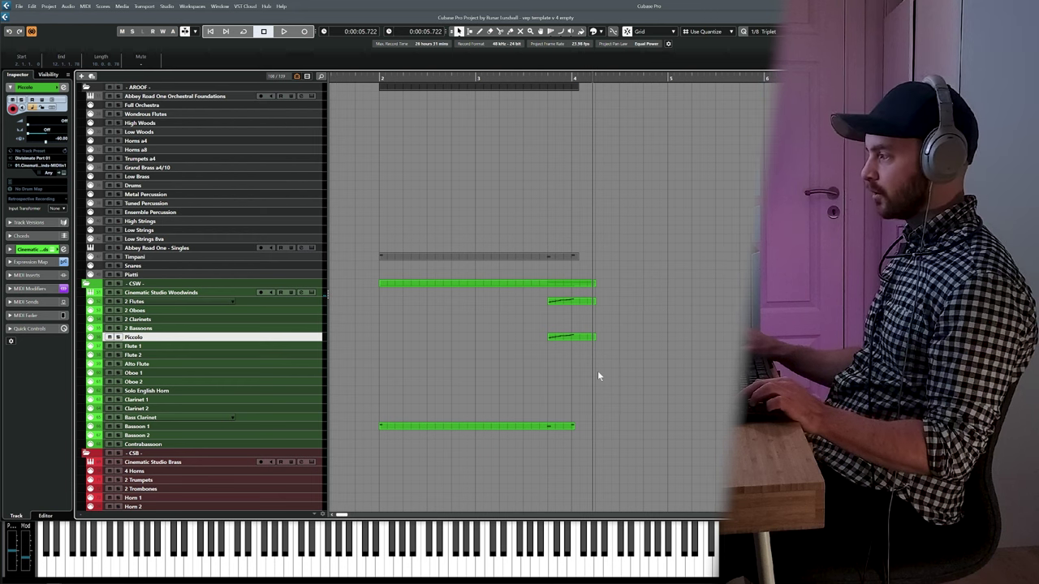
double_click(564, 302)
left_click_drag(309, 227, 433, 207)
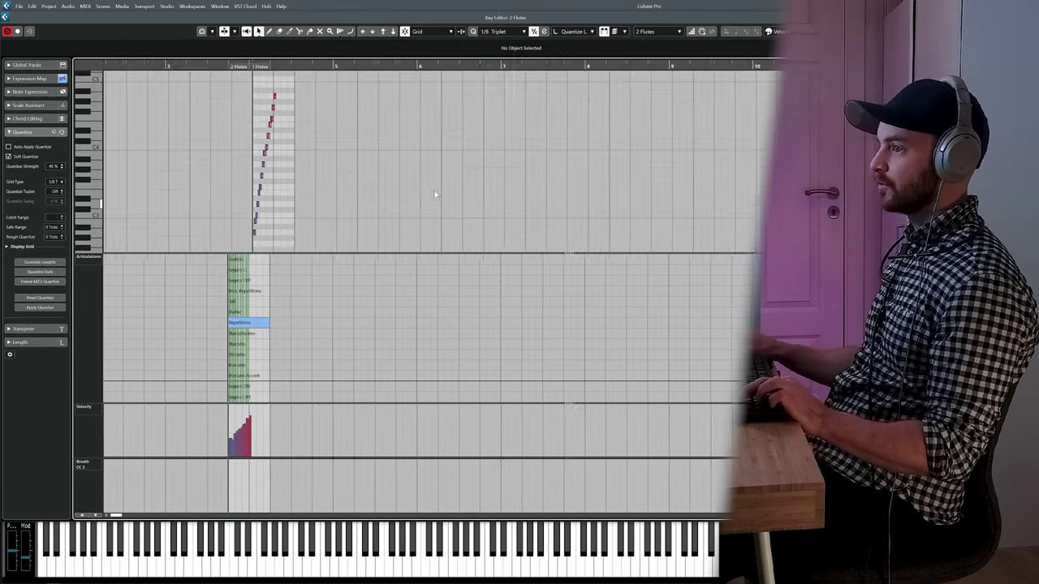
key("h")
key("h")
key("h")
key("h")
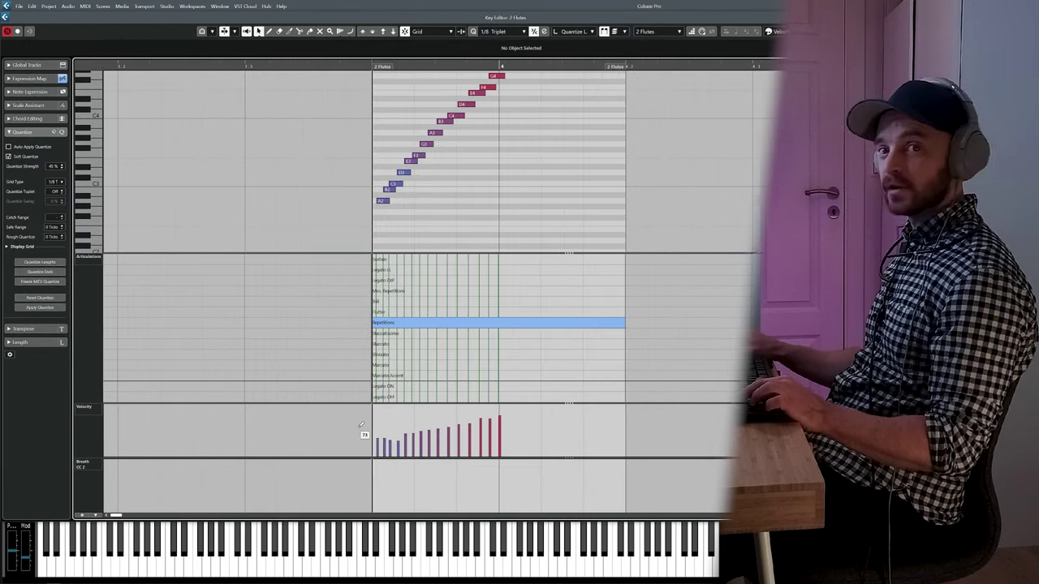
left_click_drag(372, 432, 500, 410)
key("space")
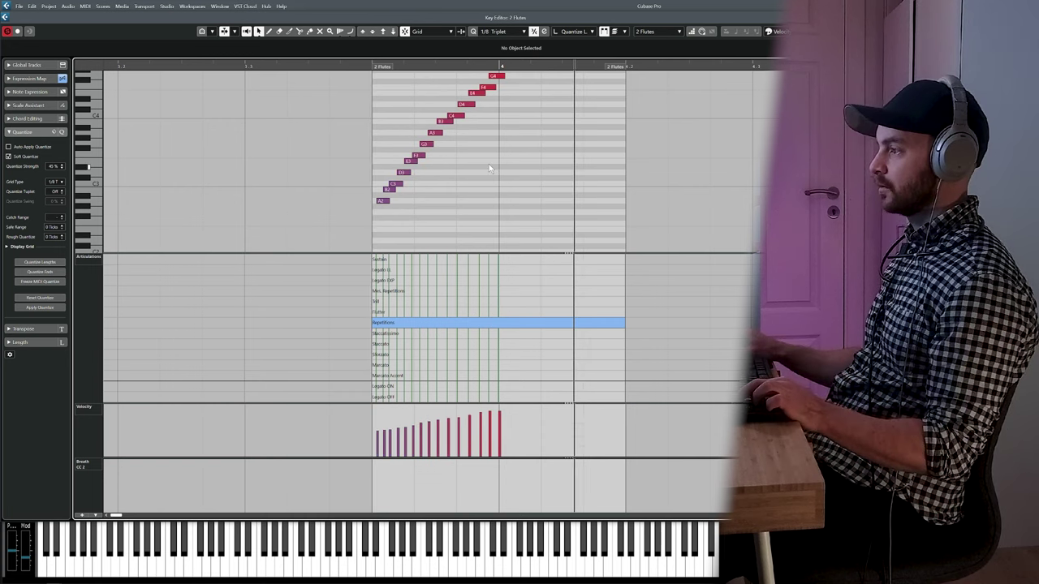
key("space")
Step: Shape the Piccolo run's velocities into a matching rising ramp and play it back
key("Return")
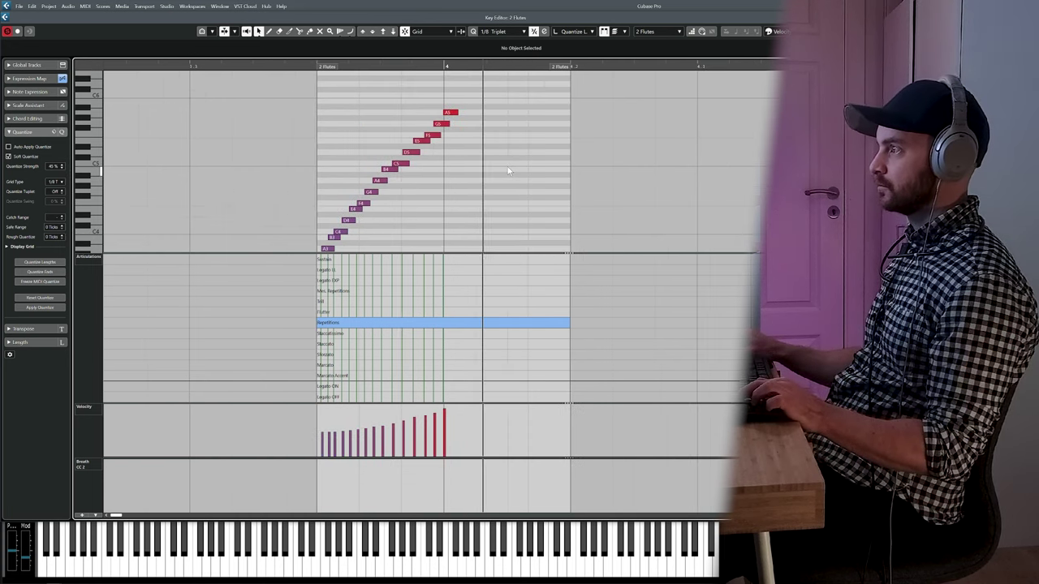
key("space")
key("Return")
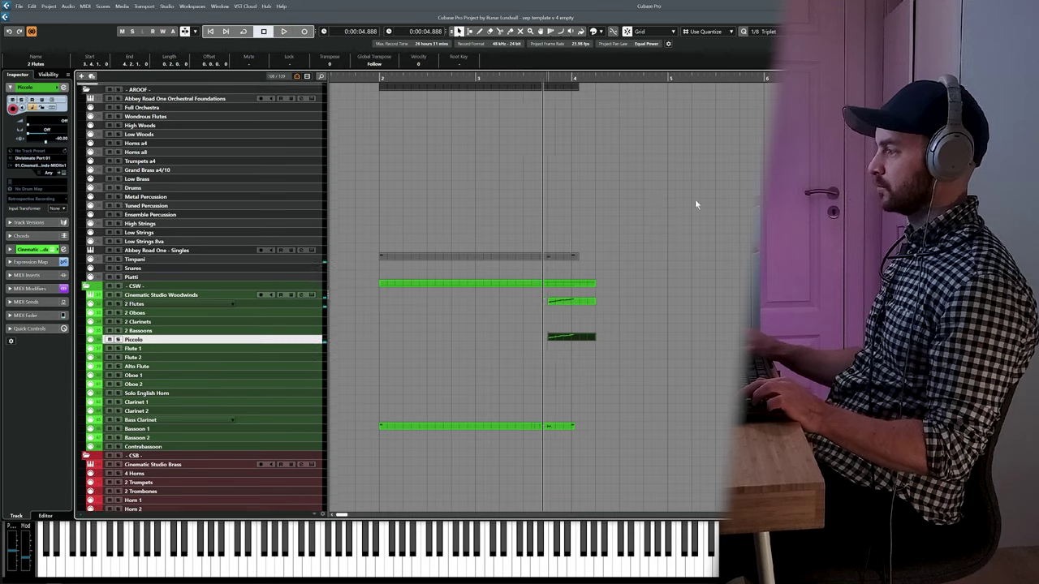
Step: Solo the piano sketch tracks and open the bassoons, celli, horns, trombones sketch part in the Key Editor around bars 4 to 6
left_click_drag(695, 202, 482, 210)
left_click_drag(390, 211, 614, 236)
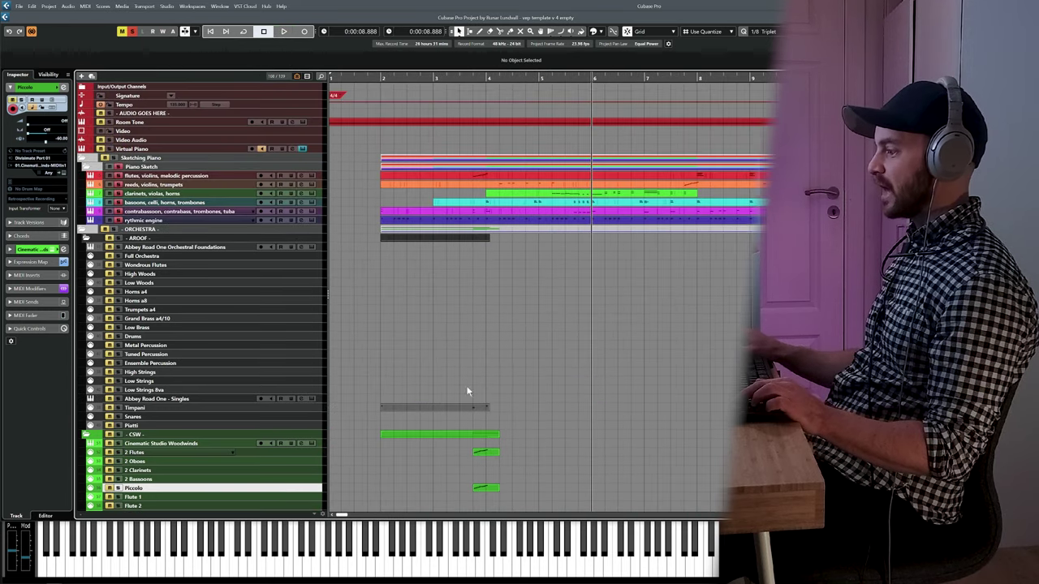
scroll(467, 392, "down", 5)
left_click(469, 278)
scroll(534, 301, "up", 5)
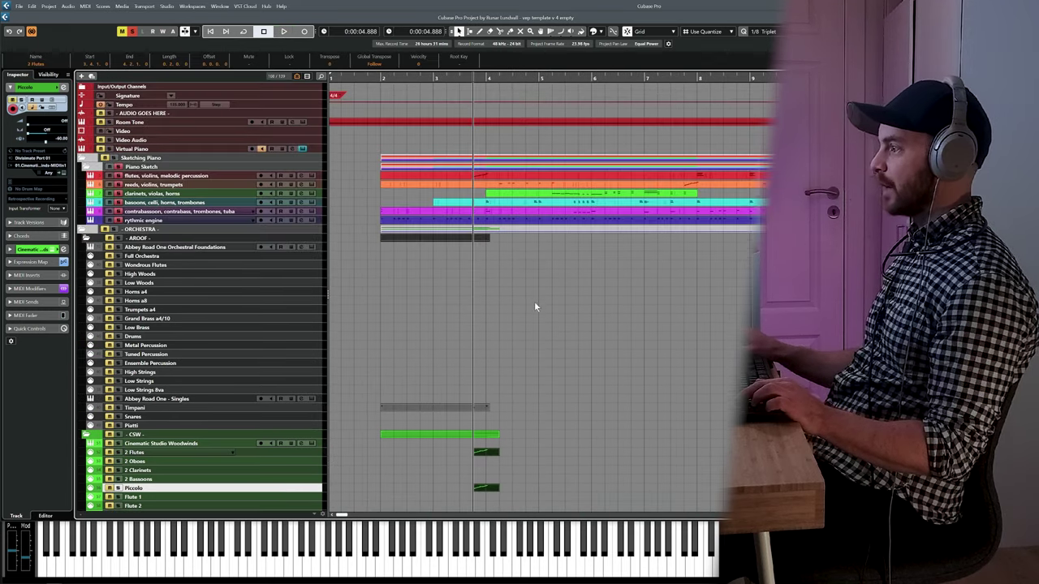
double_click(480, 204)
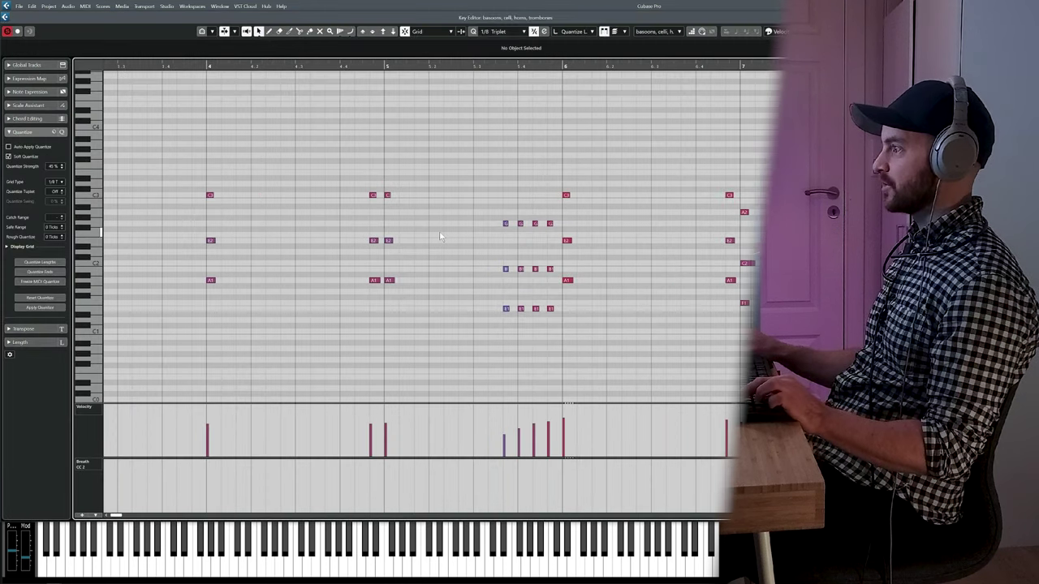
key("h")
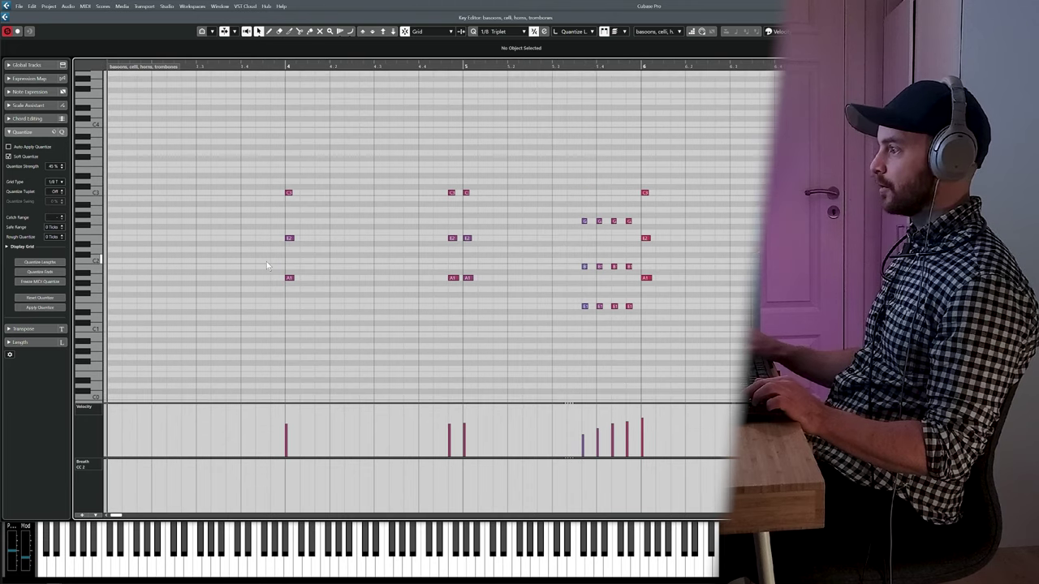
Step: Copy the lowest chord notes, A1 and E1, from bars 4 to 6 of the sketch part and return to the project
left_click_drag(266, 261, 508, 297)
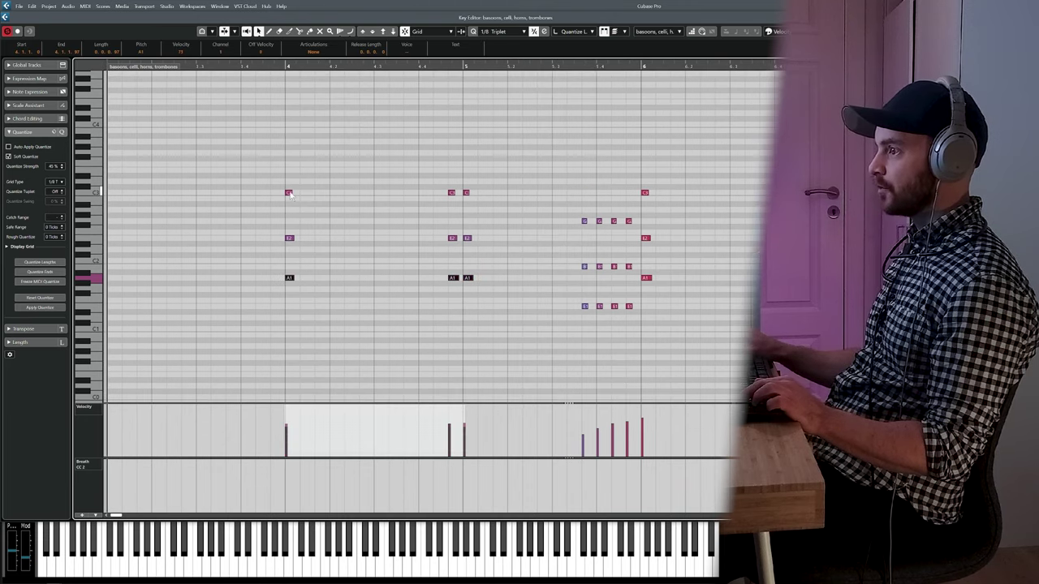
left_click(379, 283)
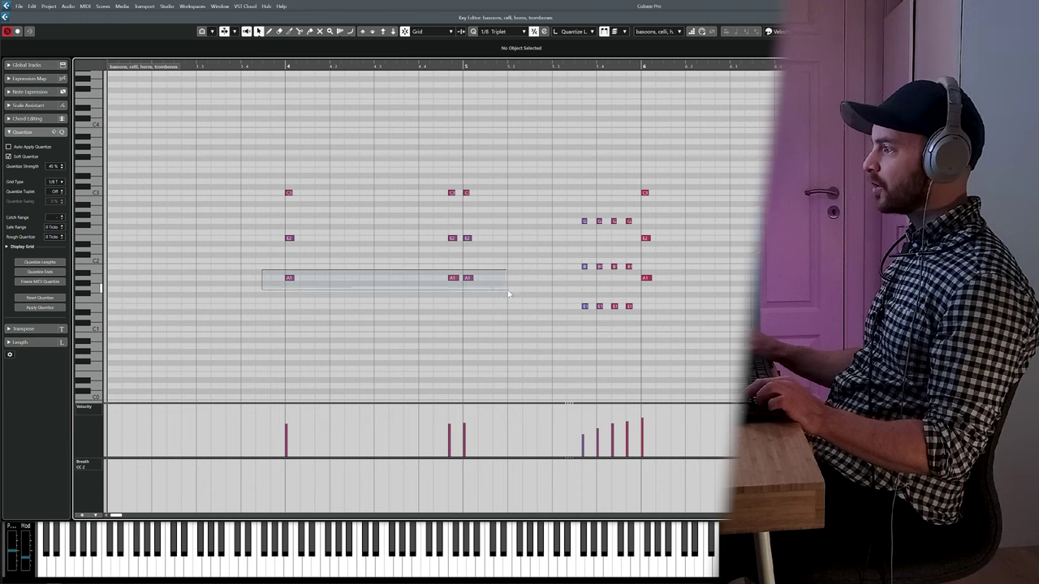
left_click_drag(507, 290, 510, 278)
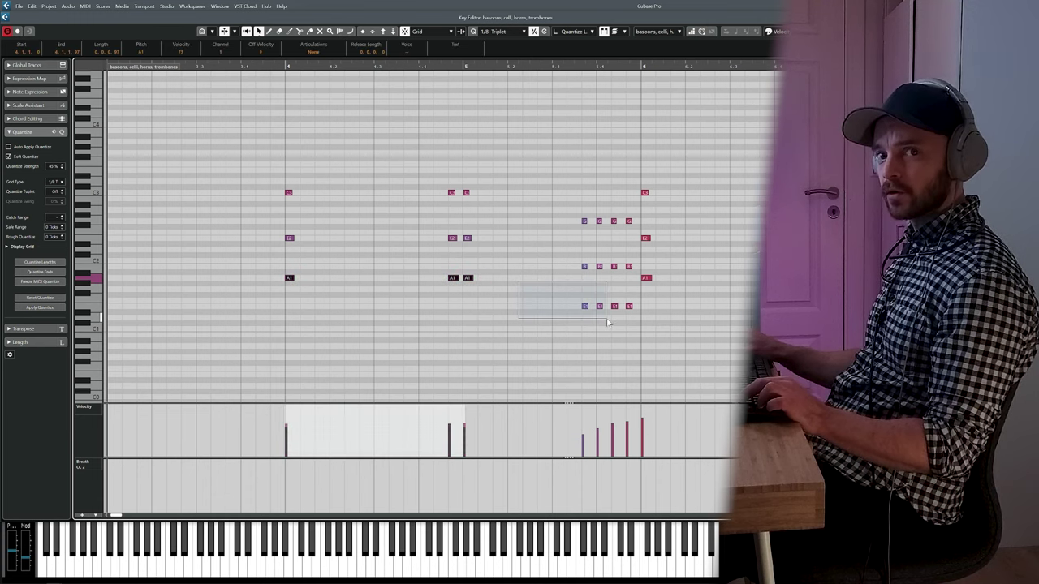
left_click_drag(634, 322, 636, 323)
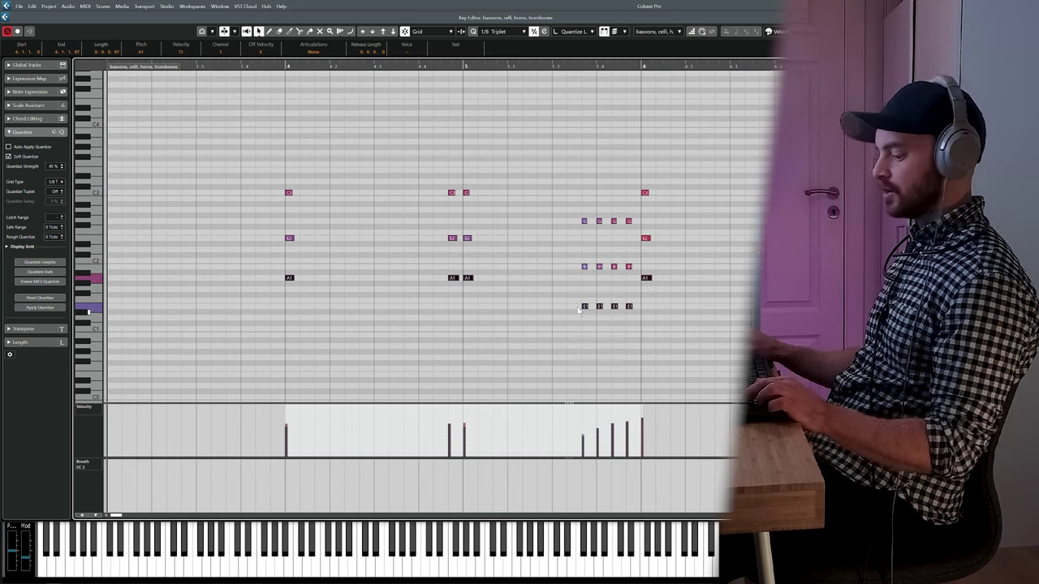
key("Return")
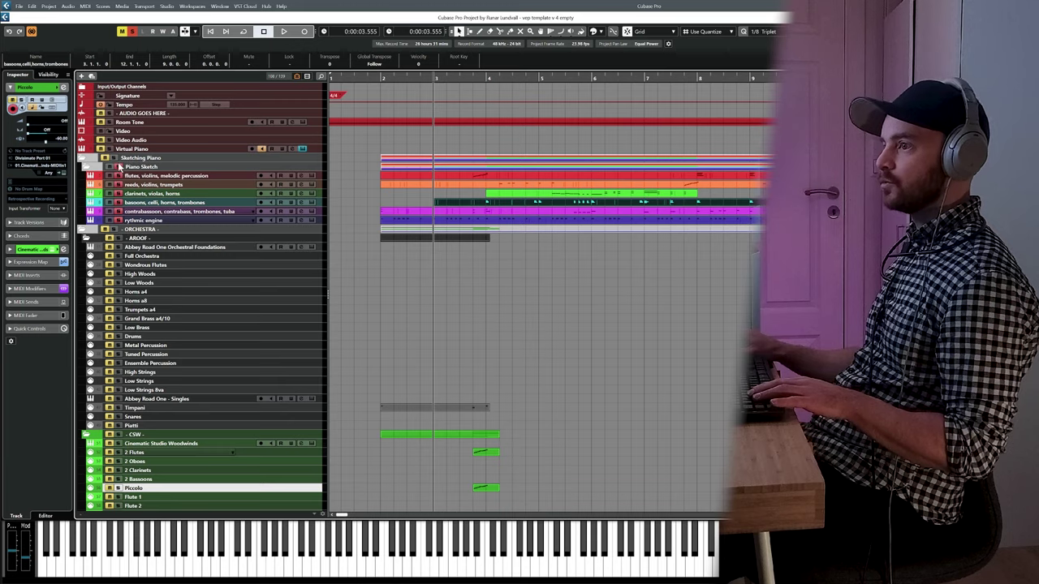
Step: Paste the copied low notes onto the Trombone 1 track at bar 4
scroll(347, 292, "down", 10)
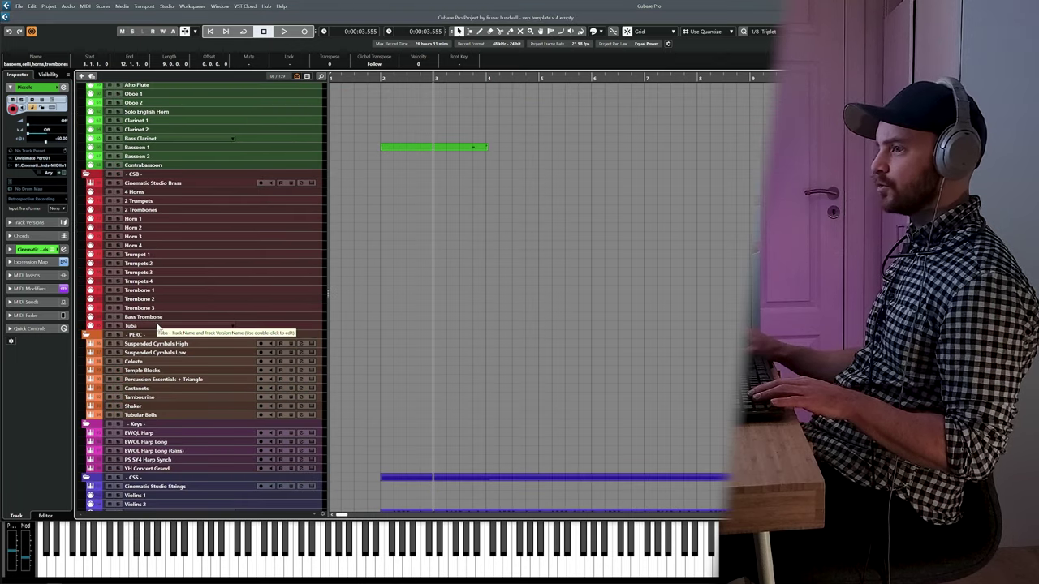
left_click(168, 291)
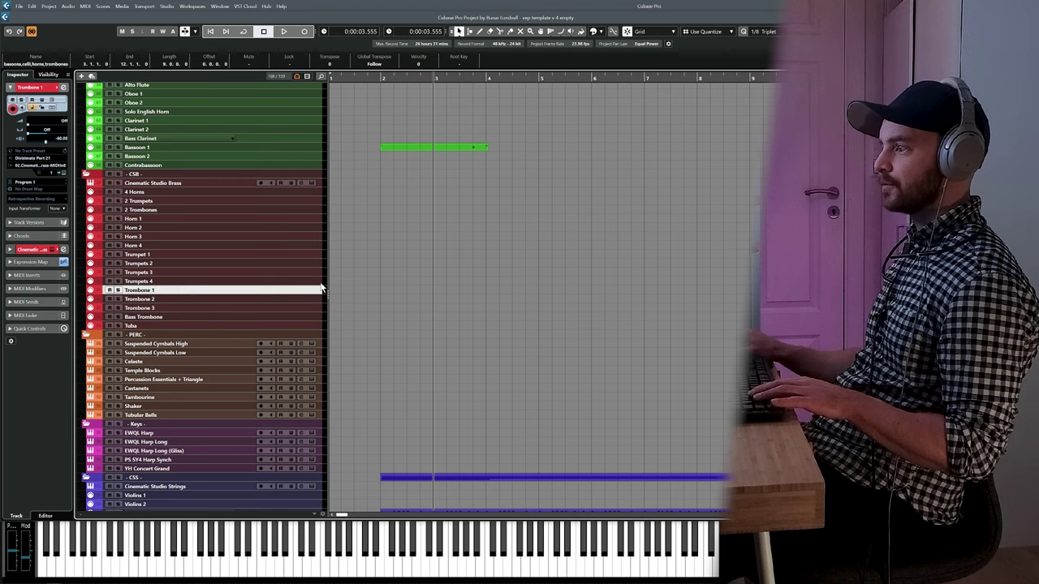
left_click(486, 77)
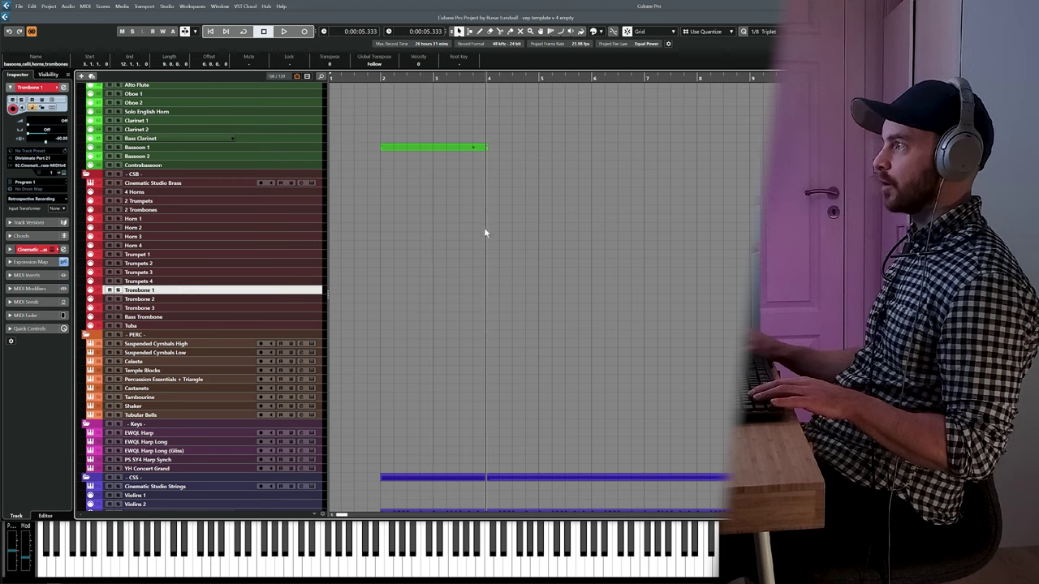
key("ctrl+v")
Step: Open the Trombone 1 part, assign the Staccatissimo articulation from its start, and play it back
double_click(509, 292)
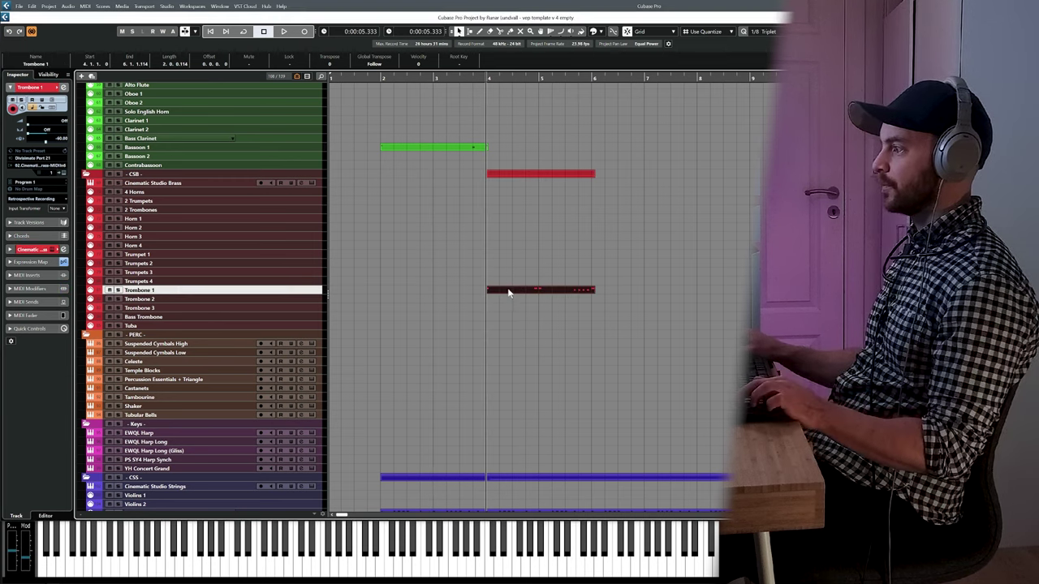
left_click(638, 138)
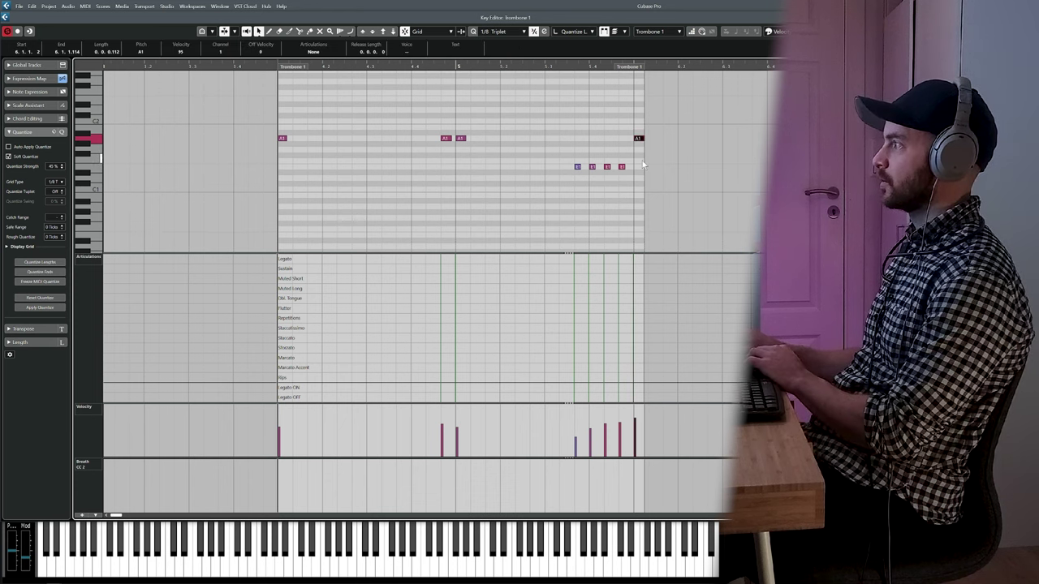
right_click(297, 224)
left_click(302, 220)
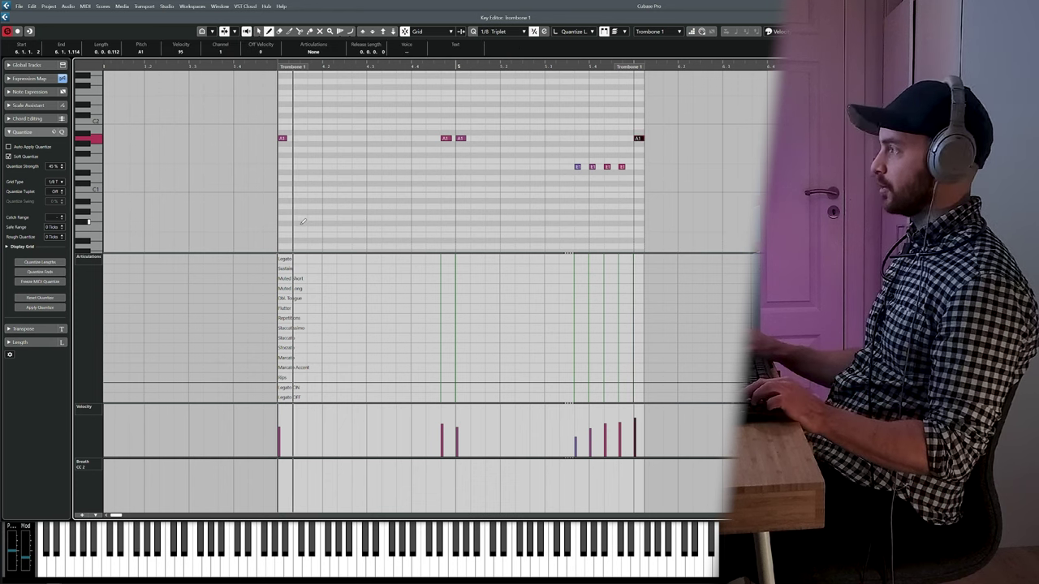
left_click(283, 328)
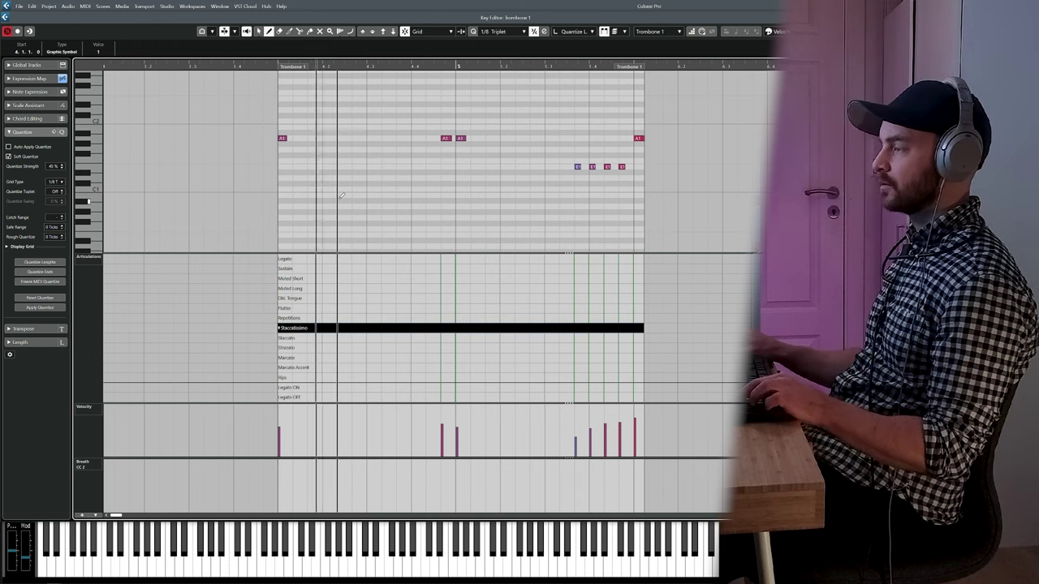
key("space")
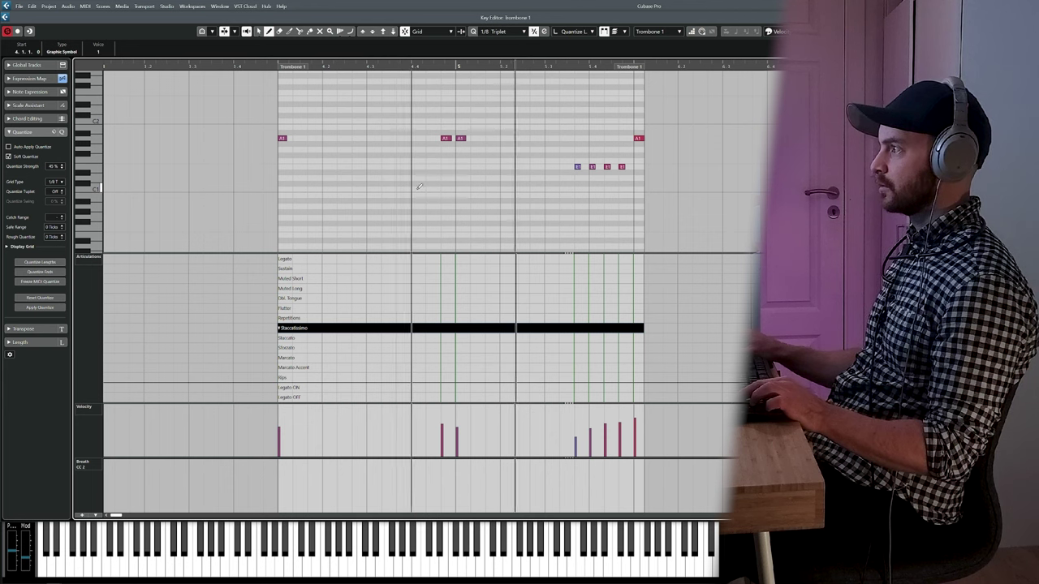
key("space")
Step: Assign Repetitions to the repeated E1 notes of Trombone 1 and Staccatissimo to its final A1 note
left_click_drag(578, 180, 547, 193)
key("space")
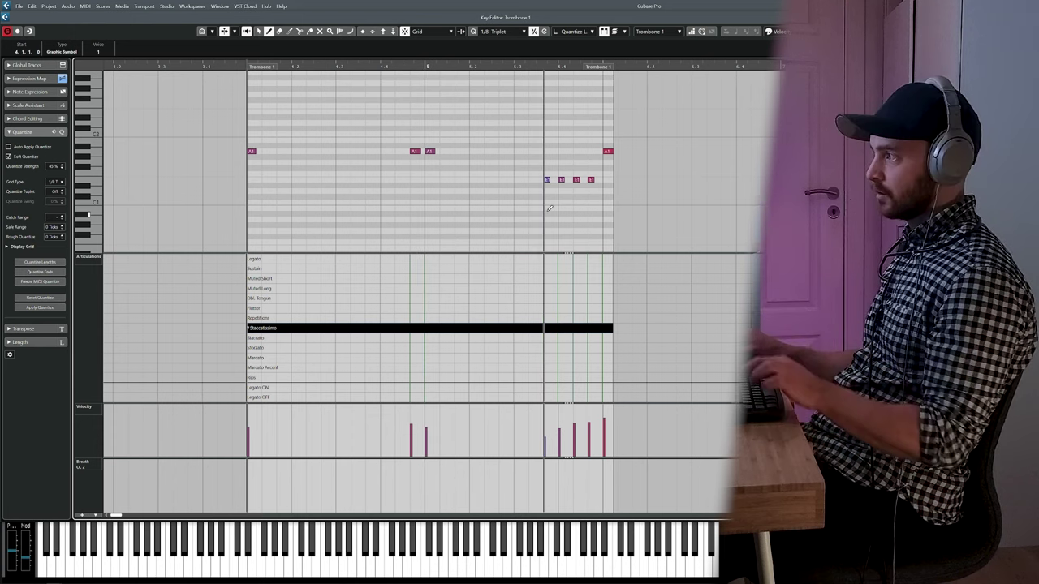
right_click(549, 187)
left_click(555, 196)
left_click_drag(530, 173, 593, 190)
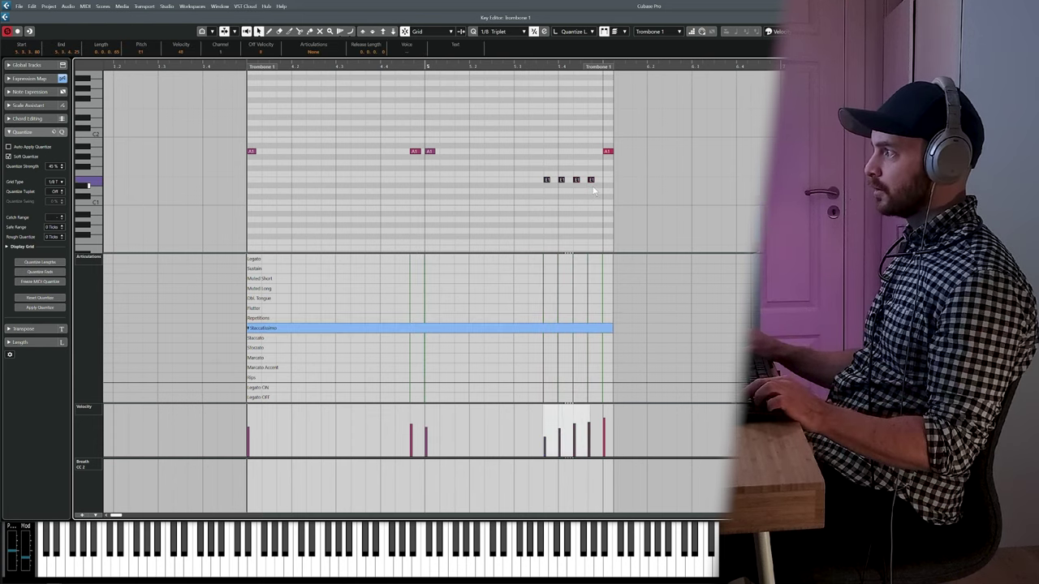
right_click(557, 253)
left_click(560, 224)
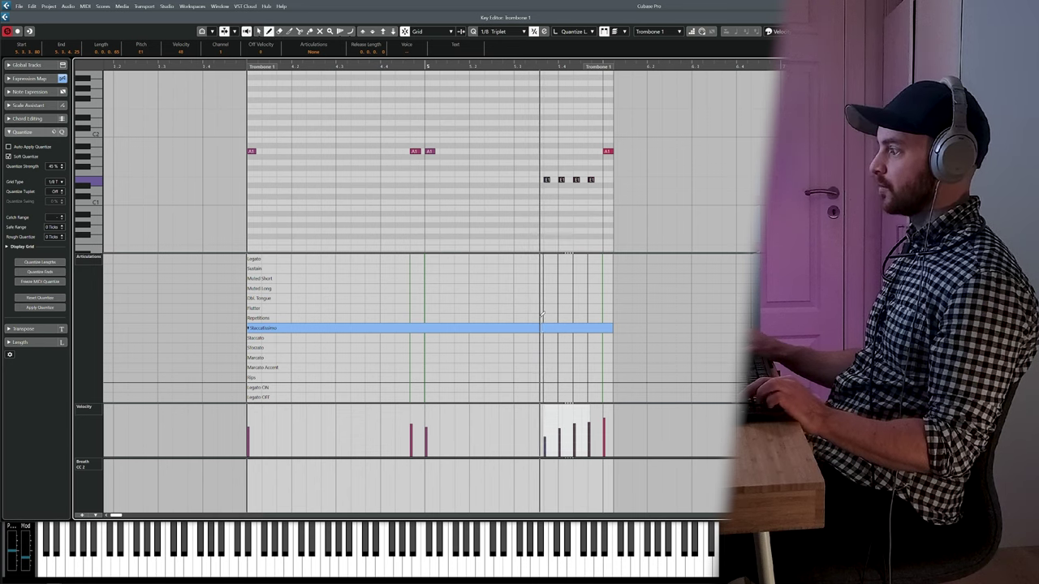
left_click(541, 317)
left_click(600, 327)
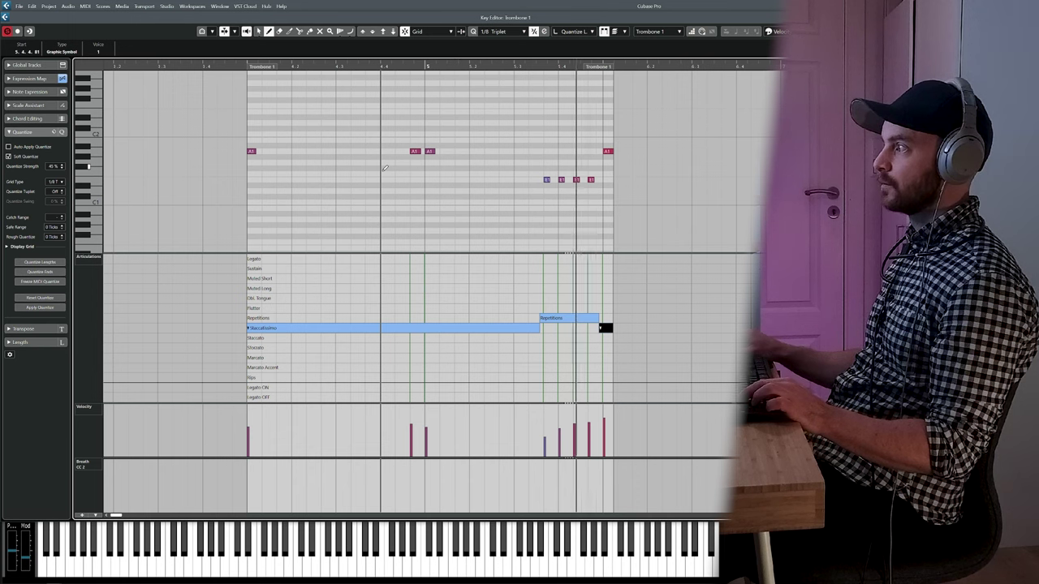
Step: Delete the first of the repeated E1 notes in the Trombone 1 part and return to the project
key("1")
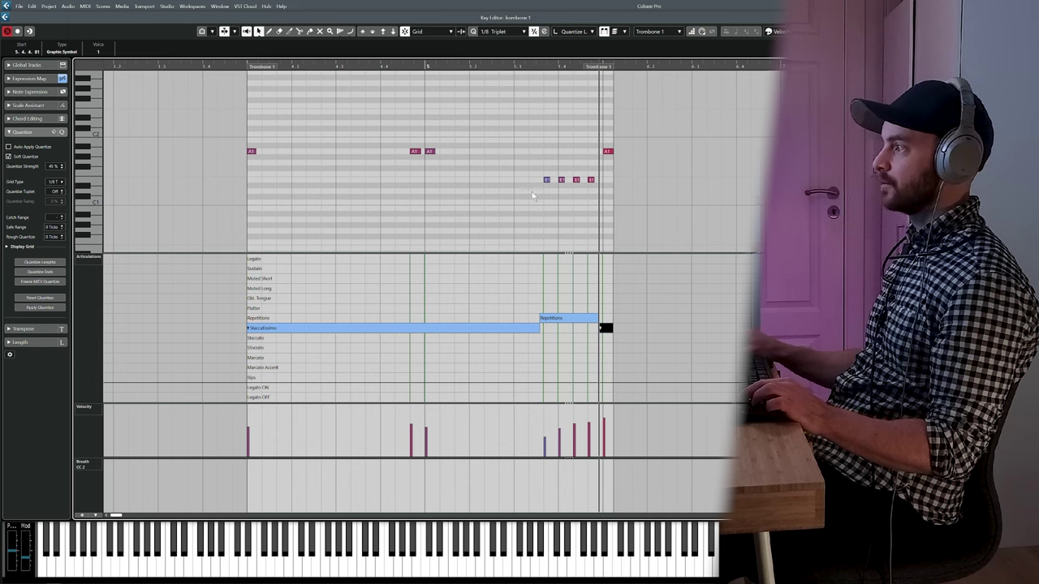
left_click(549, 181)
key("Delete")
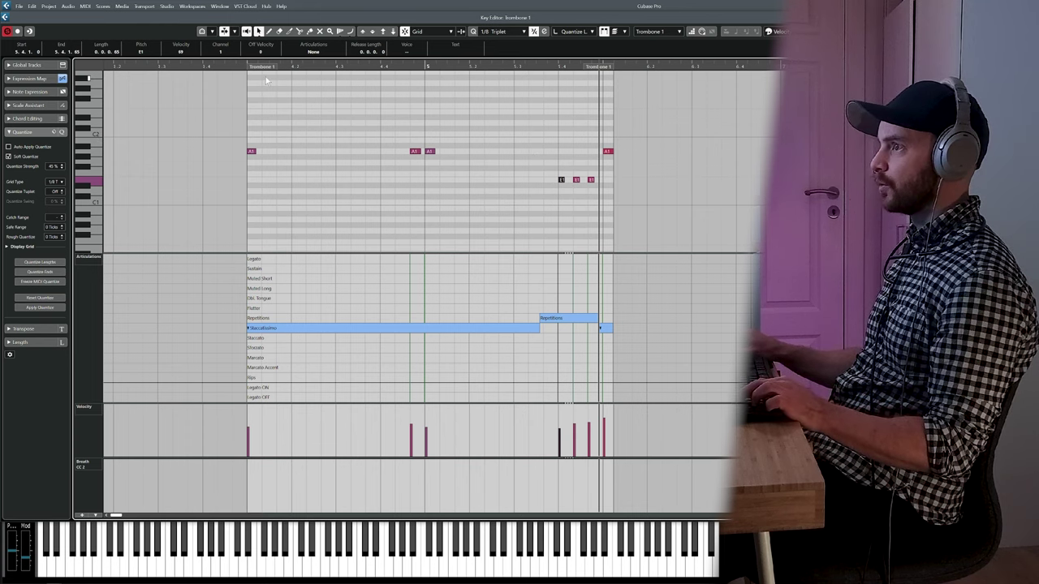
key("Escape")
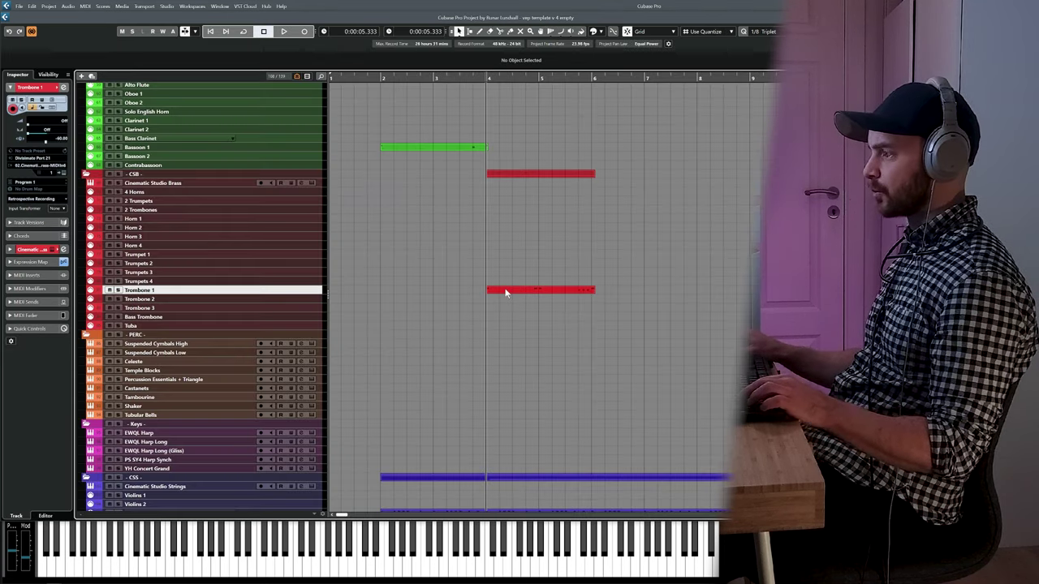
Step: Duplicate the Trombone 1 part onto the Bass Trombone track and play both parts back in the Key Editor
left_click_drag(503, 289, 505, 320)
left_click_drag(460, 276, 510, 317)
double_click(511, 318)
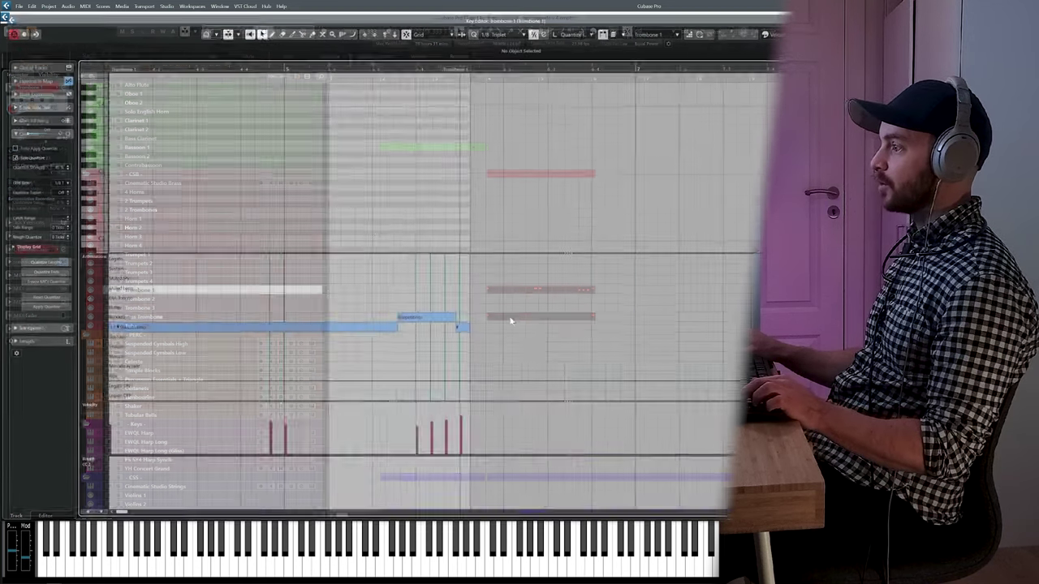
scroll(446, 177, "left", 3)
key("alt+l")
left_click_drag(446, 178, 408, 95)
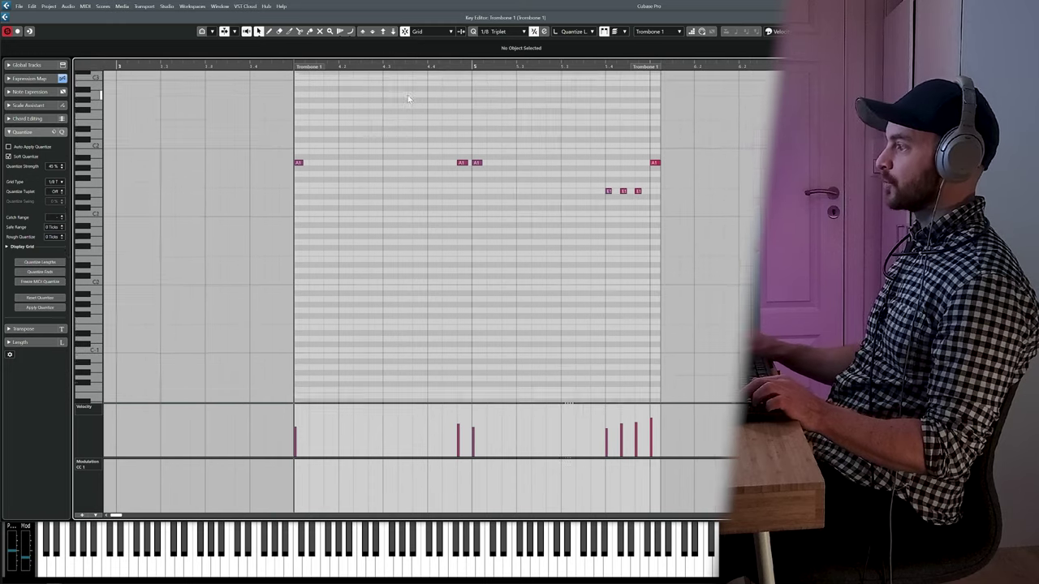
key("space")
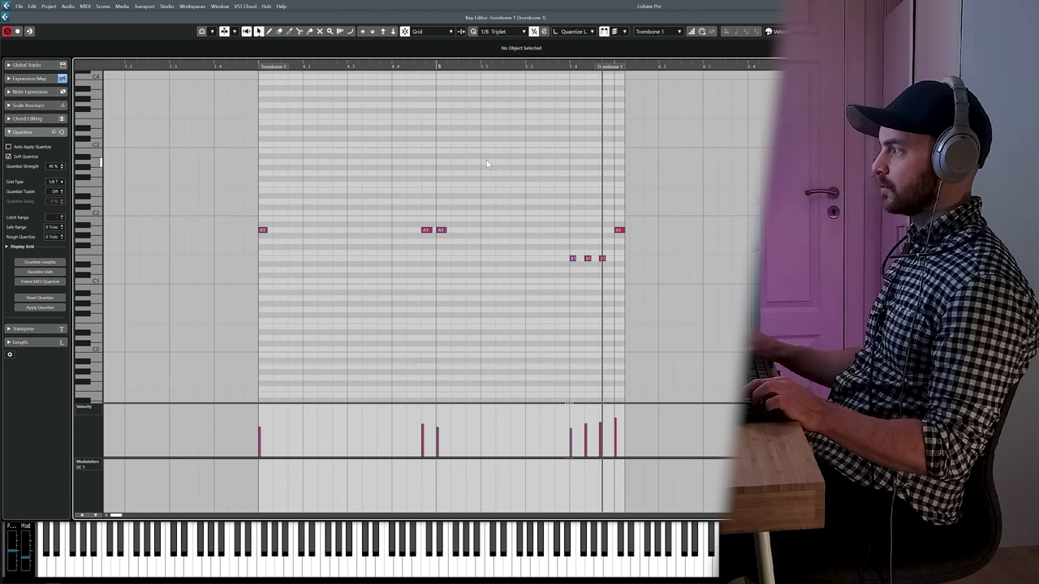
key("space")
key("Return")
left_click(487, 305)
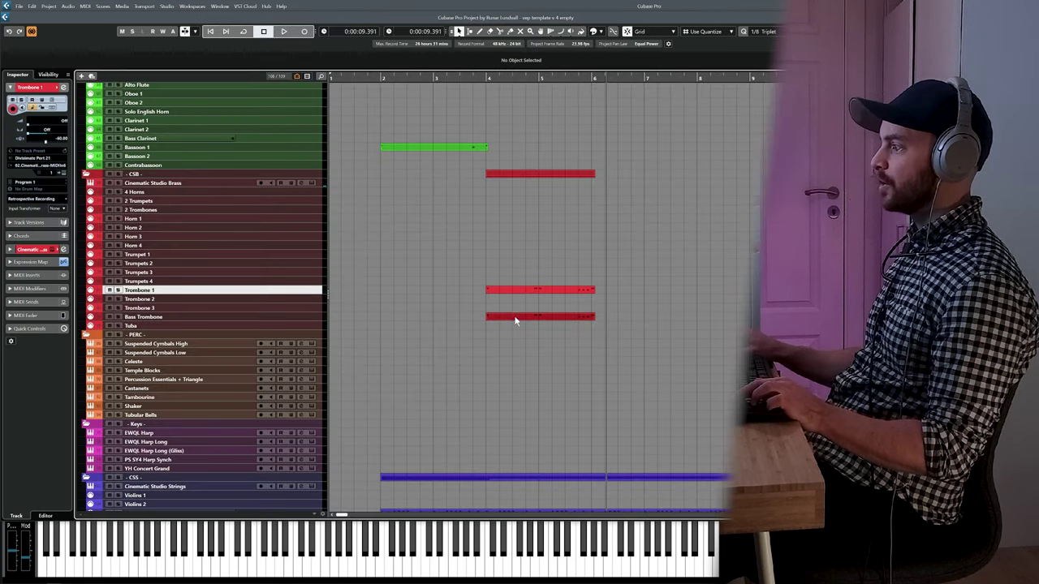
Step: Transpose all notes of the Bass Trombone part down one octave and return to the project
double_click(515, 318)
scroll(487, 244, "left", 2)
key("ctrl+a")
key("shift+Down")
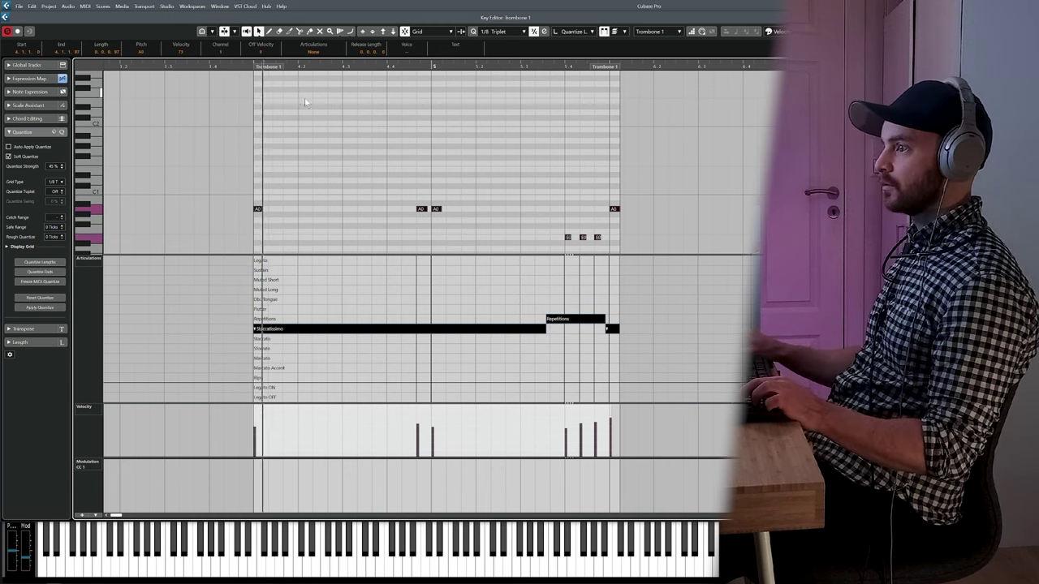
key("ctrl+e")
Step: Play back the Trombone 1 and Bass Trombone parts together in the Key Editor and return to the project
left_click_drag(471, 259, 507, 318)
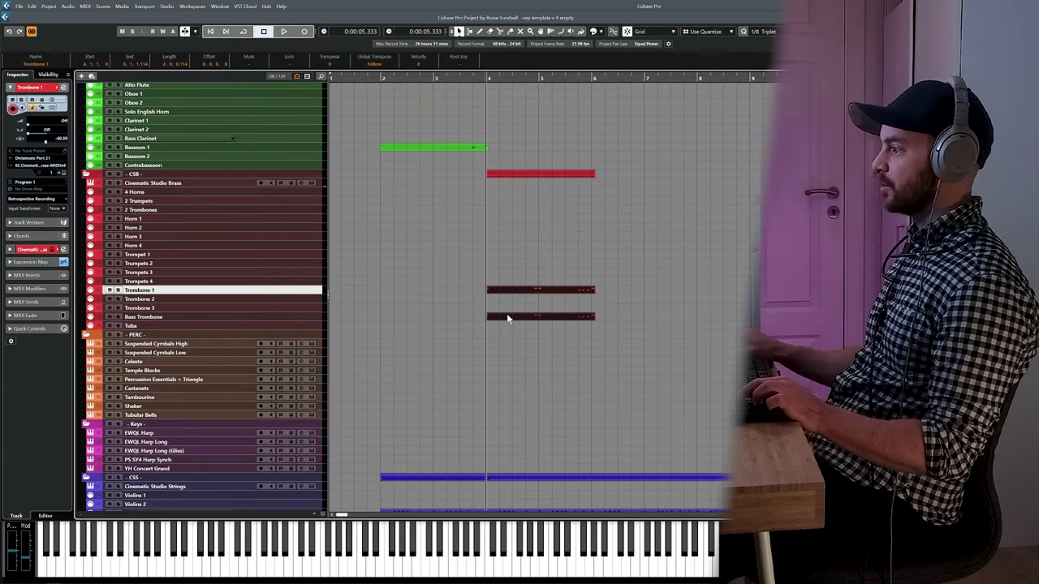
key("ctrl+e")
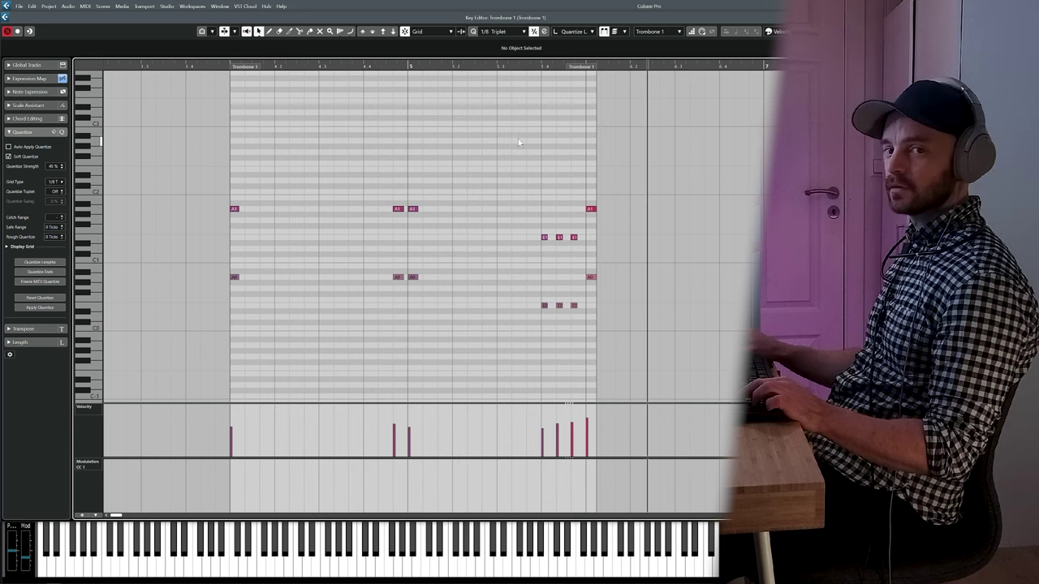
key("space")
key("Return")
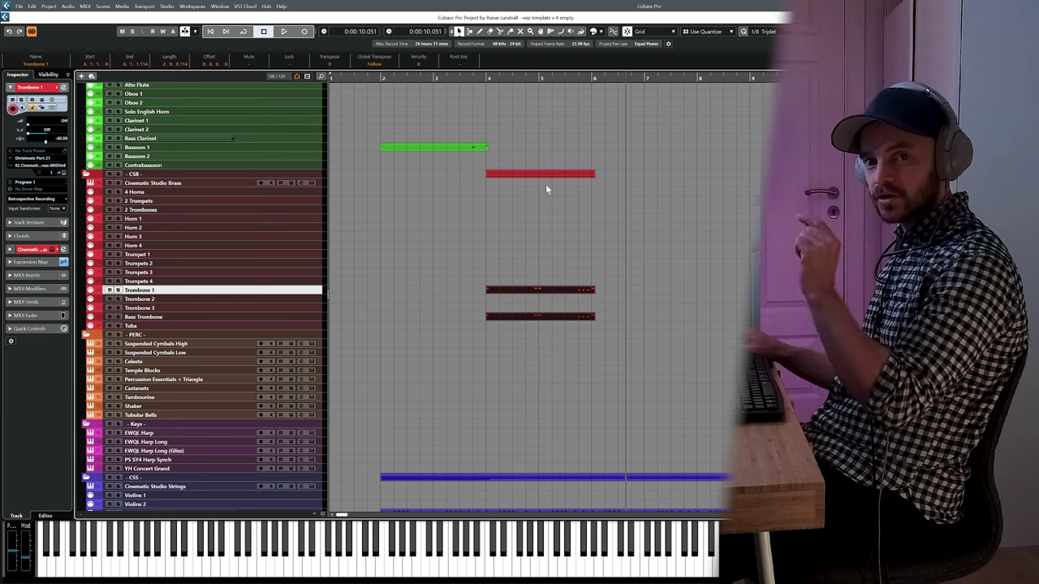
Step: Reopen the bassoons, celli, horns, trombones sketch part and select the middle chord notes, E2 and B1, across bars 4 to 6
scroll(523, 242, "up", 5)
scroll(523, 242, "up", 12)
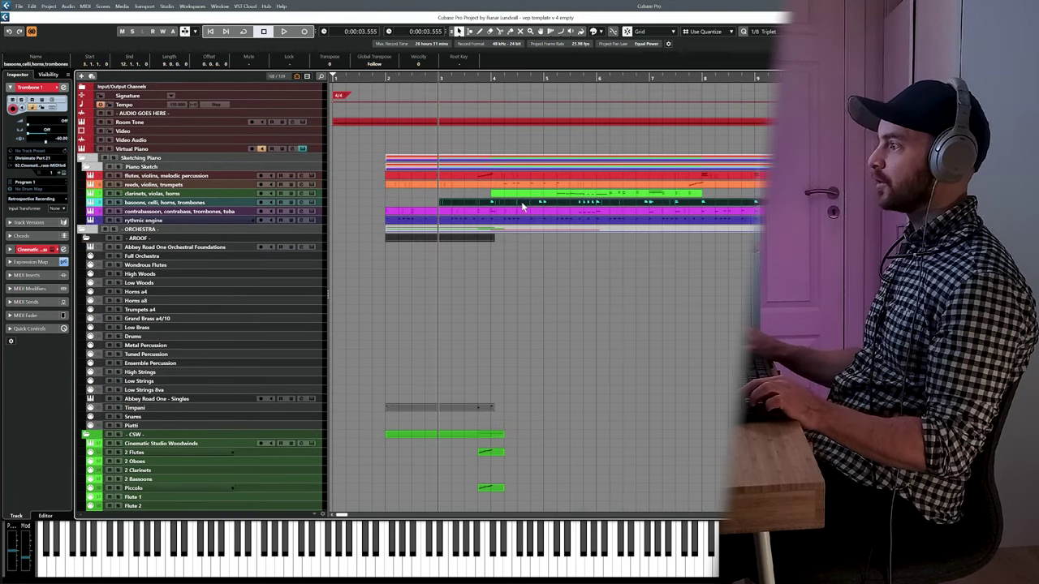
double_click(523, 209)
left_click_drag(229, 201, 627, 199)
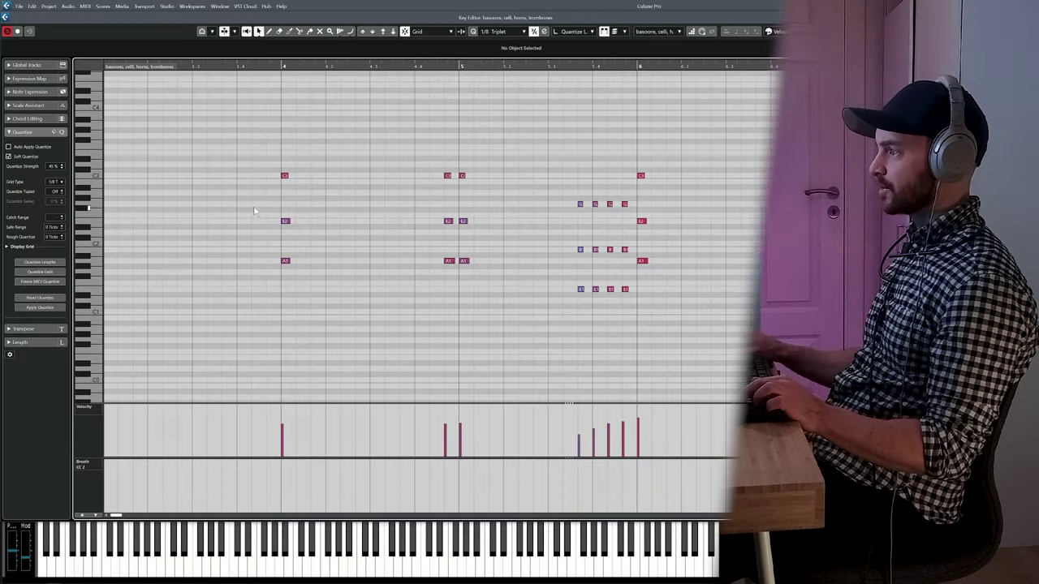
left_click_drag(255, 207, 494, 225)
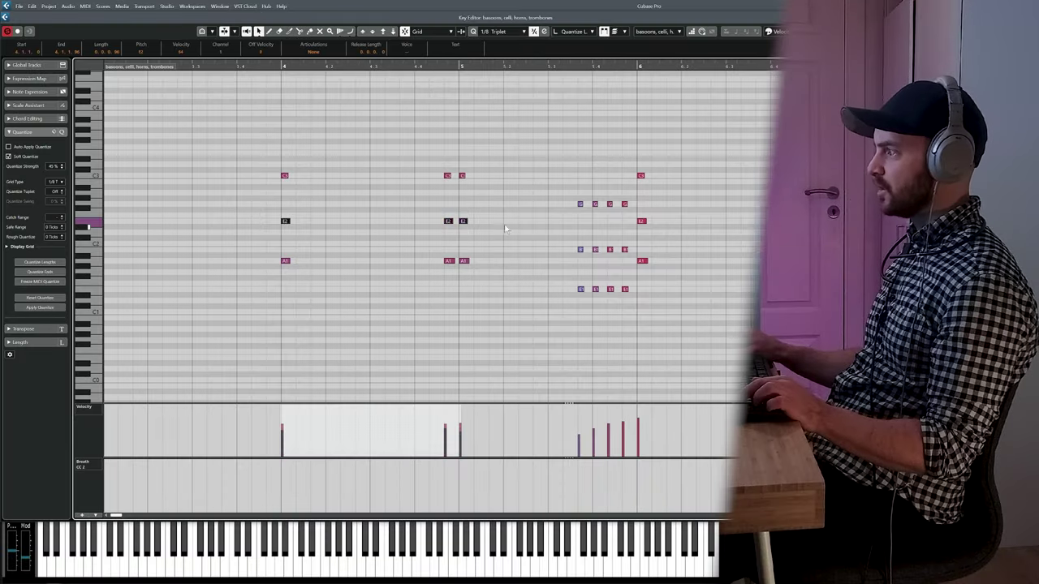
left_click_drag(561, 235, 627, 256)
left_click(644, 221, "shift")
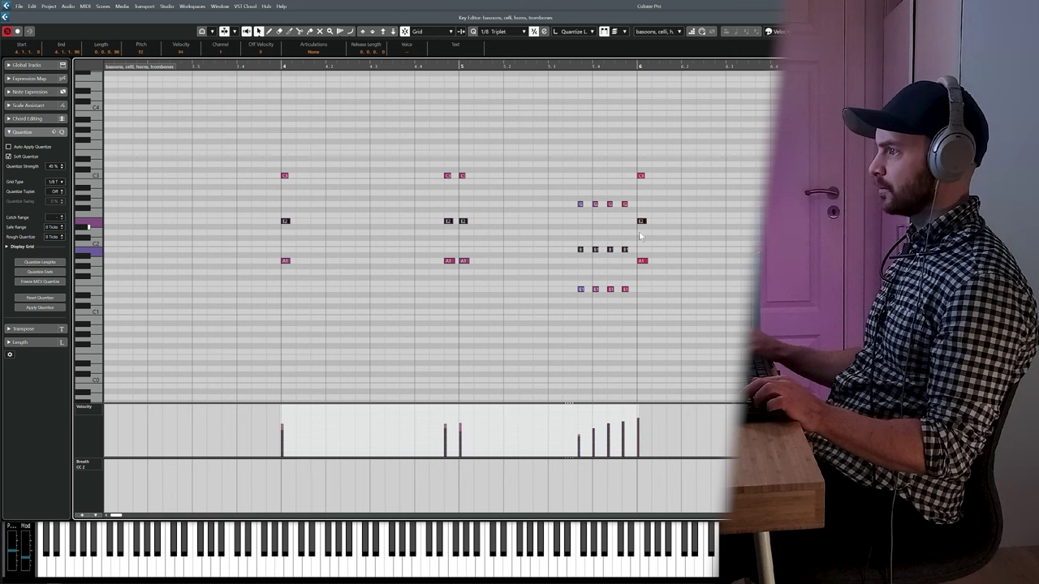
Step: Copy the selected middle notes from the sketch onto the 4 Horns track at bar 4
left_click(281, 67)
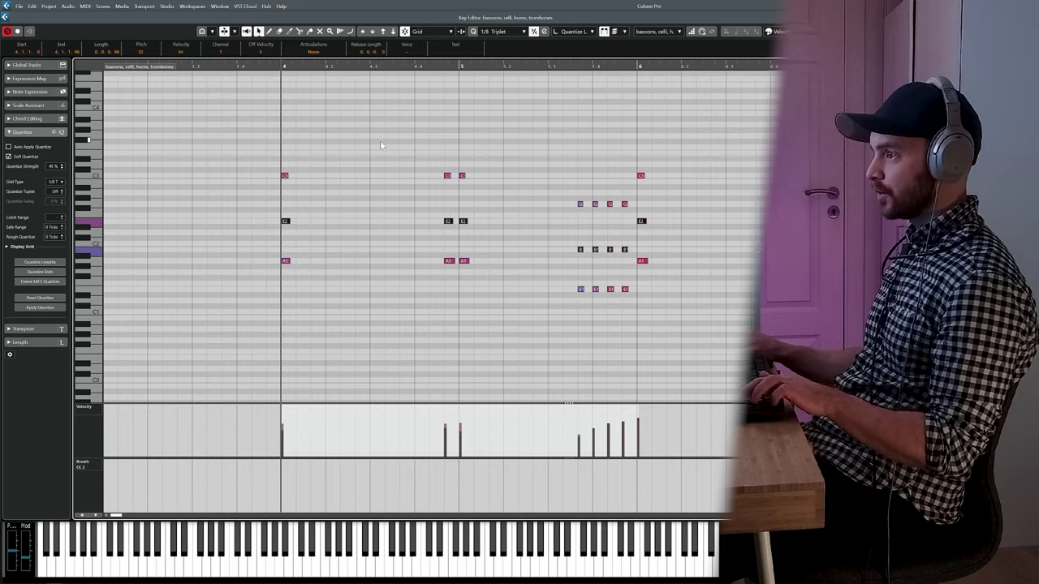
key("Return")
scroll(470, 261, "down", 5)
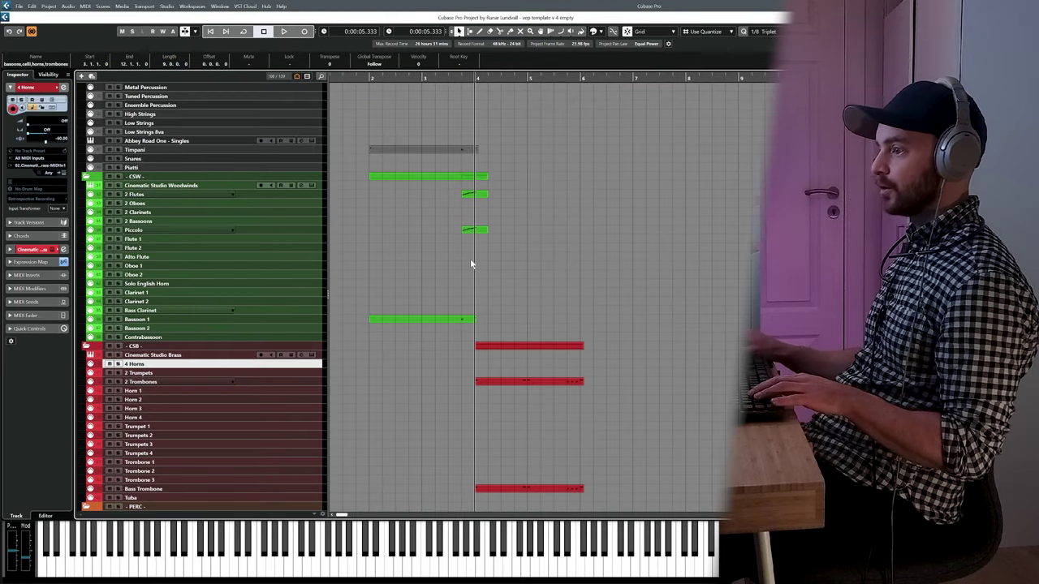
key("ctrl+v")
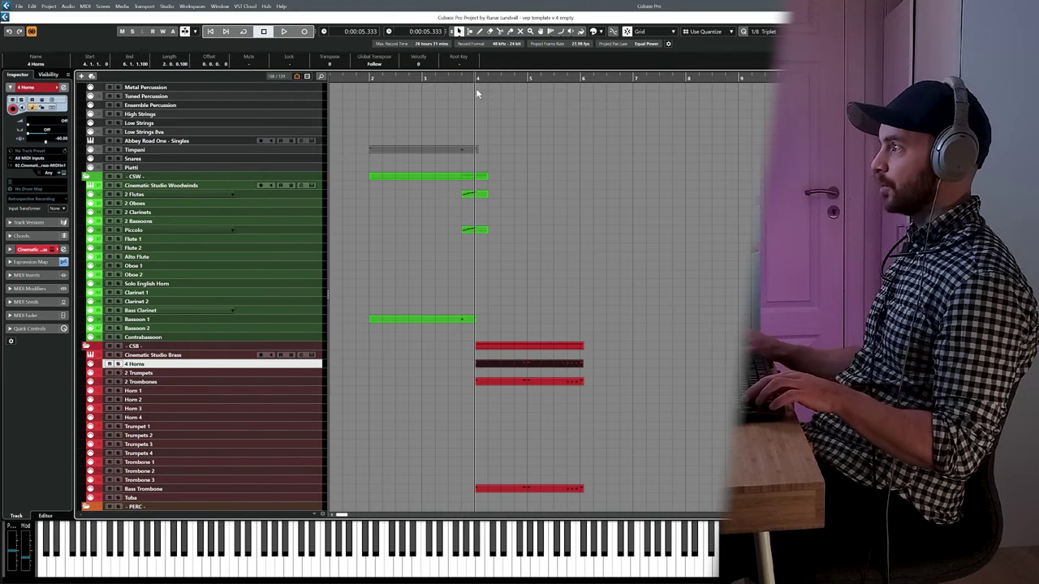
Step: Open the 4 Horns part and delete the first of the four repeated B1 notes in bar 5
double_click(523, 367)
left_click_drag(488, 148, 509, 172)
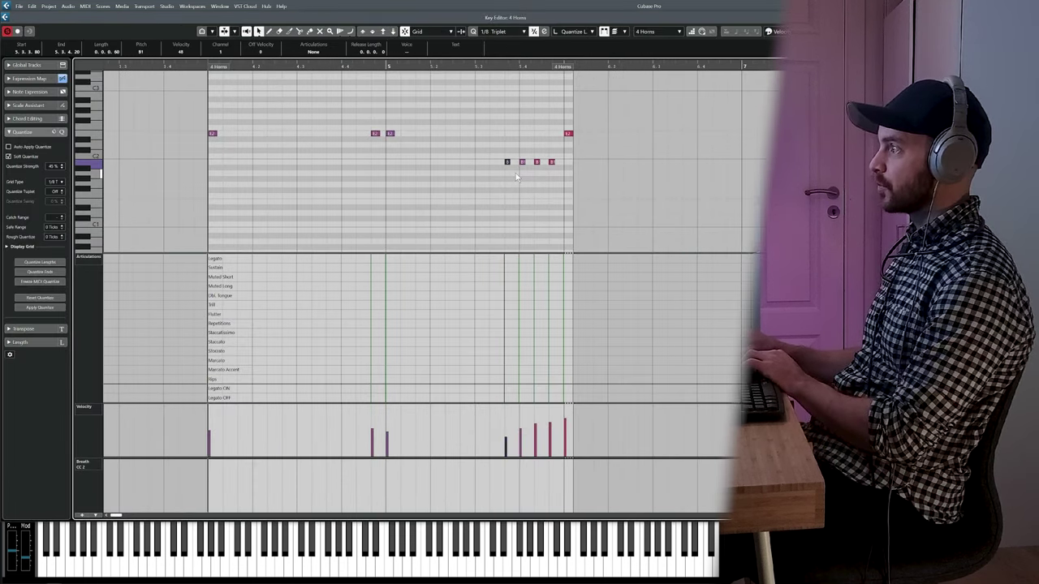
left_click_drag(507, 164, 522, 163)
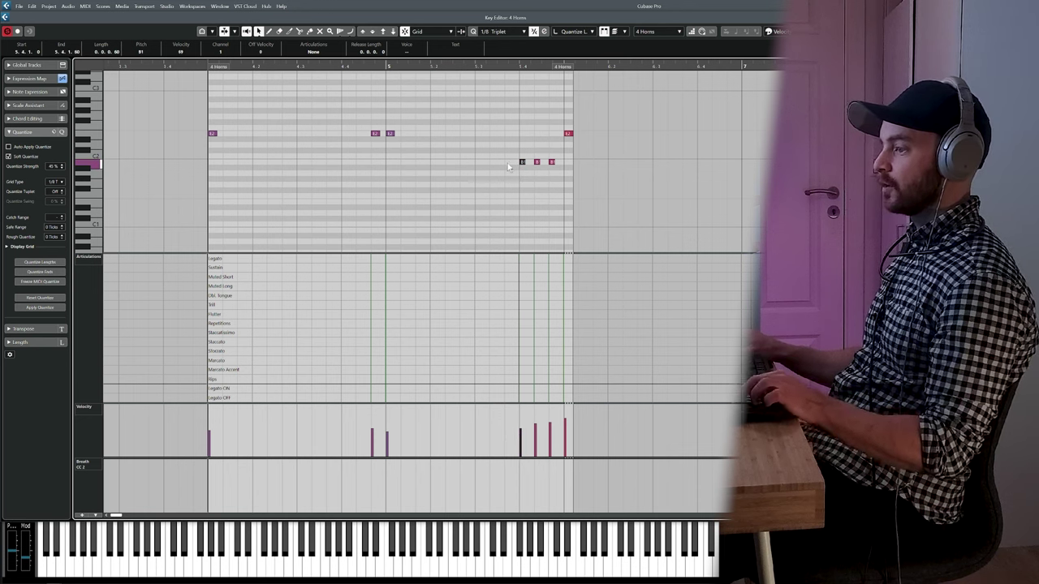
Step: Draw Staccatissimo from bar 4, Repetitions over the repeated B1 notes and Staccatissimo on the last note in the horns' articulation lanes
right_click(237, 219)
left_click(248, 219)
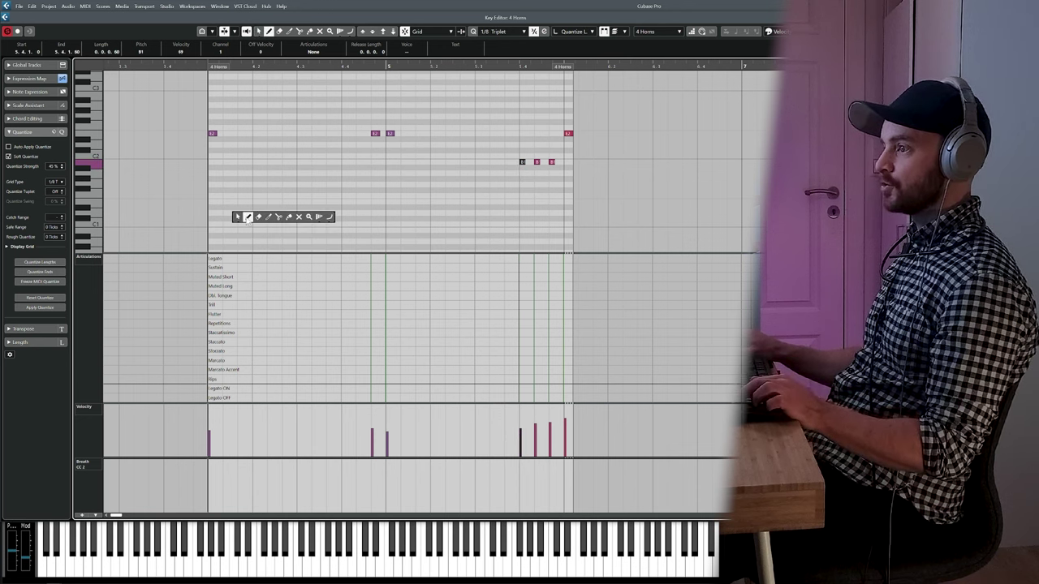
left_click(210, 332)
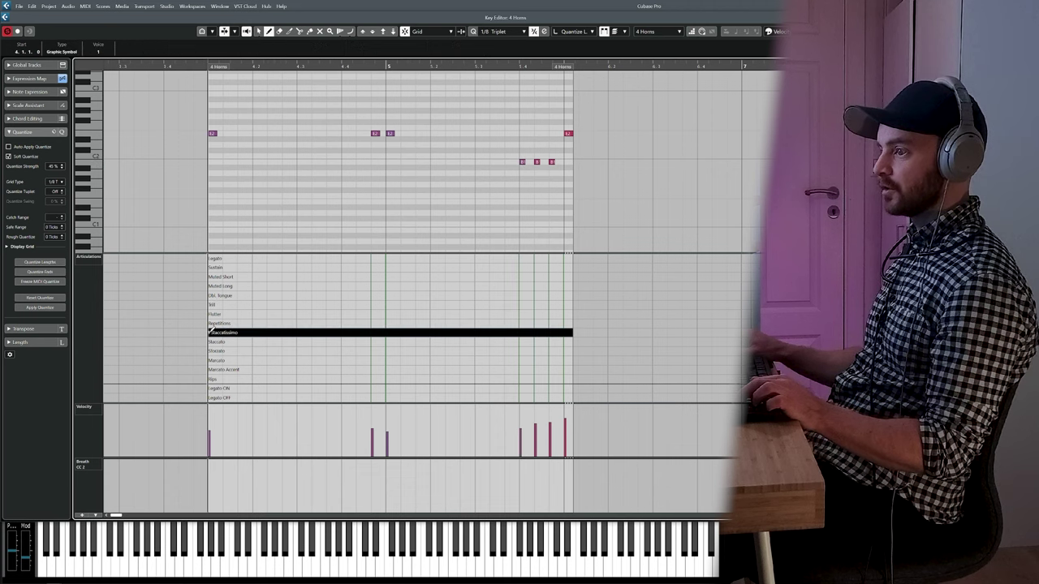
left_click(520, 323)
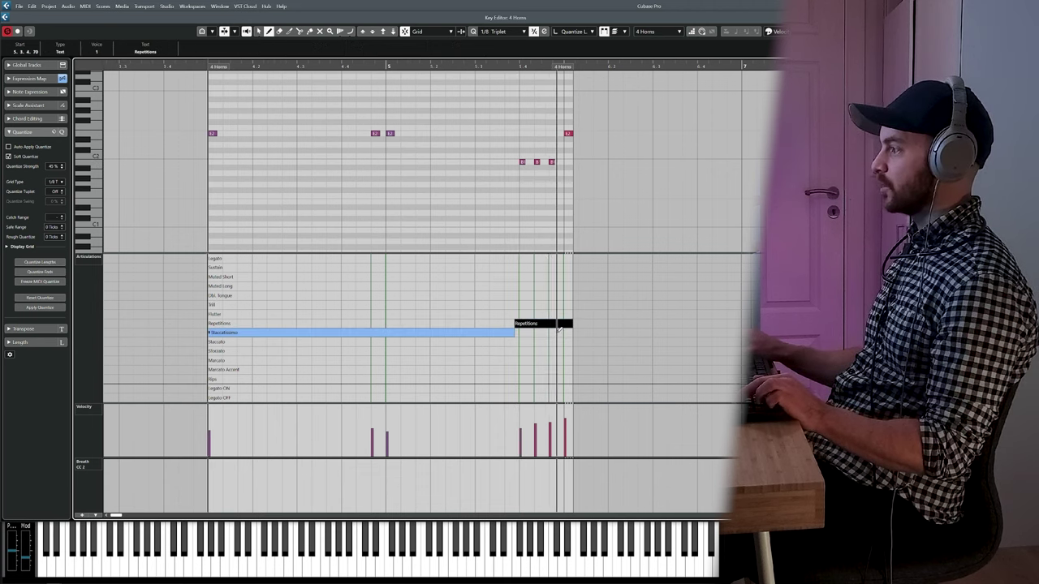
left_click(563, 332)
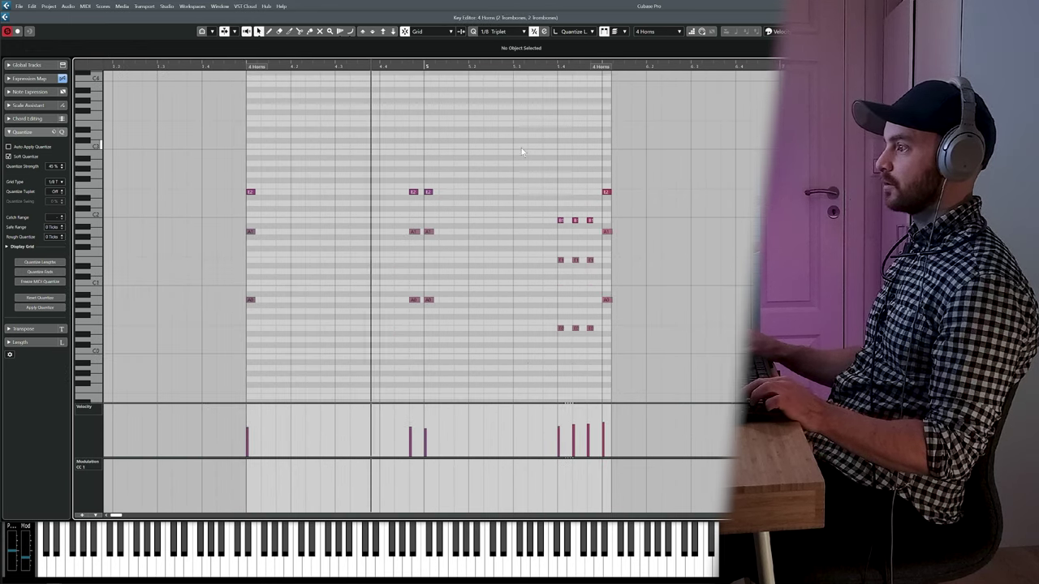
Step: Play back the 4 Horns part together with the trombone parts in the Key Editor and return to the project
left_click_drag(552, 151, 445, 144)
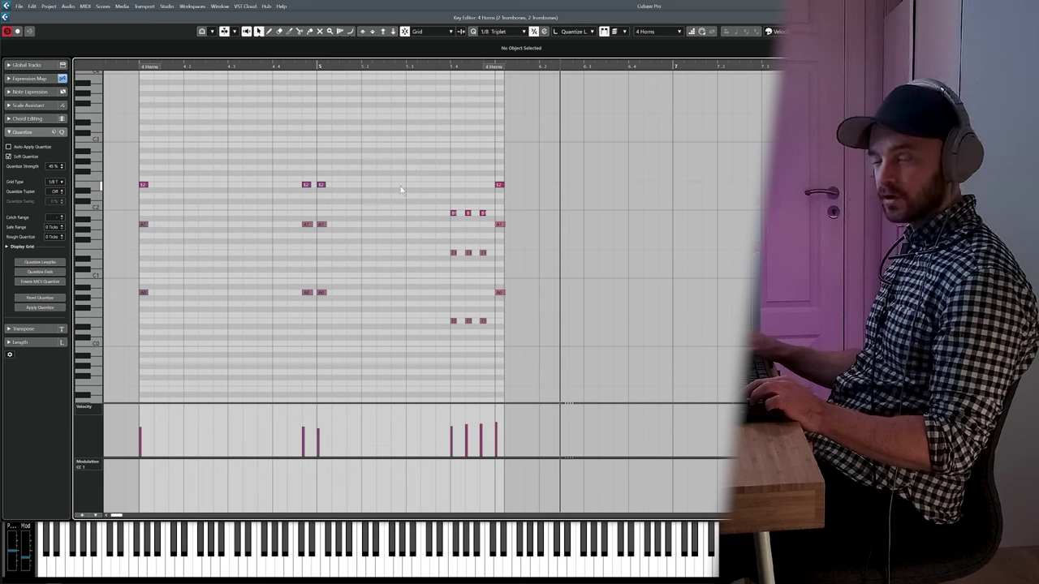
key("Return")
left_click(505, 274)
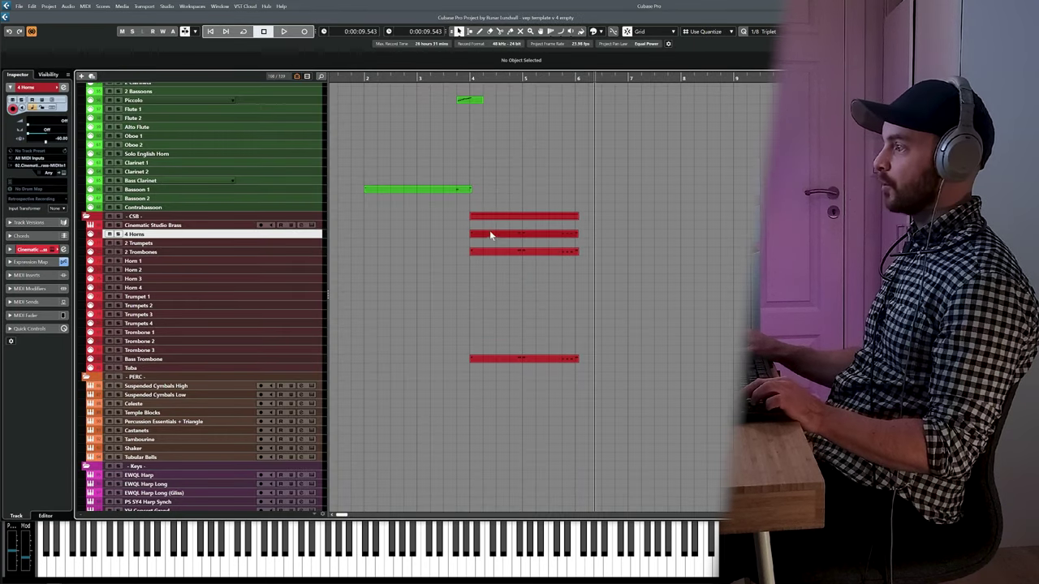
Step: Raise the velocities of all 4 Horns notes and play the part back together with the trombones
double_click(497, 236)
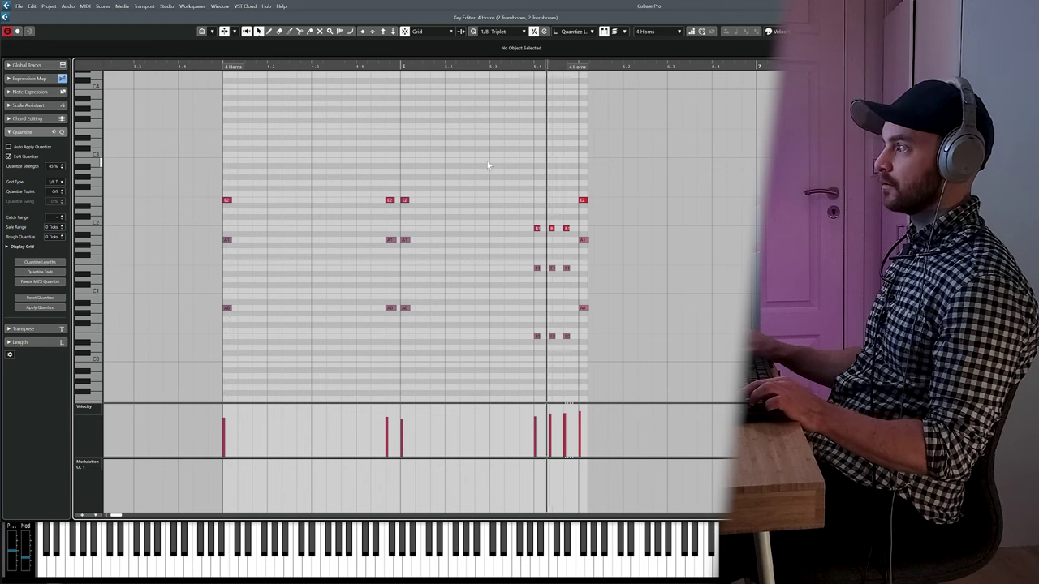
key("Escape")
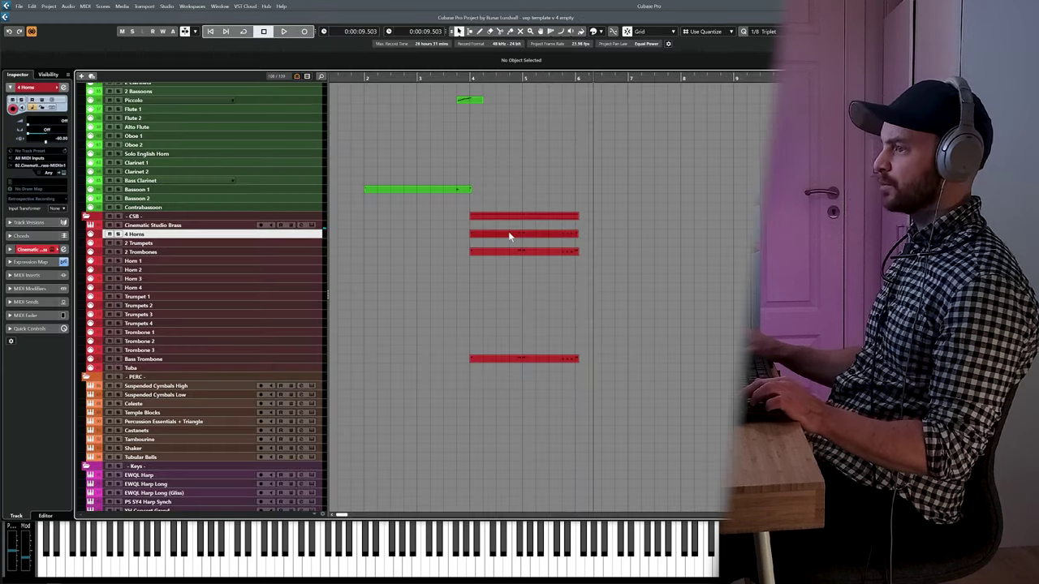
double_click(510, 236)
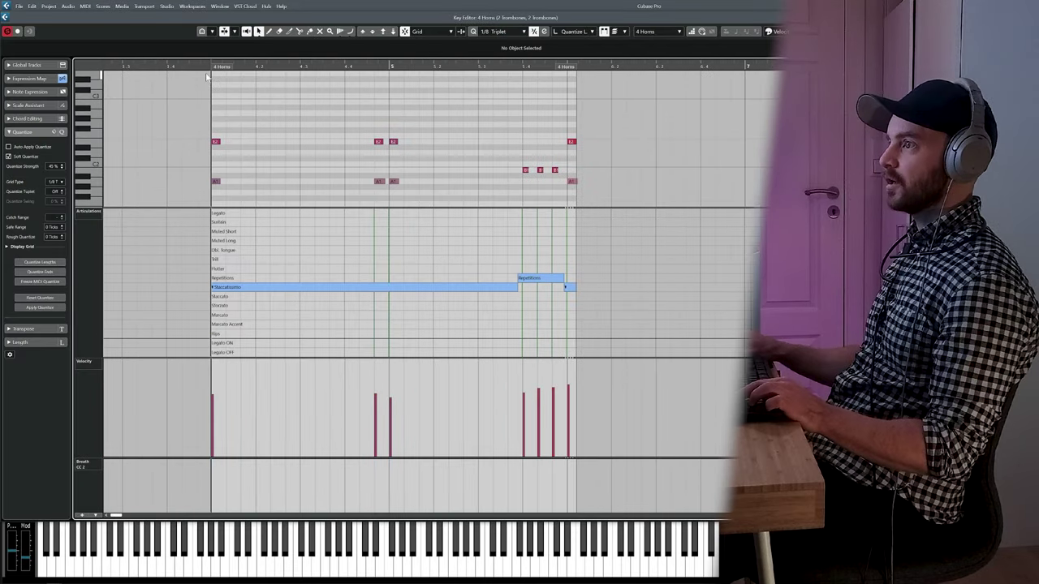
key("space")
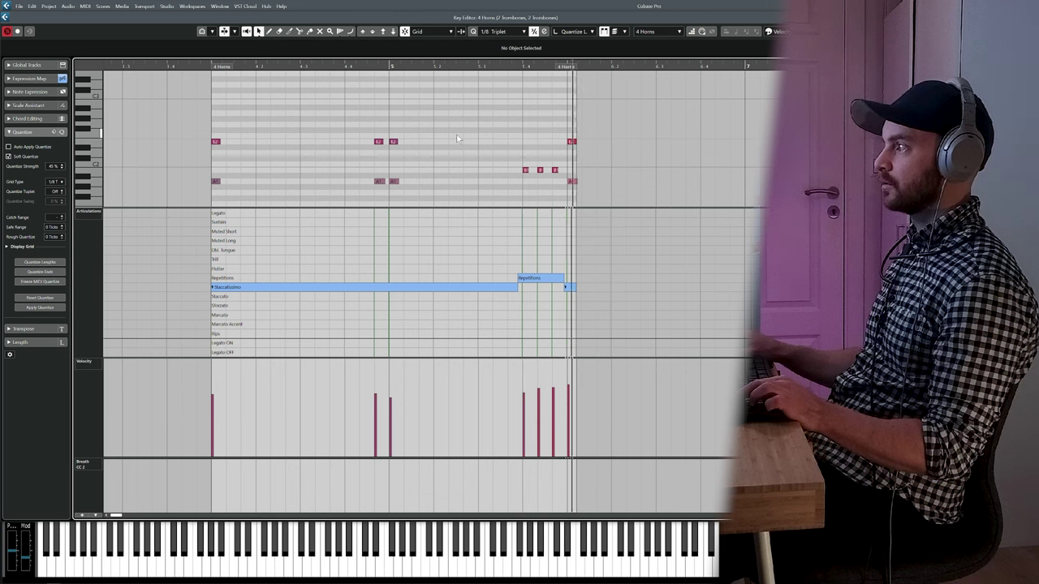
key("space")
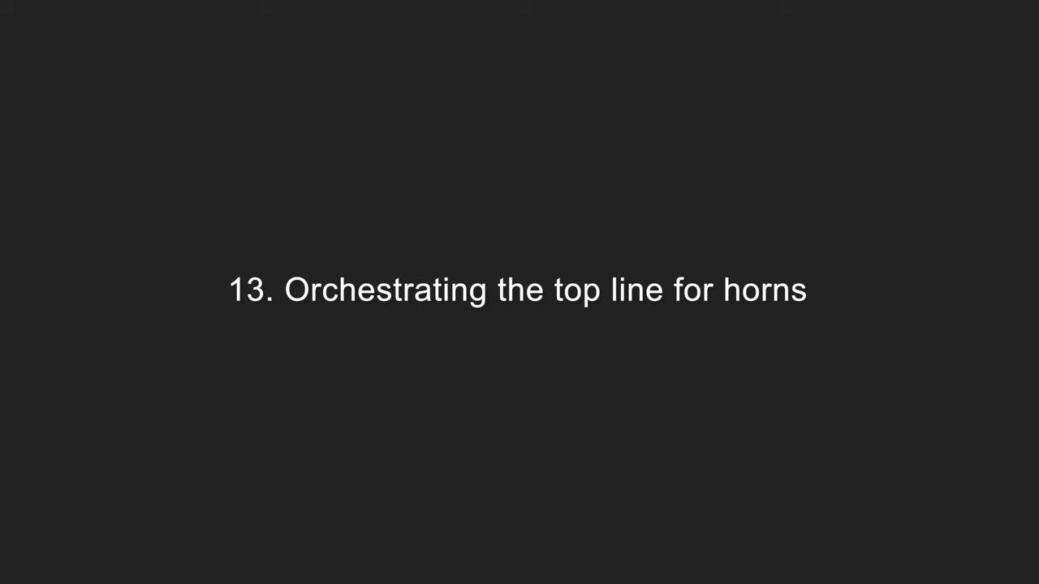
Step: Copy the sketch's top-line notes from bars 4 to 6 into the 4 Horns part, leaving out the first repeated note
left_click_drag(255, 144, 541, 210)
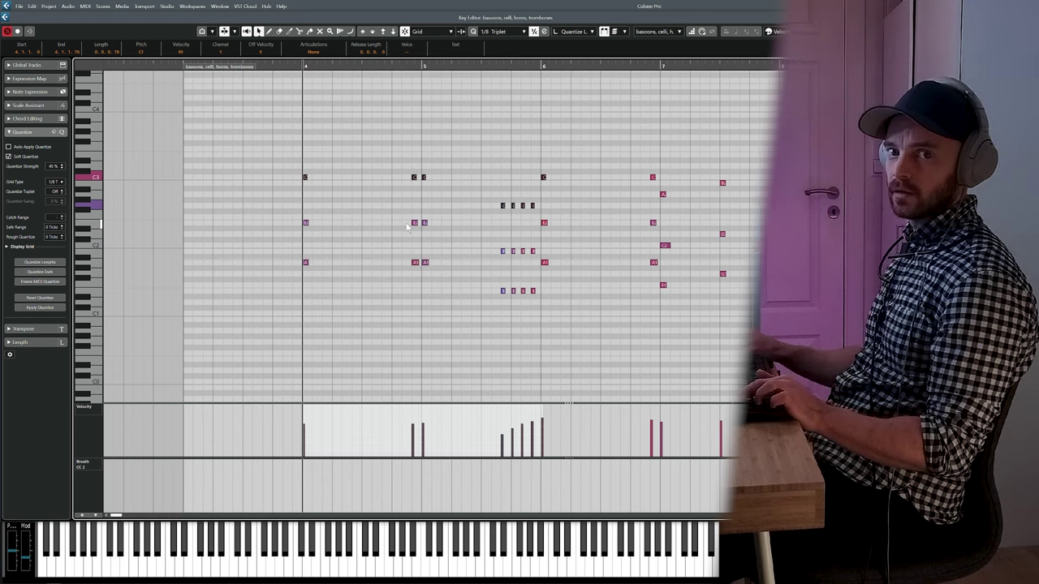
key("Return")
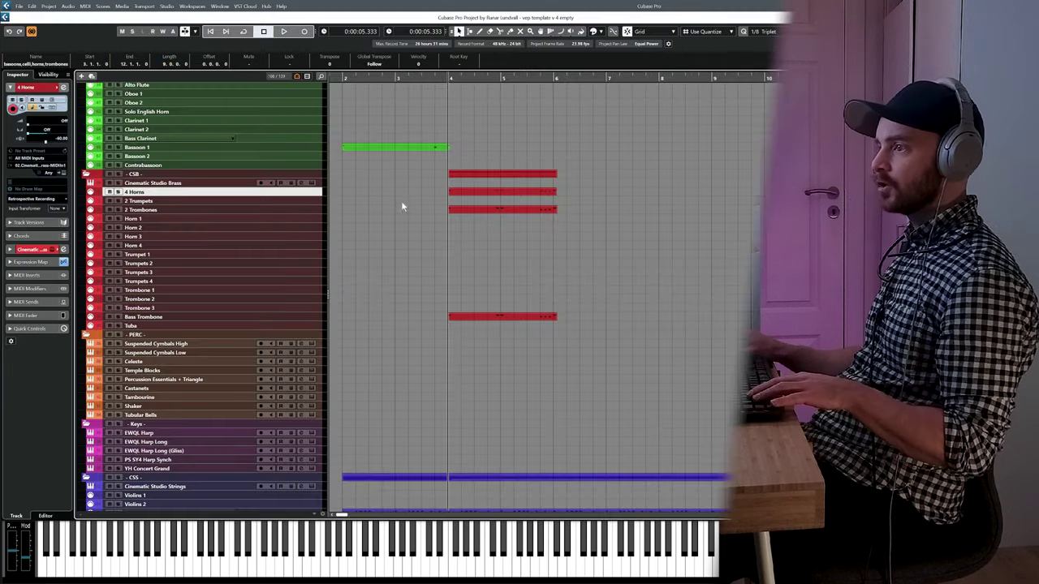
left_click(470, 193)
key("ctrl+e")
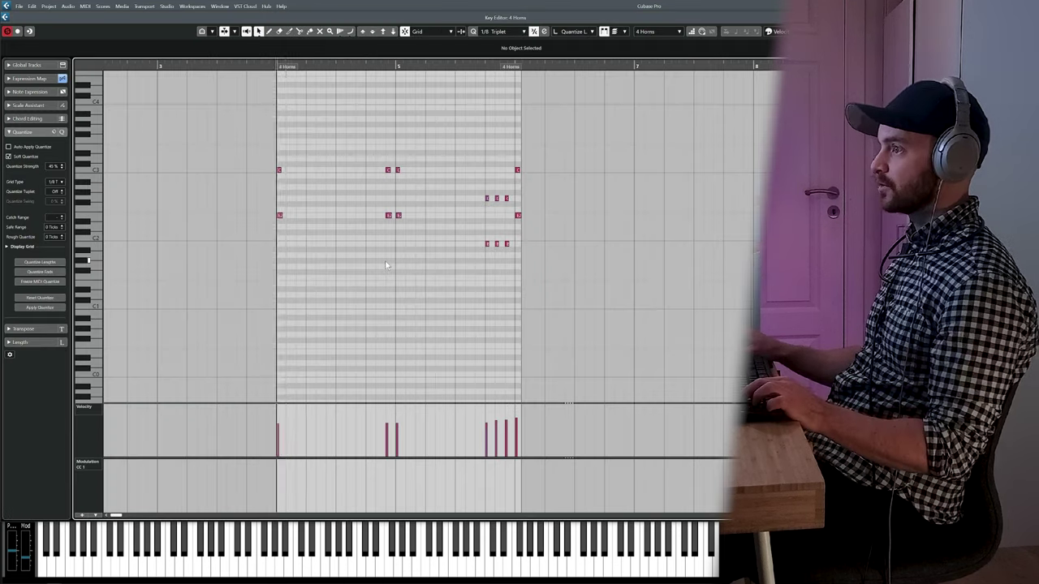
Step: Play back the two-voice 4 Horns part with the trombone parts and return to the project
key("space")
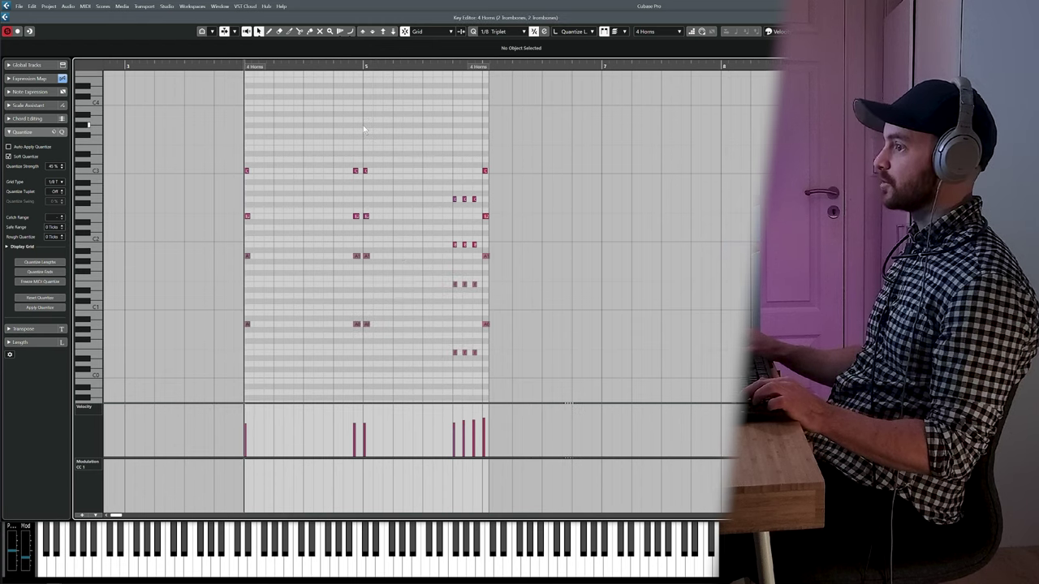
key("space")
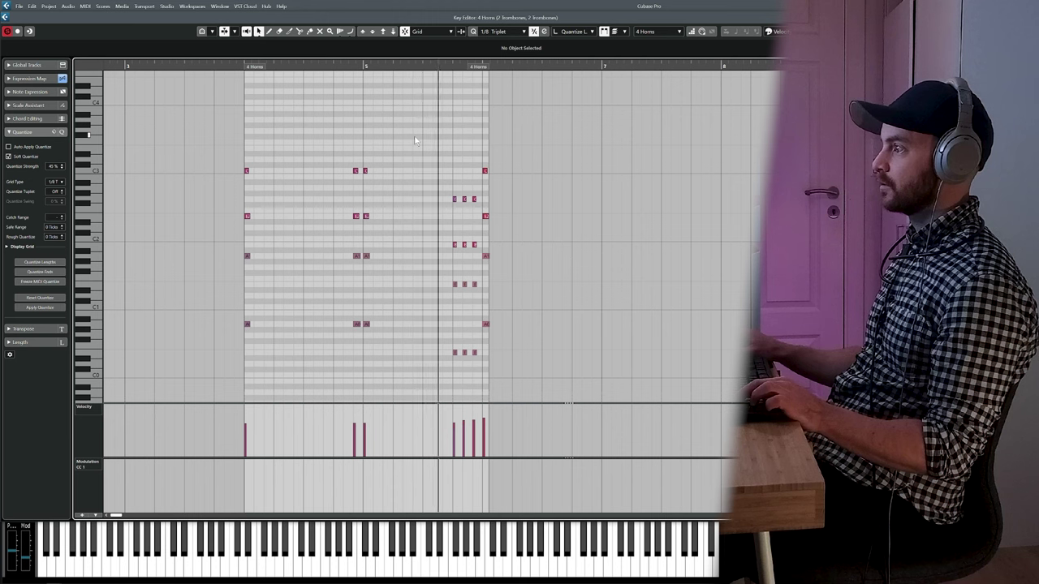
key("Return")
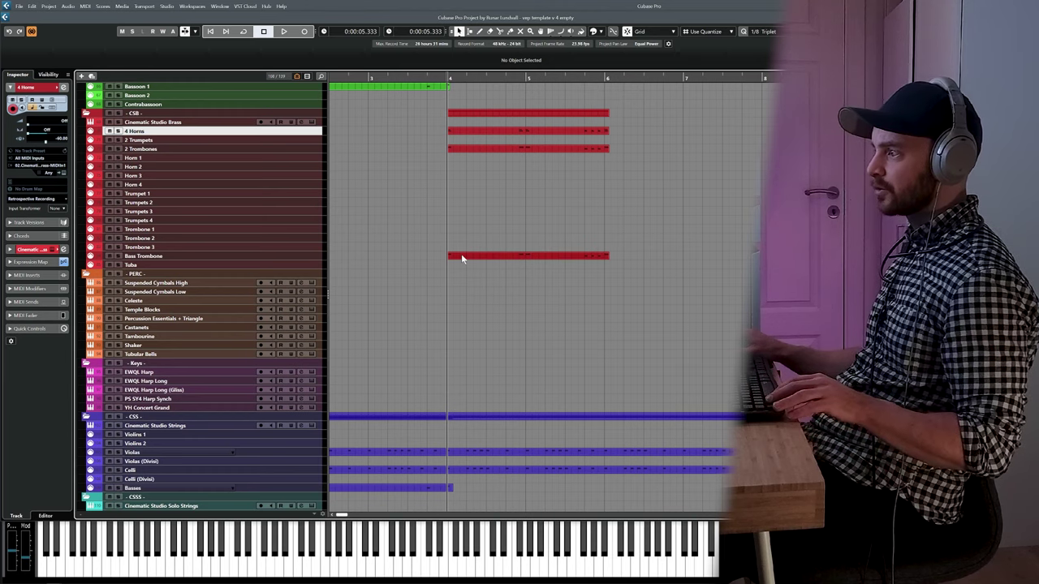
Step: Open the Bass Trombone part in the Key Editor and play it back
left_click(462, 258)
left_click_drag(462, 259, 464, 266)
double_click(469, 265)
key("space")
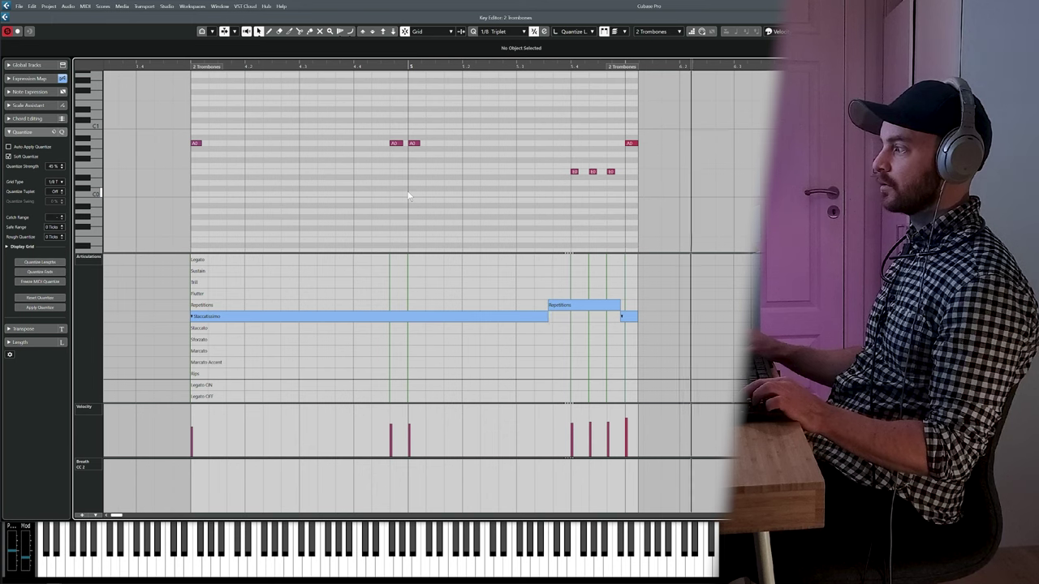
key("space")
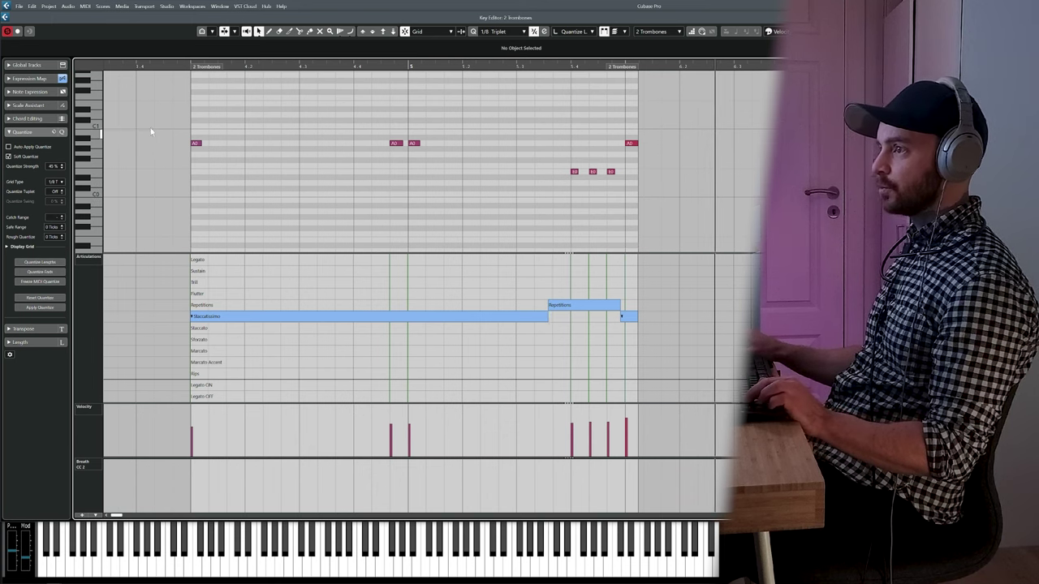
Step: Raise the velocities of the Bass Trombone's first three A0 notes and play the part back
left_click_drag(150, 128, 446, 187)
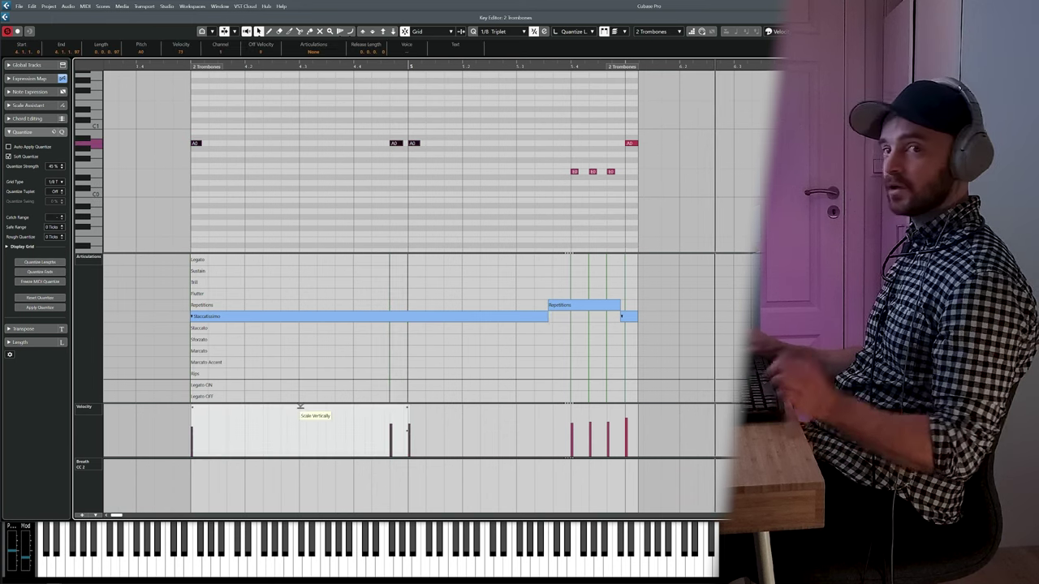
key("space")
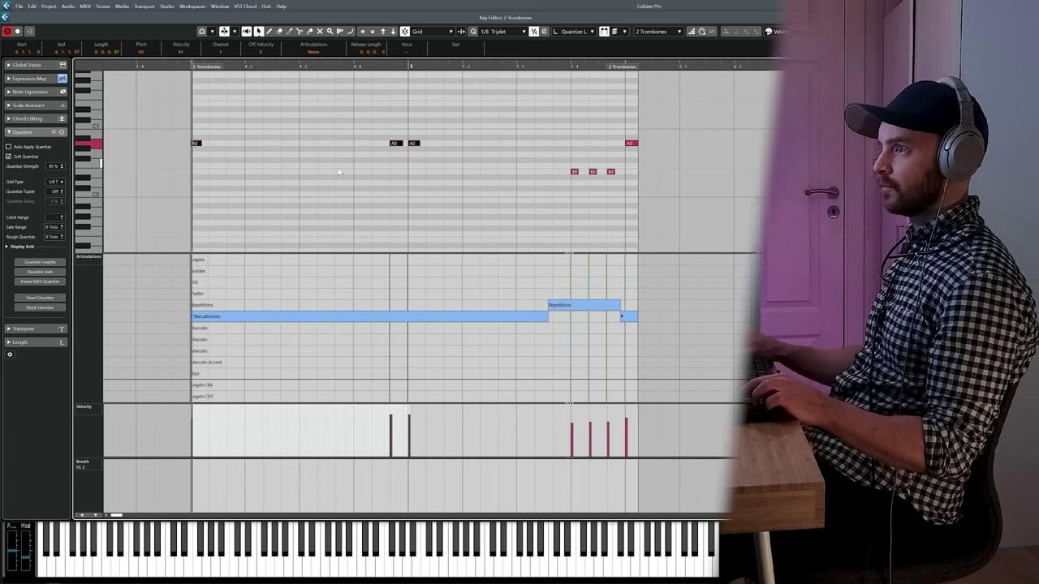
left_click(424, 194)
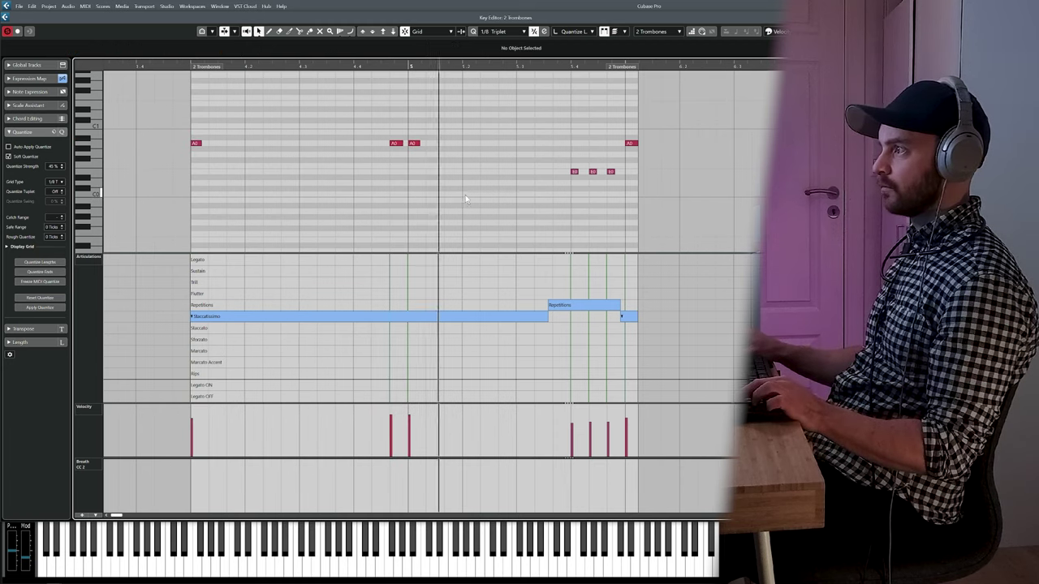
key("space")
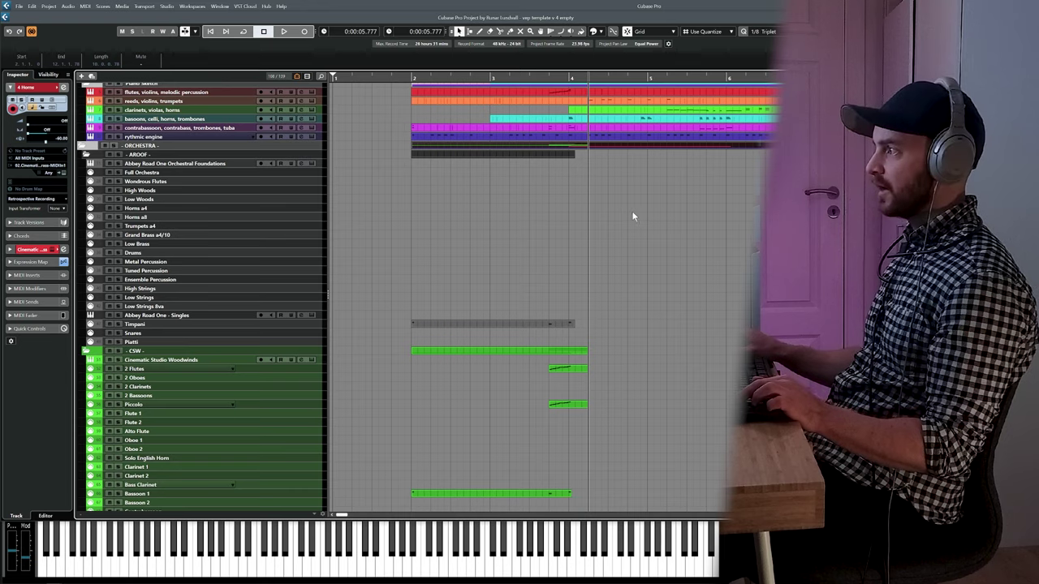
Step: Record a single drum hit at bar 4 on the Abbey Road One Drums track
scroll(617, 213, "down", 1)
scroll(600, 209, "right", 2)
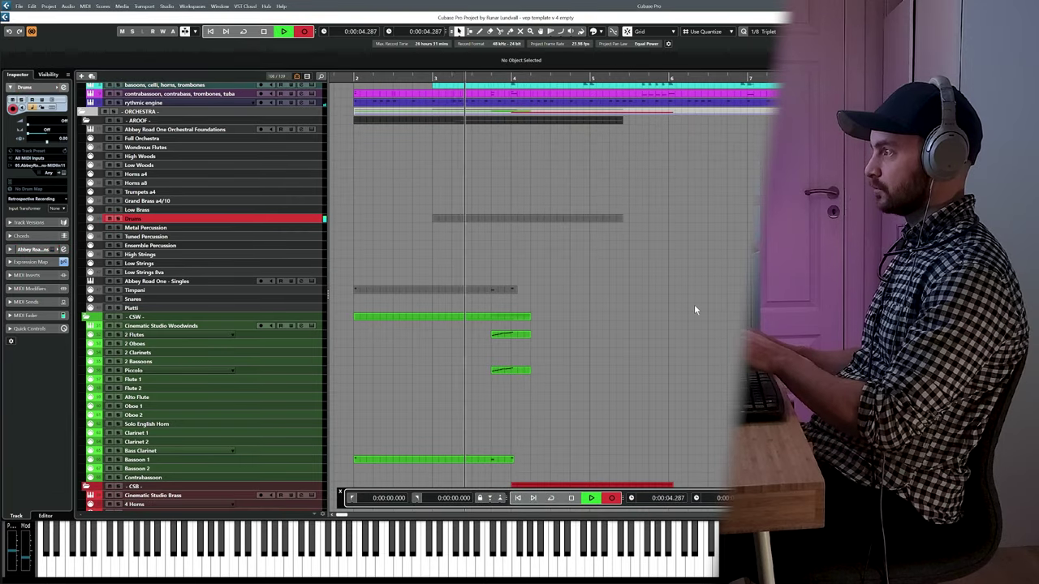
key("space")
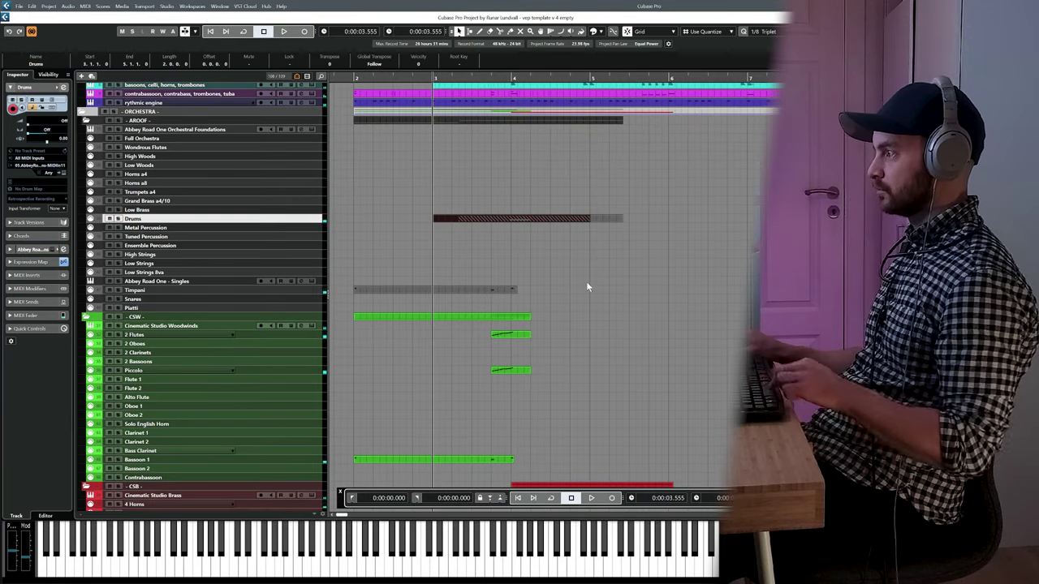
Step: Play back the recorded Drums part together with the other orchestral parts in the Key Editor and return to the project
right_click(519, 220)
double_click(520, 219)
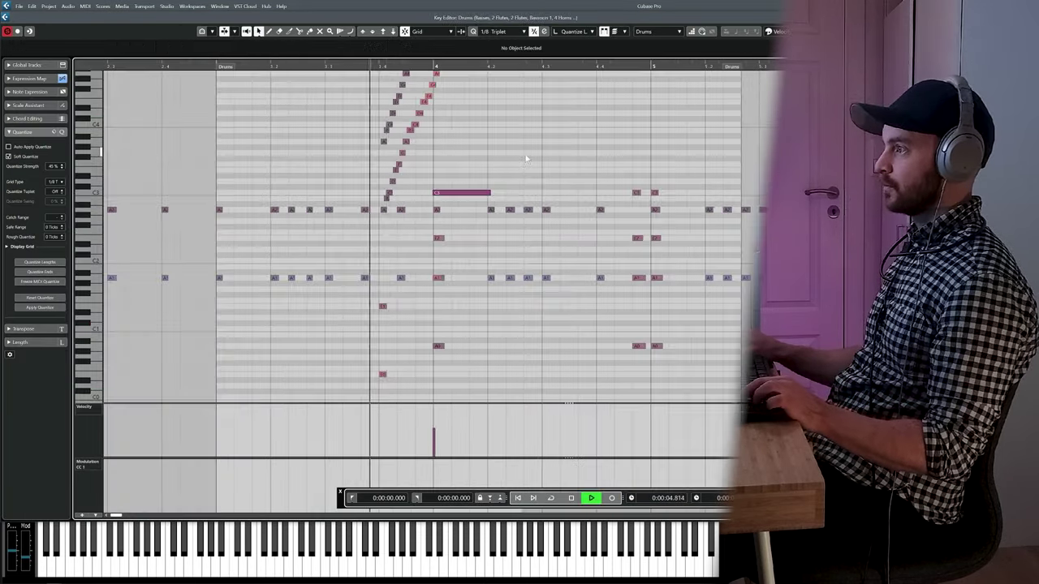
key("space")
key("Return")
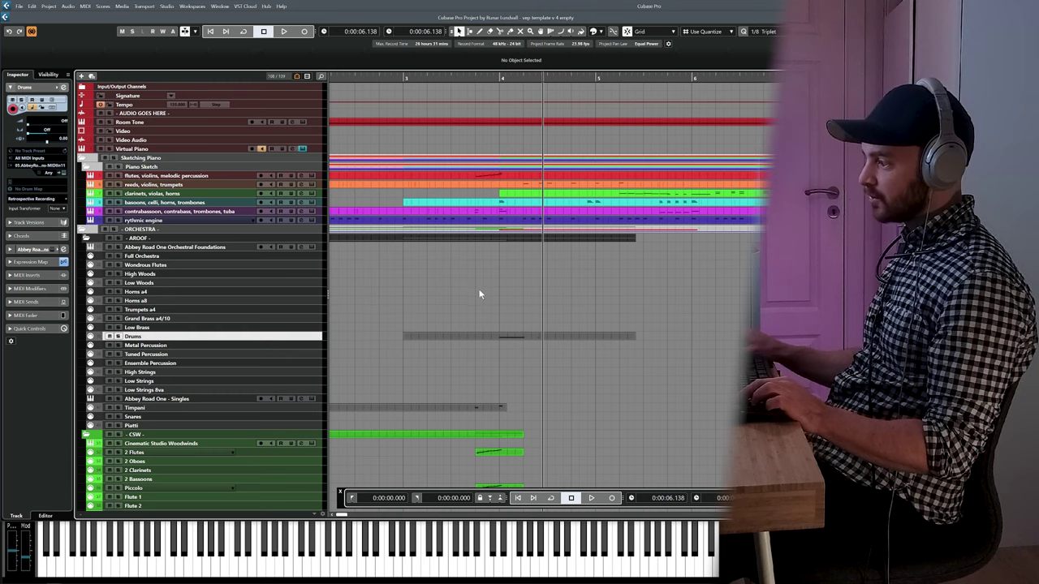
Step: Copy the 2 Flutes run at the end of bar 3 onto the Tuned Percussion track at the same position
scroll(512, 166, "down", 5)
scroll(522, 171, "down", 2)
scroll(439, 122, "right", 2)
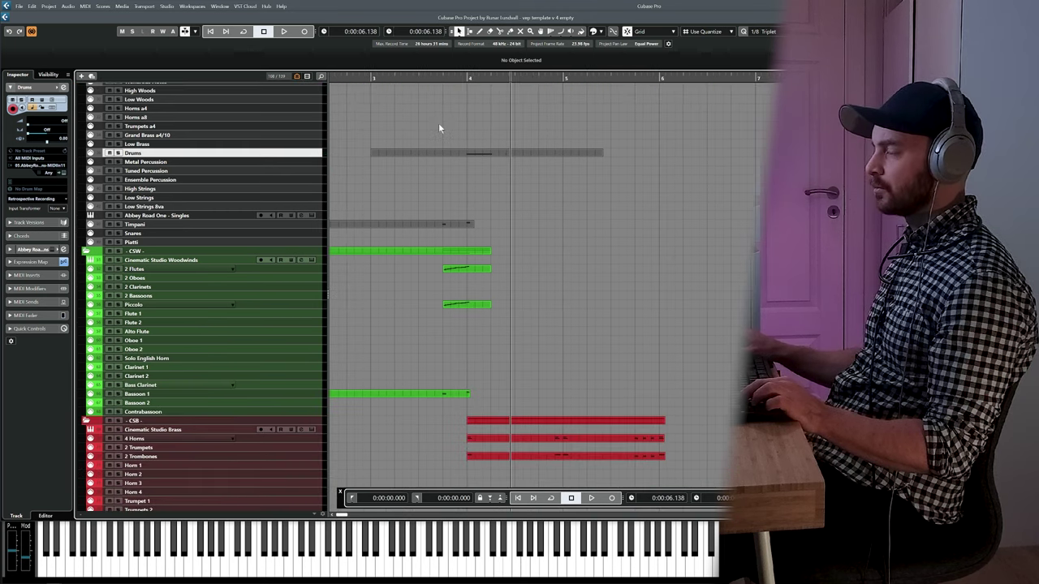
left_click(403, 78)
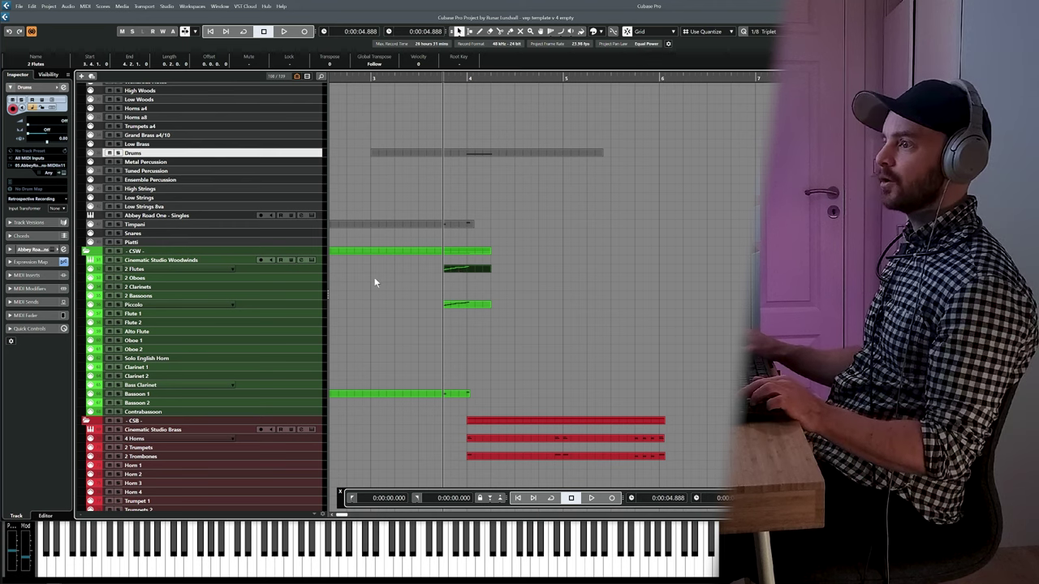
scroll(375, 281, "up", 3)
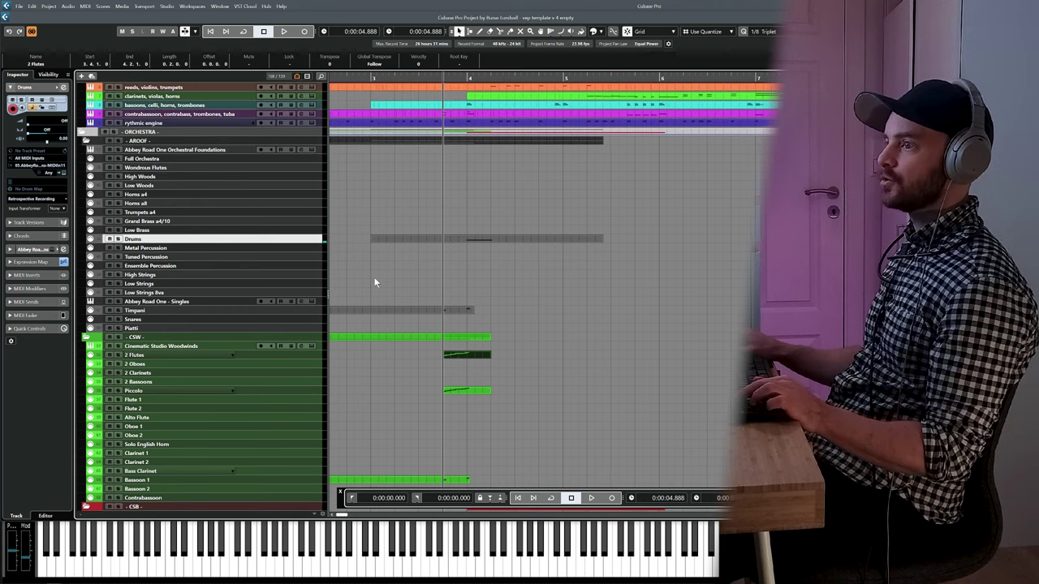
left_click(266, 258)
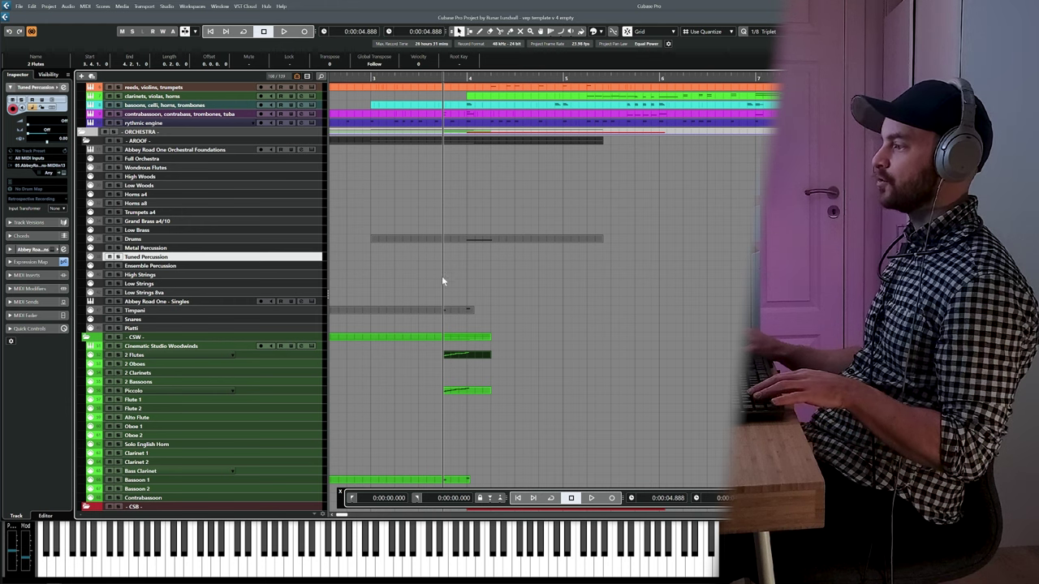
key("ctrl+v")
Step: Try the Glockenspiel articulation on the copied Tuned Percussion run and play it back
double_click(459, 259)
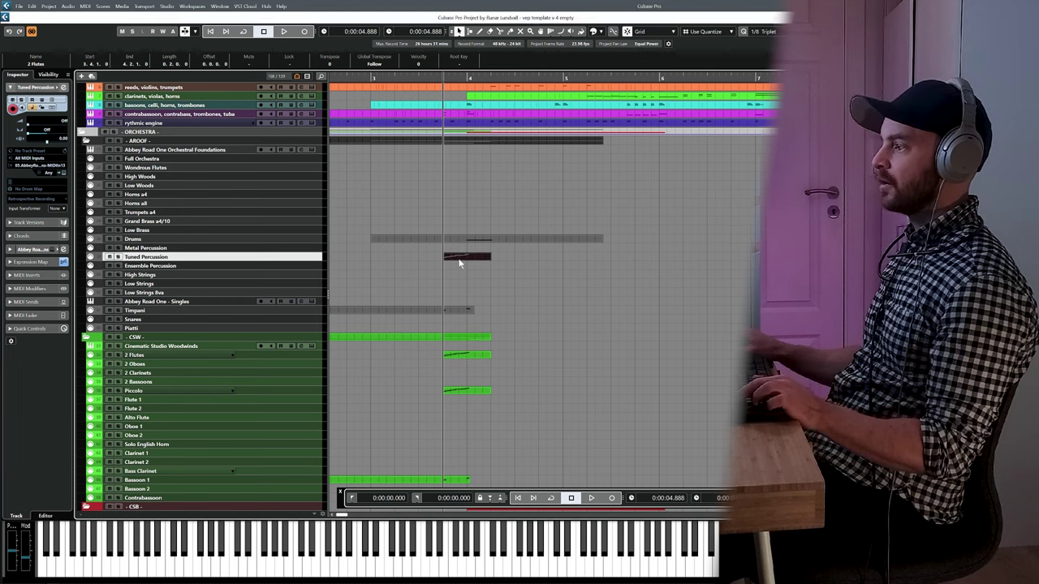
right_click(347, 293)
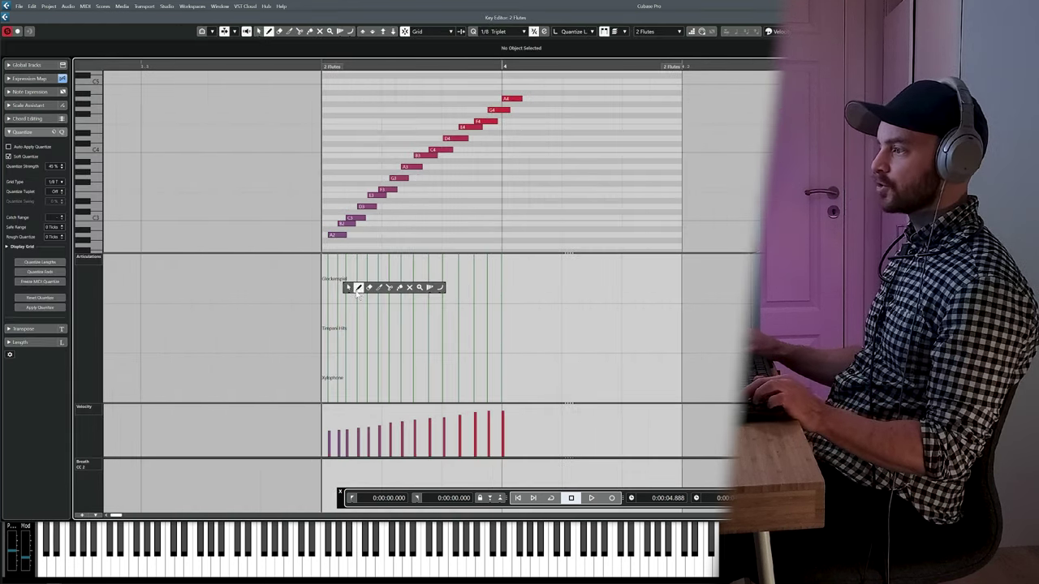
left_click(359, 295)
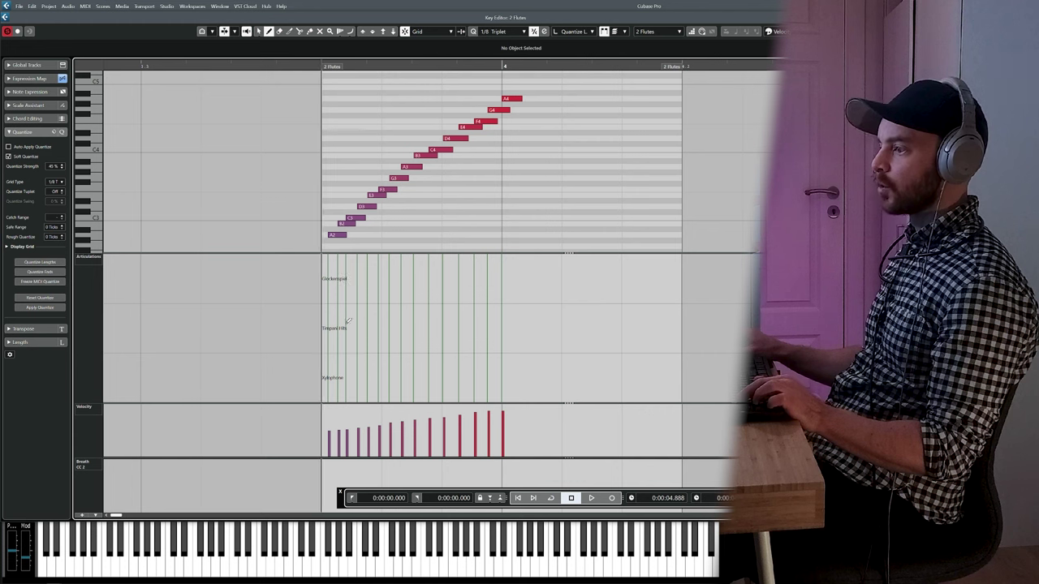
left_click(329, 276)
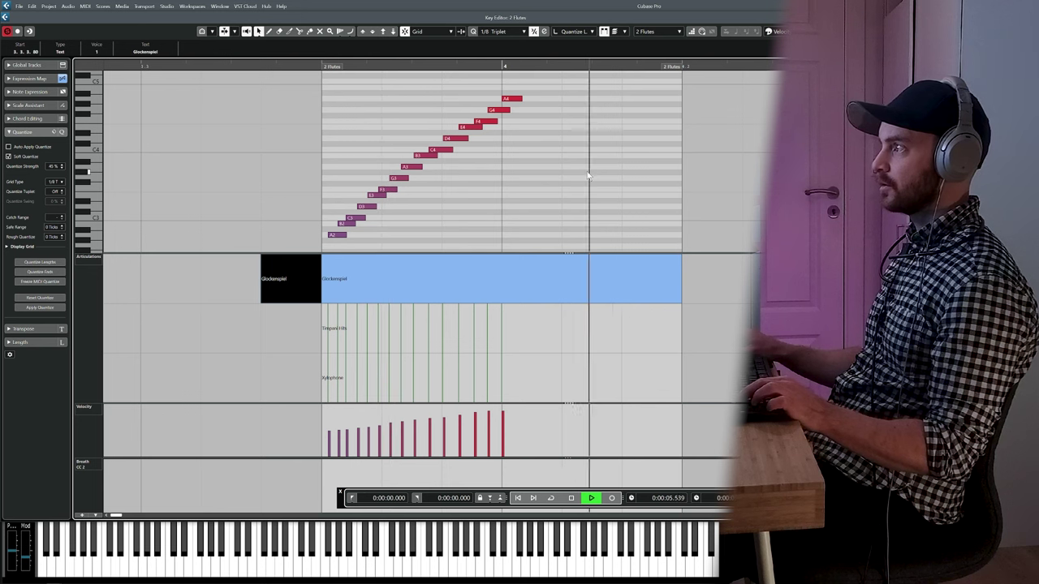
key("space")
Step: Replace the Glockenspiel articulation with Xylophone for the Tuned Percussion run, play it with the other parts and return to the project
left_click(327, 378)
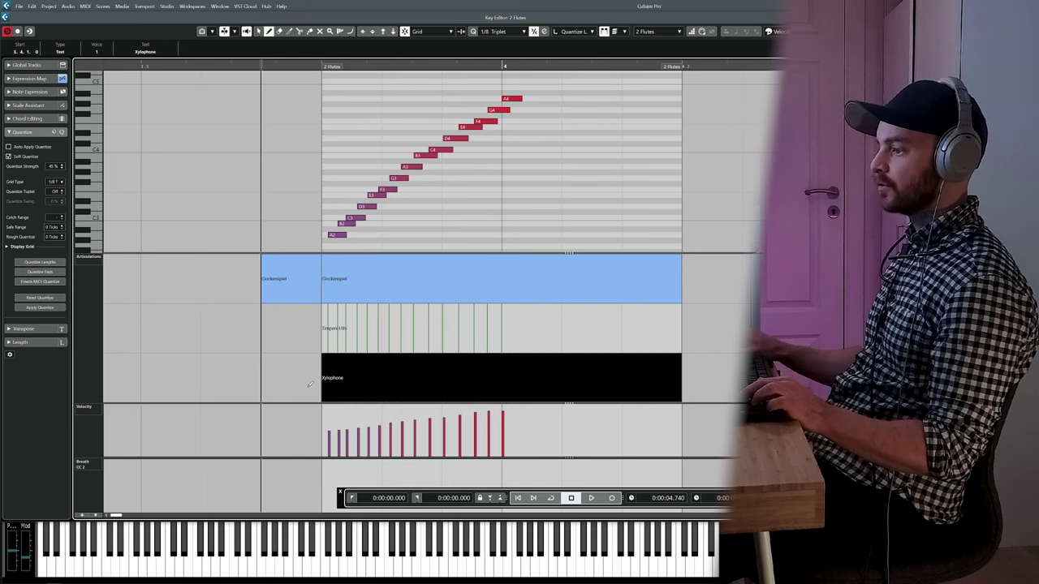
left_click(300, 290)
key("Delete")
left_click(351, 288)
key("space")
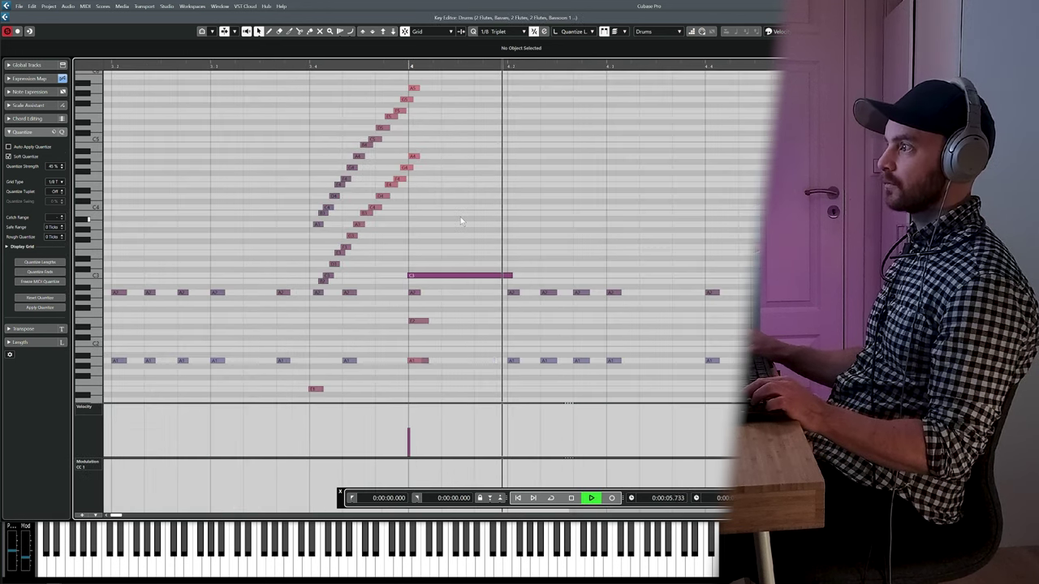
key("space")
key("Return")
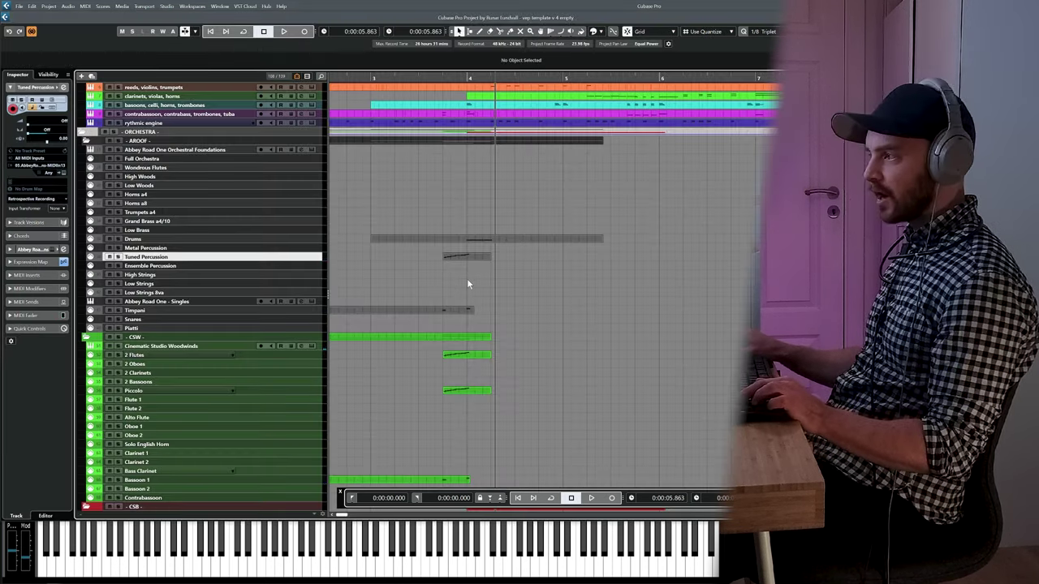
Step: Reopen the Tuned Percussion part and lower the velocities of all notes in the run
left_click(466, 258)
double_click(466, 255)
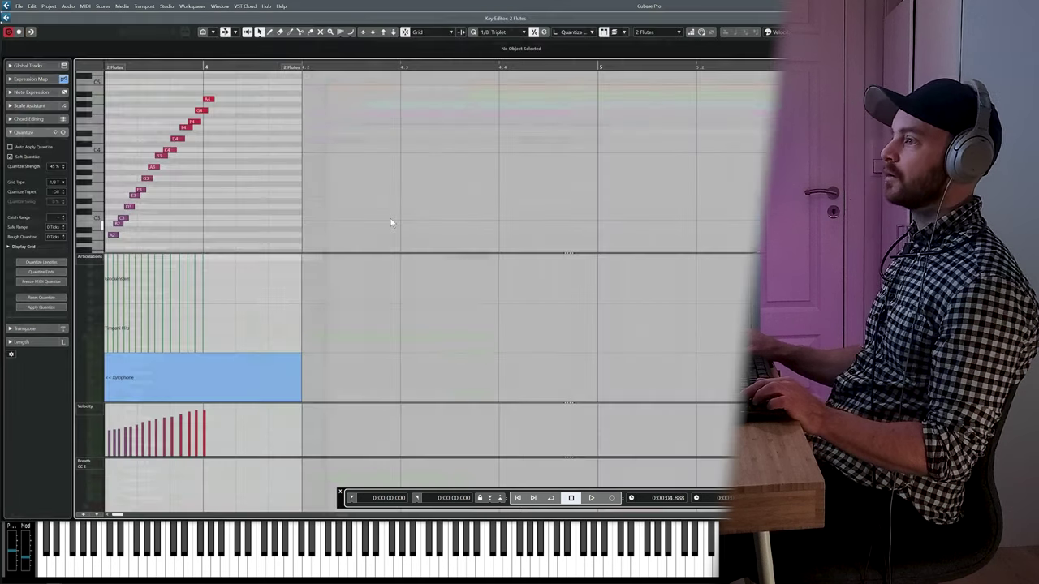
scroll(390, 218, "down", 2)
scroll(410, 172, "left", 3)
key("ctrl+a")
left_click_drag(397, 407, 398, 409)
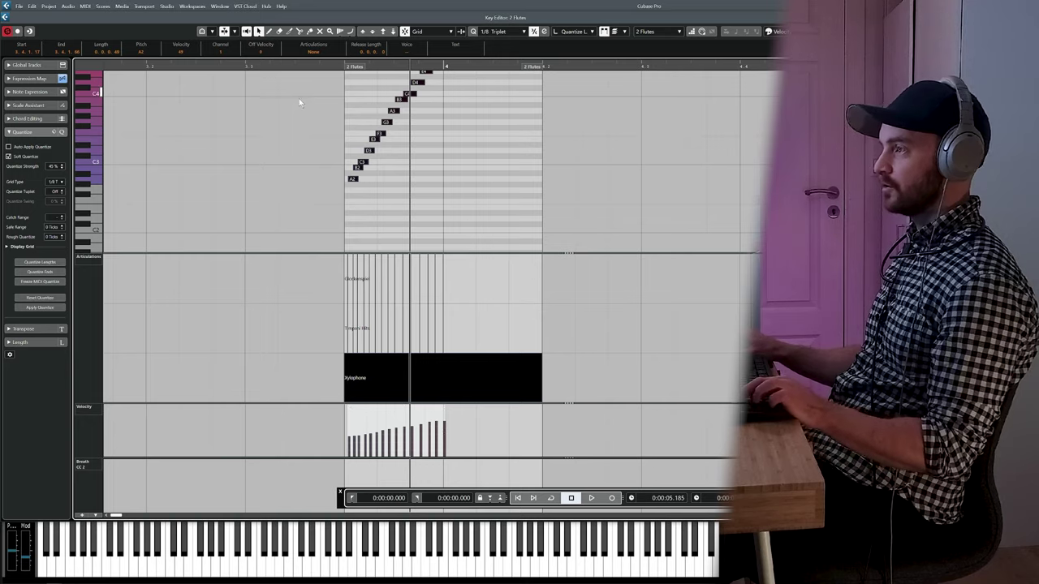
Step: Play the softened xylophone run back together with the drums, flutes, basses and bassoon in the Key Editor
key("Escape")
key("Return")
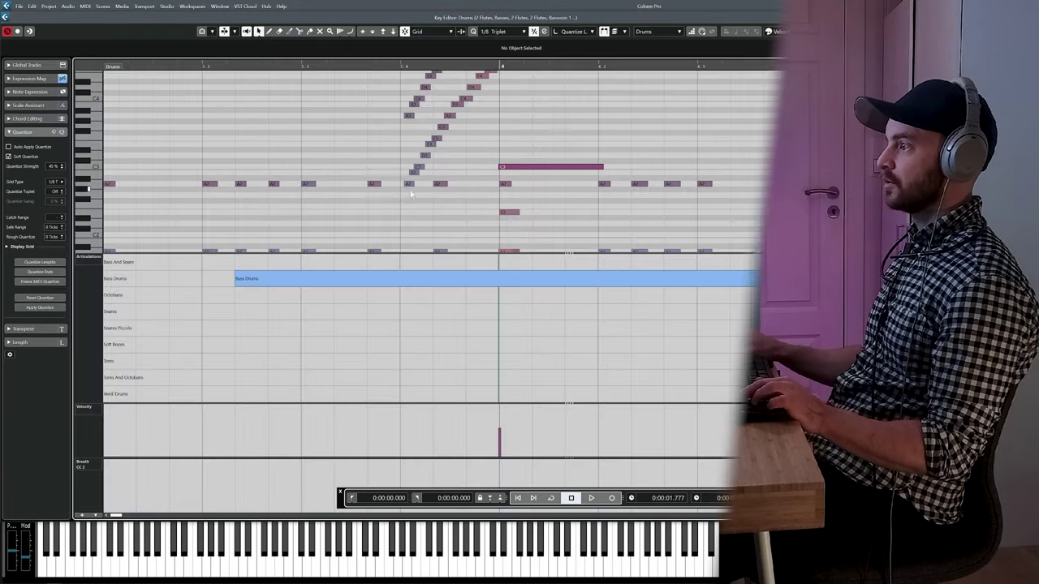
key("space")
key("space")
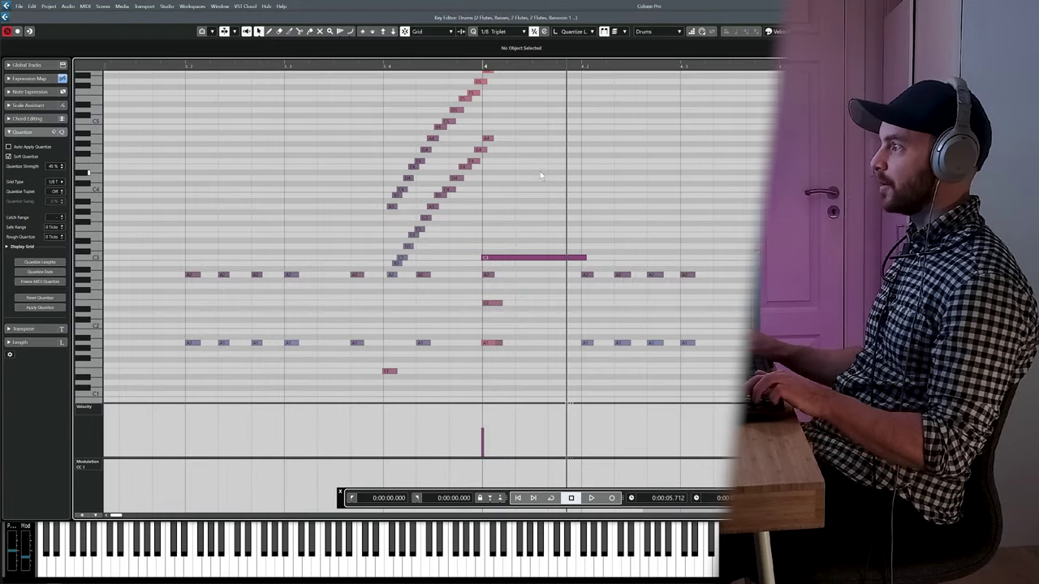
key("Escape")
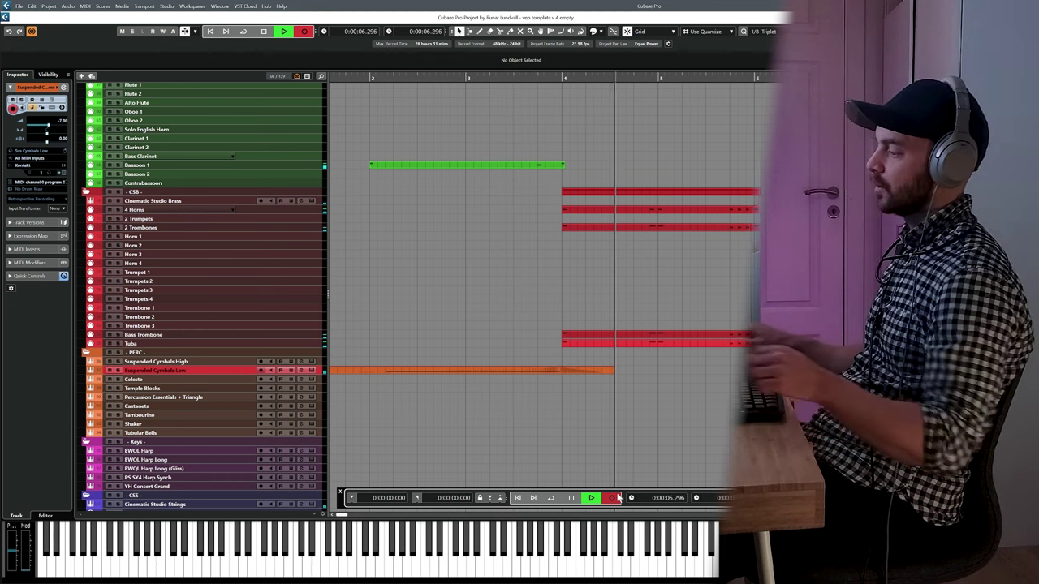
Step: Finish recording the Suspended Cymbals Low roll, reshape its CC 1 modulation curve to rise from bar 2 to bar 4 and play it back
key("space")
double_click(487, 374)
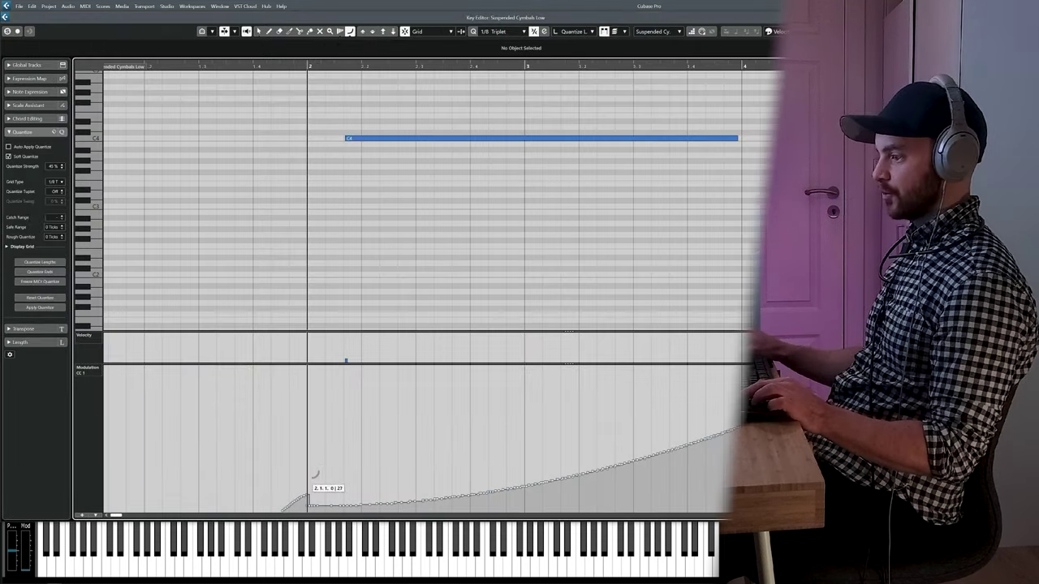
left_click_drag(742, 429, 745, 417)
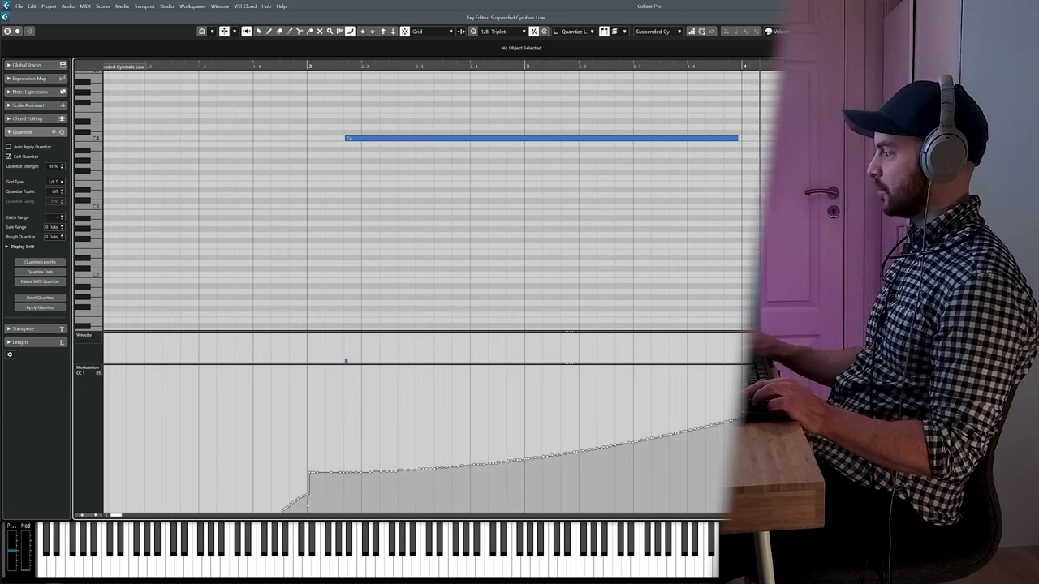
key("Return")
key("space")
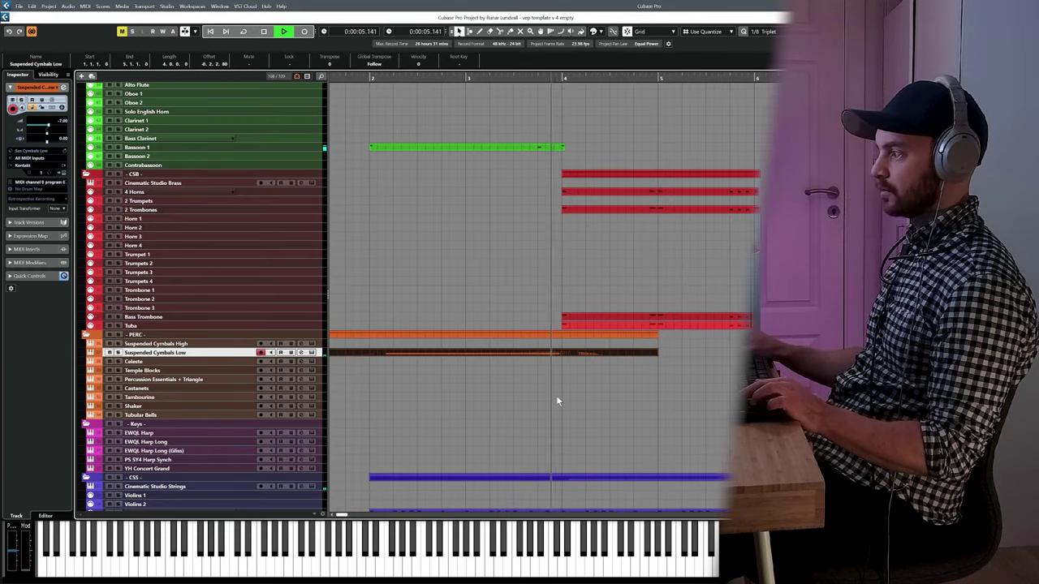
key("space")
left_click(549, 400)
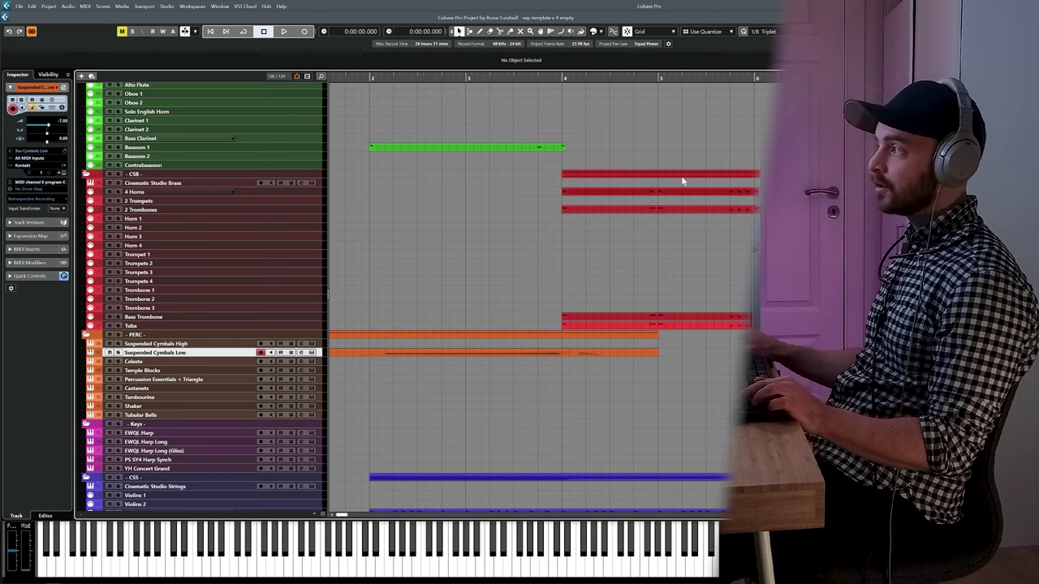
Step: Record a single A2 hit around bar 4 on the Tubular Bells track
left_click(563, 78)
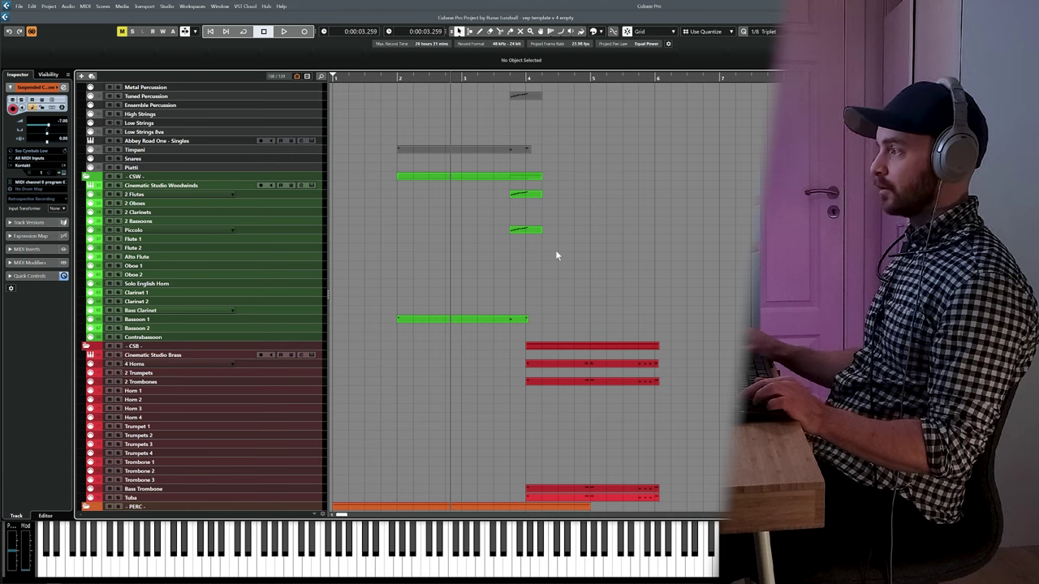
scroll(582, 280, "up", 3)
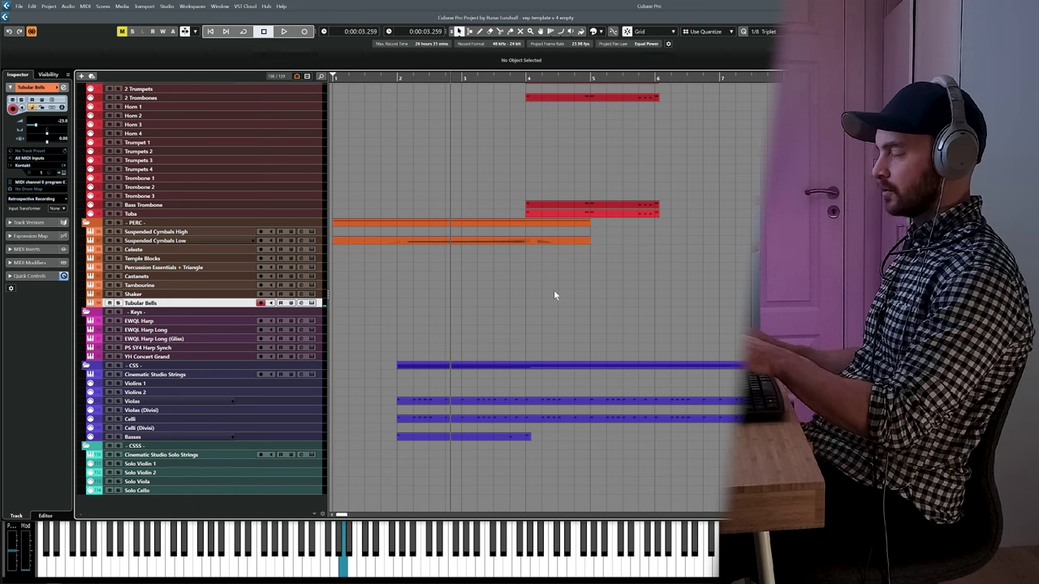
key("F2")
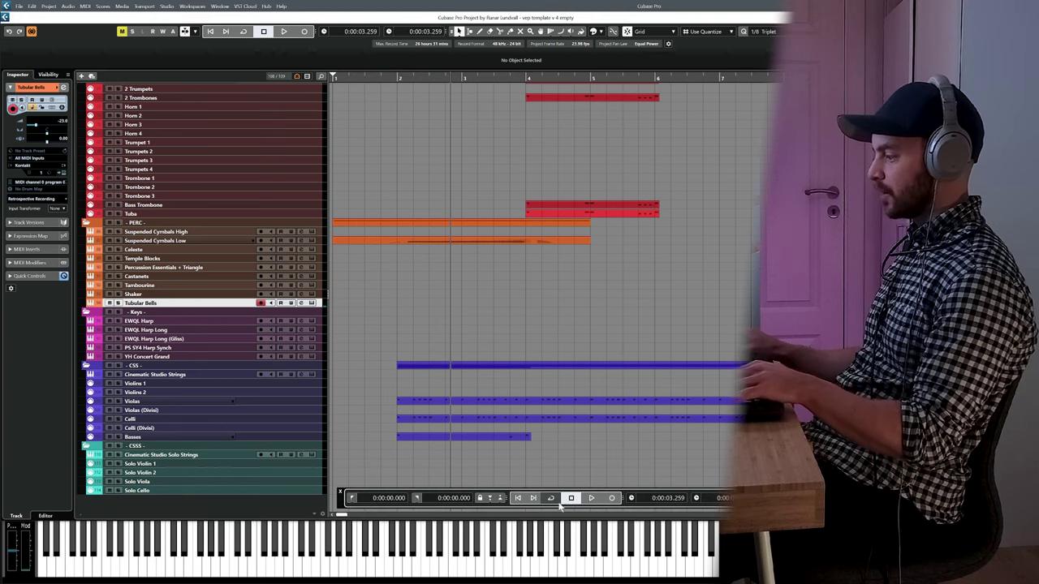
left_click(614, 498)
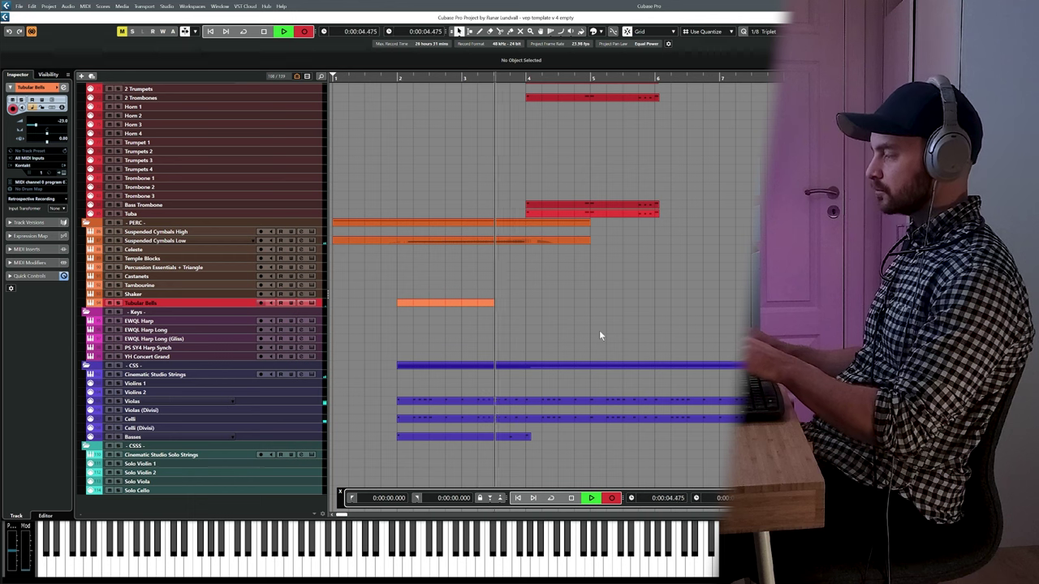
key("space")
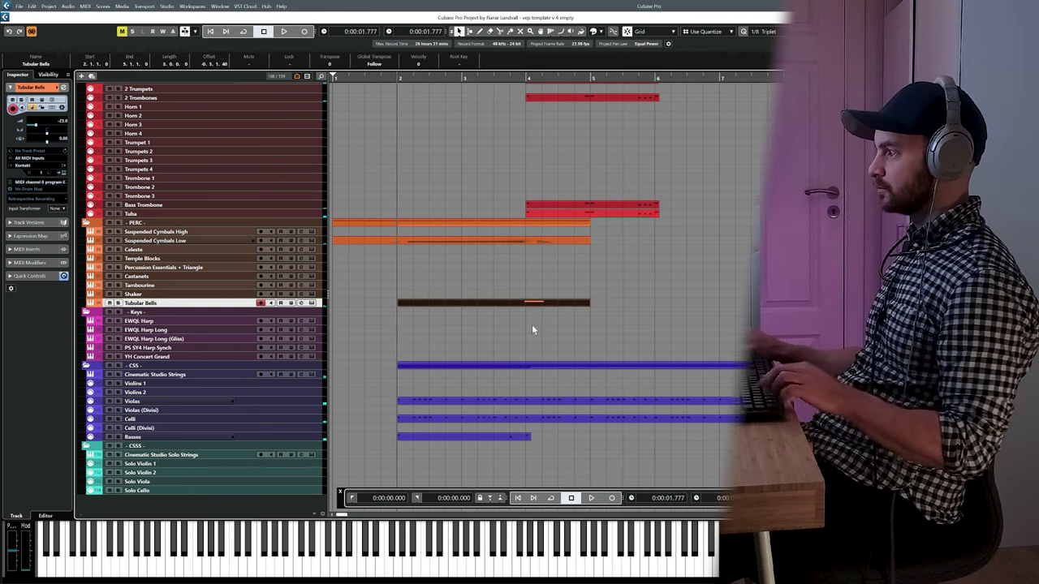
Step: Shift the Tubular Bells A2 note onto the start of bar 4, lower its velocity to 101 and play it back
double_click(533, 307)
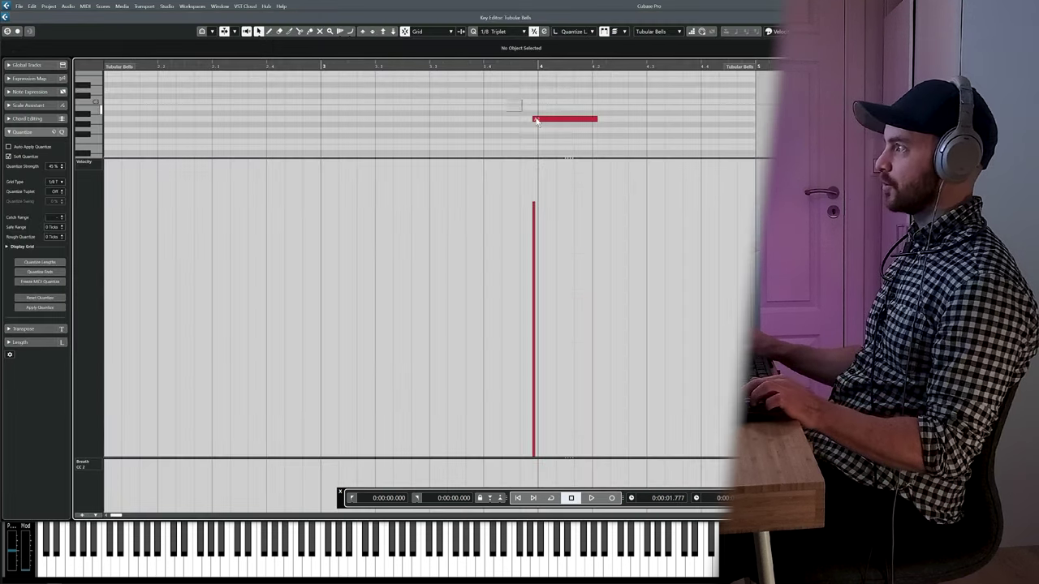
left_click(538, 221)
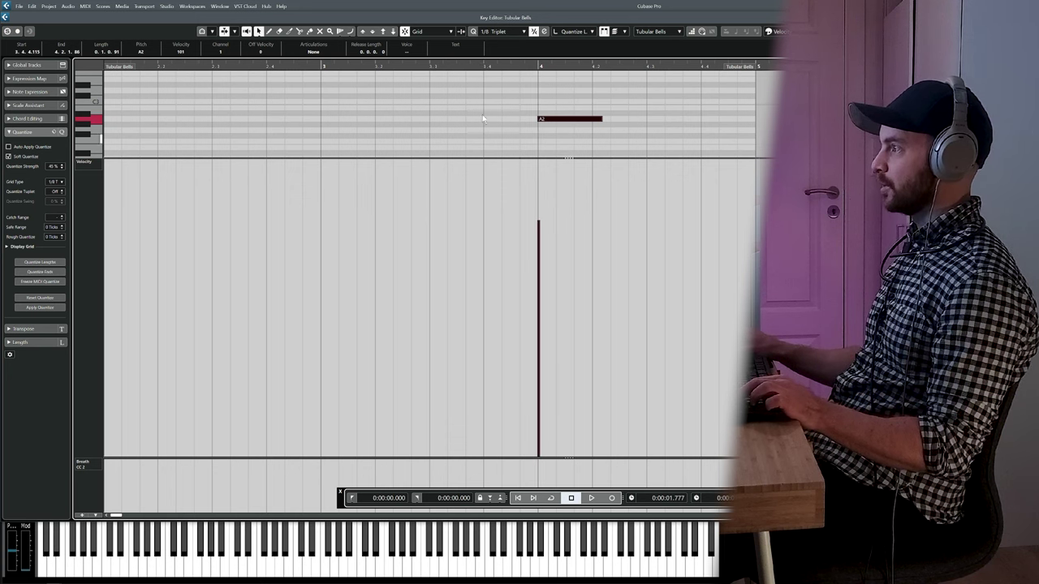
left_click_drag(511, 150, 392, 146)
key("space")
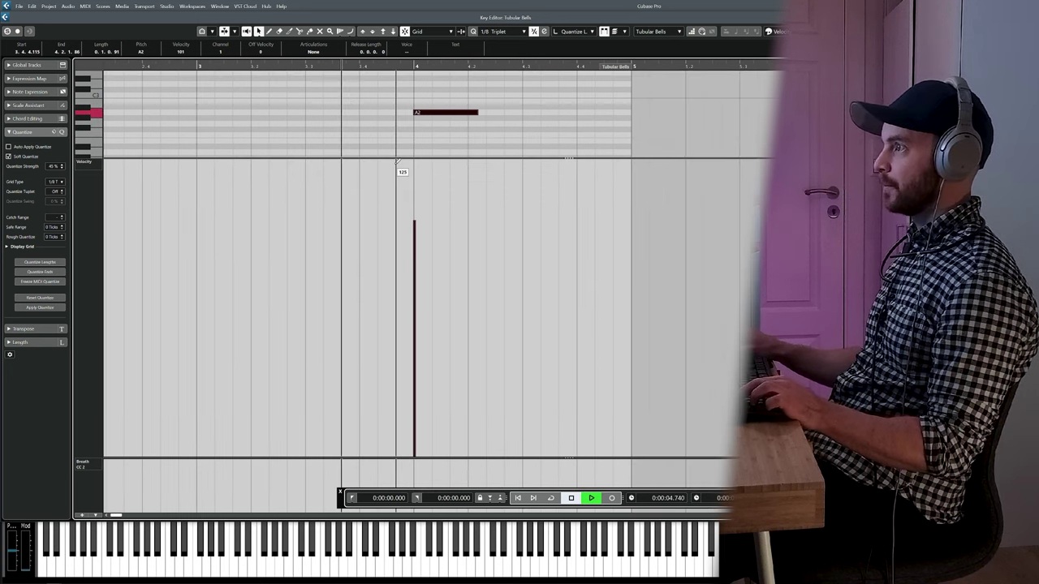
key("space")
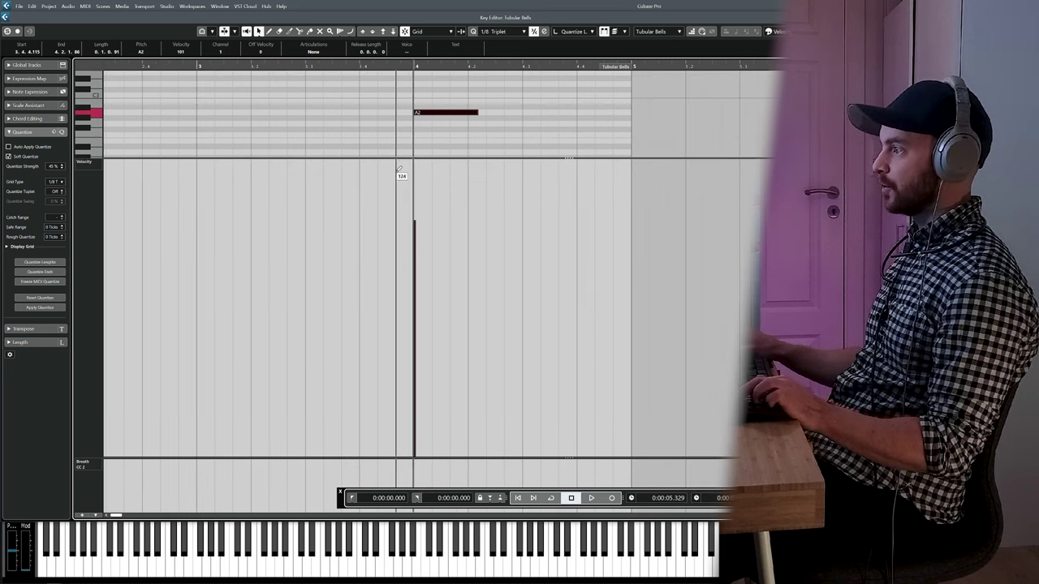
key("Return")
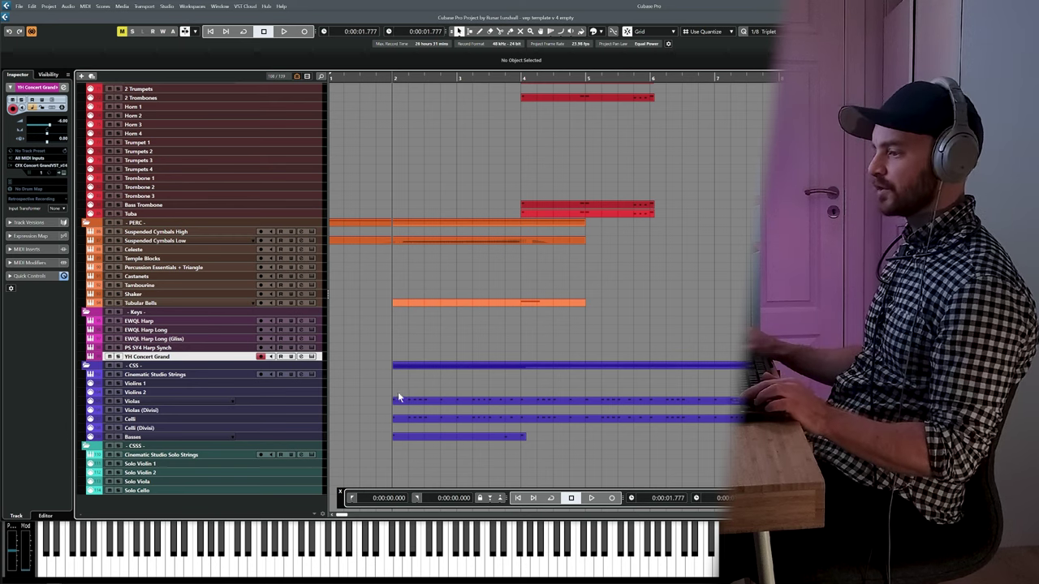
Step: Copy the Celli rhythm part to the YH Concert Grand track at bar 2 and play it back in the Key Editor
left_click(400, 420)
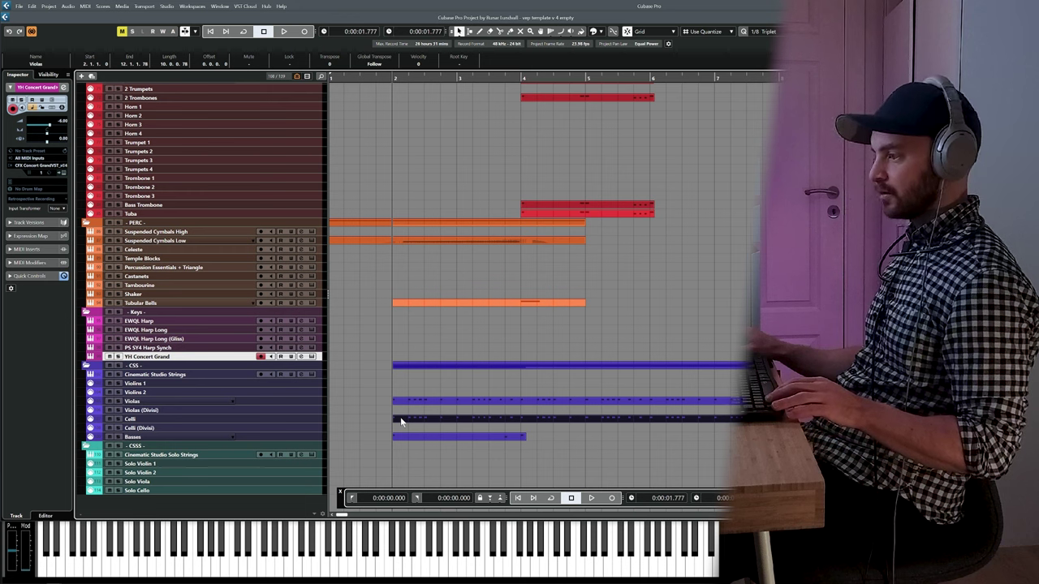
left_click_drag(401, 417, 401, 357)
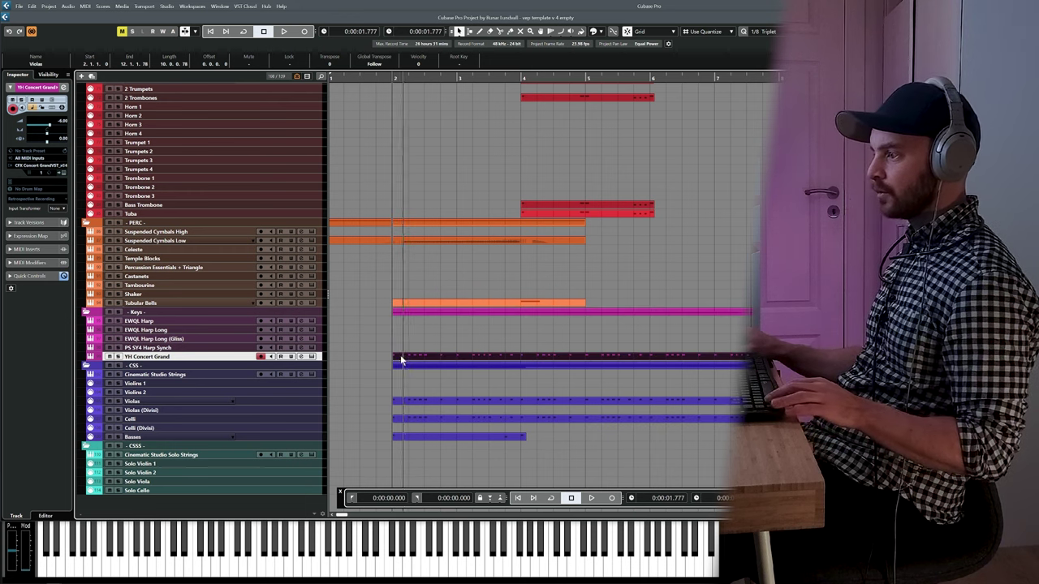
double_click(401, 357)
key("space")
left_click_drag(512, 196, 393, 207)
scroll(436, 216, "down", 3)
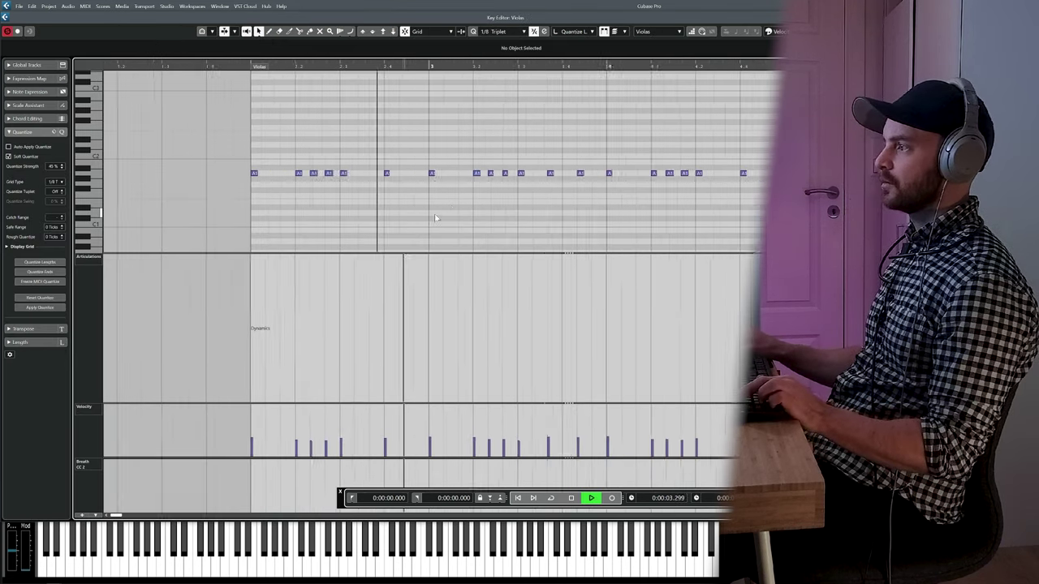
key("g")
key("space")
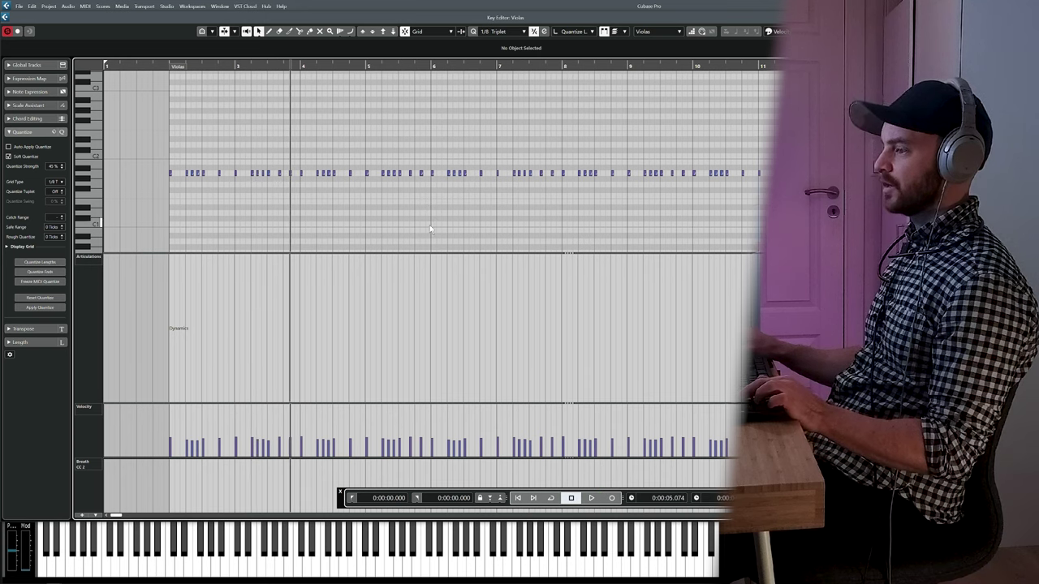
Step: Raise the velocities of all Concert Grand notes, bringing the first to 71, and transpose them down an octave while checking by playback
key("ctrl+a")
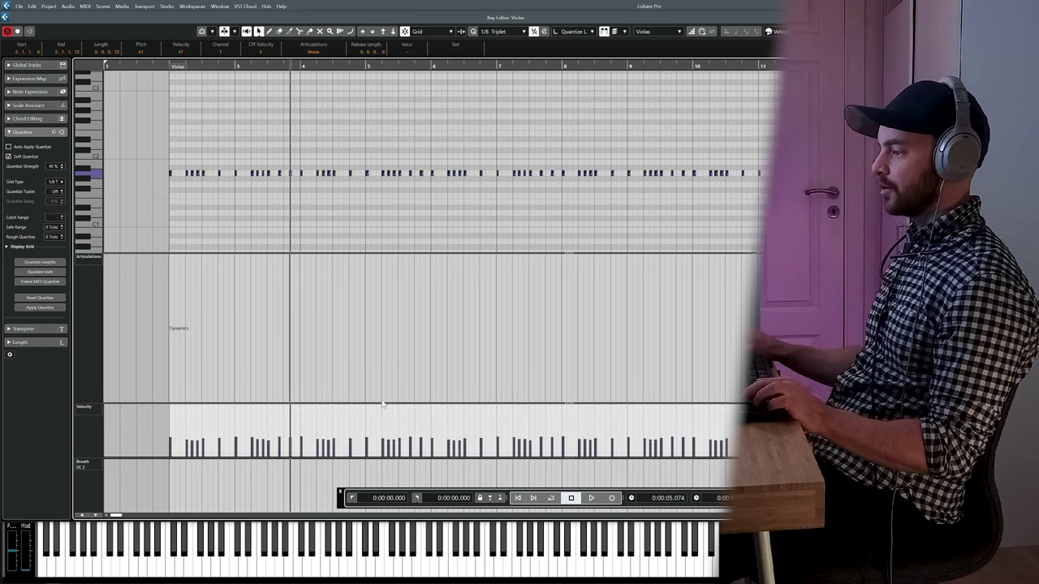
left_click_drag(495, 405, 504, 388)
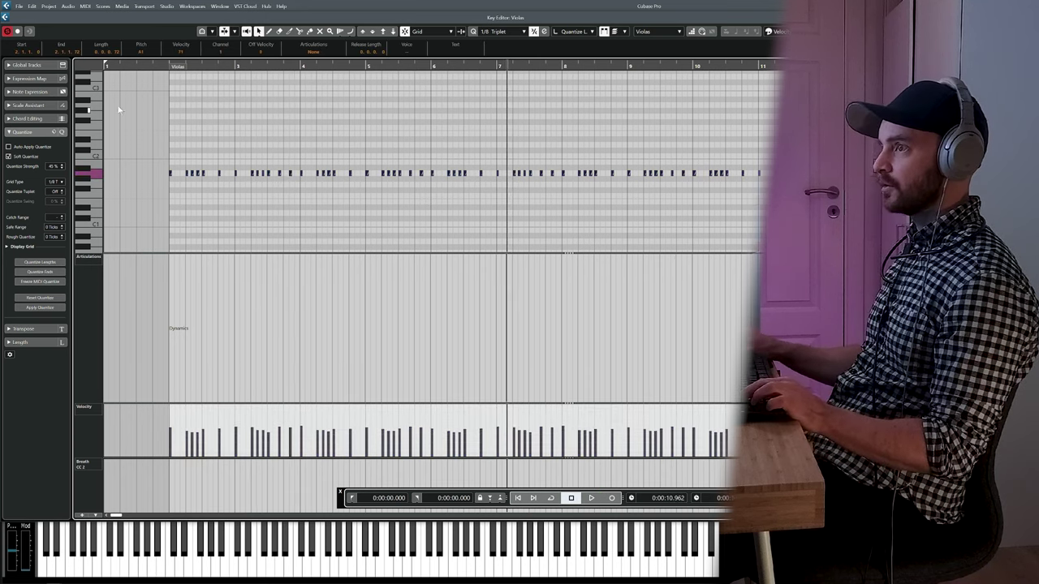
key("l")
key("space")
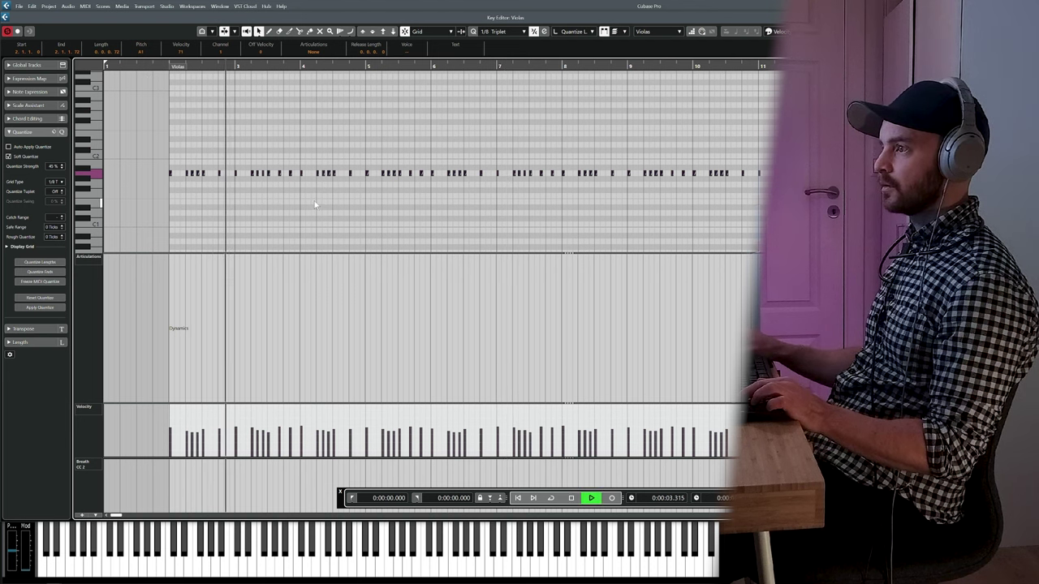
key("space")
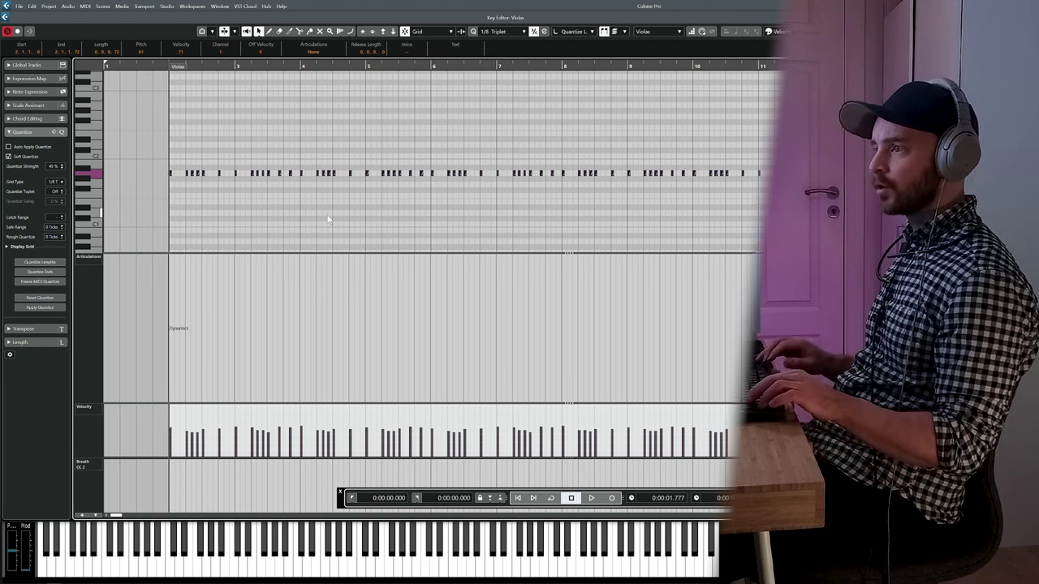
key("shift+Down")
key("space")
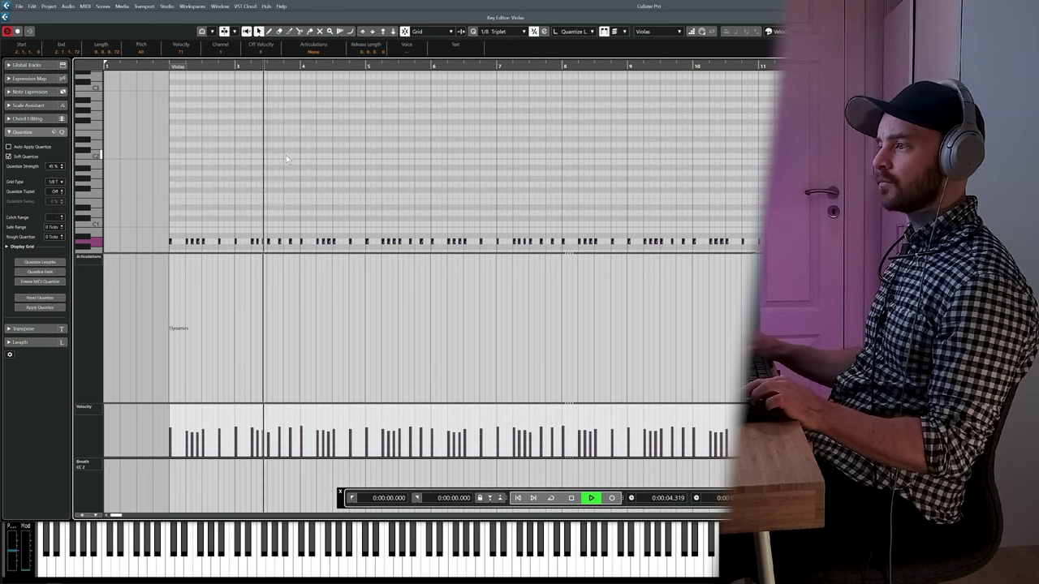
Step: Open the Concert Grand, Violas, Celli and Basses parts together in the Key Editor and compare them during playback
key("space")
key("Return")
key("space")
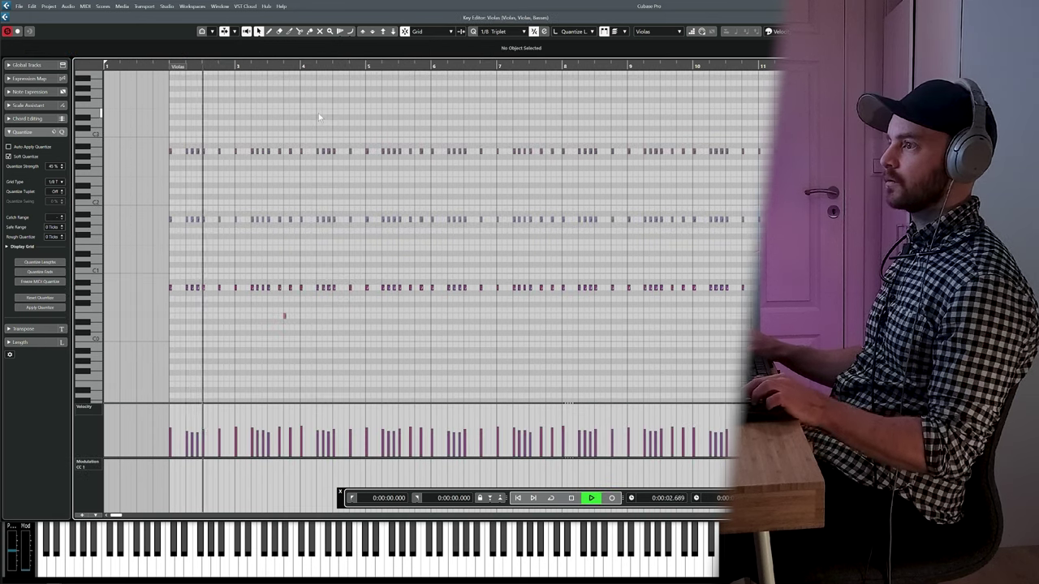
key("space")
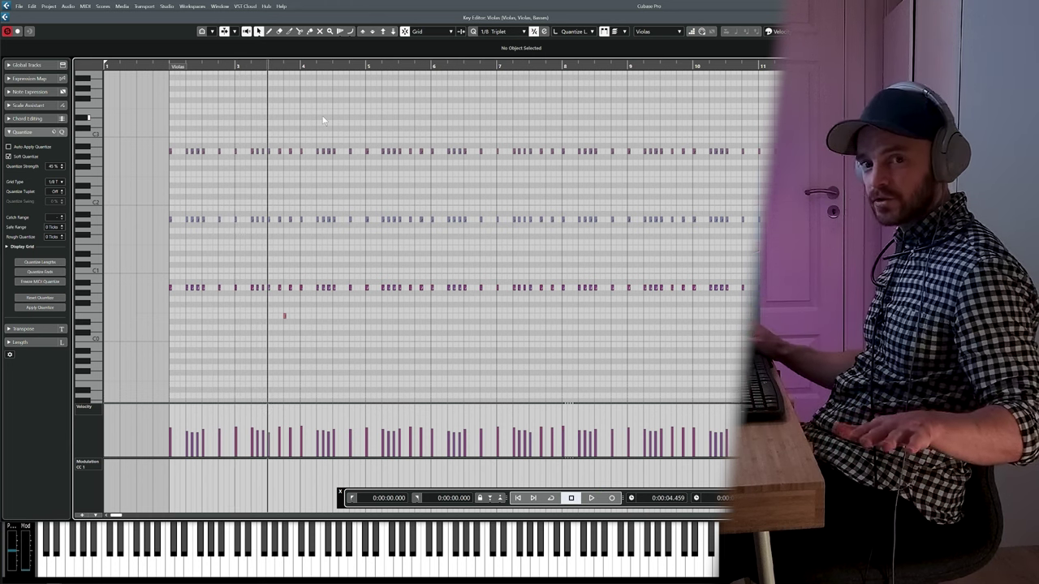
key("ctrl+e")
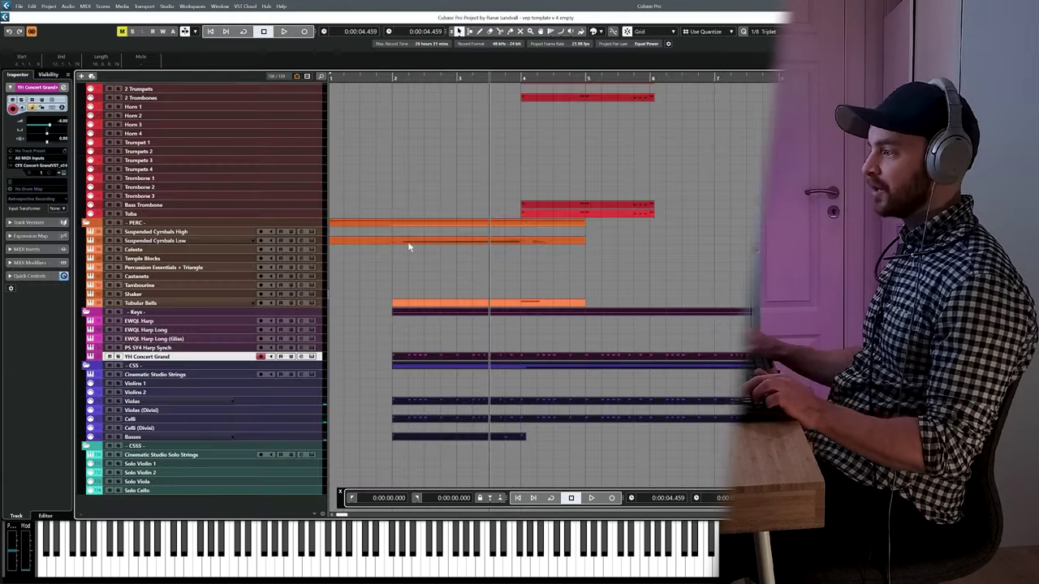
Step: Move the playback position to bar 2 and listen to the arrangement from there
left_click(378, 355)
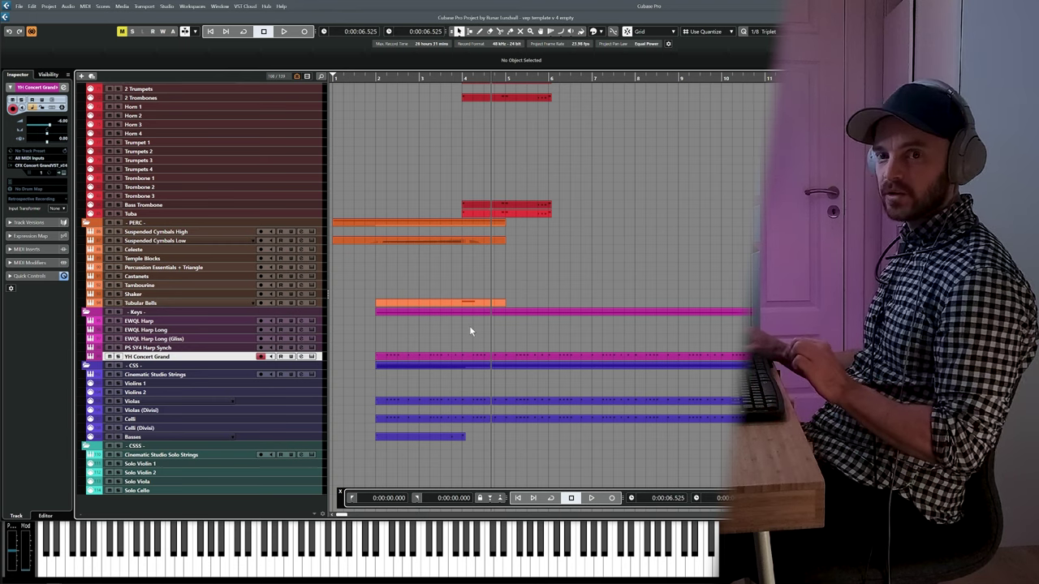
left_click(420, 78)
left_click(377, 78)
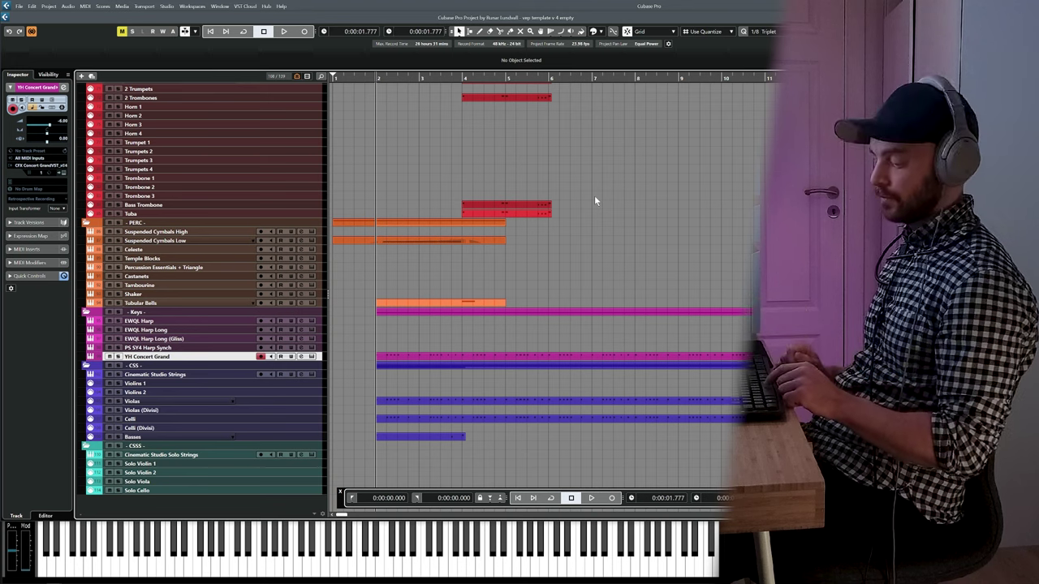
key("space")
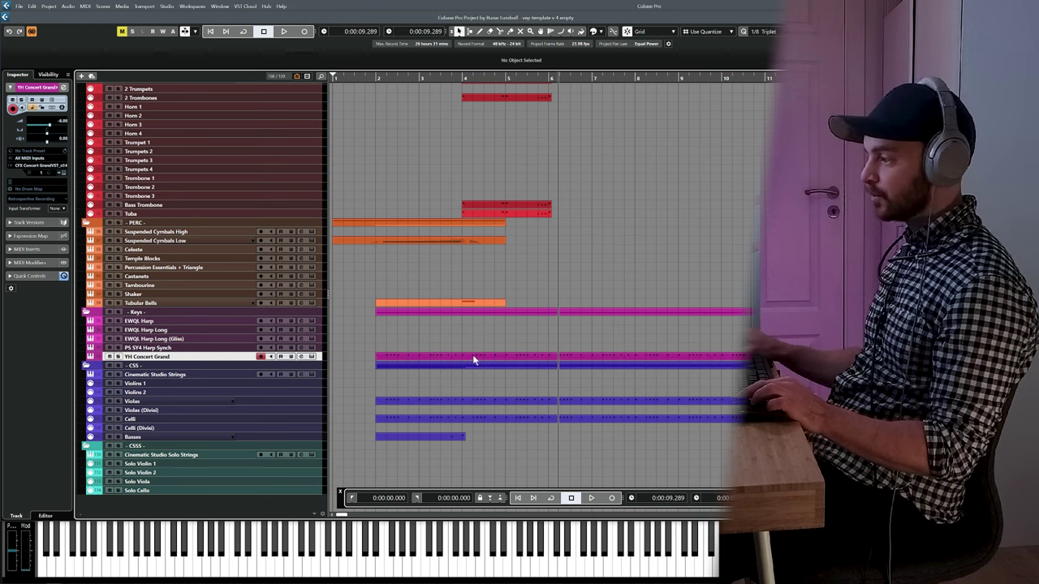
Step: Copy the Violas rhythm notes from bar 4 onward up a fifth to E3 and play back the result
double_click(488, 403)
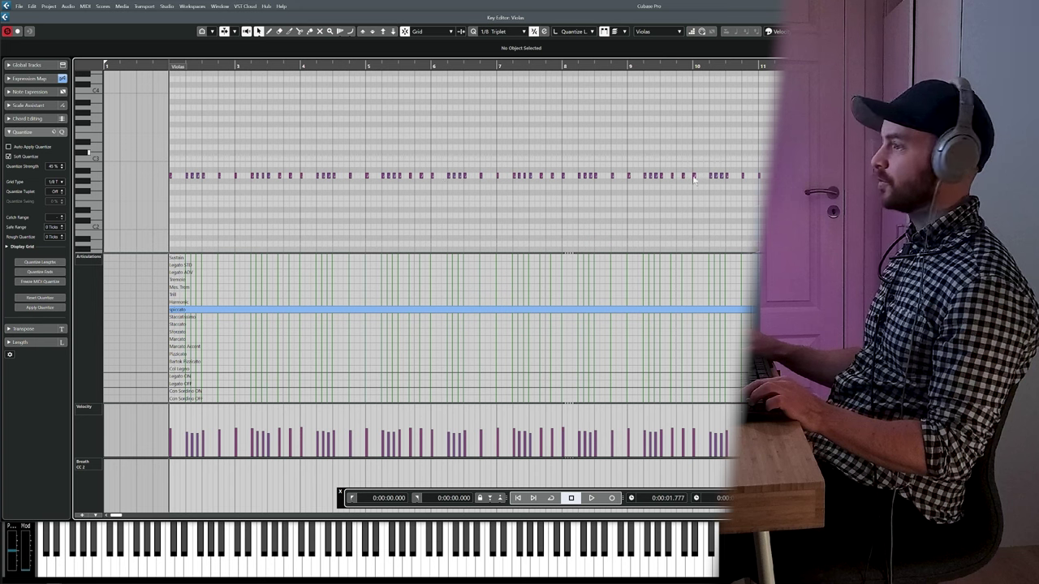
left_click_drag(771, 120, 313, 198)
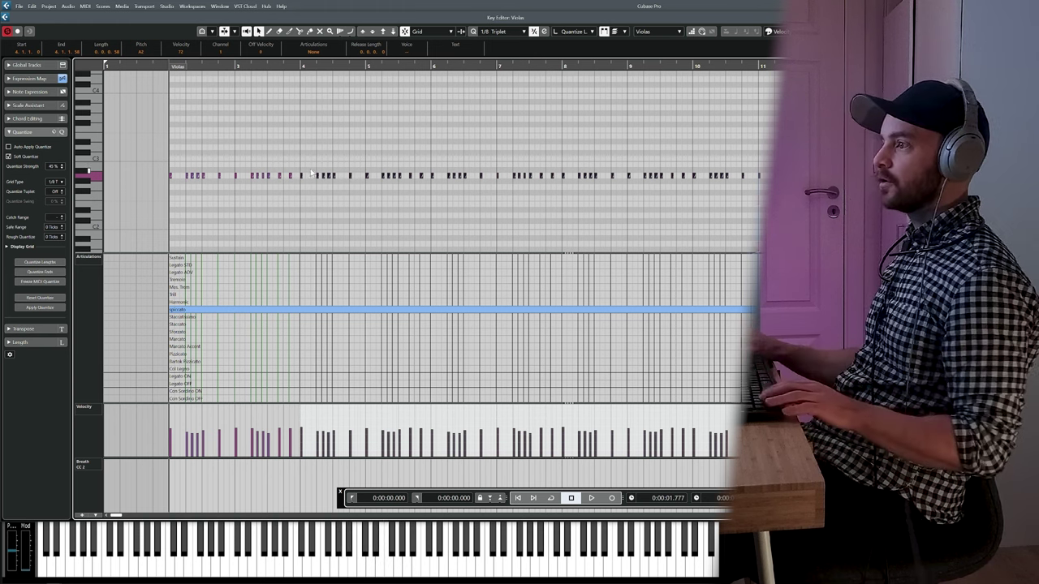
left_click_drag(301, 176, 305, 138)
key("space")
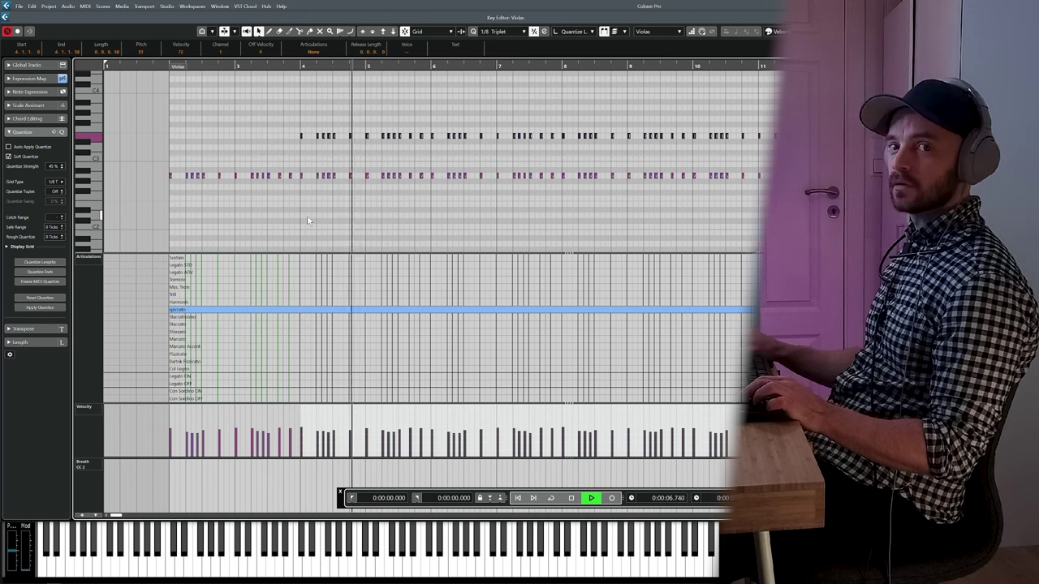
key("space")
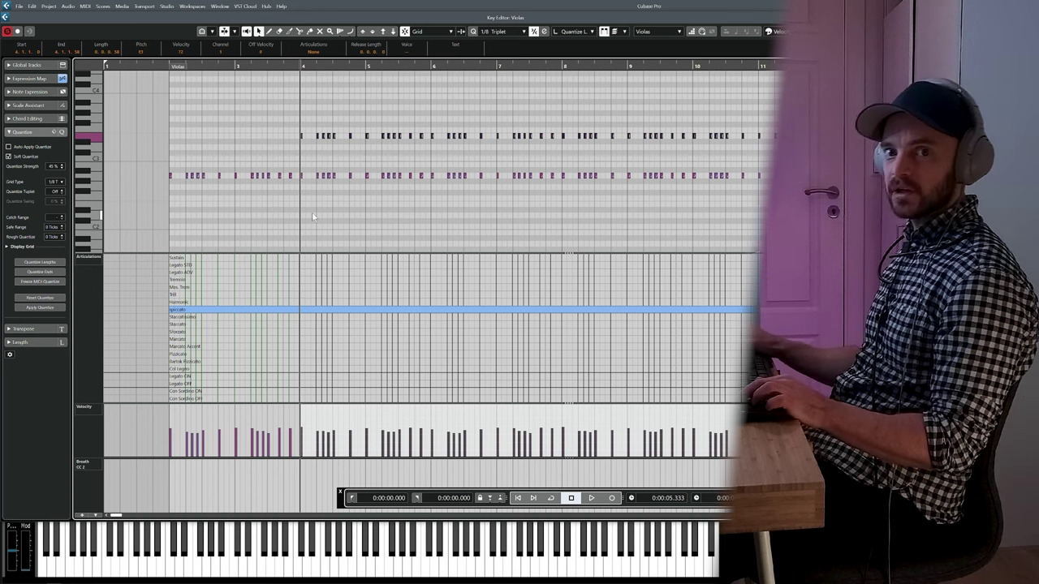
key("Escape")
key("space")
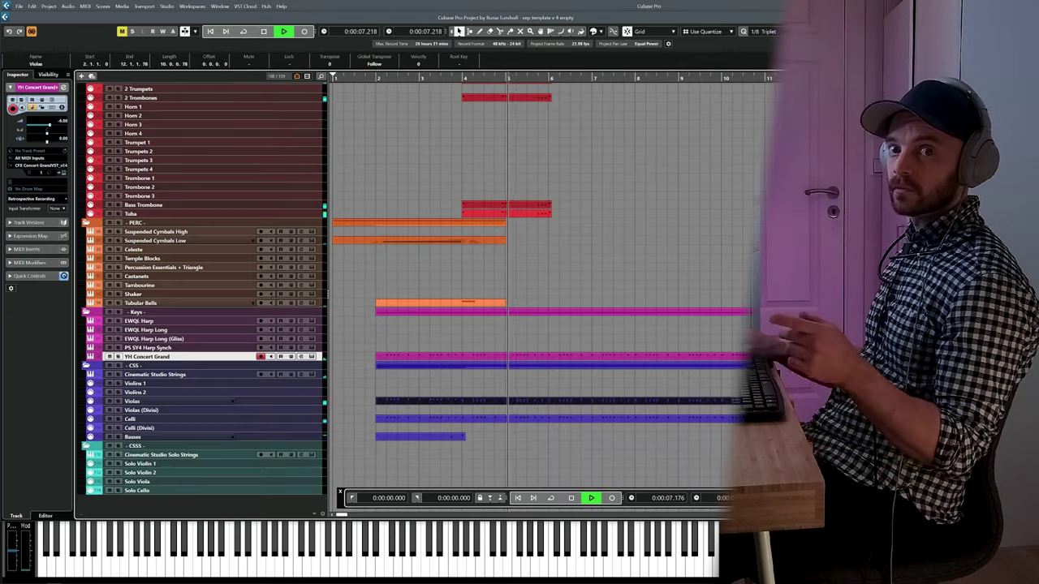
key("space")
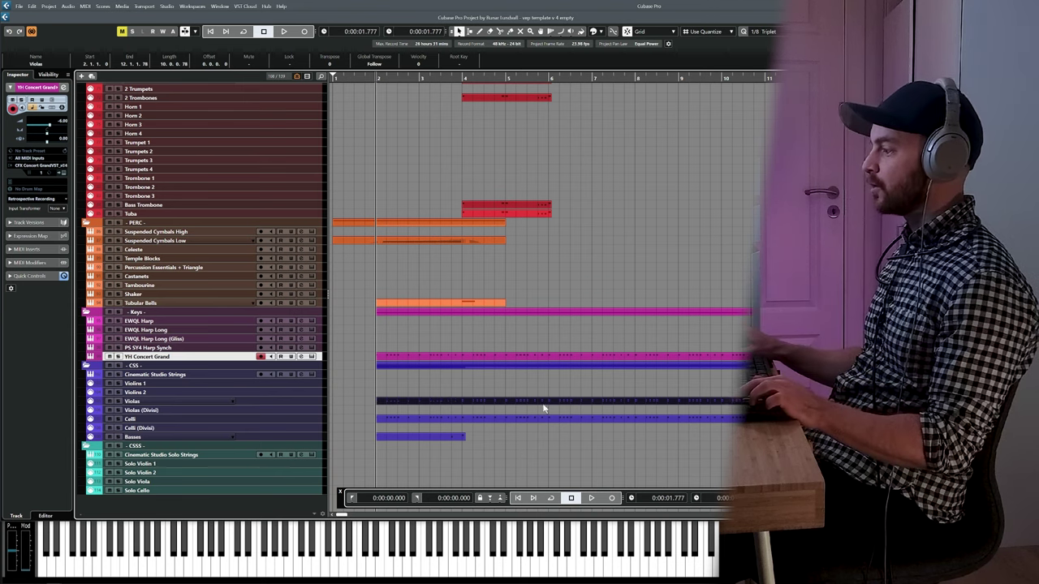
Step: Reopen the Violas part and select its lower A2 notes from bar 4 onward
double_click(543, 400)
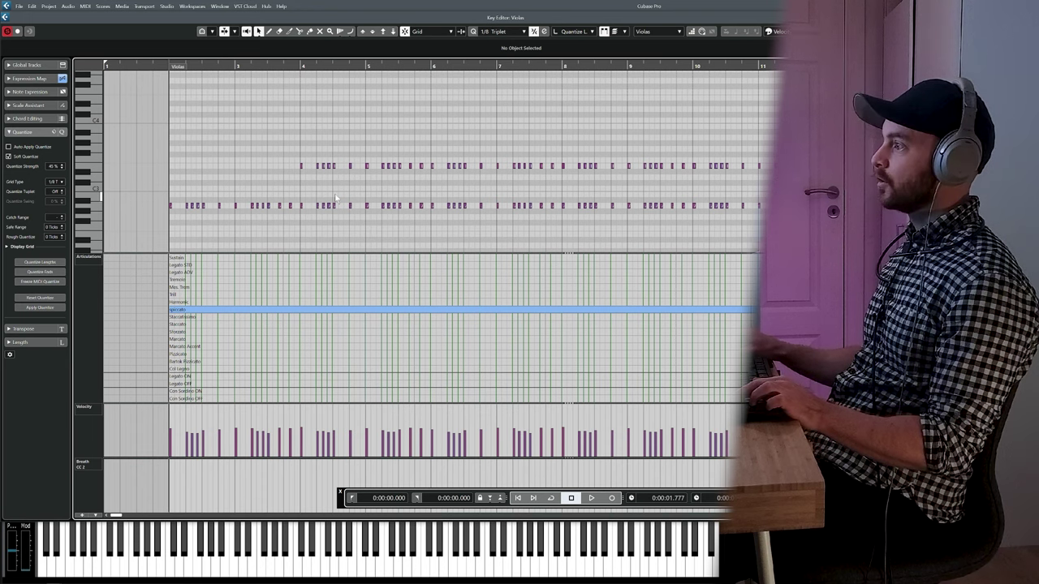
left_click_drag(765, 195, 295, 213)
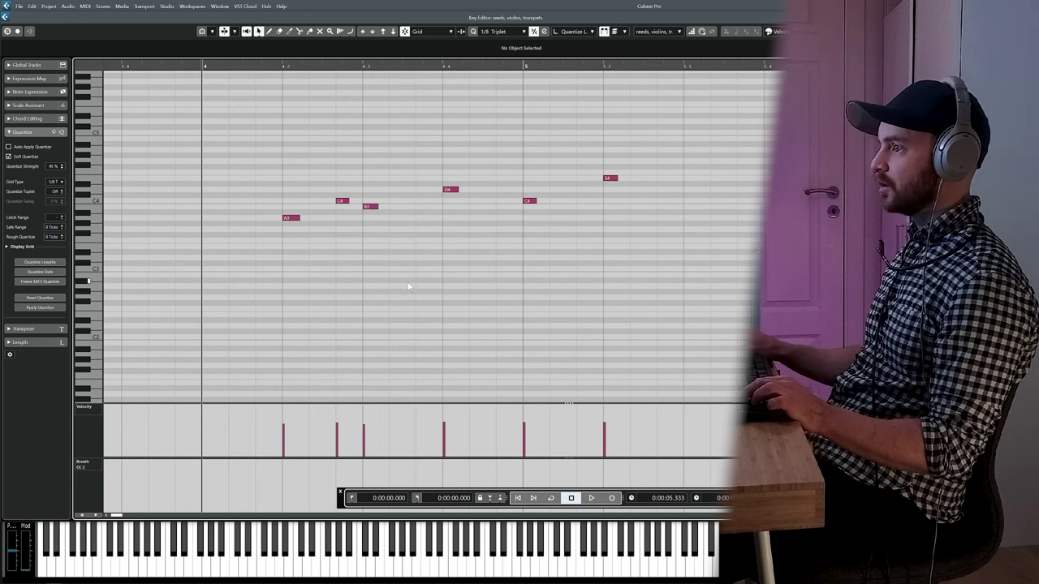
Step: Listen to the phrase in the reeds, violins, trumpets sketch and record it on the Violins 1 track over bars 4 and 5
key("space")
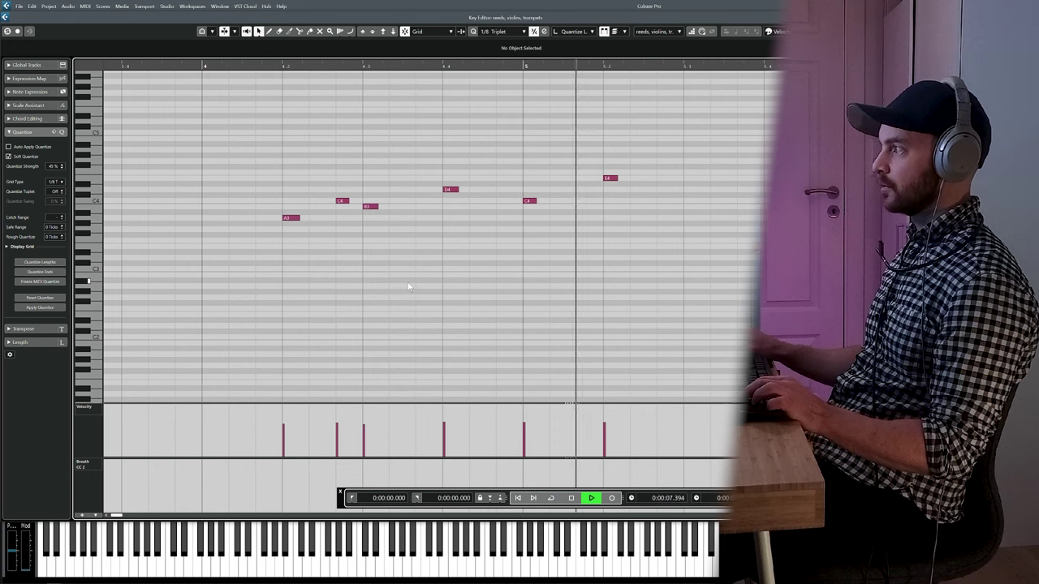
key("ctrl+a")
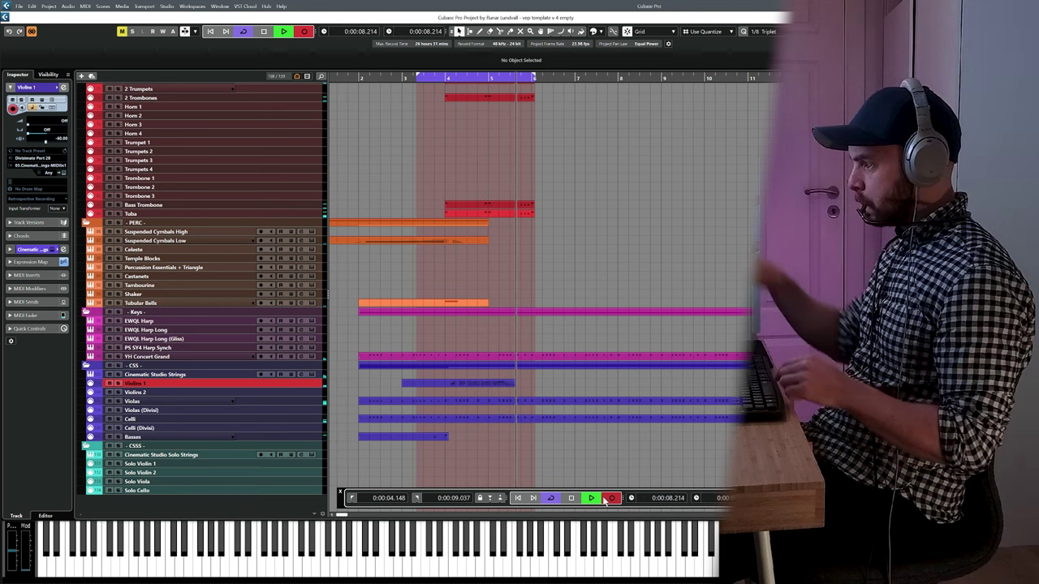
key("space")
Step: Review the recorded Violins 1 phrase in the Key Editor by playing it back
double_click(476, 382)
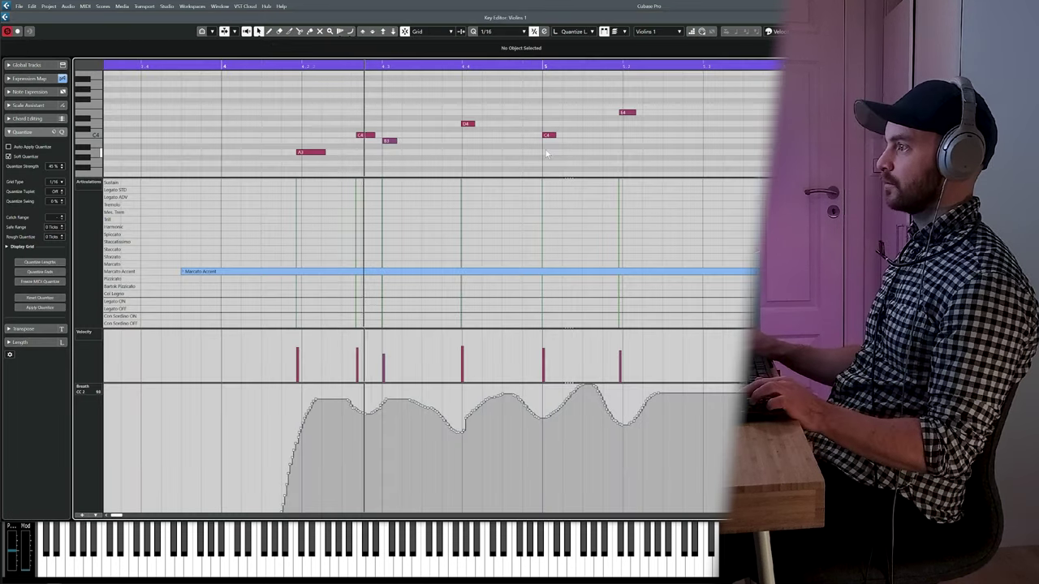
key("space")
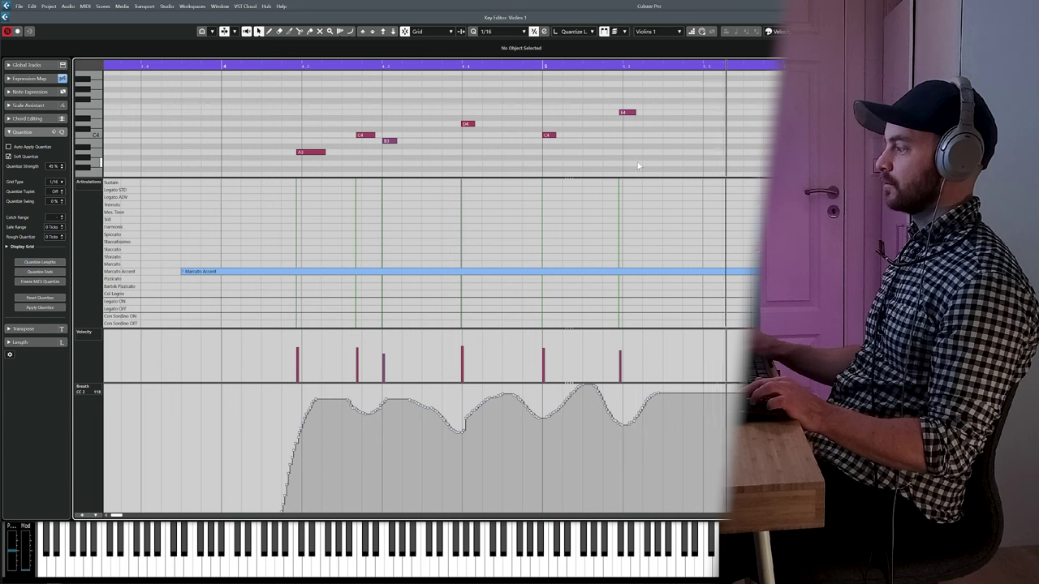
key("Escape")
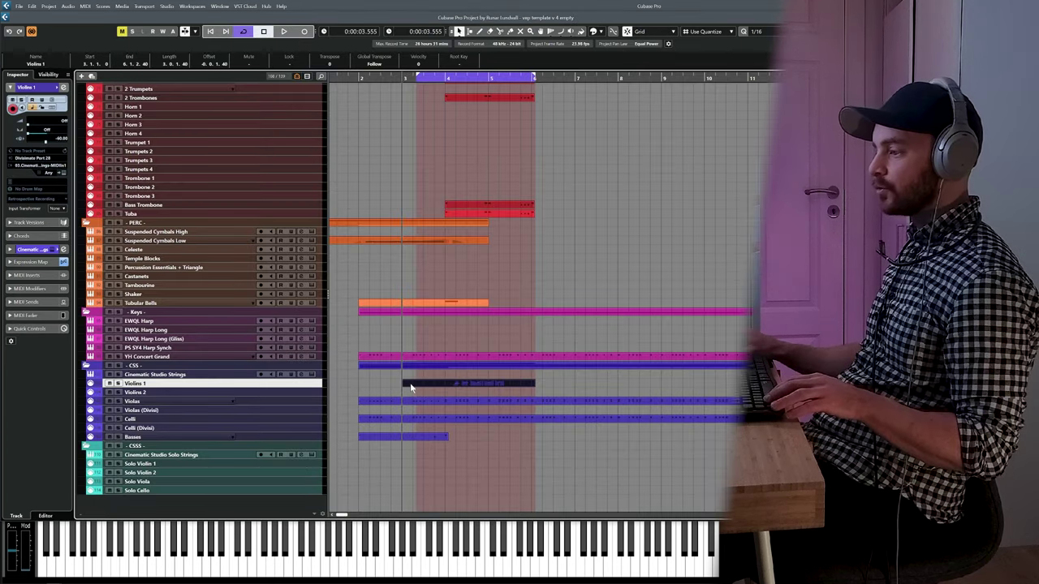
Step: Copy the Violins 1 part to the Violins 2 track at bar 3, then transpose the Violins 1 notes up an octave and play back
left_click_drag(410, 383, 412, 394)
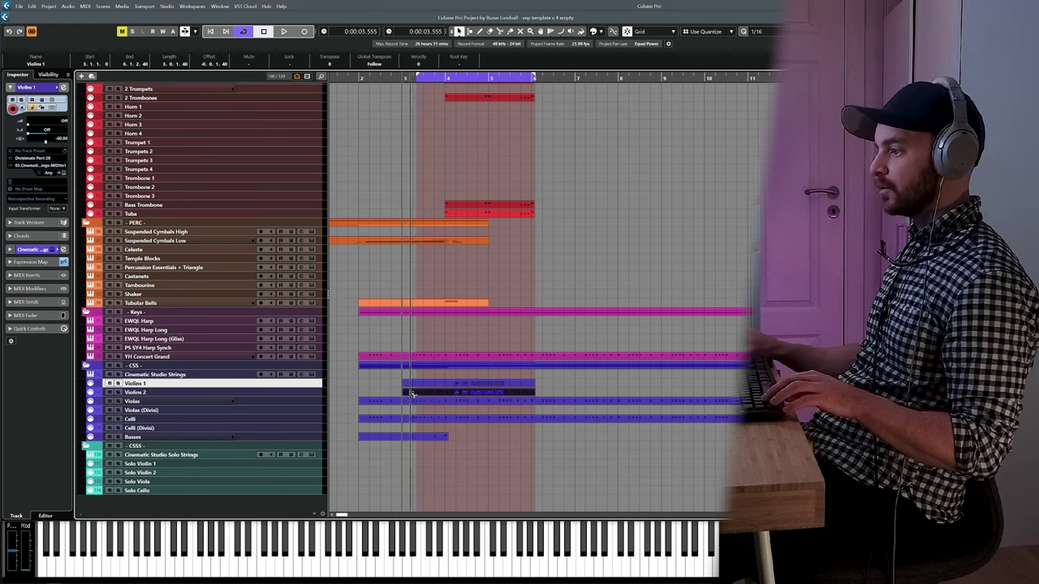
double_click(471, 385)
key("ctrl+a")
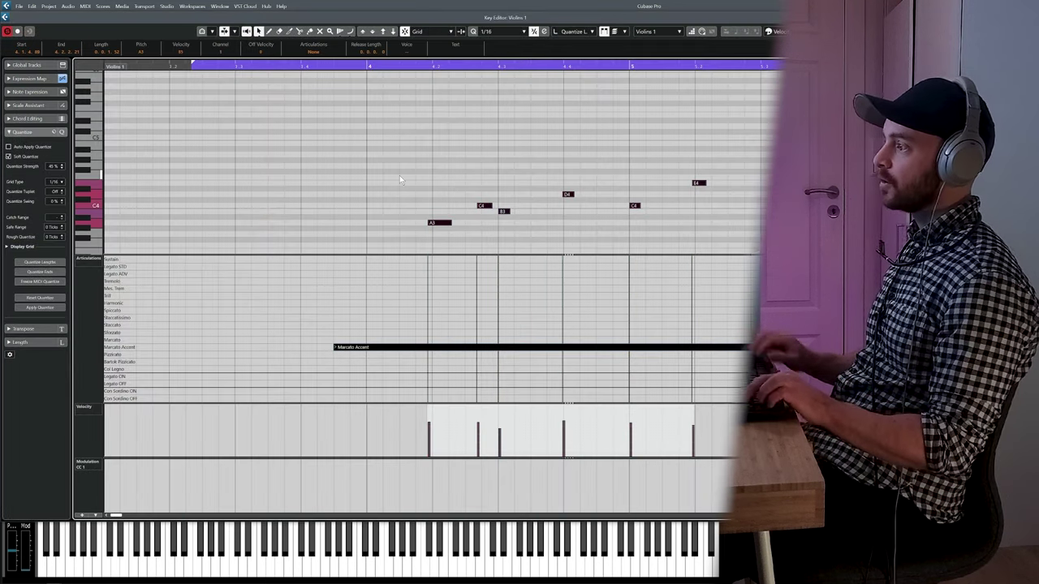
key("shift+Up")
key("Return")
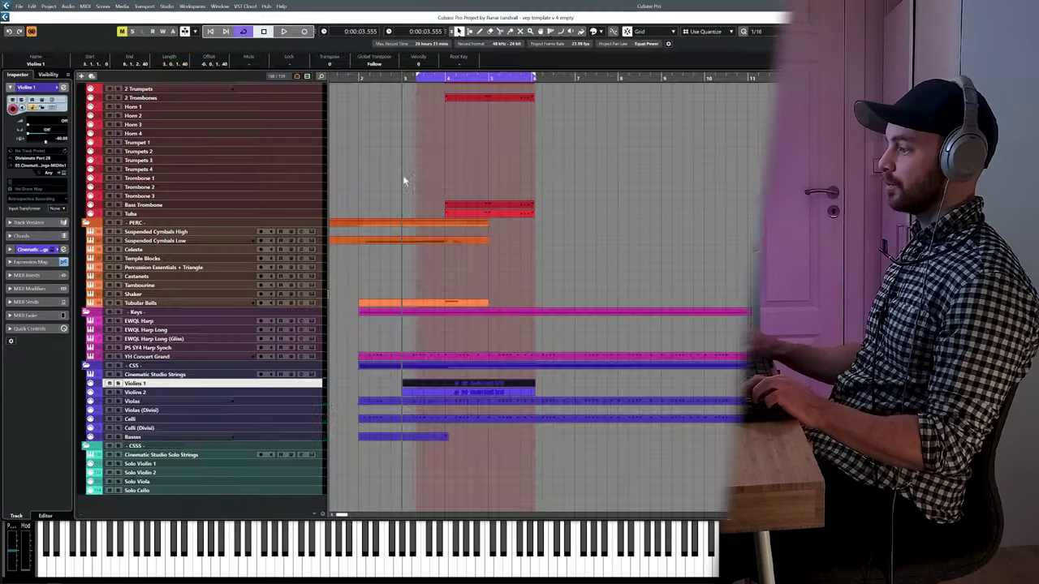
key("space")
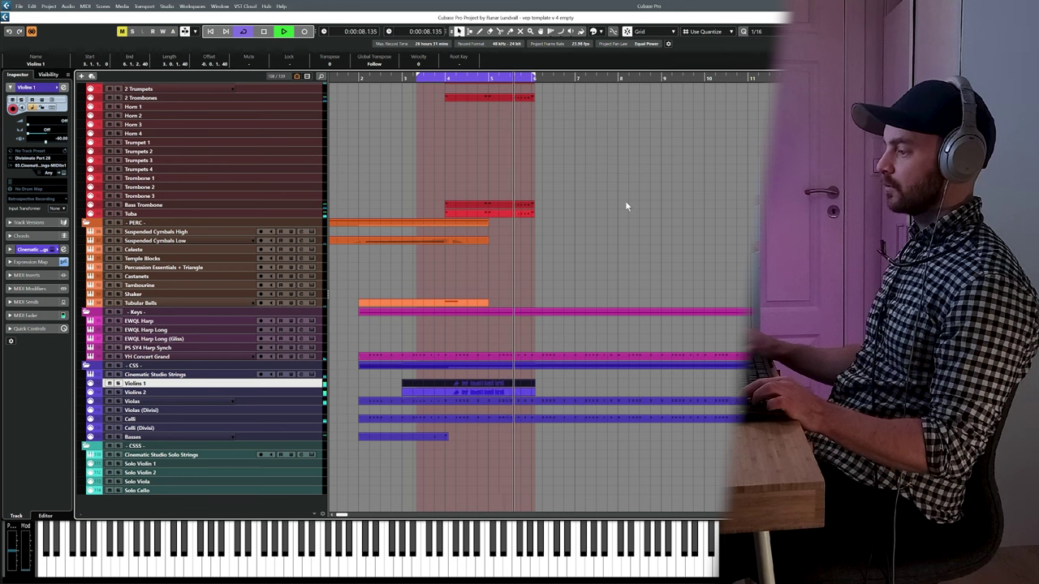
key("space")
Step: Compare the Violins 1 and Violins 2 parts together in the Key Editor and listen to them with the arrangement
mouse_move(438, 371)
left_mouse_down()
mouse_move(466, 400)
mouse_move(458, 393)
left_mouse_up()
double_click(457, 396)
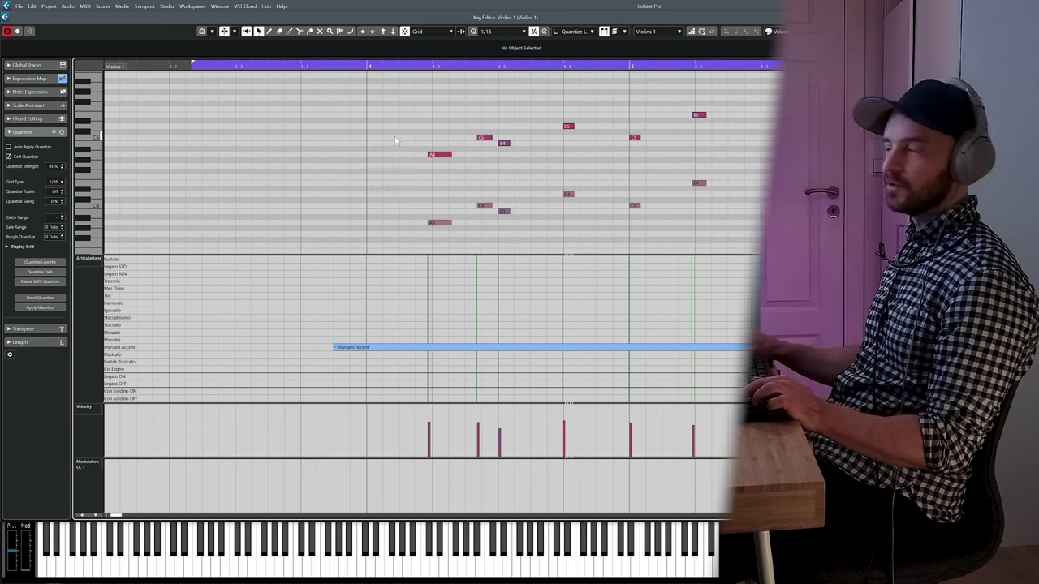
left_click_drag(395, 136, 452, 232)
key("Escape")
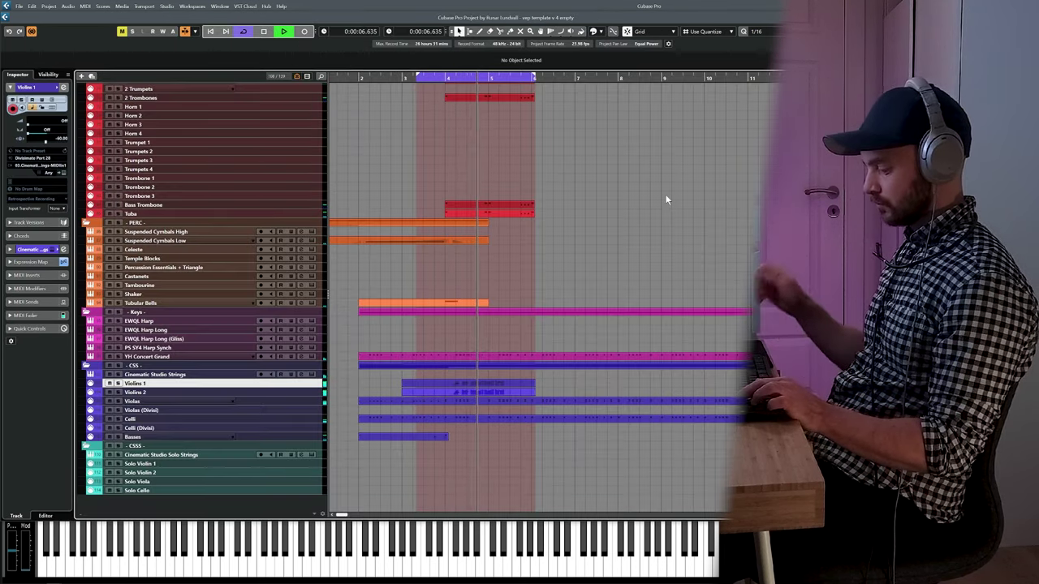
key("space")
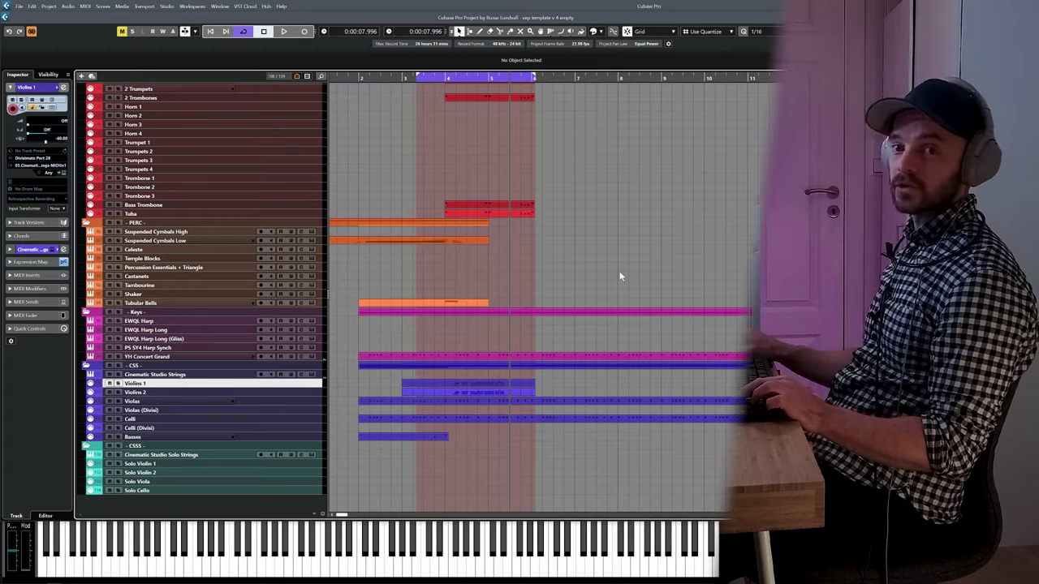
Step: Copy the Violins 2 part to the 2 Trumpets track at bar 3 and play it back in the Key Editor
left_click(442, 390)
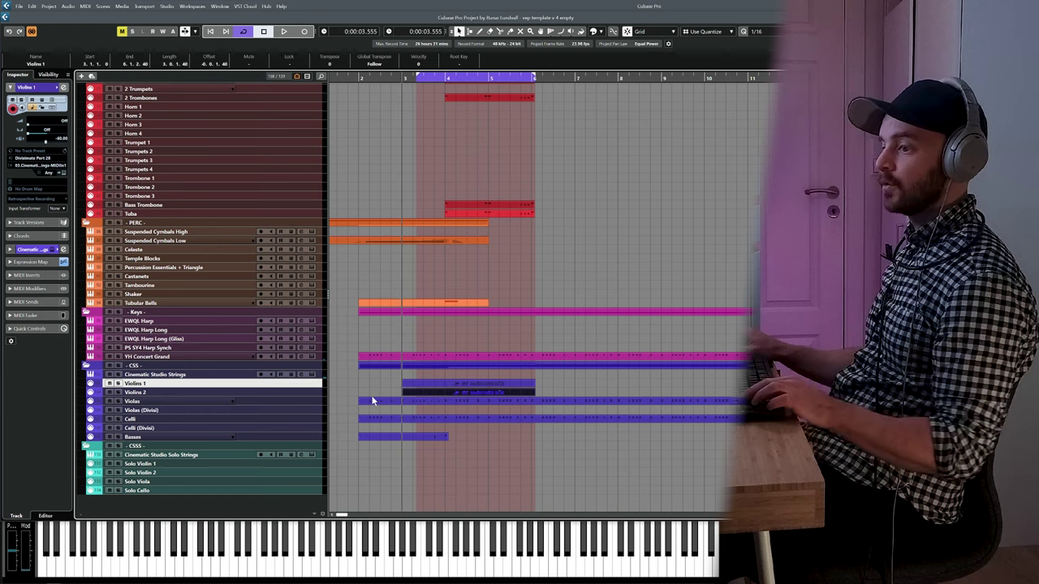
scroll(414, 232, "up", 5)
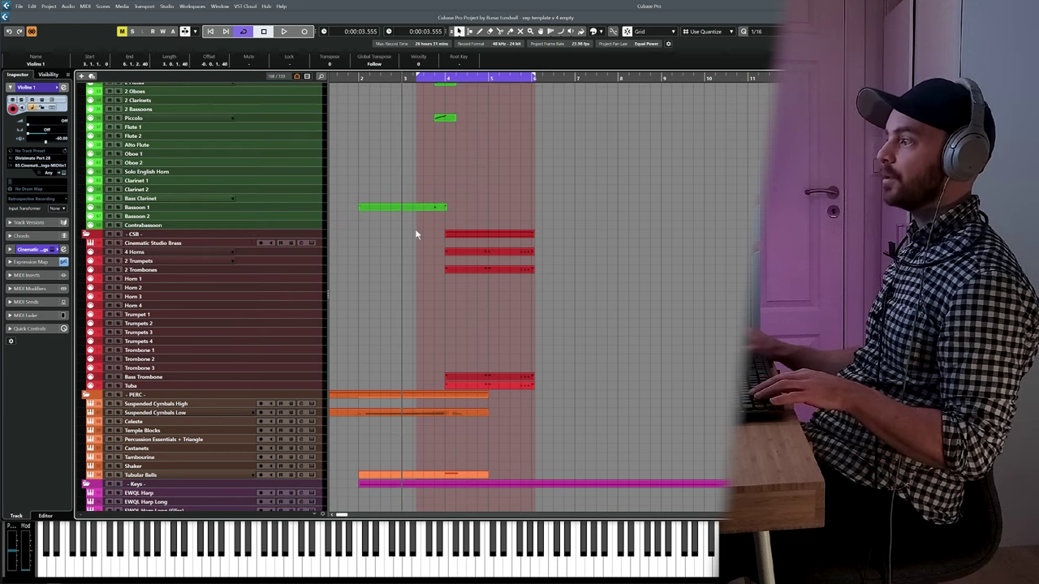
left_click(154, 262)
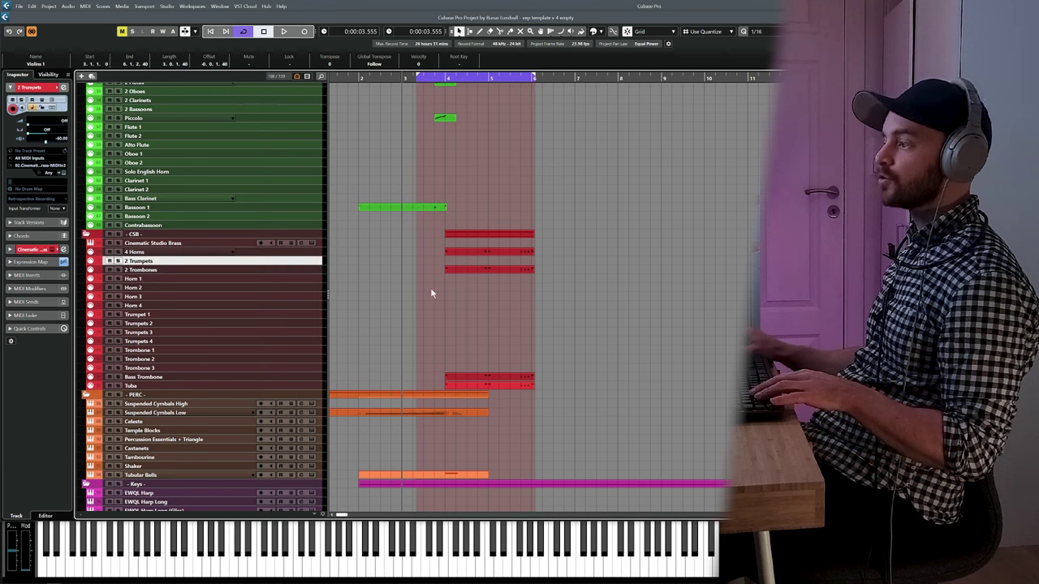
key("ctrl+v")
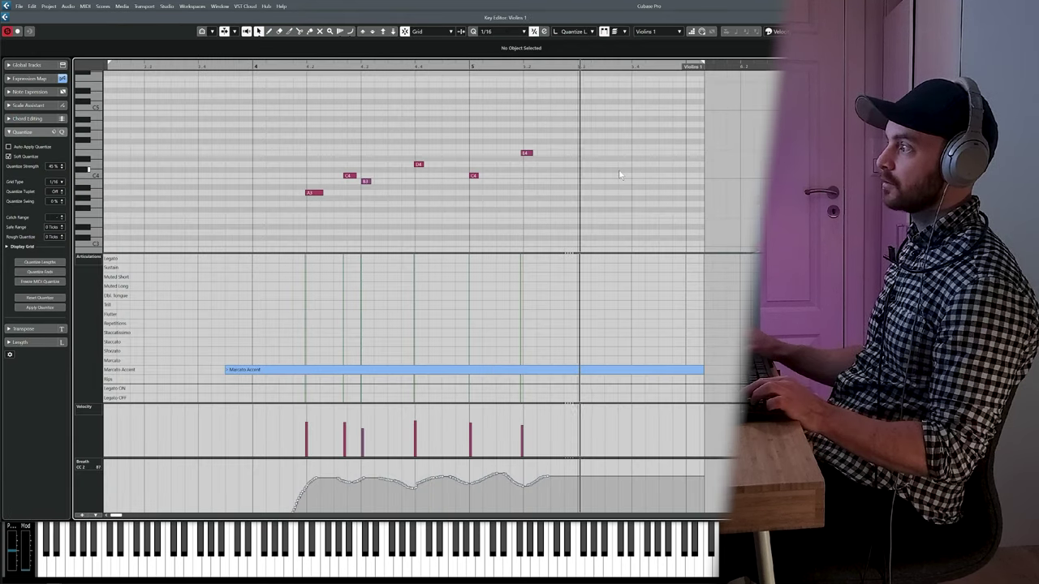
key("space")
key("Return")
Step: Compare the 2 Trumpets part with both violin parts in the Key Editor and play back the arrangement
scroll(485, 365, "down", 4)
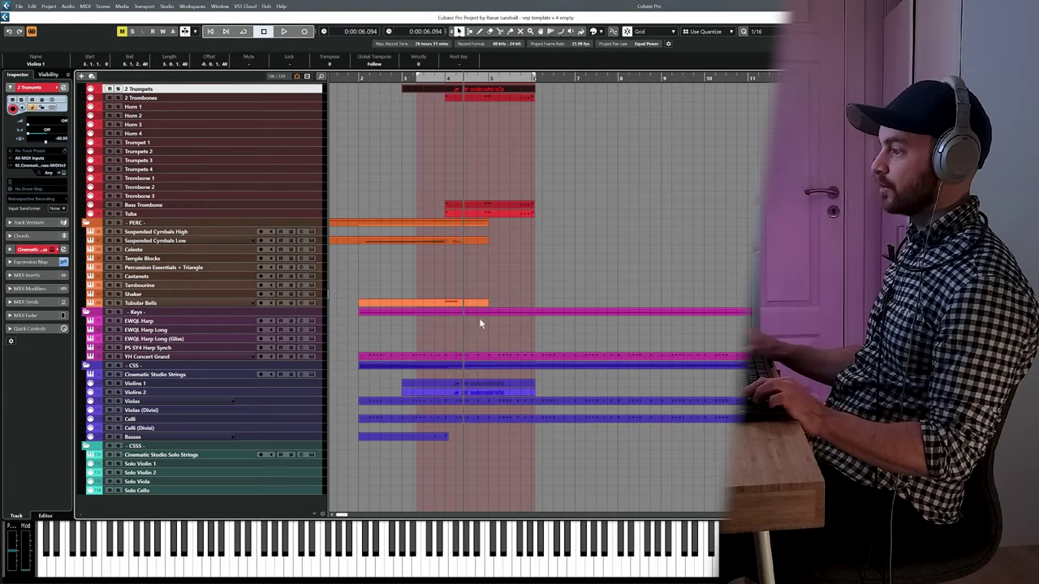
left_click(462, 383, "shift")
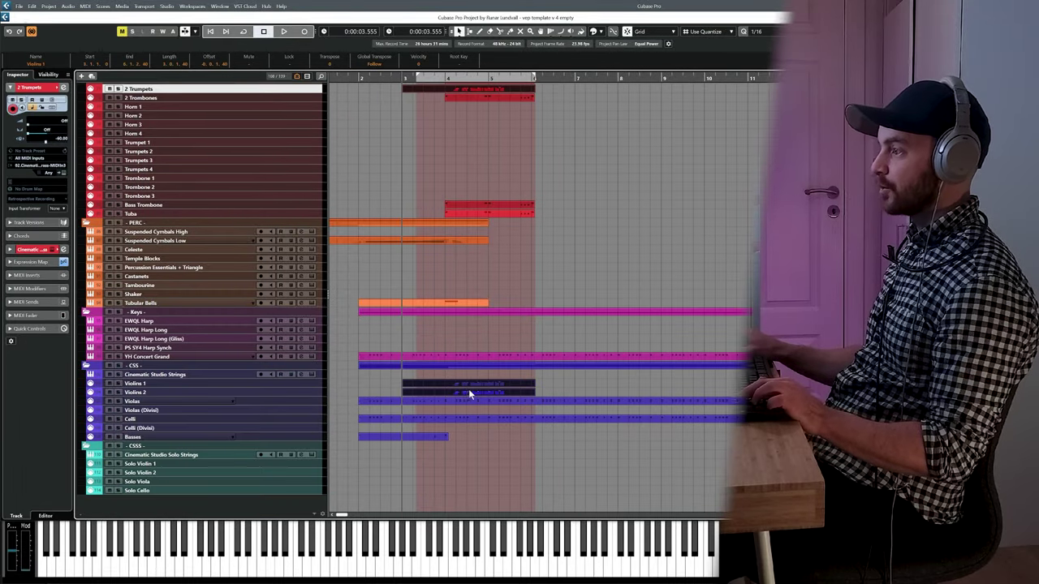
key("Return")
left_click(356, 66)
left_click_drag(686, 121, 592, 152)
key("space")
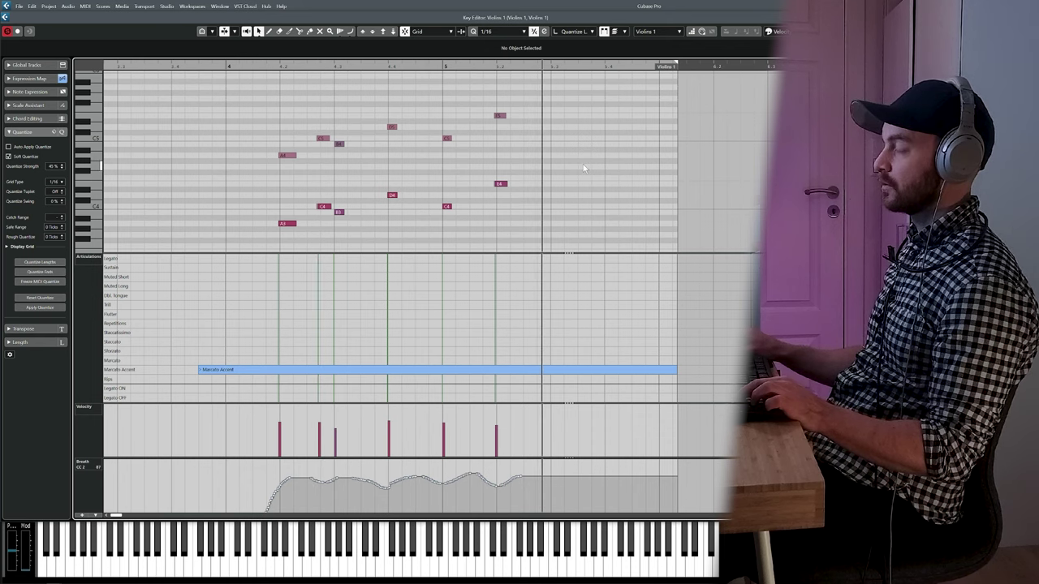
key("Escape")
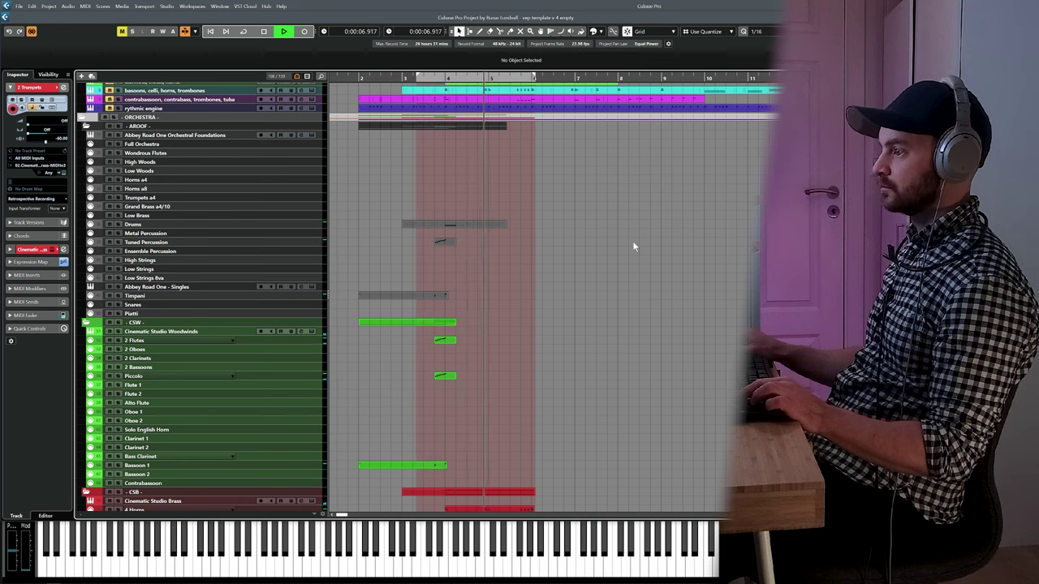
key("space")
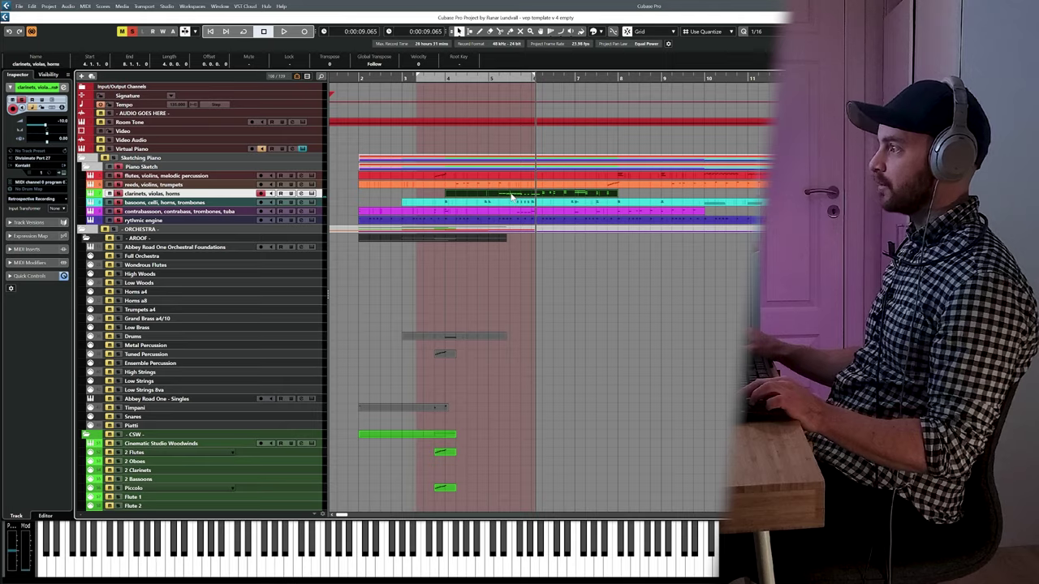
Step: Copy the descending run at bar 5 beat 2, through its closing A2, from the clarinets, violas, horns sketch to the 2 Clarinets track
double_click(513, 196)
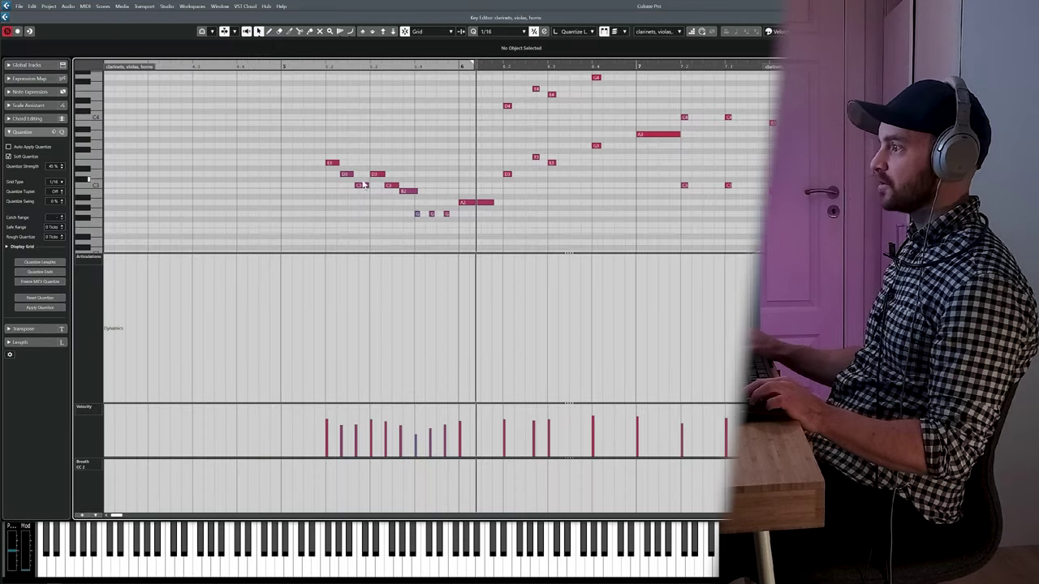
left_click(303, 65)
key("space")
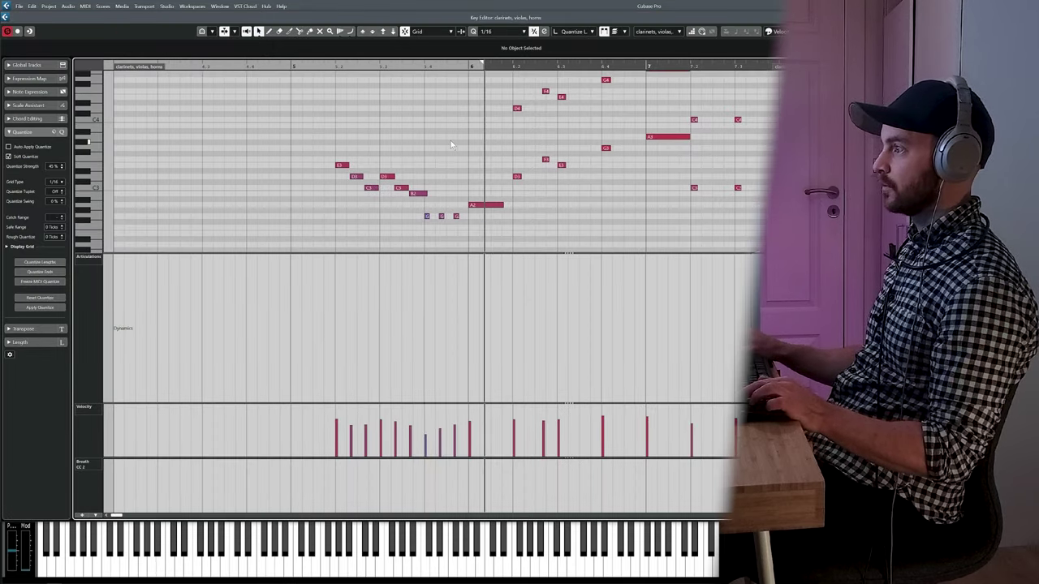
left_click_drag(304, 138, 495, 244)
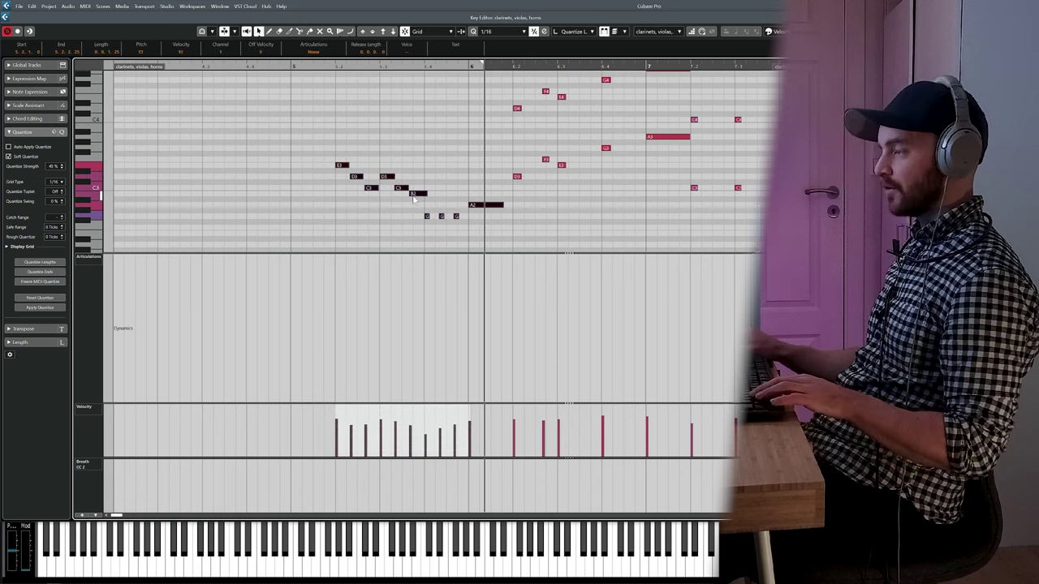
left_click(334, 65)
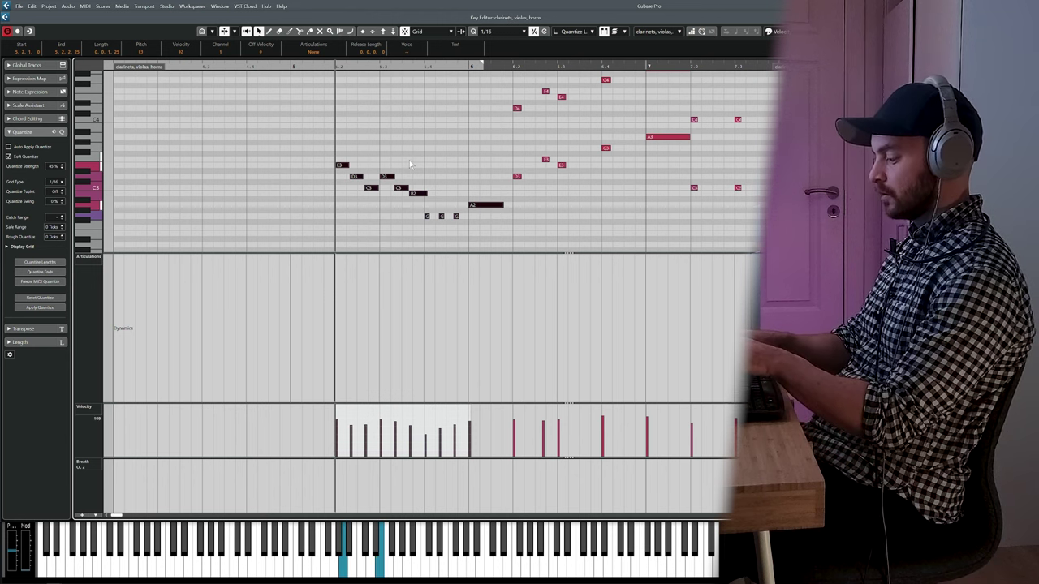
key("Return")
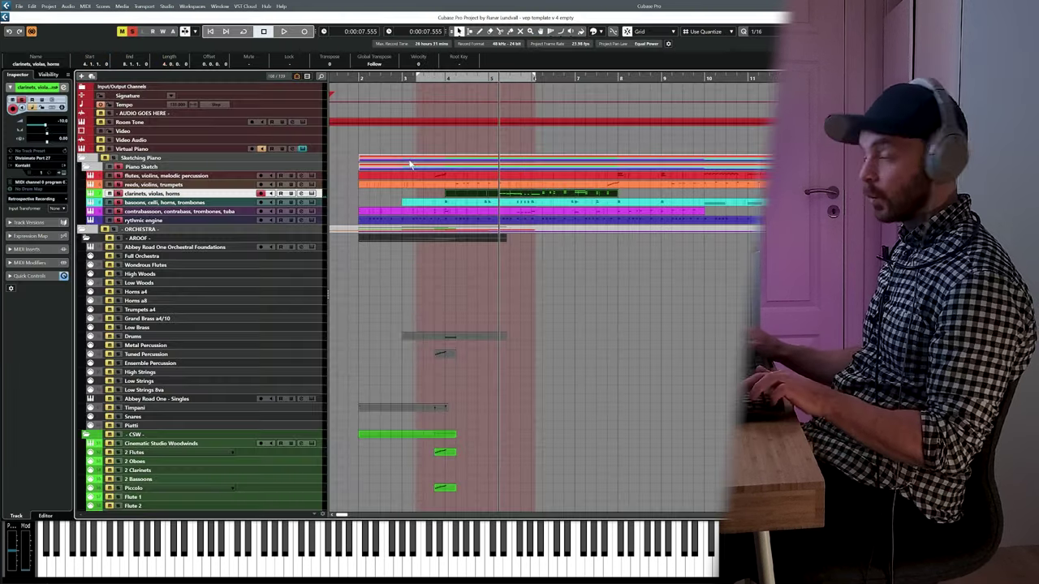
scroll(119, 356, "down", 5)
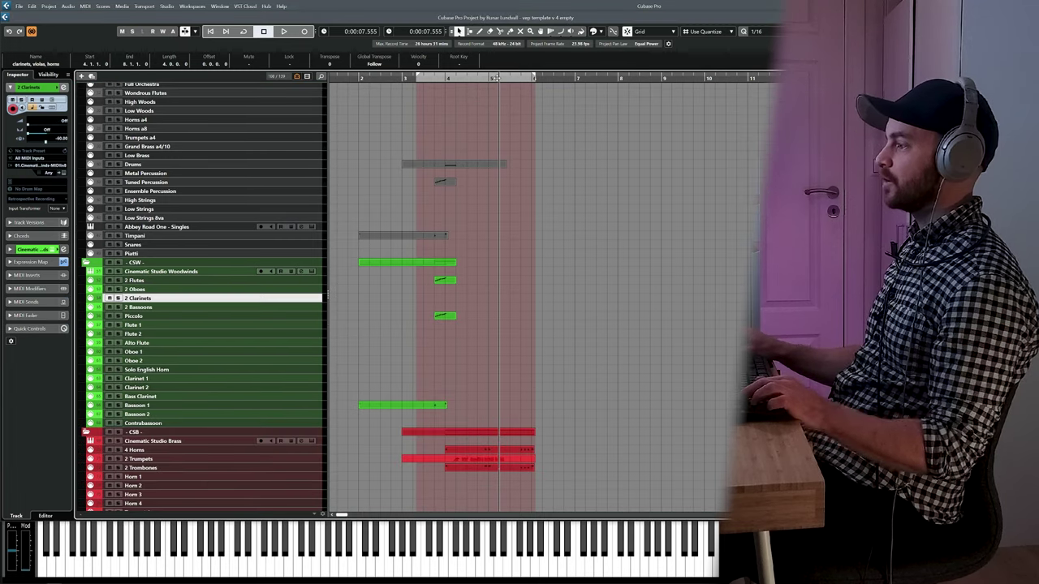
key("ctrl+v")
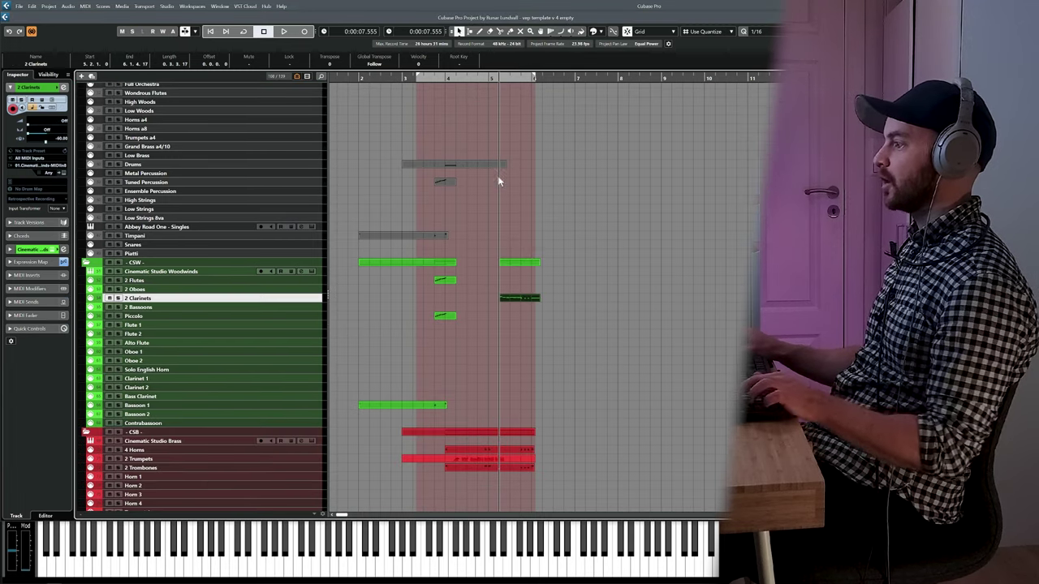
Step: Assign Repetitions to the 2 Clarinets run and Staccatissimo to its last note, draw a rising velocity ramp, and play it back
double_click(509, 303)
key("space")
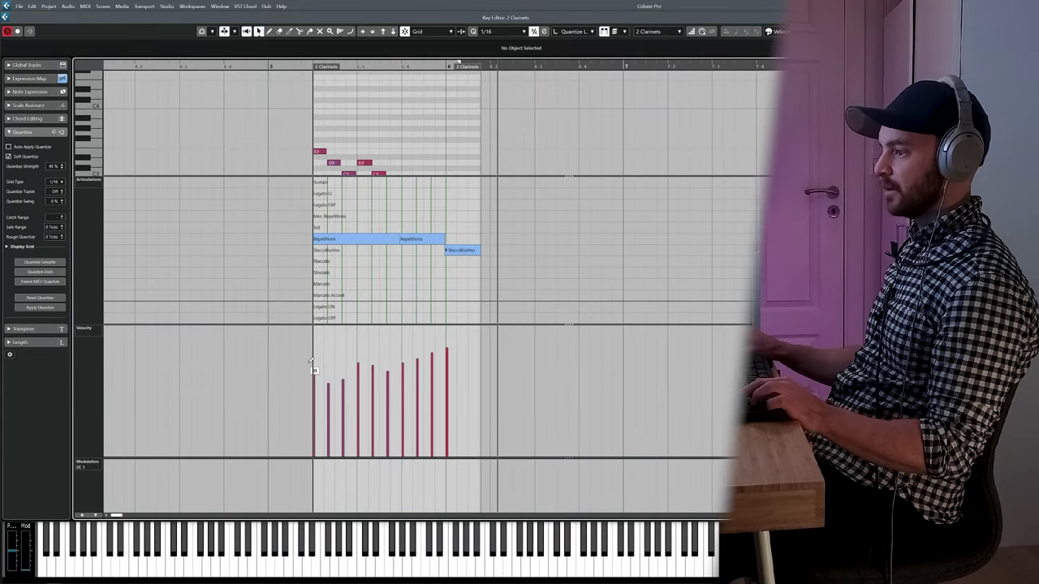
left_click_drag(312, 369, 447, 353)
left_click(301, 67)
key("space")
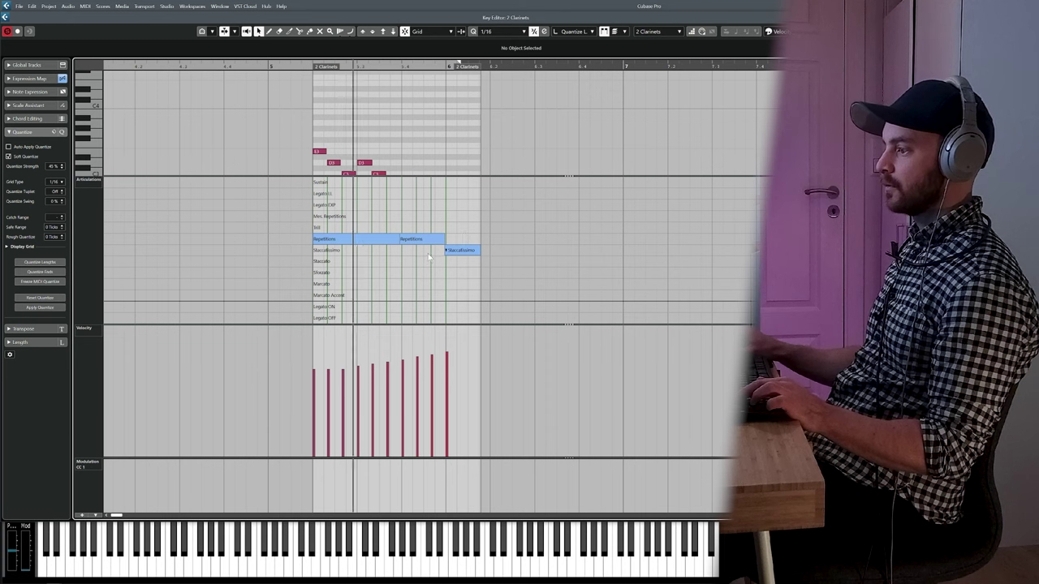
key("space")
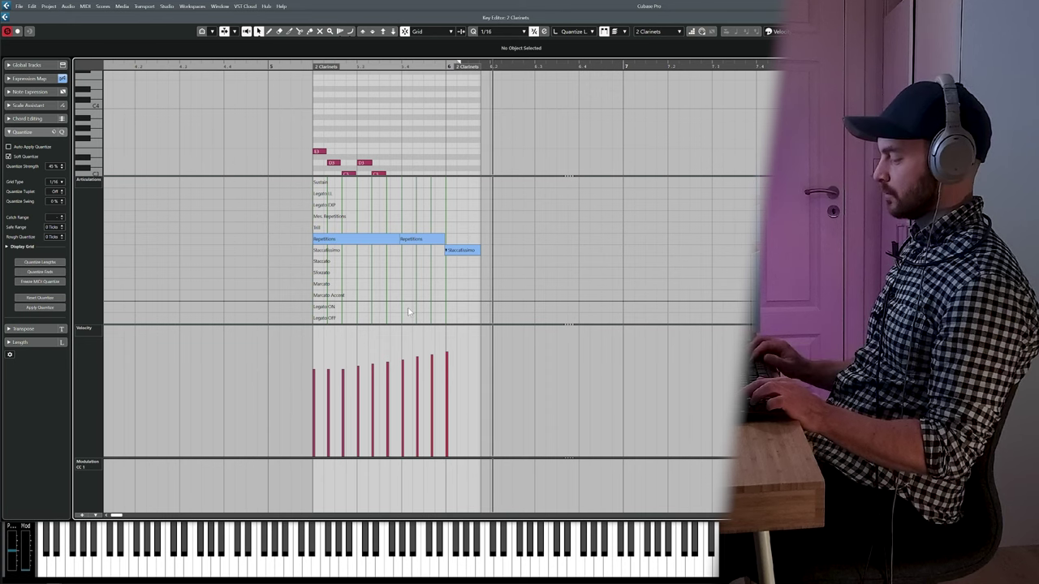
key("Return")
Step: Copy the 2 Clarinets part to the 2 Oboes track at the same position and transpose the oboe notes up an octave
scroll(473, 325, "right", 3)
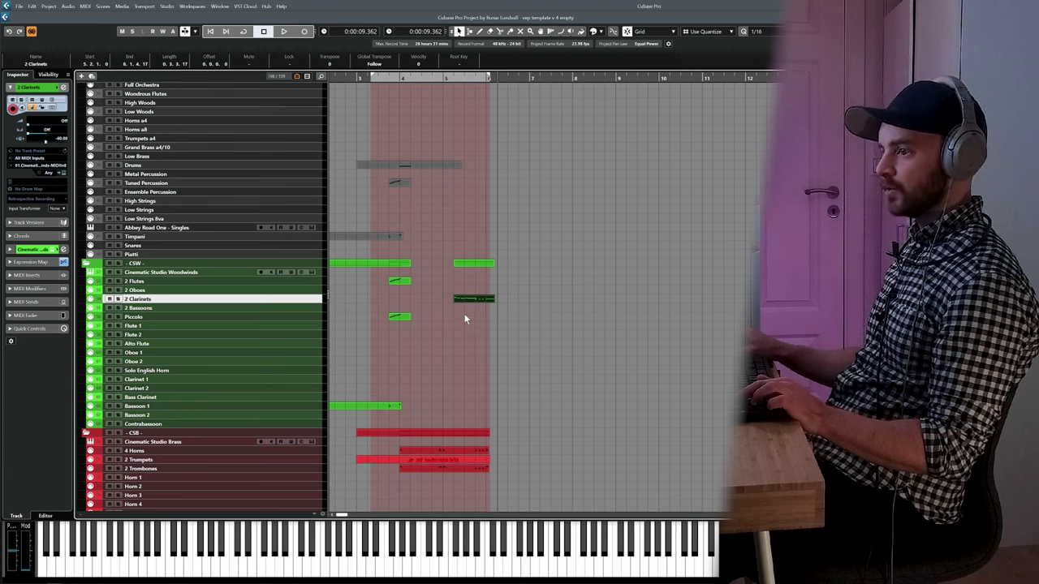
mouse_move(463, 302)
left_mouse_down()
mouse_move(465, 342)
mouse_move(464, 296)
left_mouse_up()
double_click(464, 296)
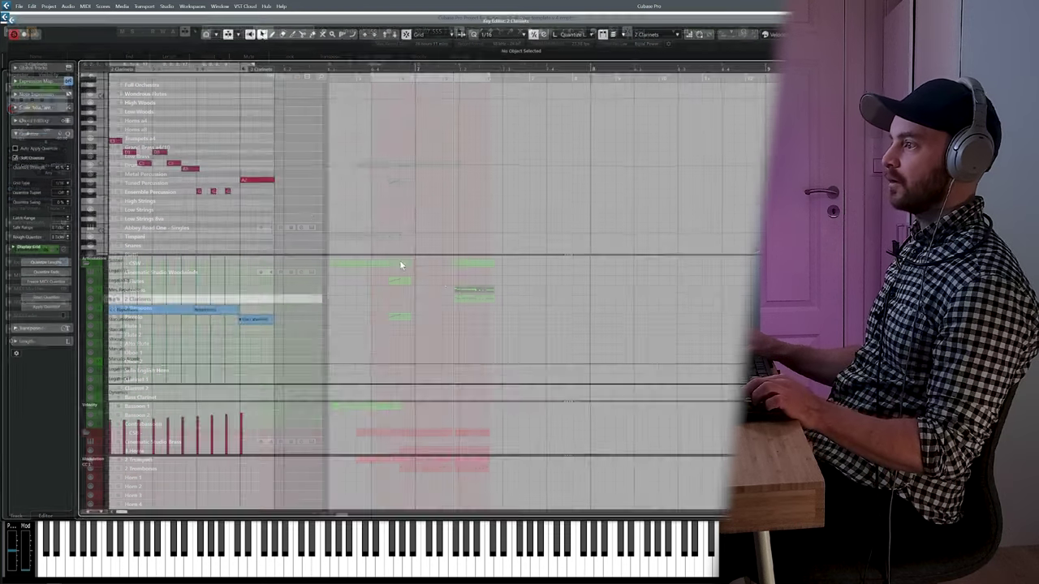
key("ctrl+a")
key("shift+Up")
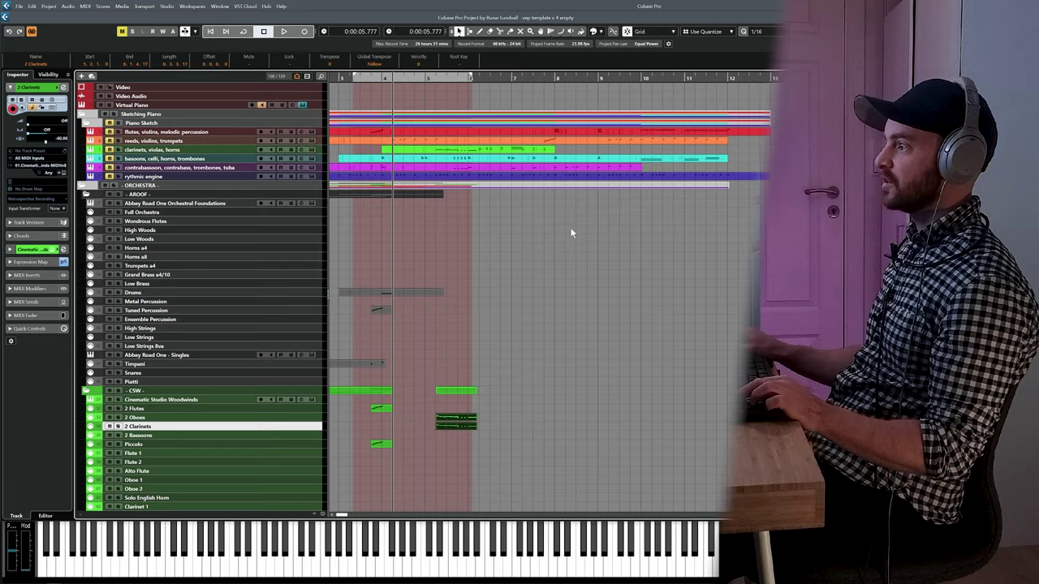
Step: Play back the arrangement around bar 5 and raise the velocities of the 2 Oboes run alongside the clarinets in the Key Editor
scroll(594, 204, "down", 5)
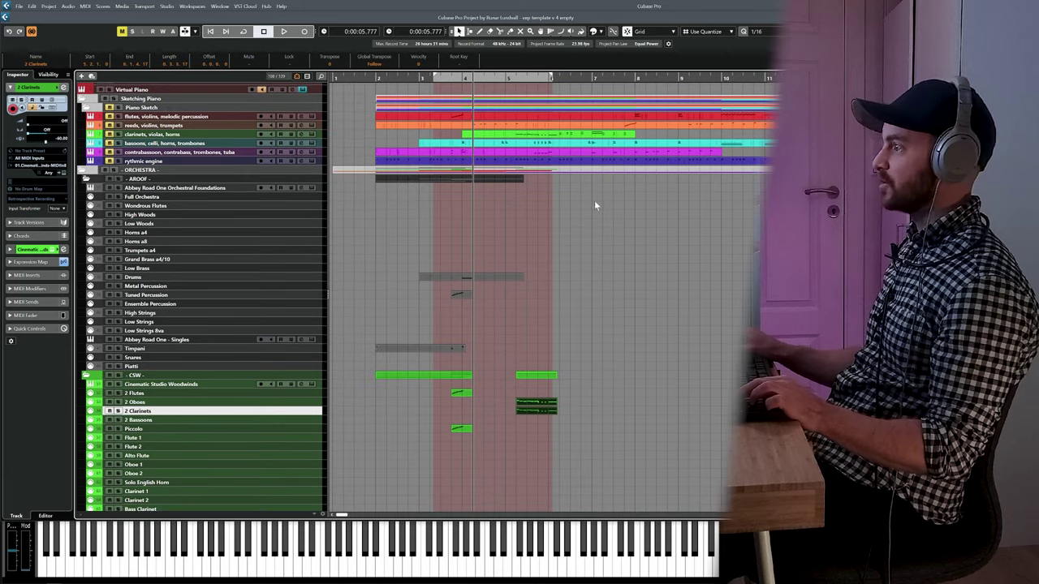
scroll(641, 268, "down", 3)
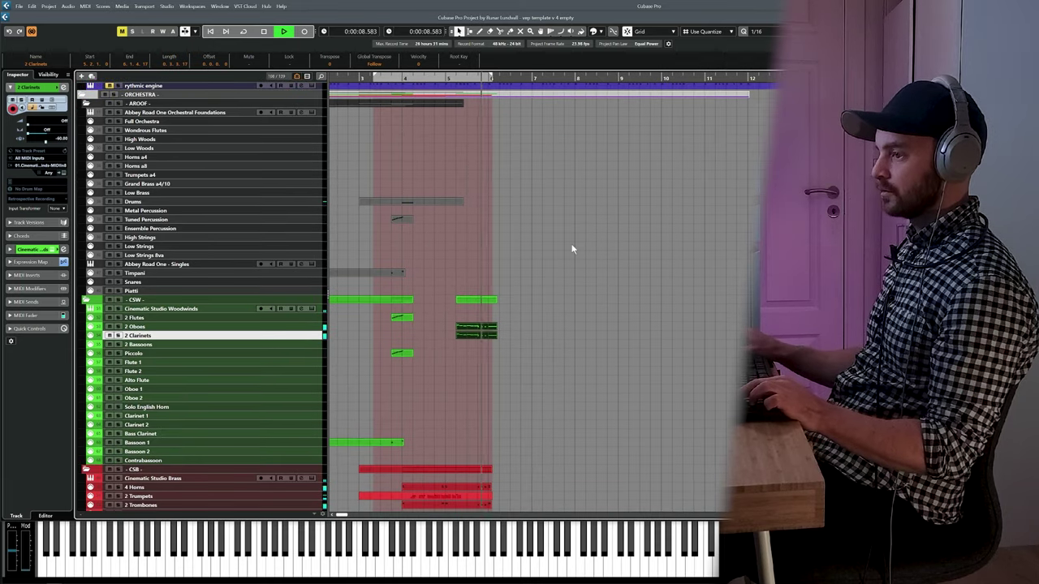
key("space")
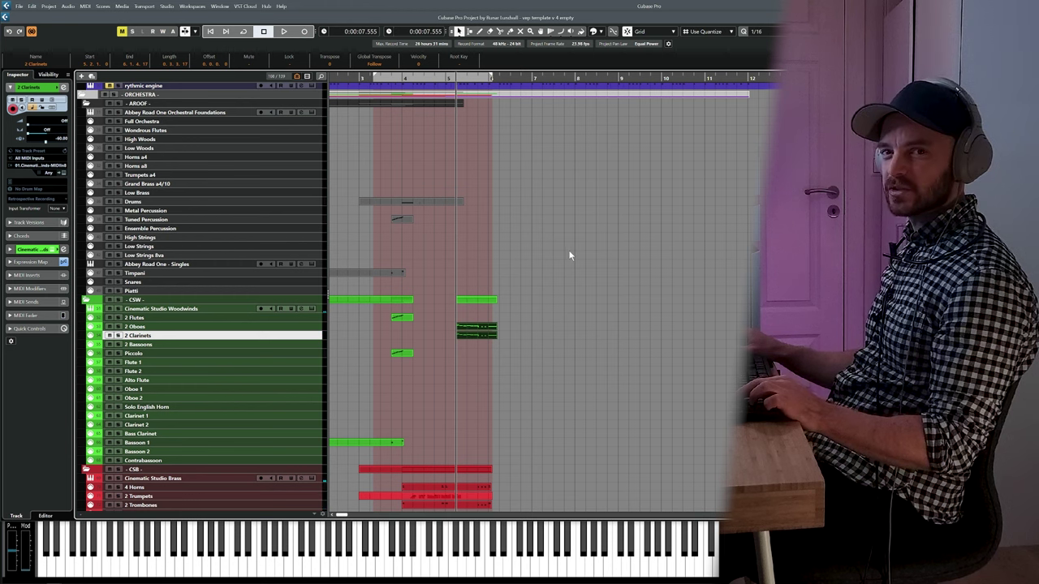
double_click(470, 331)
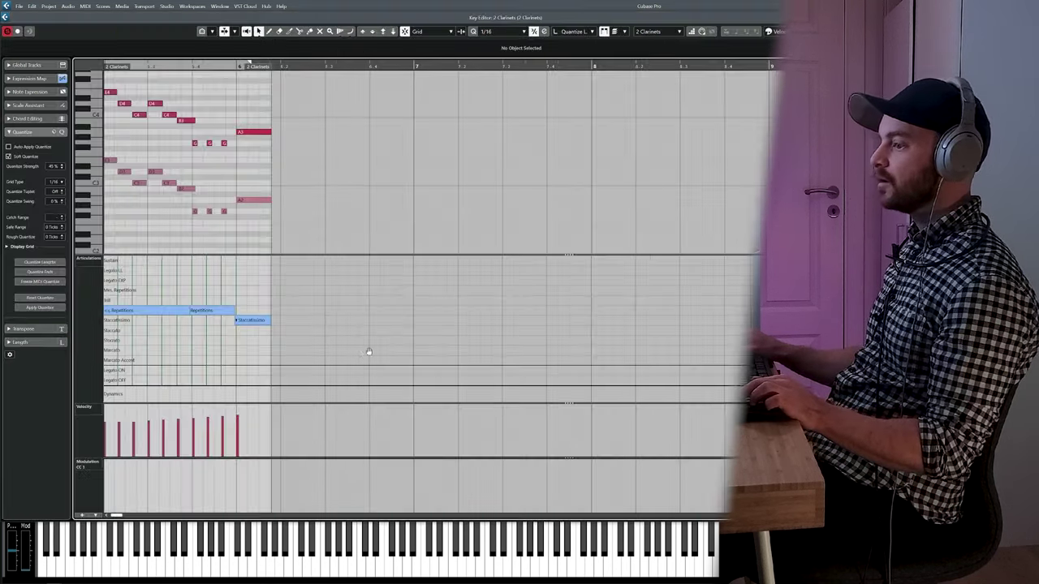
key("space")
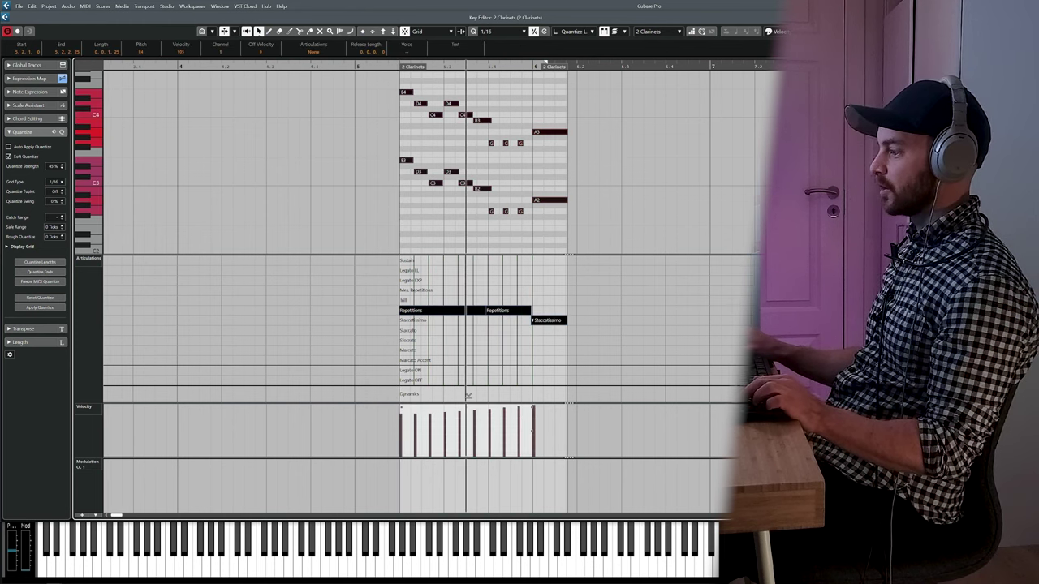
key("Return")
Step: Raise the velocities of all notes in the 2 Clarinets part and play the passage back
double_click(484, 336)
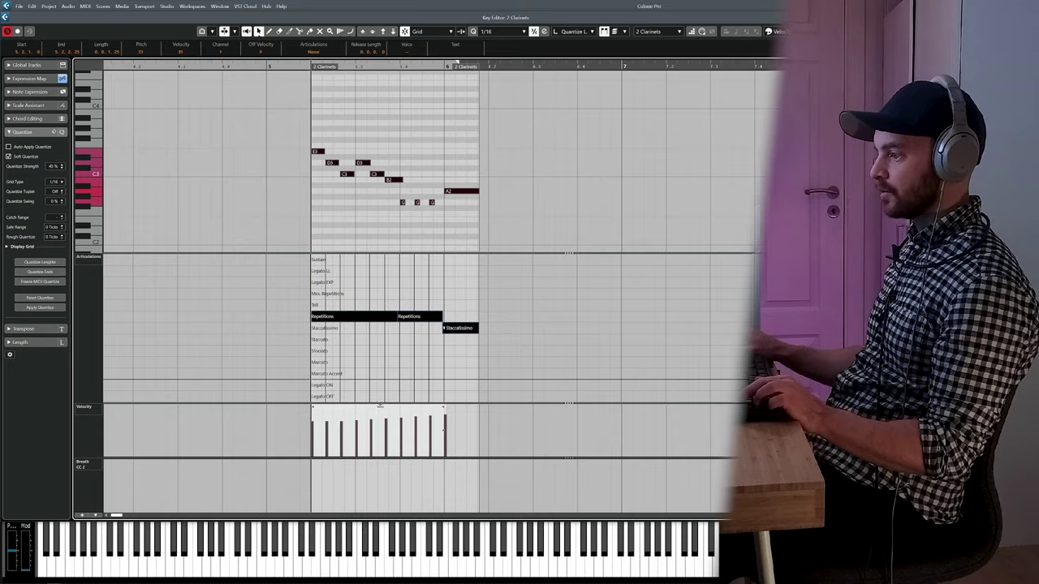
key("Escape")
scroll(487, 243, "up", 5)
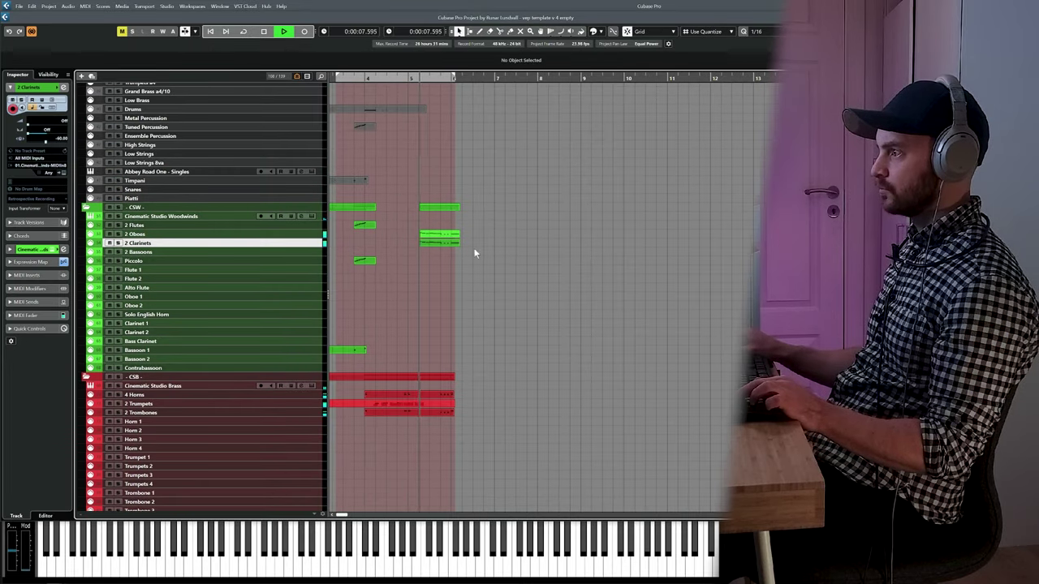
key("space")
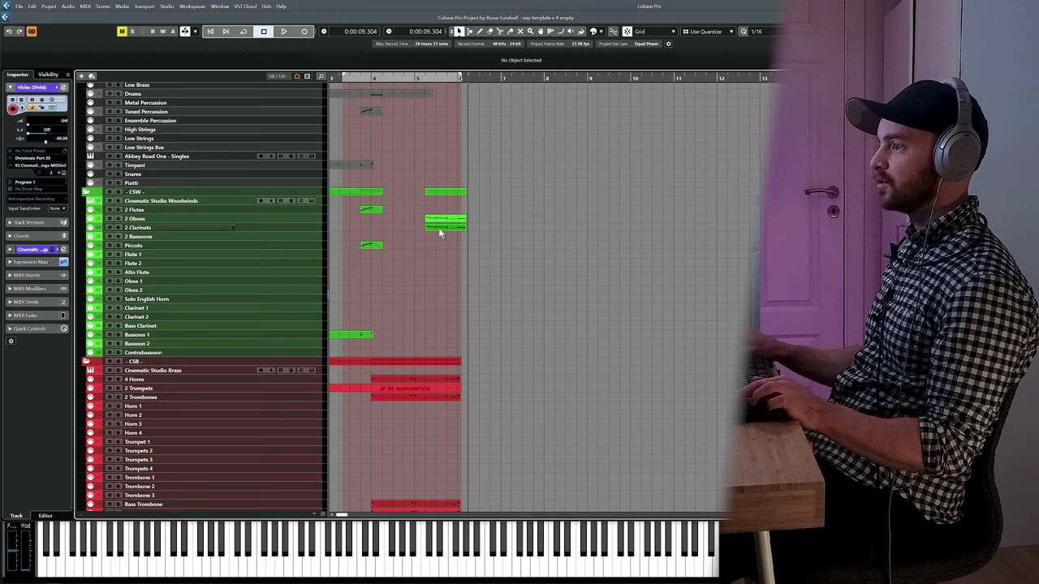
Step: Copy the 2 Clarinets part to the Violas (Divisi) track at bar 5 beat 2, assign Spiccato, and lengthen the repeated G2 notes
left_click(439, 228)
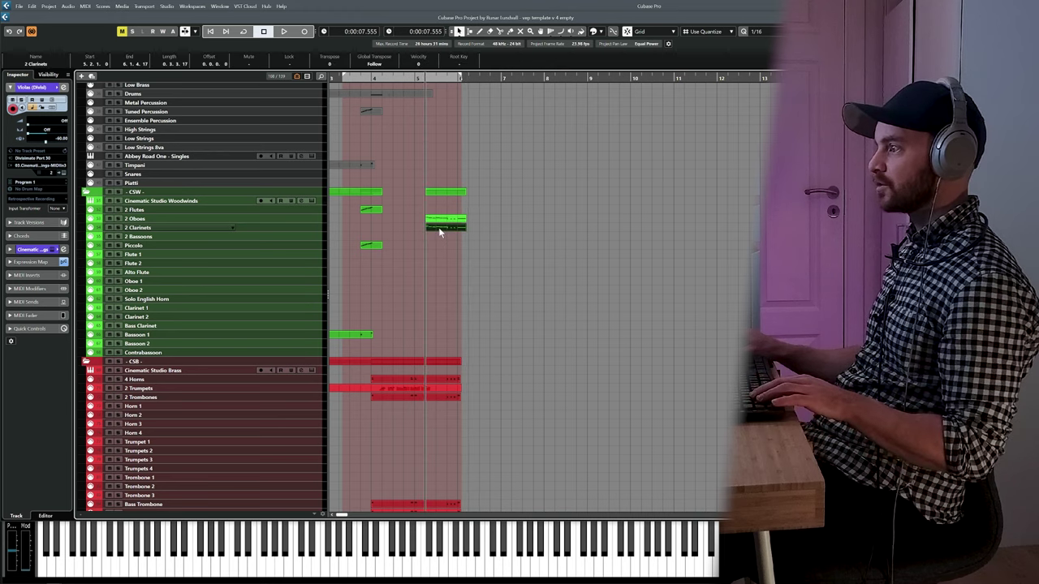
scroll(441, 276, "down", 6)
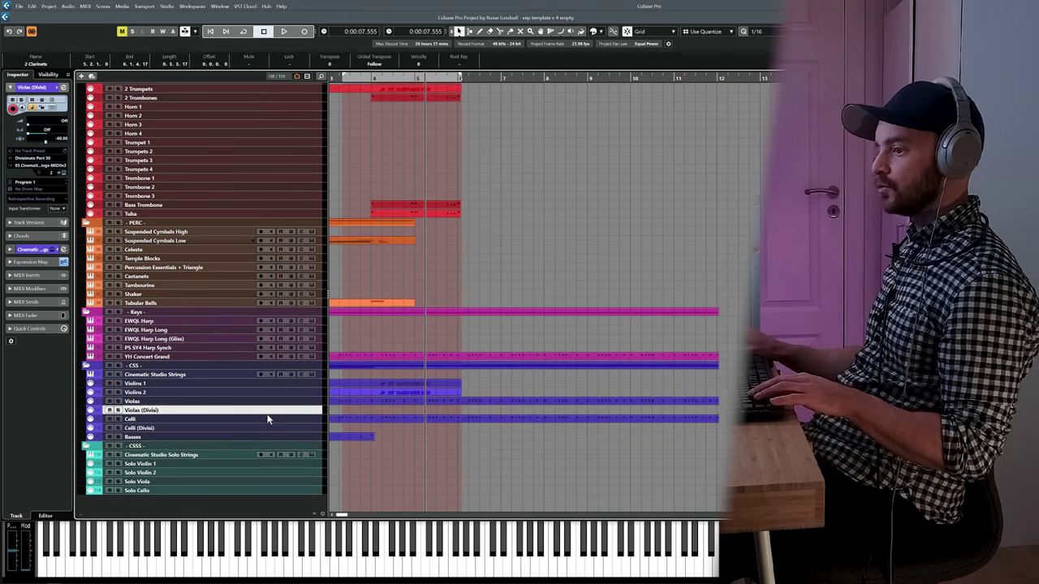
key("ctrl+v")
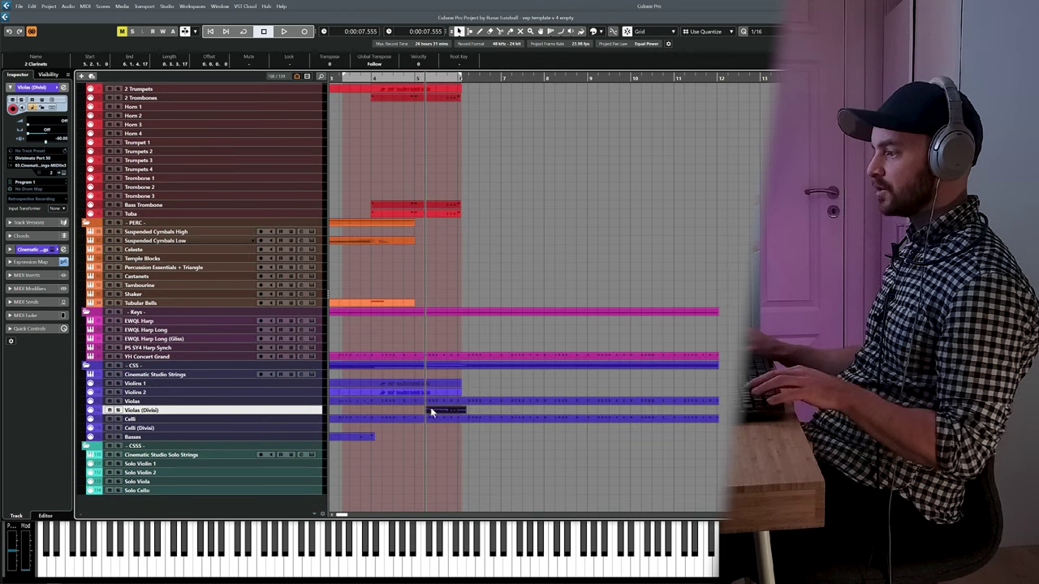
double_click(434, 412)
key("space")
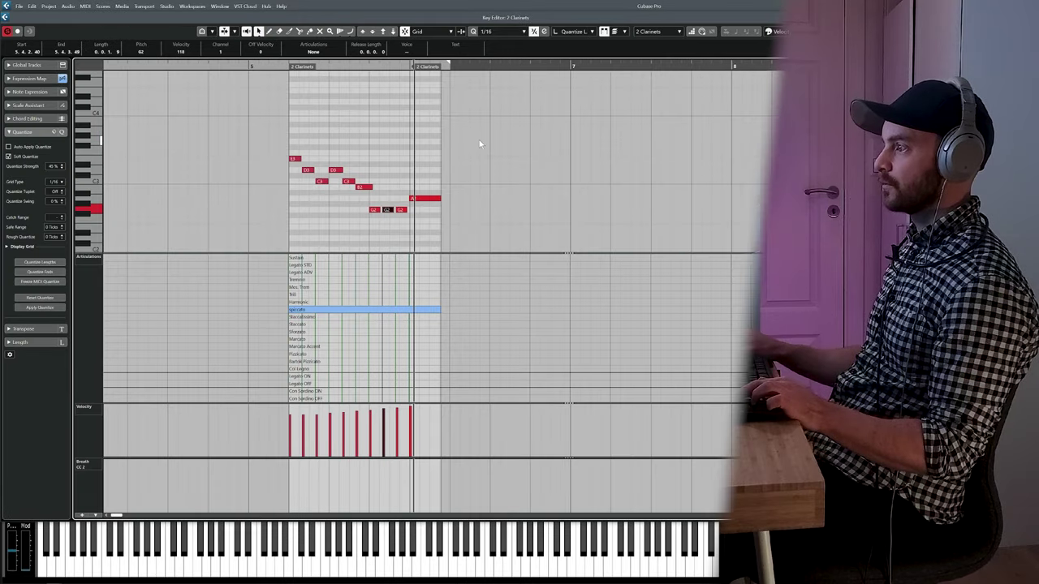
Step: Compare the Violas (Divisi) part with the oboe and clarinet parts in the Key Editor while playing them back
key("space")
key("space")
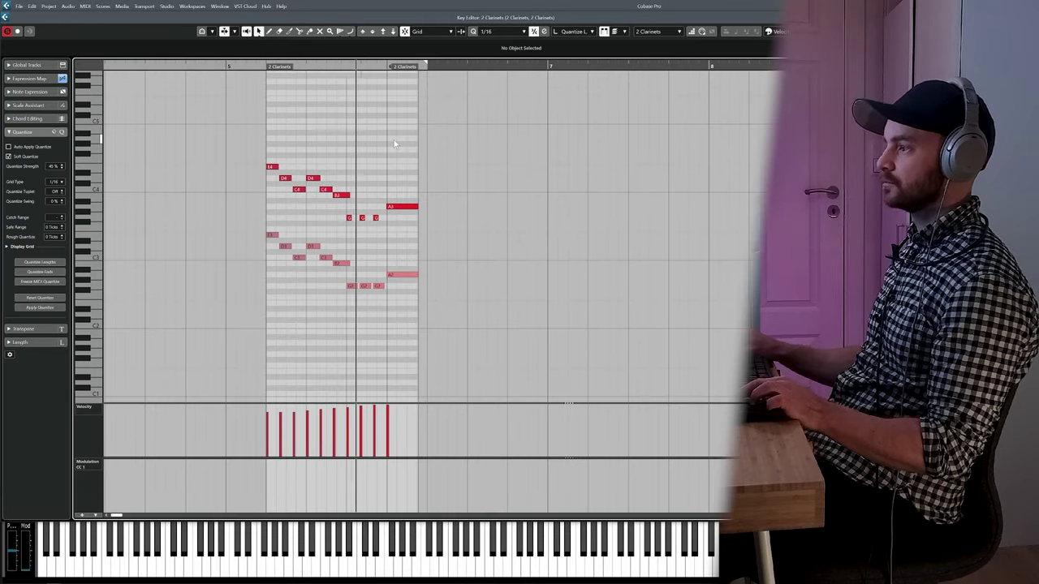
key("Return")
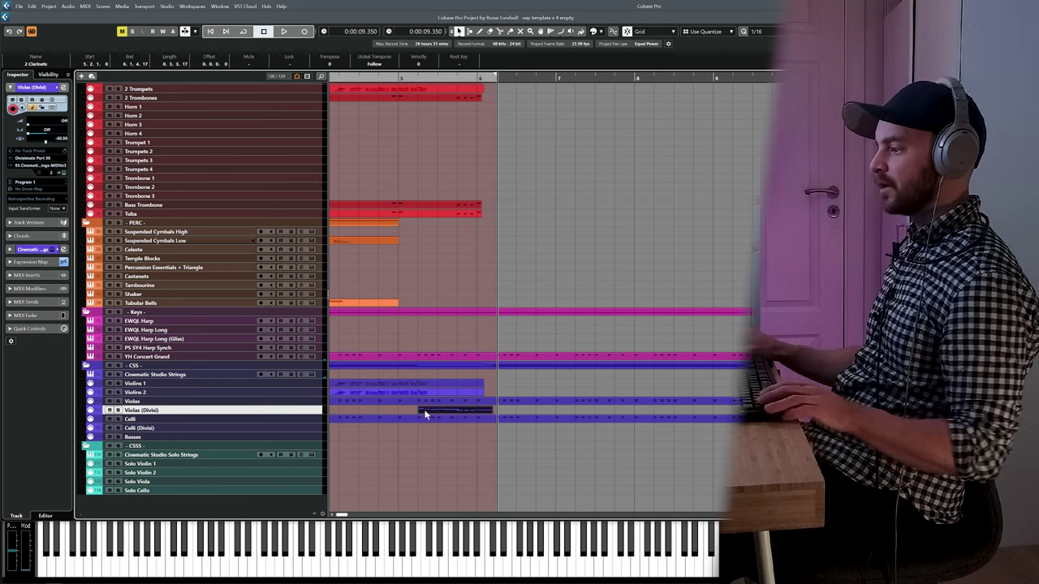
Step: Copy the Violas (Divisi) part to the Celli (Divisi) track, transpose the cello notes down an octave, and play the passage
left_click_drag(425, 415, 428, 436)
key("Return")
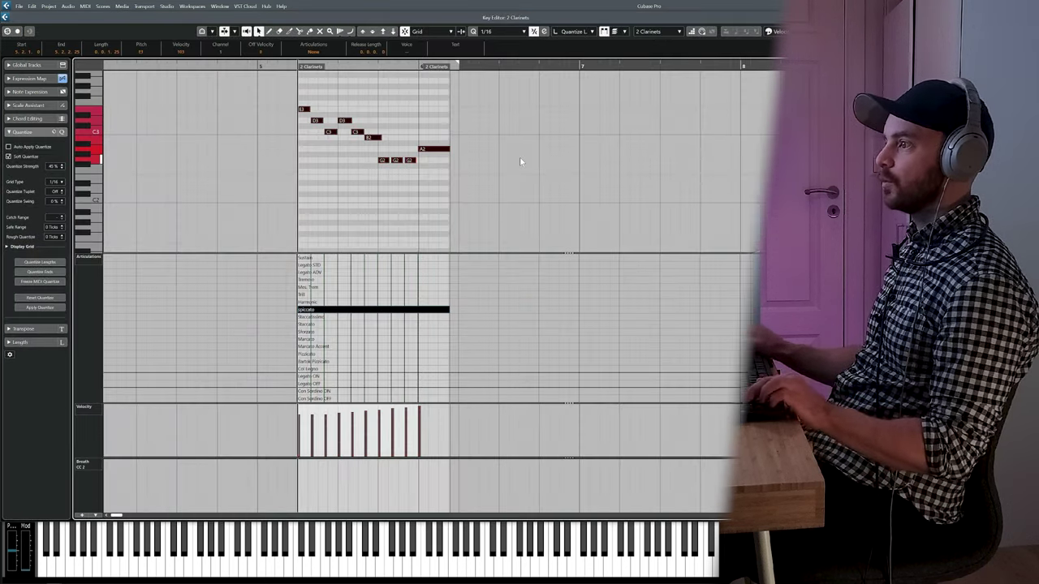
key("Return")
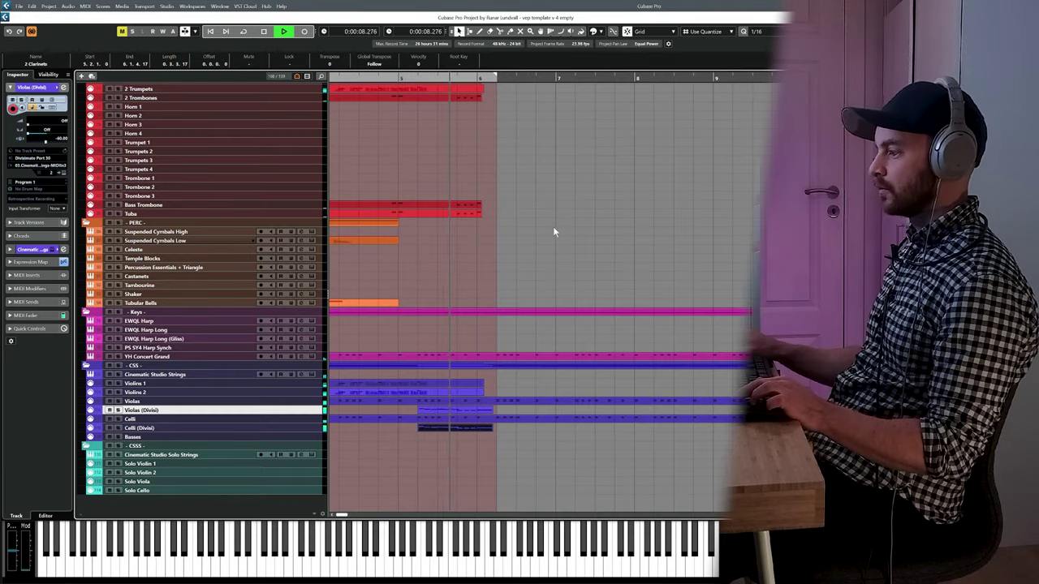
key("space")
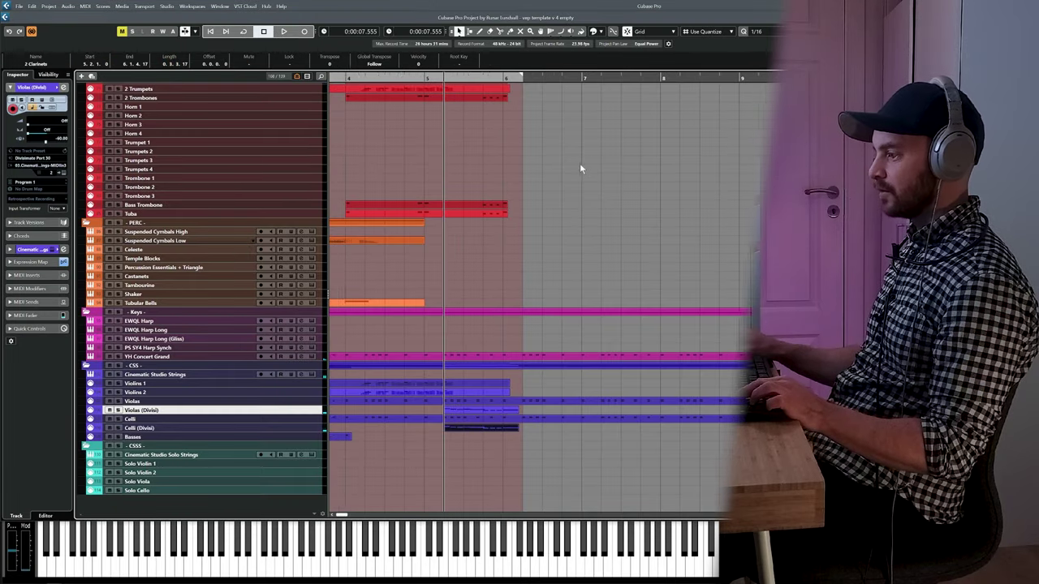
Step: Copy the last four notes of the Celli (Divisi) run, three G1 and one A1, to the Basses track at bar 5 beat 4
key("Return")
left_click_drag(411, 121, 356, 155)
key("l")
left_click_drag(406, 67, 435, 75)
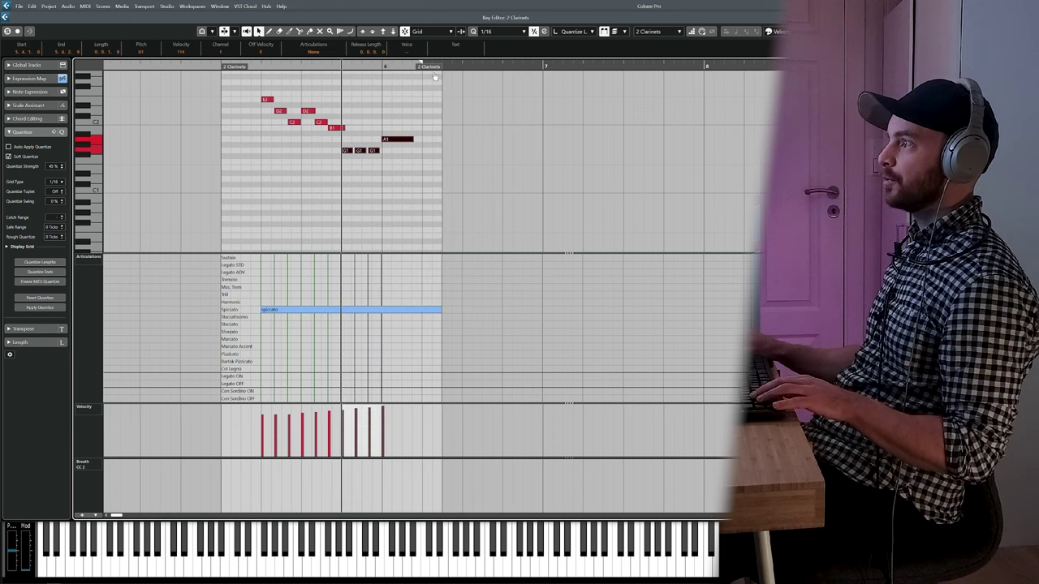
key("Return")
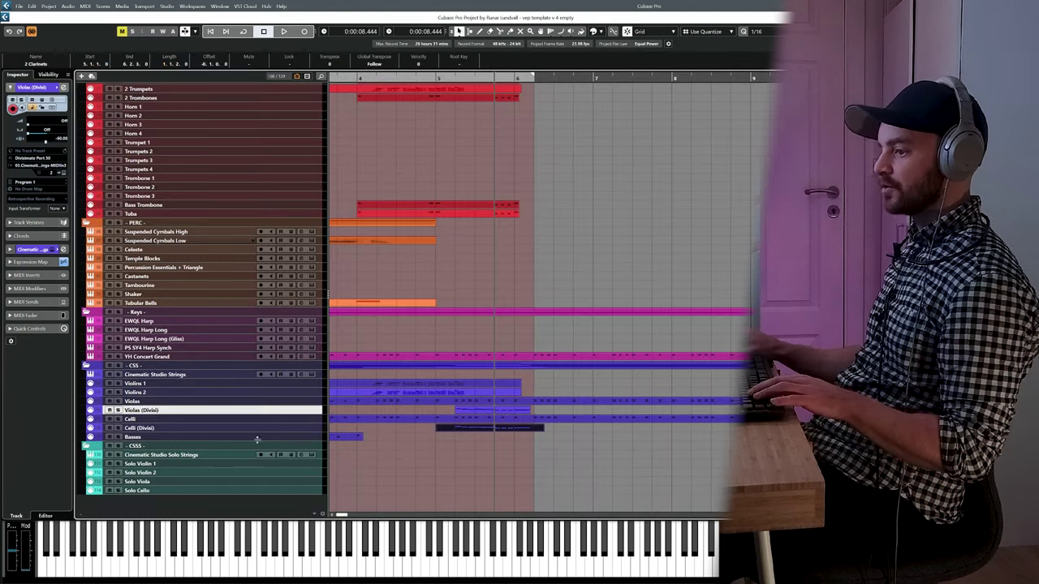
left_click(258, 438)
key("ctrl+v")
Step: Transpose the new Basses notes down an octave and play them together with the divisi viola and cello parts in the Key Editor
key("Return")
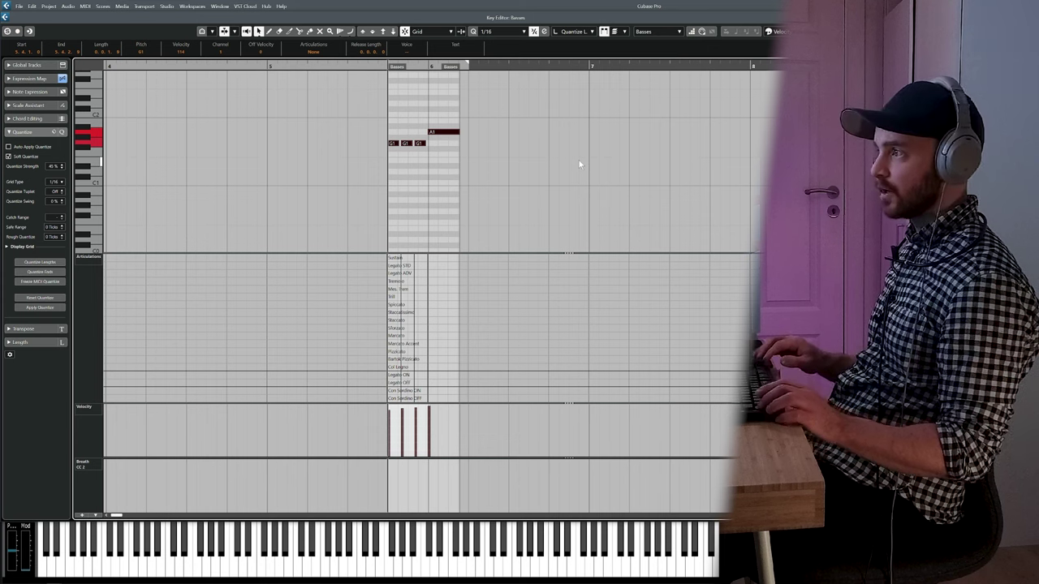
key("shift+Down")
key("h")
key("h")
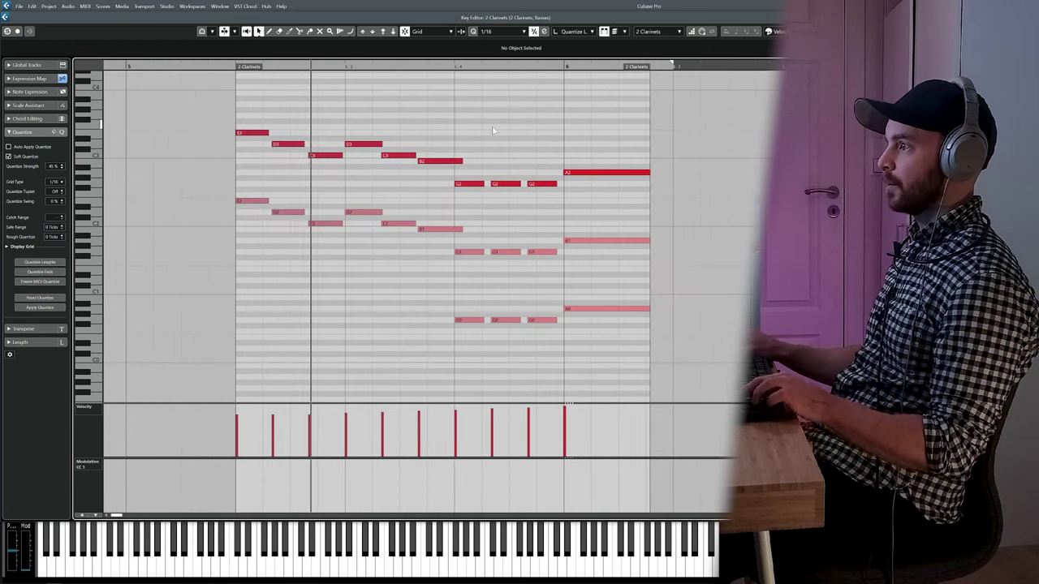
key("space")
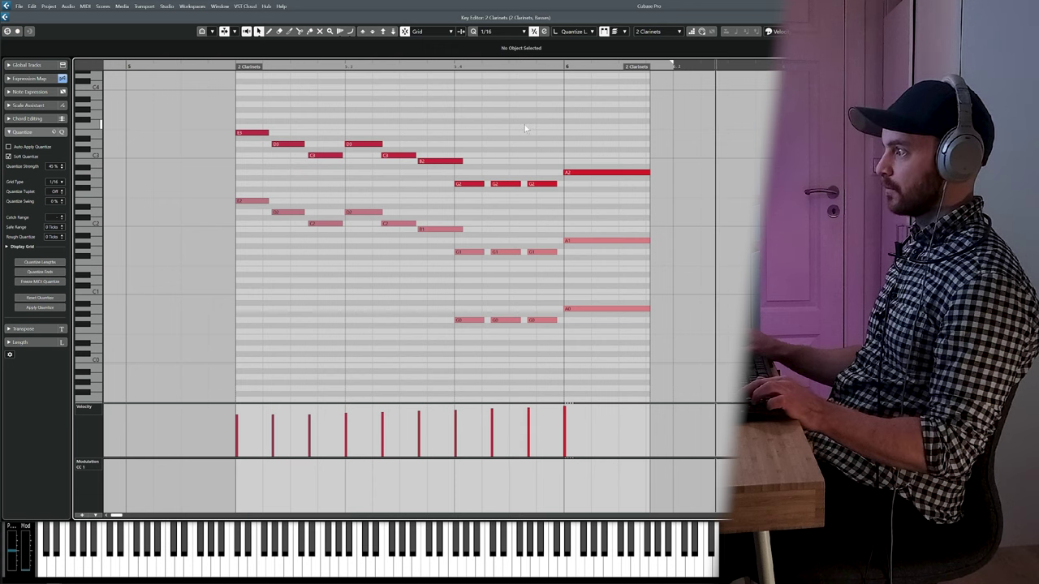
Step: Open the Basses part at bar 5 beat 4 in the Key Editor and select all its notes
key("Return")
left_click(609, 224)
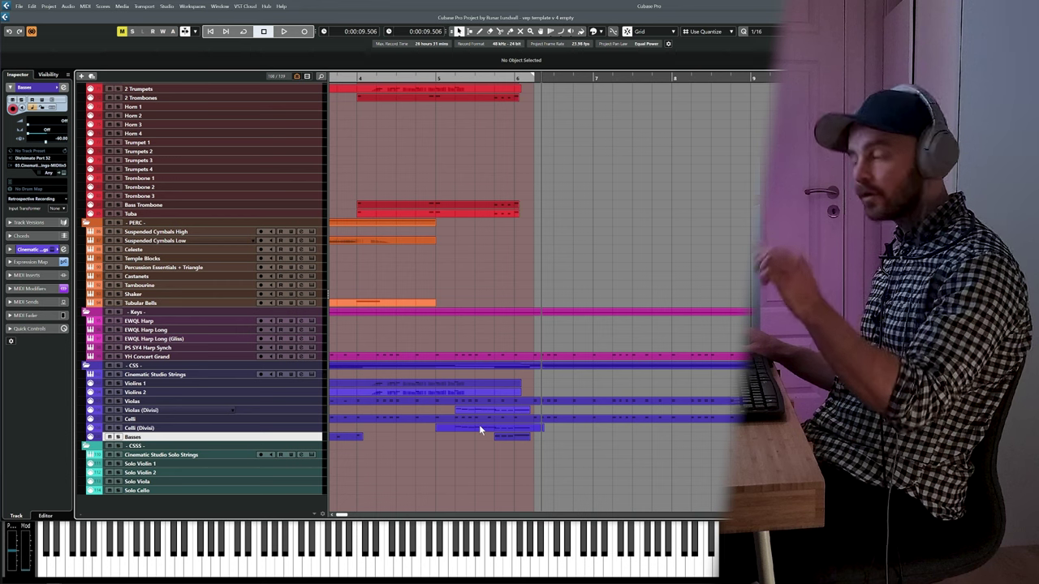
double_click(511, 436)
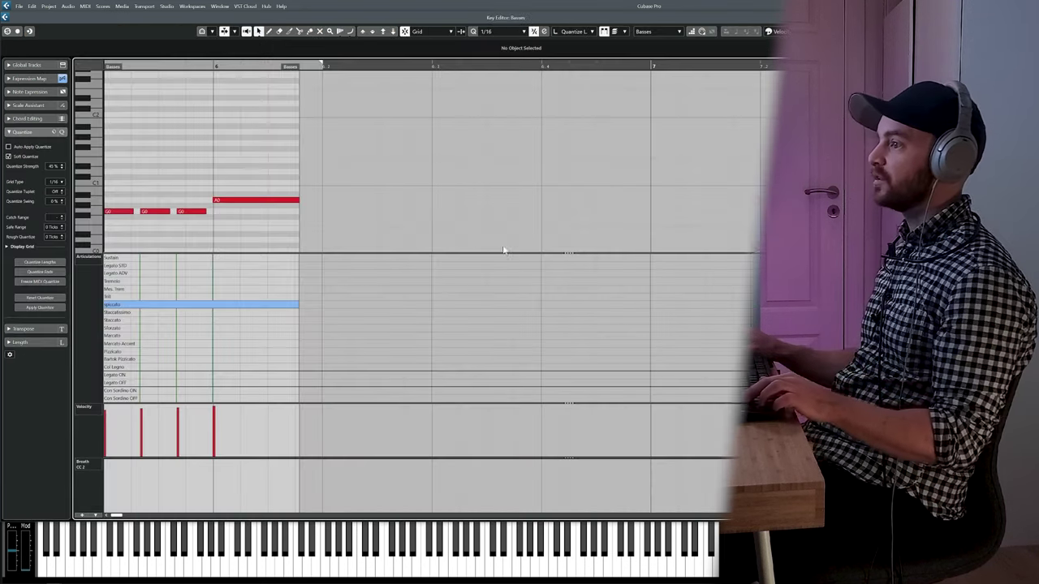
key("ctrl+a")
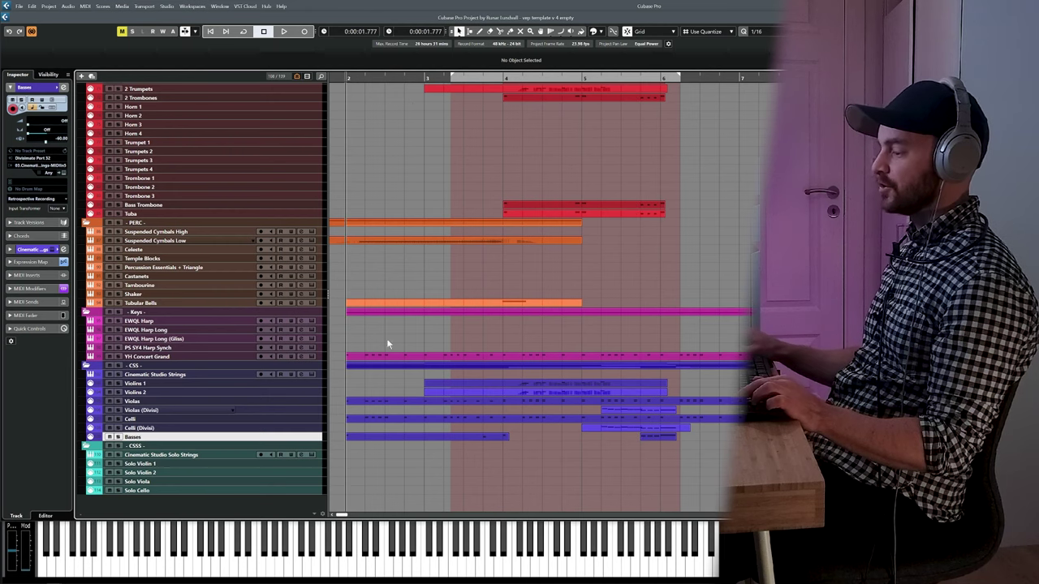
Step: Extend the earlier Basses part, which begins at bar 2, to just past the start of bar 6
left_click(400, 435)
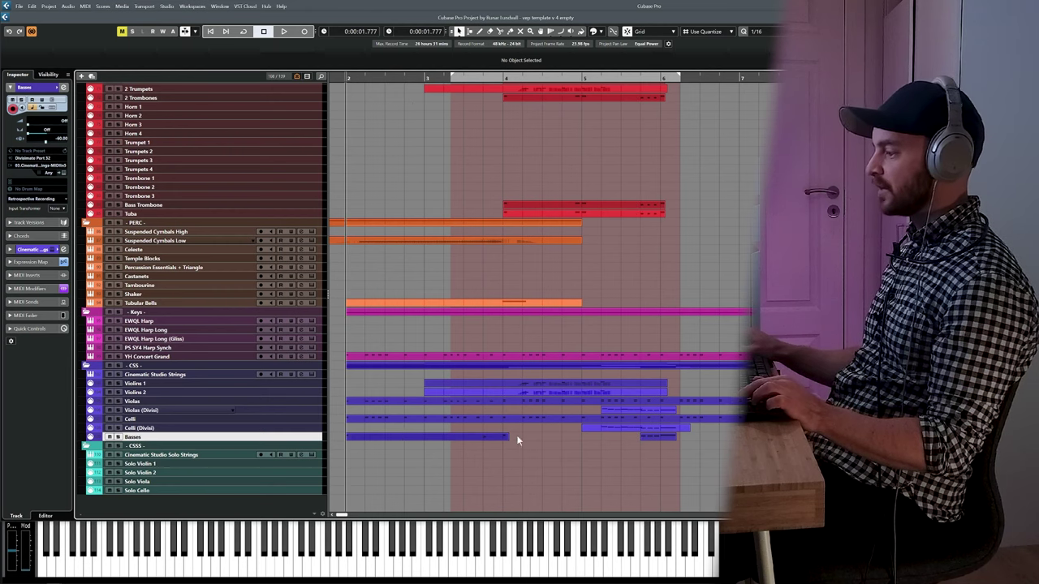
left_click_drag(638, 439, 635, 435)
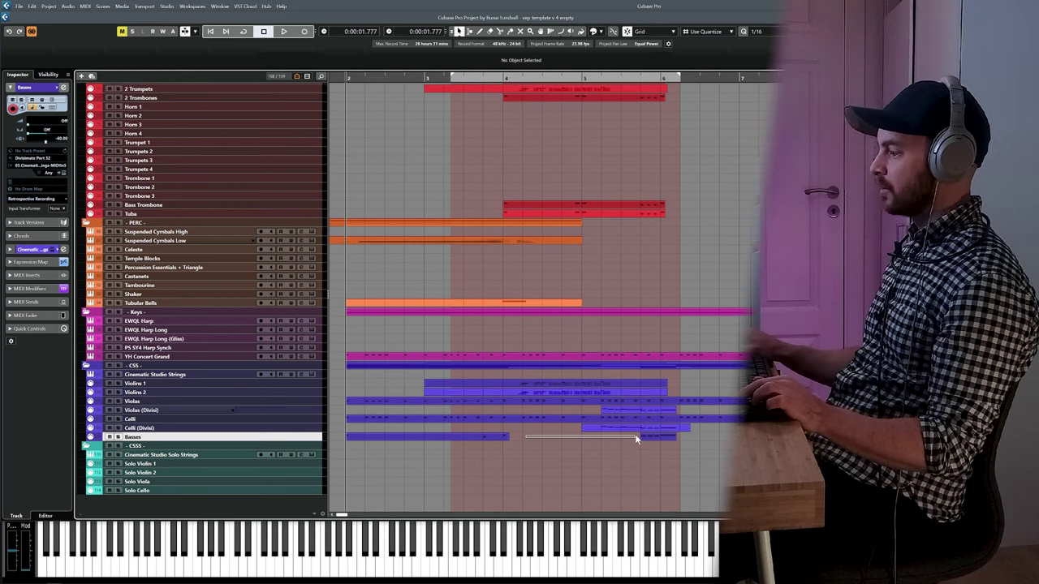
double_click(427, 439)
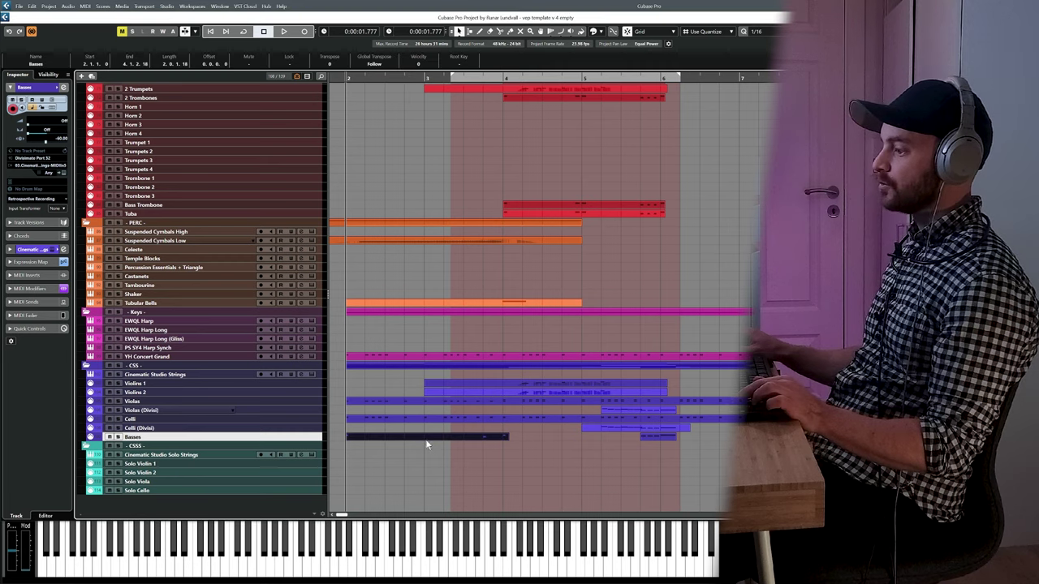
key("g")
key("g")
scroll(384, 187, "up", 1)
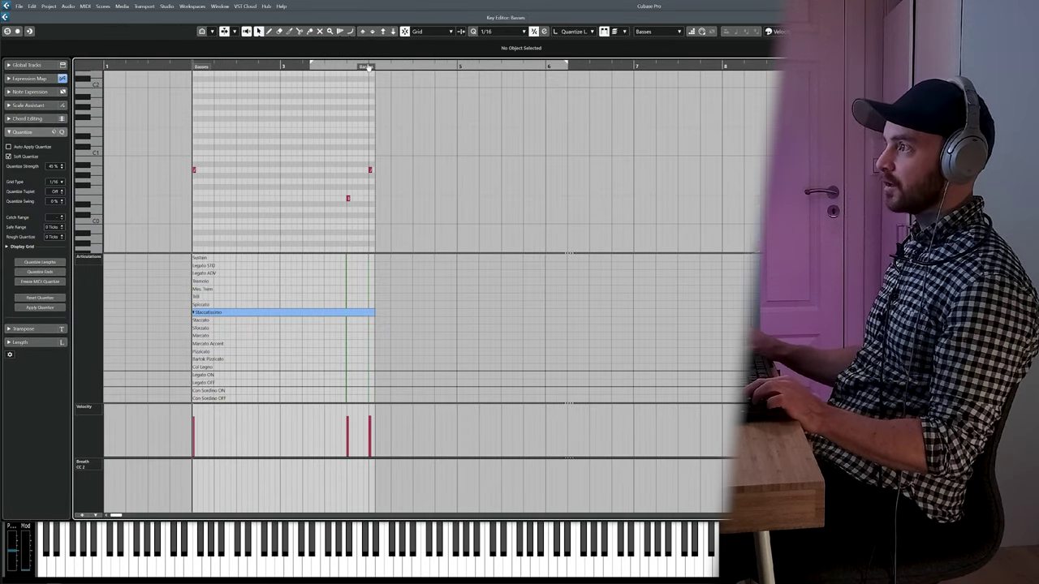
left_click_drag(373, 67, 556, 68)
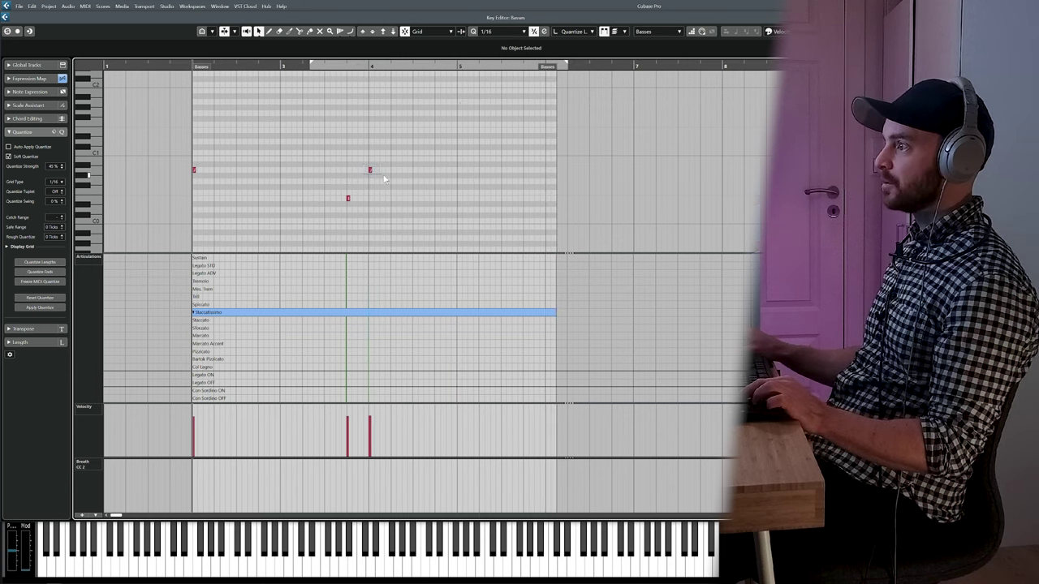
Step: Select the A0 note at bar 4 in the Basses part and play the passage following it
left_click_drag(390, 185, 389, 184)
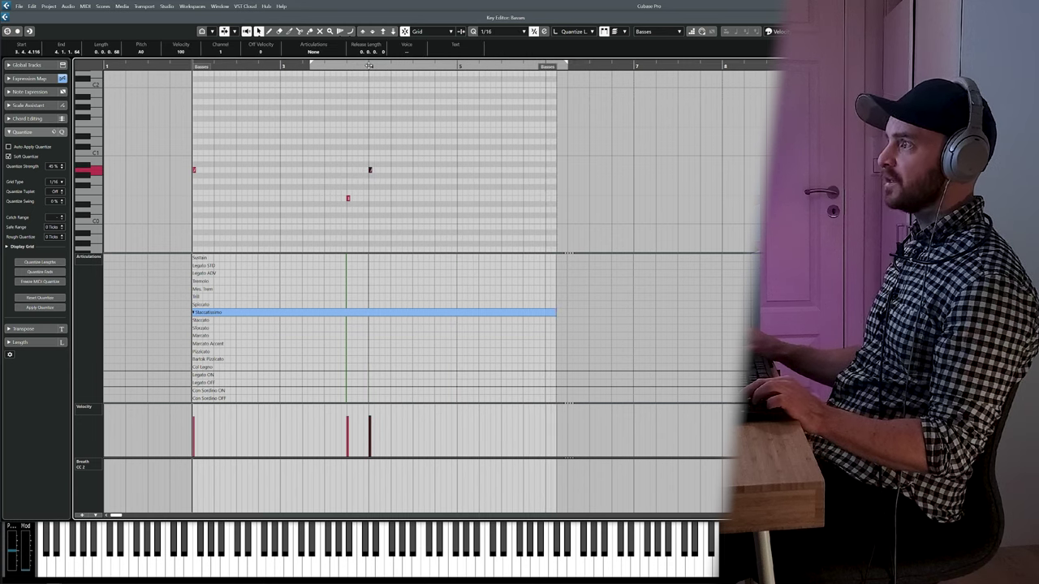
key("space")
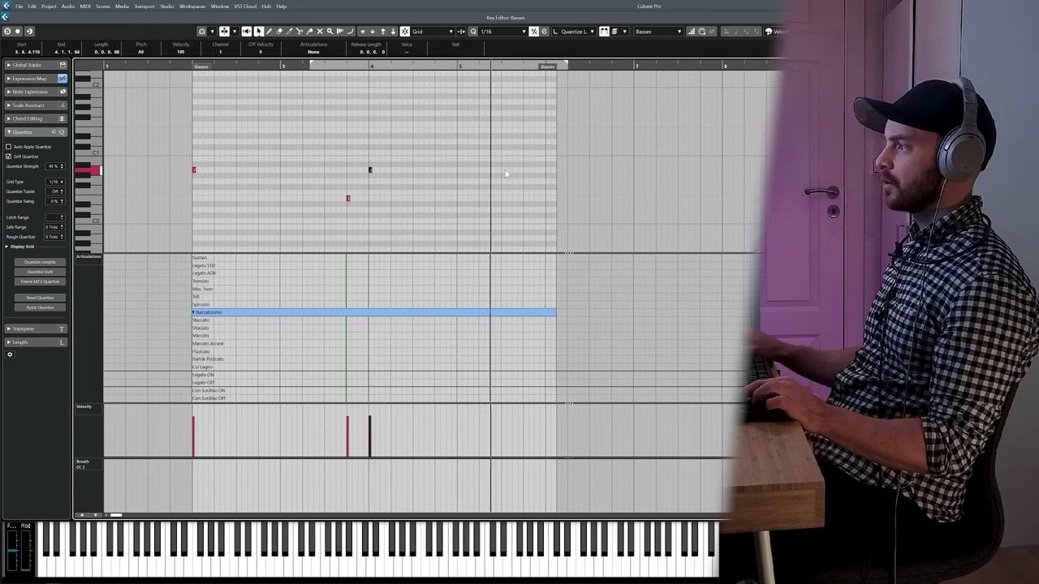
key("space")
key("Return")
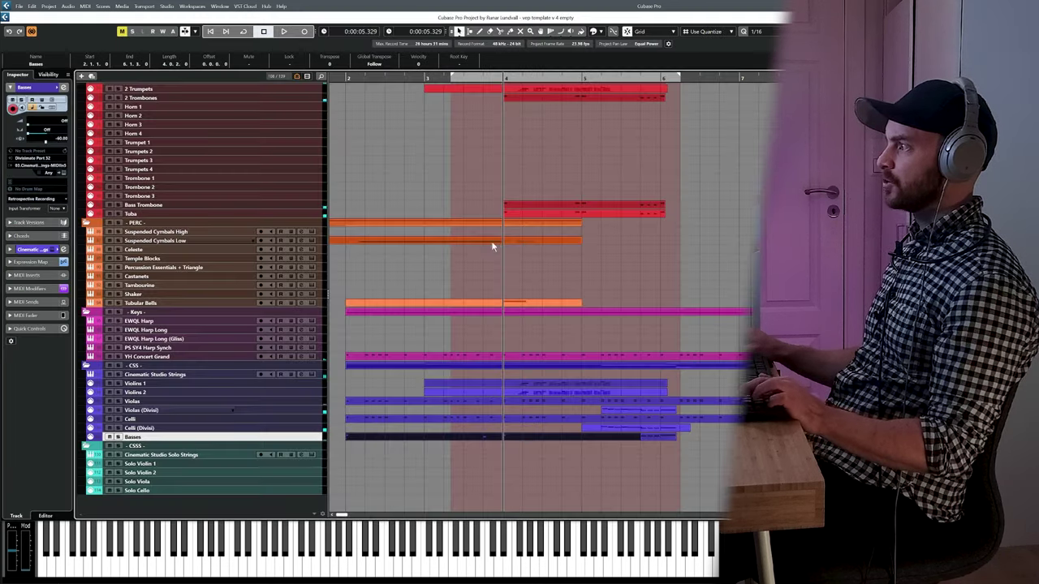
scroll(673, 457, "right", 2)
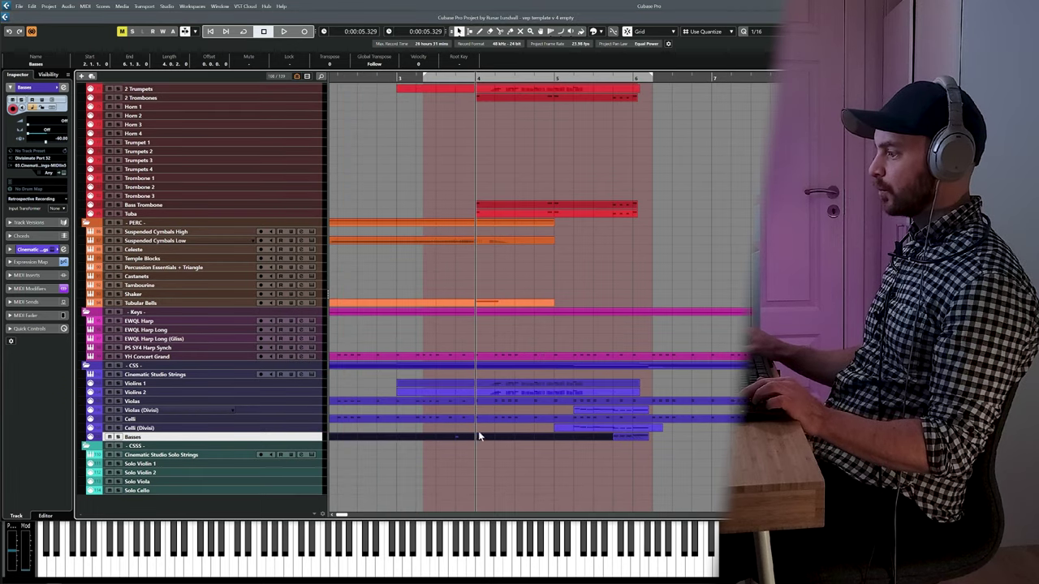
left_click(589, 445)
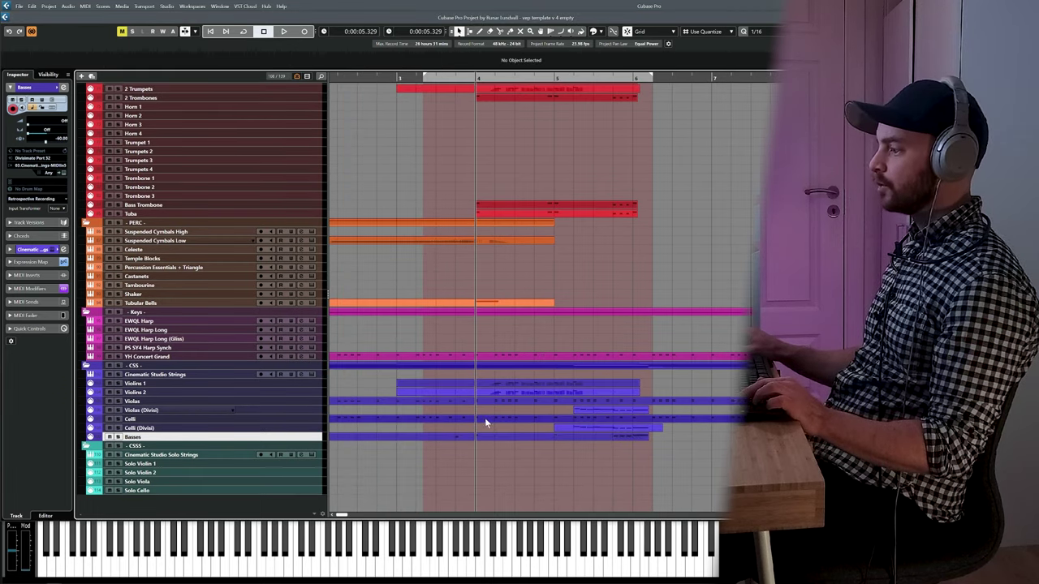
Step: Copy the Celli A1 rhythm notes from bar 4 through bar 5 beat 3 into the Basses part at bar 4, transposed down an octave
double_click(485, 421)
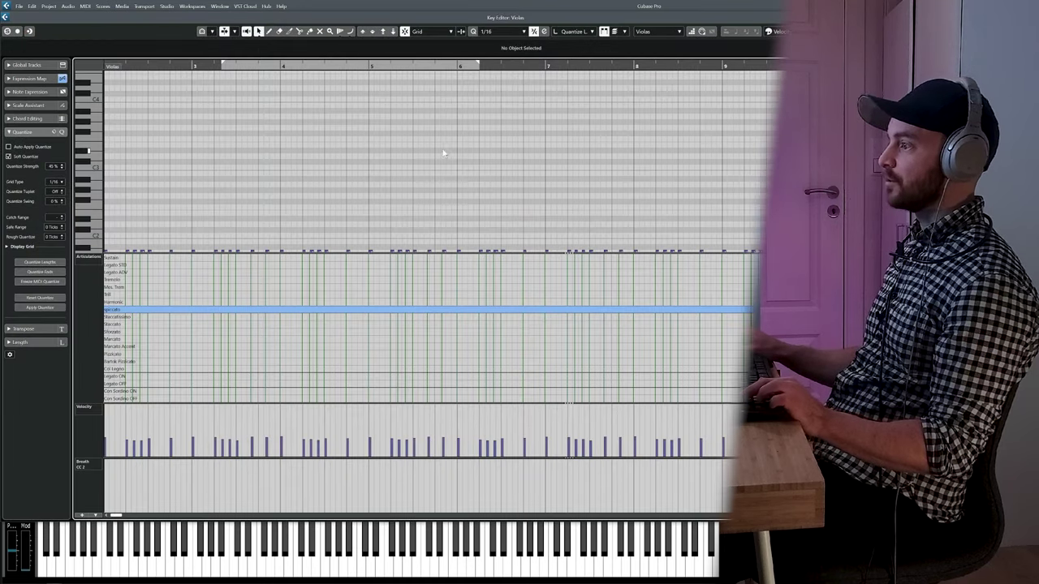
scroll(443, 152, "down", 3)
left_click_drag(430, 194, 276, 130)
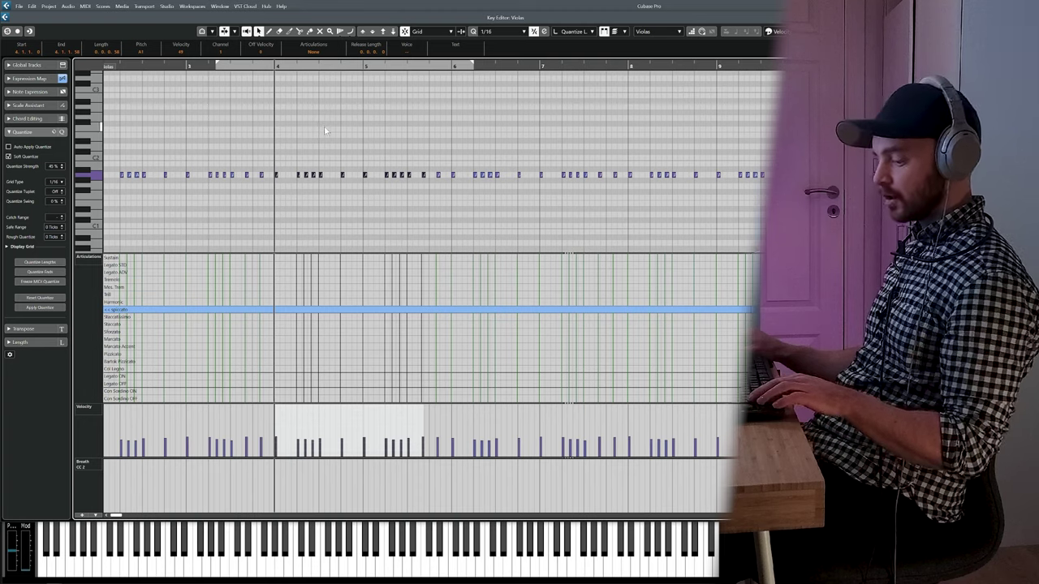
key("Escape")
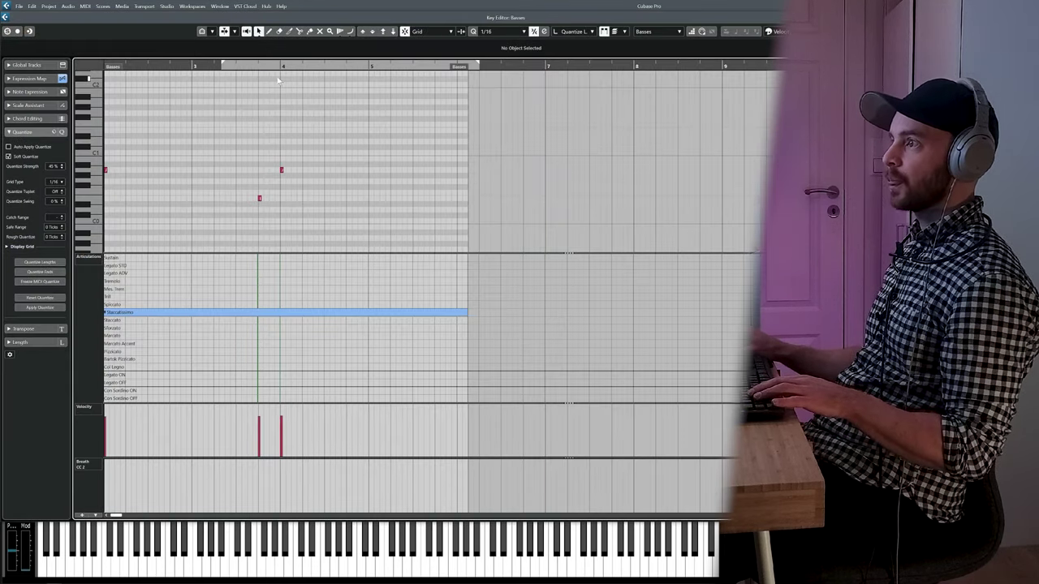
left_click(280, 67)
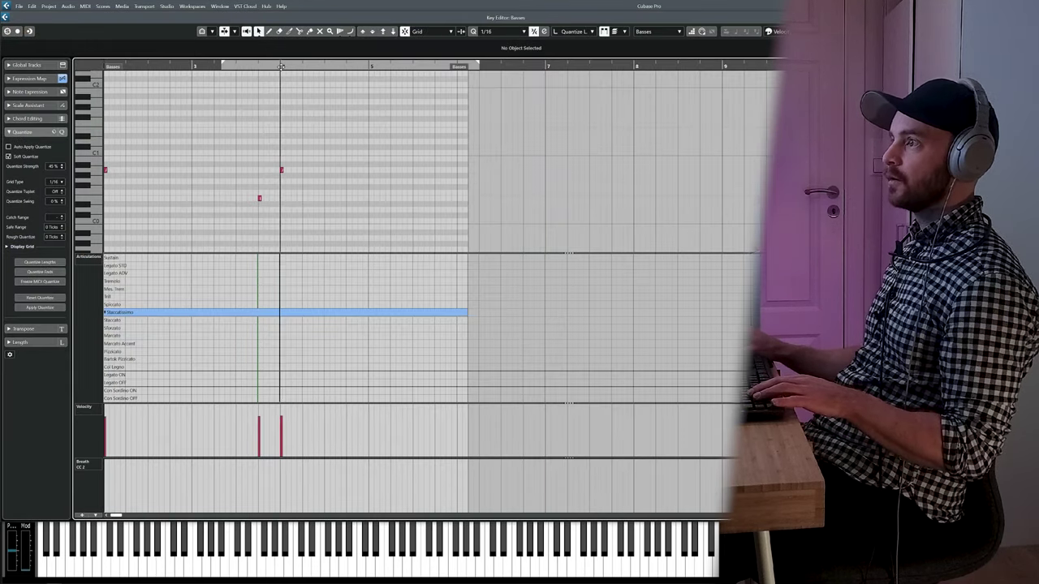
key("ctrl+v")
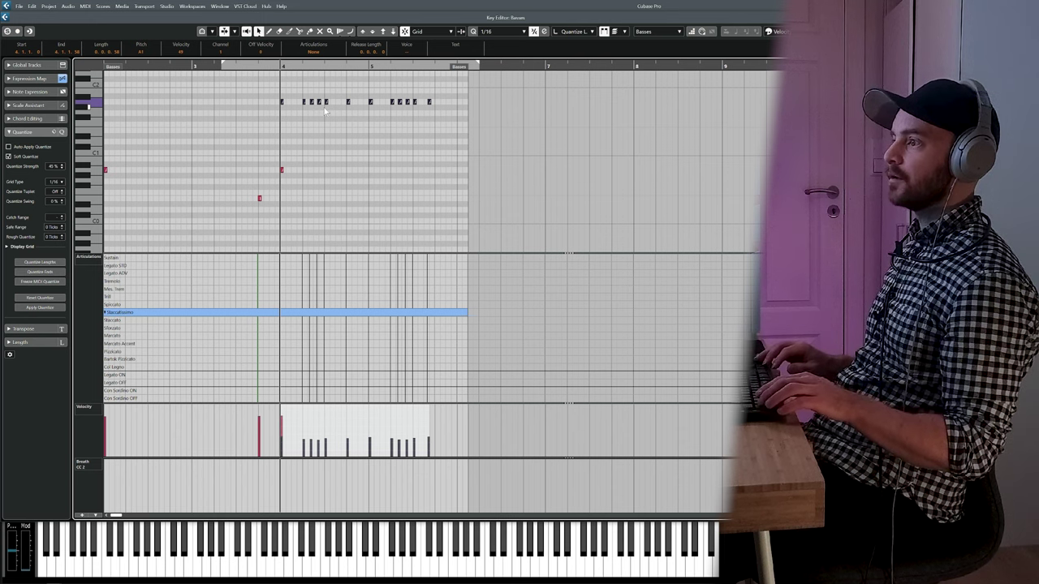
key("shift+Down")
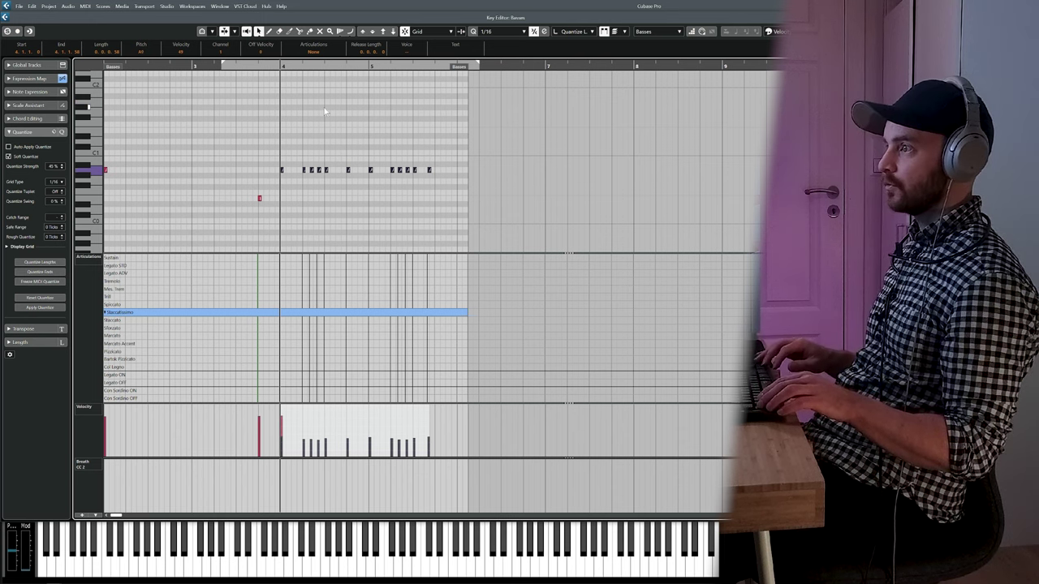
Step: Raise the velocities of the copied Basses notes in bars 4 and 5 and play the passage before and after the change
key("s")
key("space")
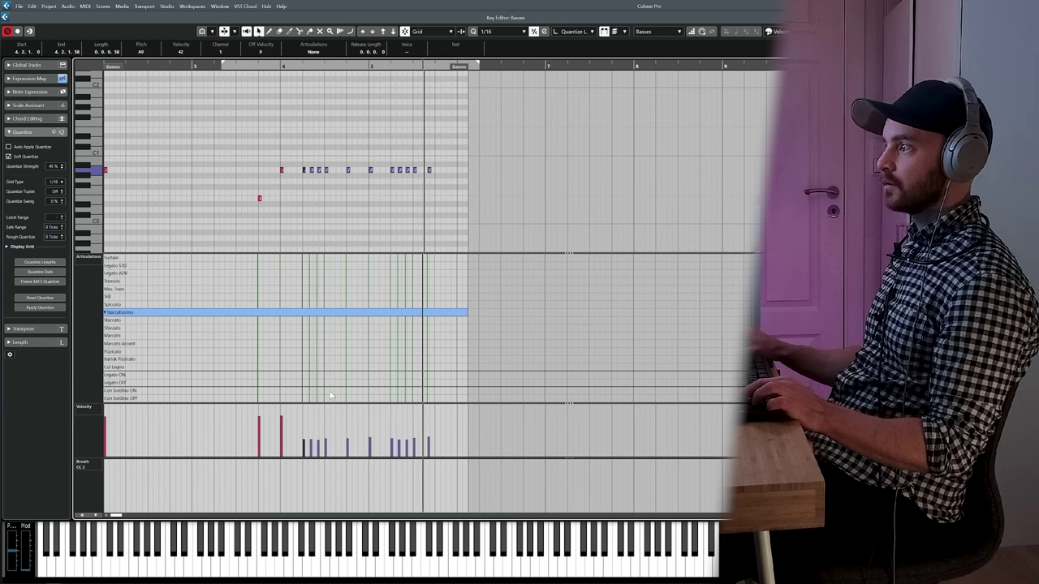
key("space")
left_click_drag(304, 417, 425, 422)
key("space")
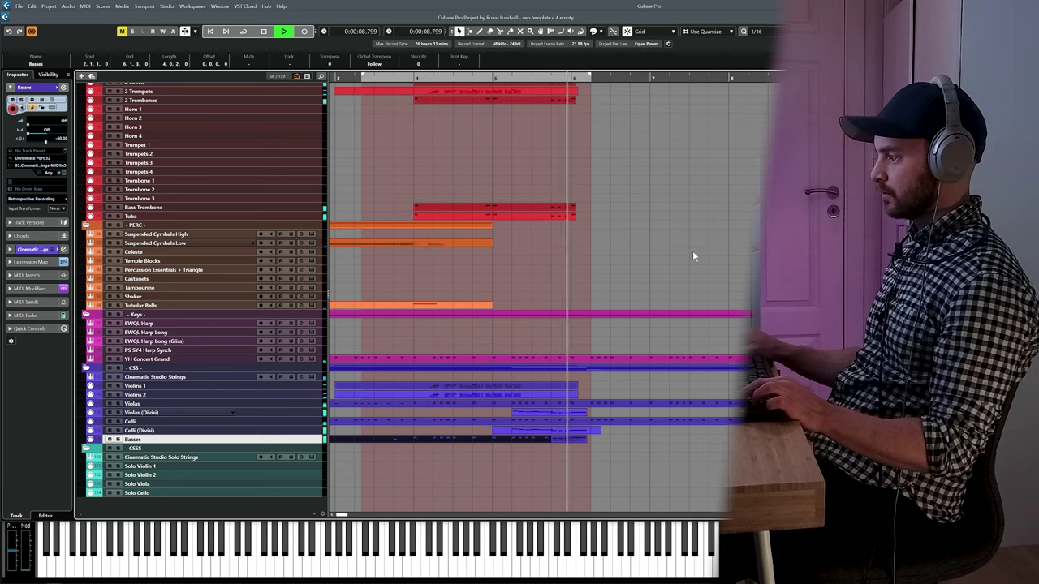
key("space")
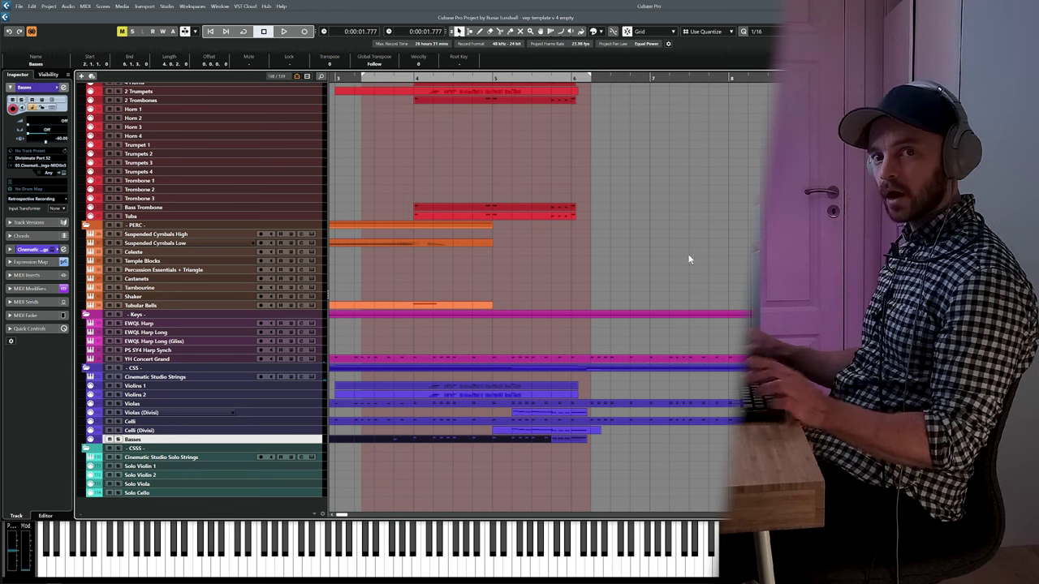
Step: Select the Celli rhythm part and play the arrangement through bars 3 to 5
left_click(439, 423)
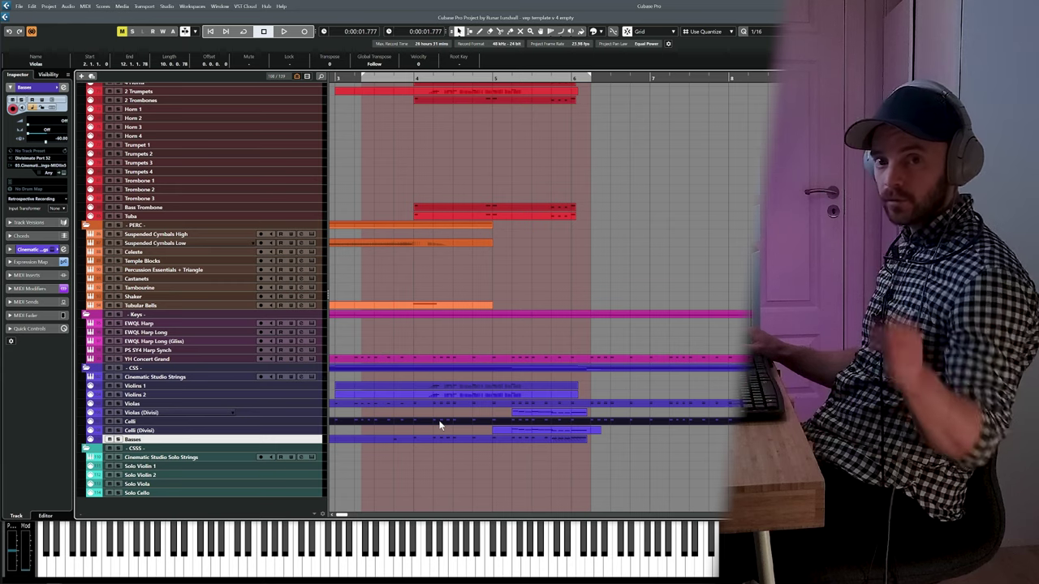
left_click(414, 78)
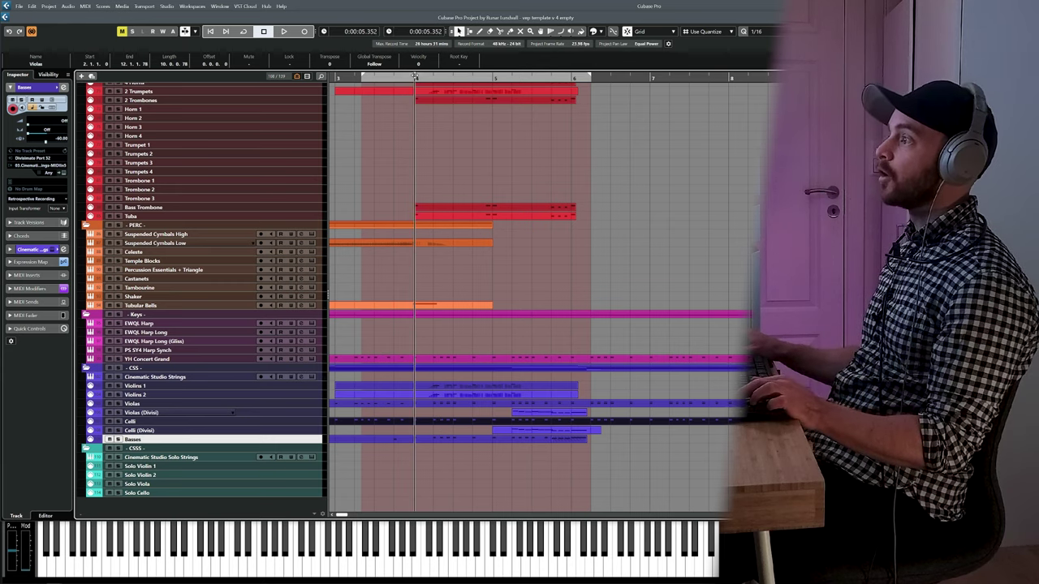
left_click(551, 78)
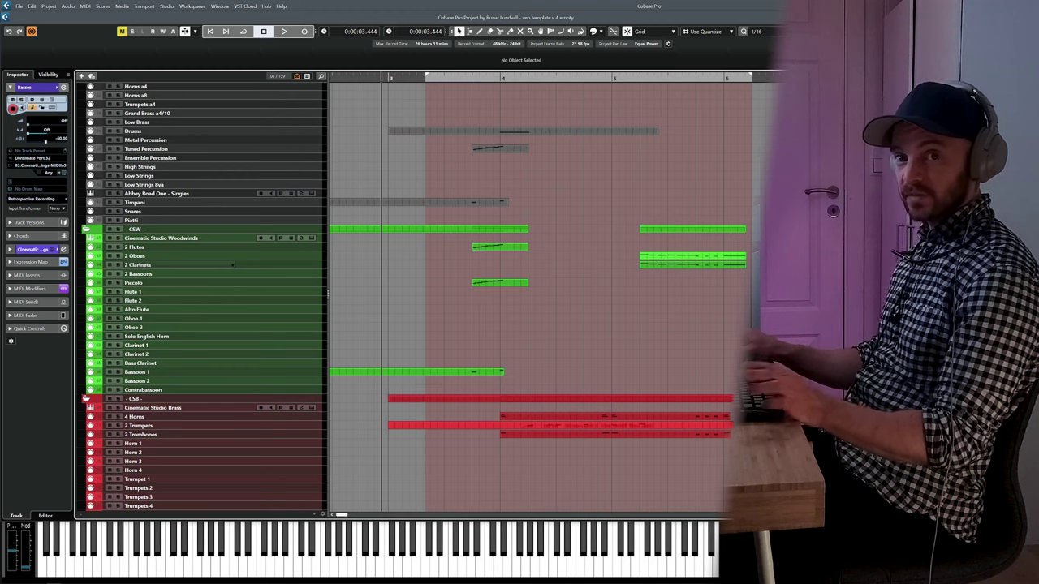
key("space")
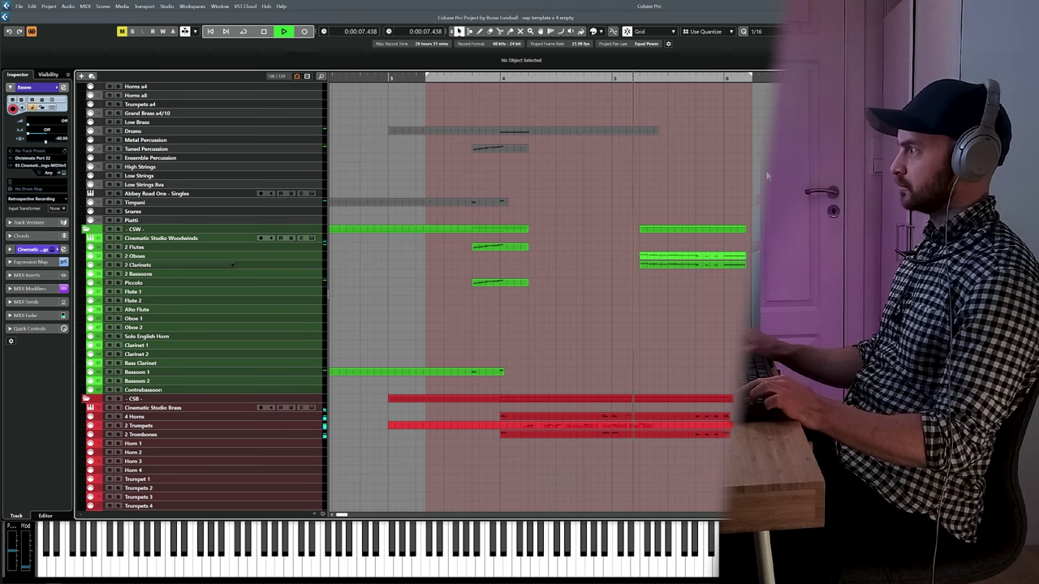
key("space")
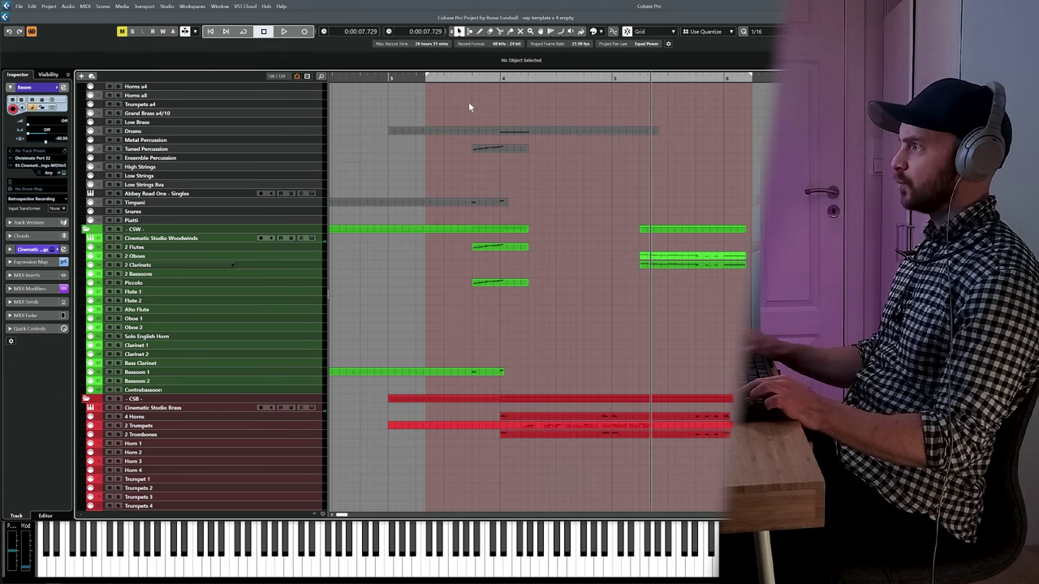
Step: Play the passage leading into bar 4 and raise the velocities of the ascending 2 Flutes run
mouse_move(462, 99)
left_mouse_down()
mouse_move(406, 107)
mouse_move(450, 109)
left_mouse_up()
left_click(447, 79)
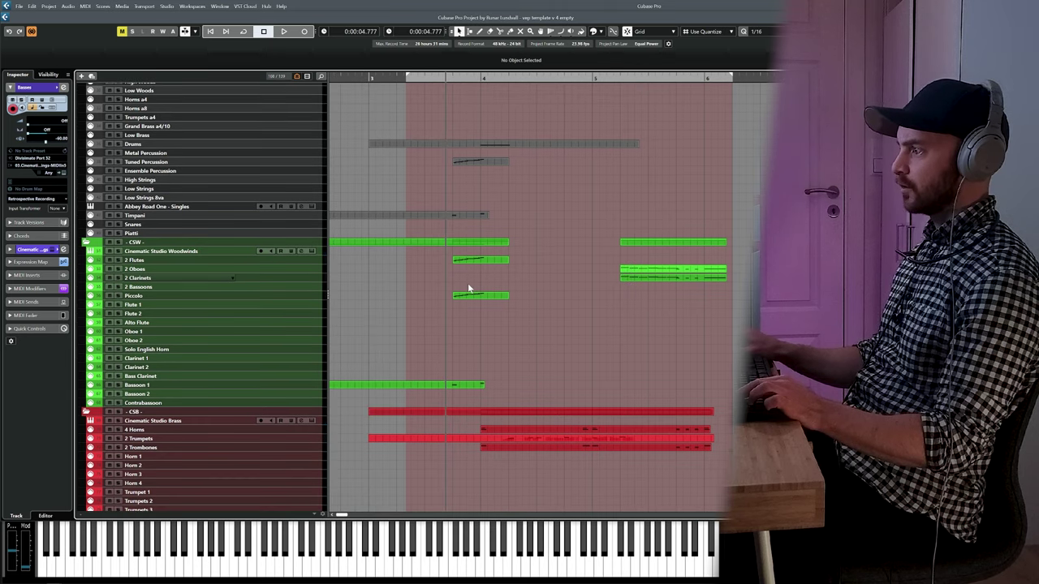
left_click(479, 260)
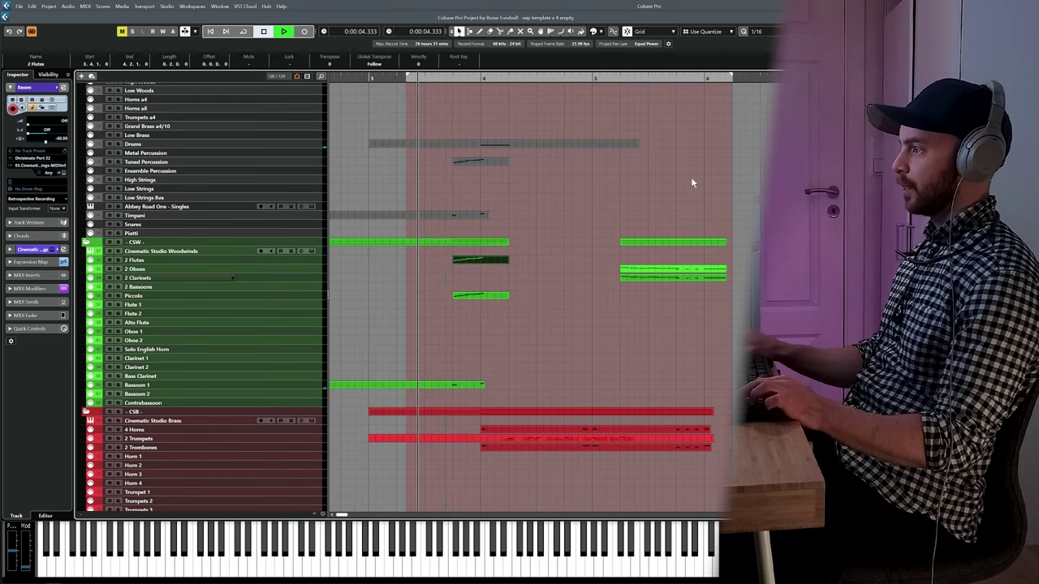
key("space")
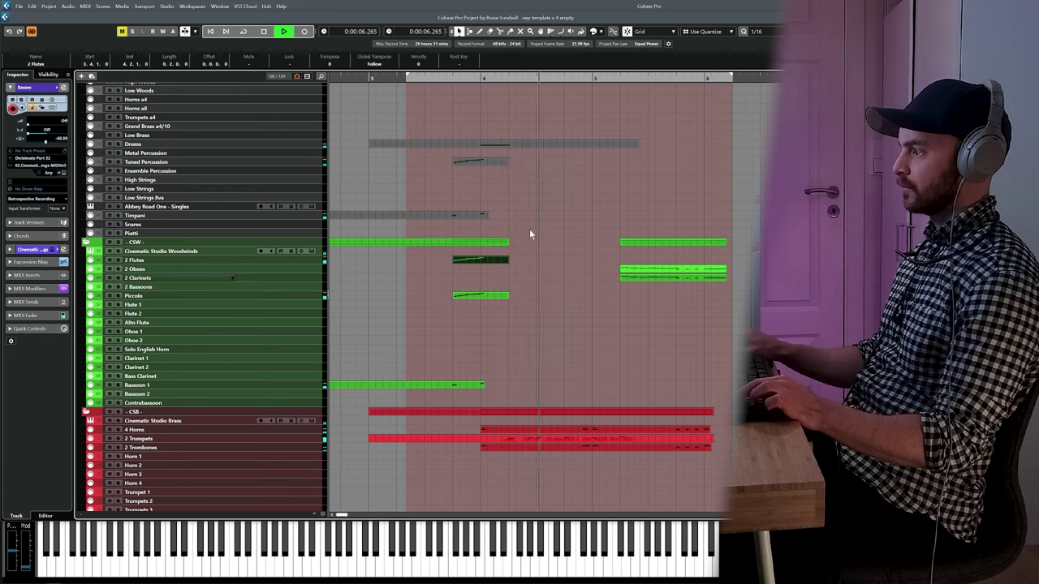
double_click(478, 295)
scroll(487, 333, "left", 3)
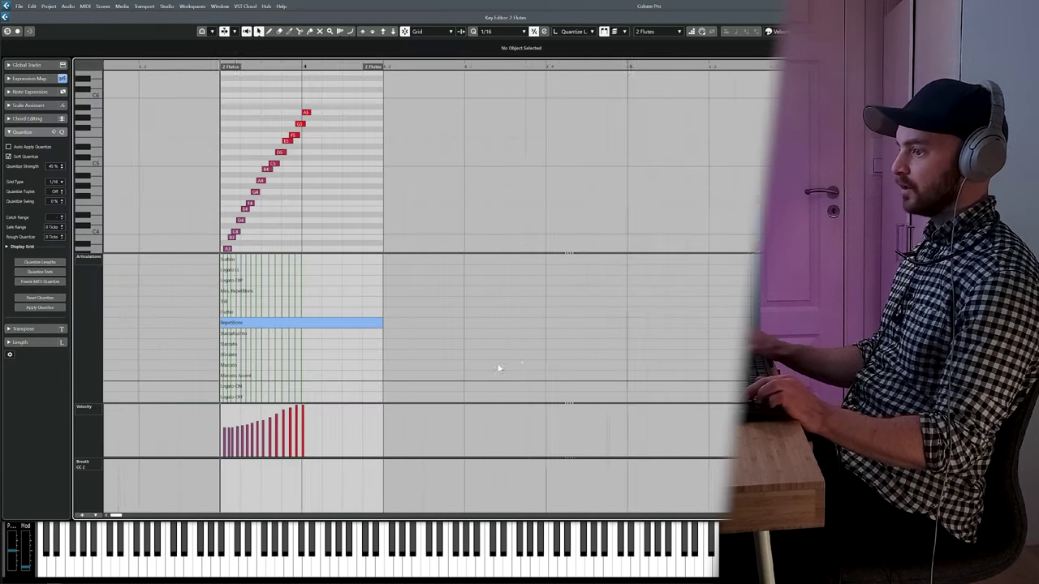
key("ctrl+a")
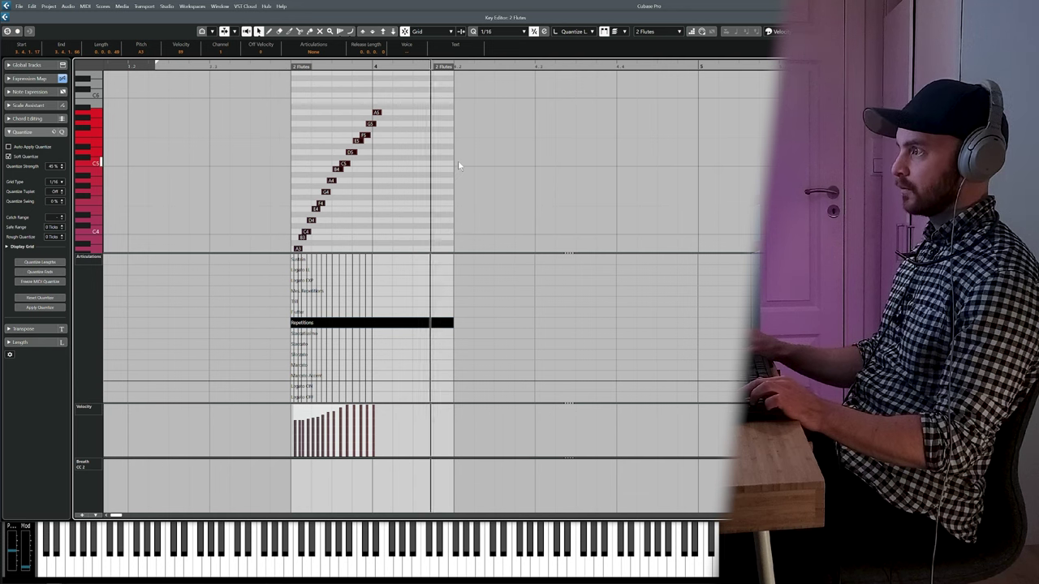
key("Return")
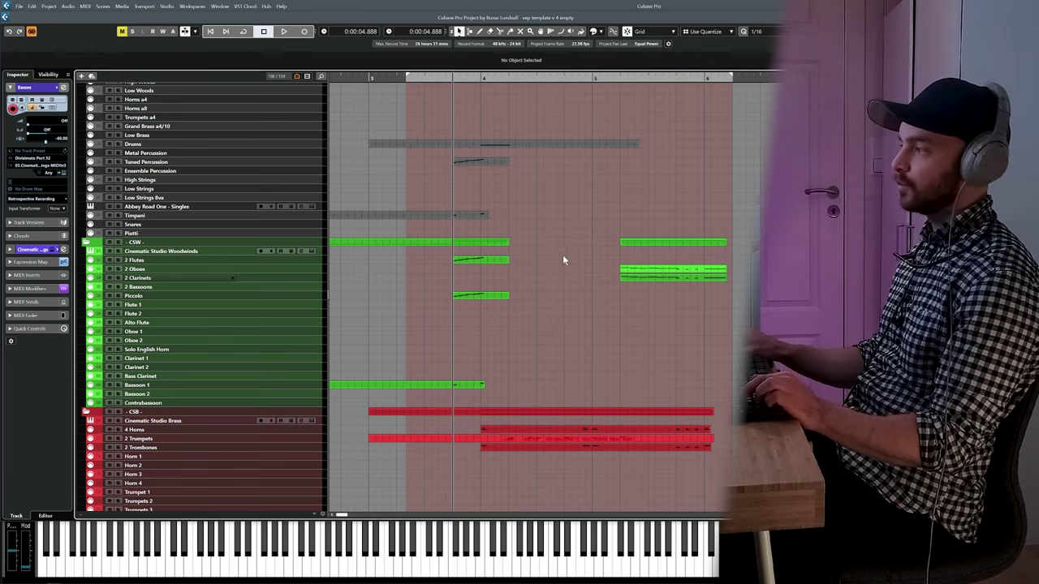
Step: Copy the Violins 1 melody from bar 4 into the Tuned Percussion part, following the ascending run
left_click_drag(564, 254, 508, 259)
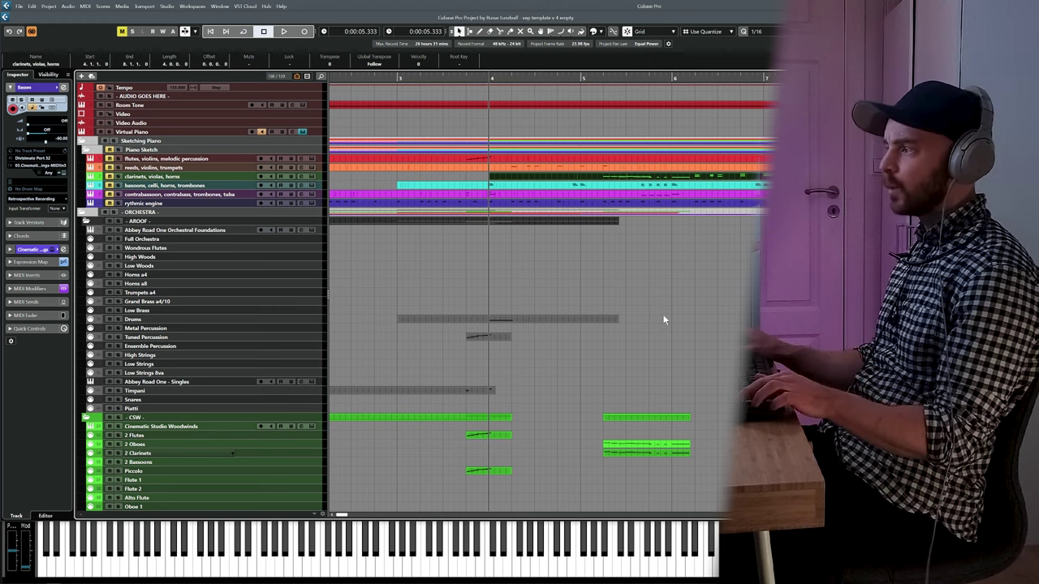
scroll(601, 365, "down", 15)
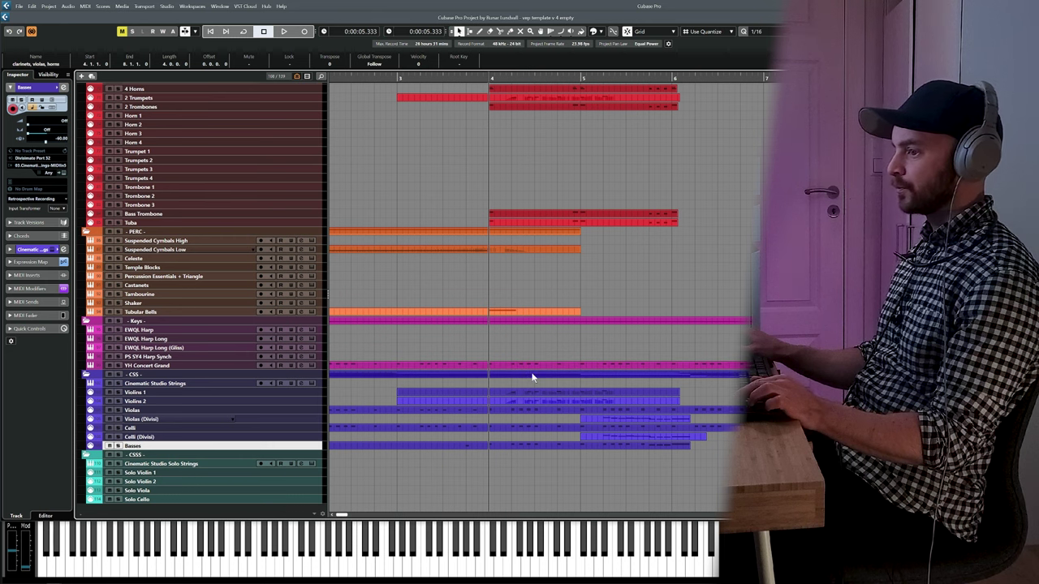
left_click(433, 394)
scroll(412, 305, "up", 15)
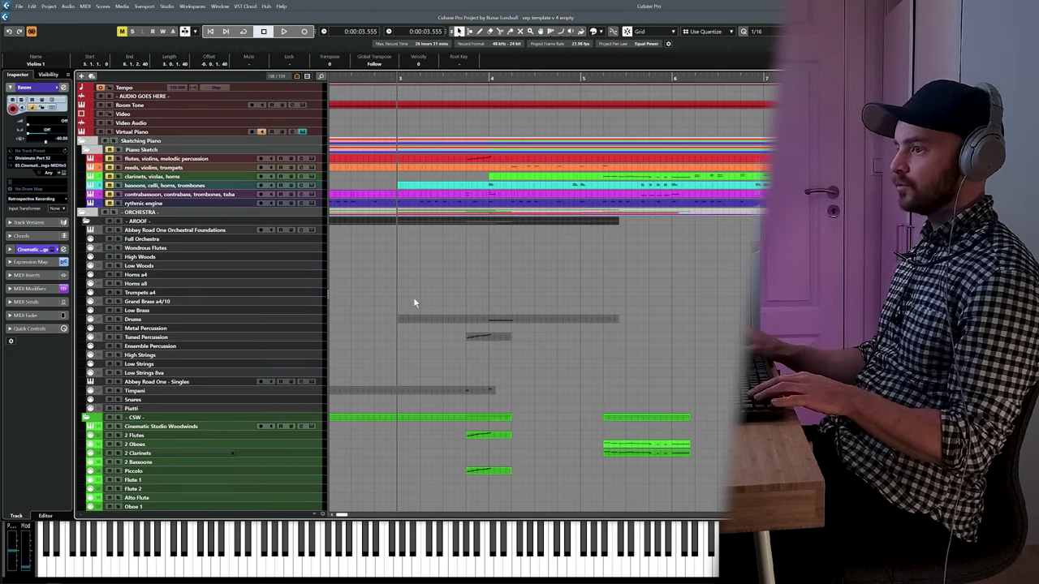
left_click(505, 338)
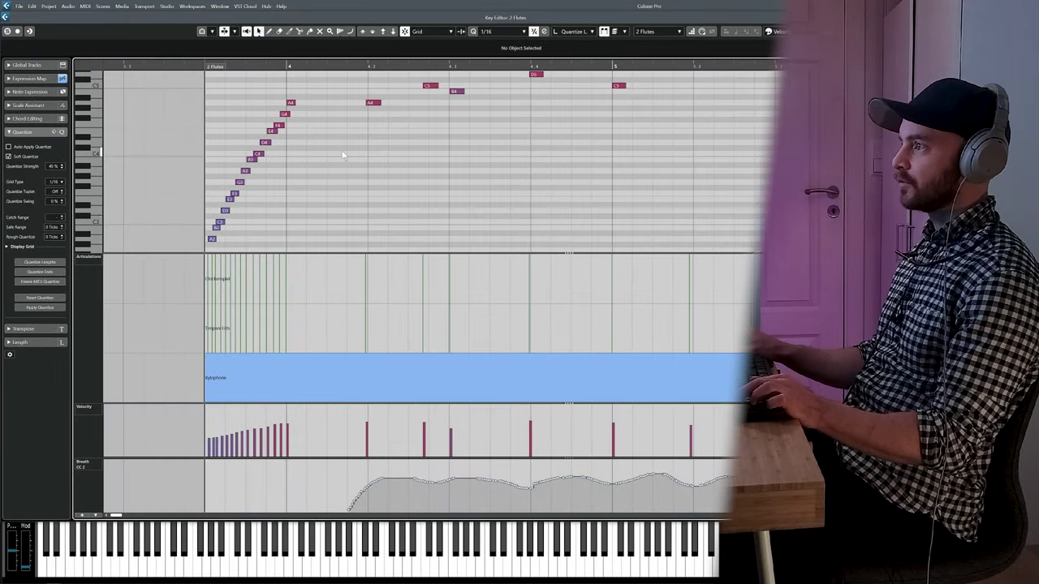
Step: Switch the Tuned Percussion articulation from Xylophone to Glockenspiel right before the copied melody in bar 4
mouse_move(345, 181)
left_mouse_down()
mouse_move(327, 266)
mouse_move(331, 236)
left_mouse_up()
right_click(327, 250)
left_click(337, 249)
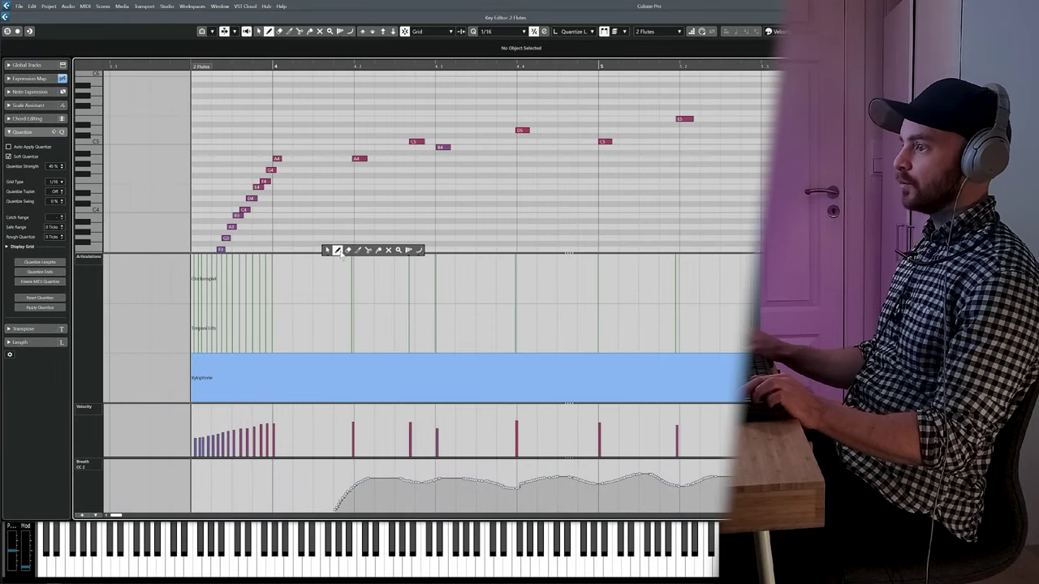
left_click(342, 275)
Step: Play the Tuned Percussion melody from its first note in bar 4 into bar 5 to check the glockenspiel sound
left_click(333, 66)
key("s")
key("space")
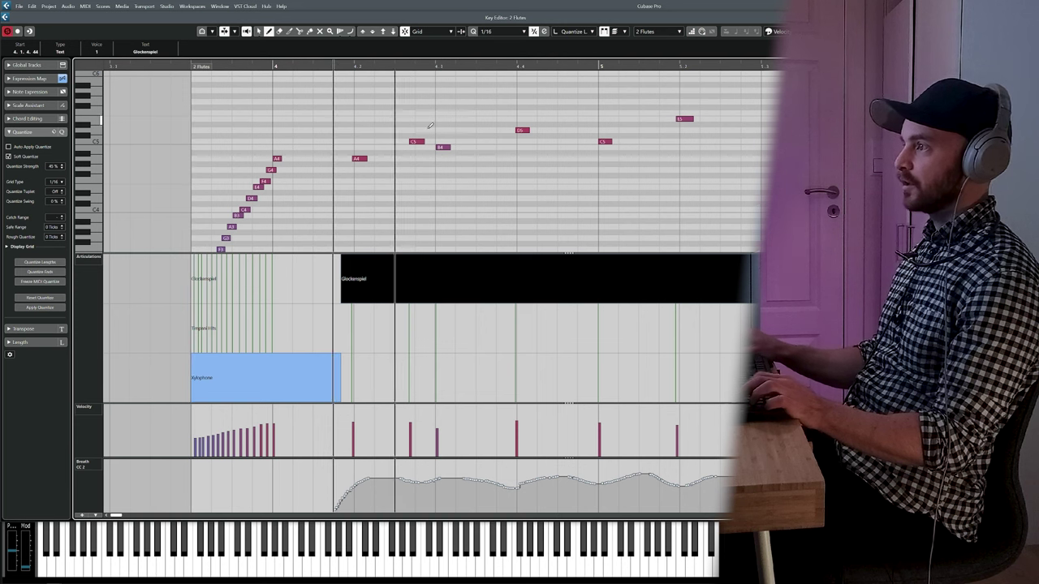
key("space")
key("1")
key("s")
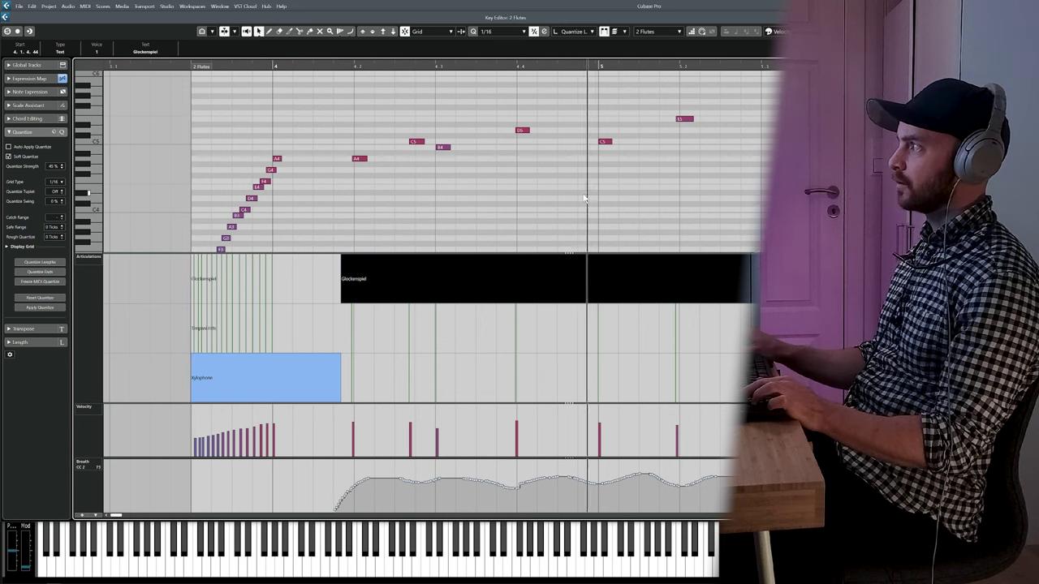
key("space")
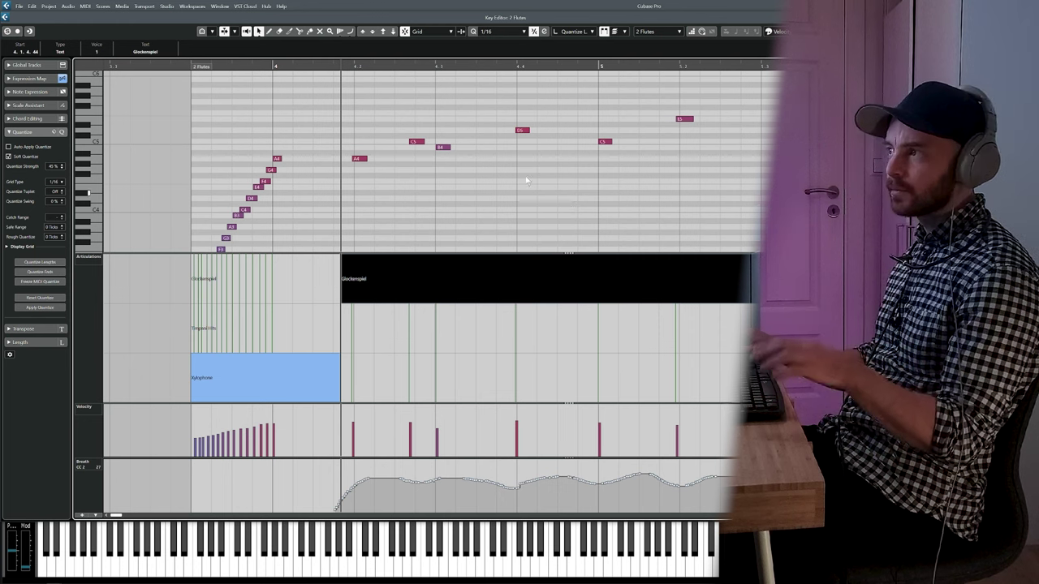
key("space")
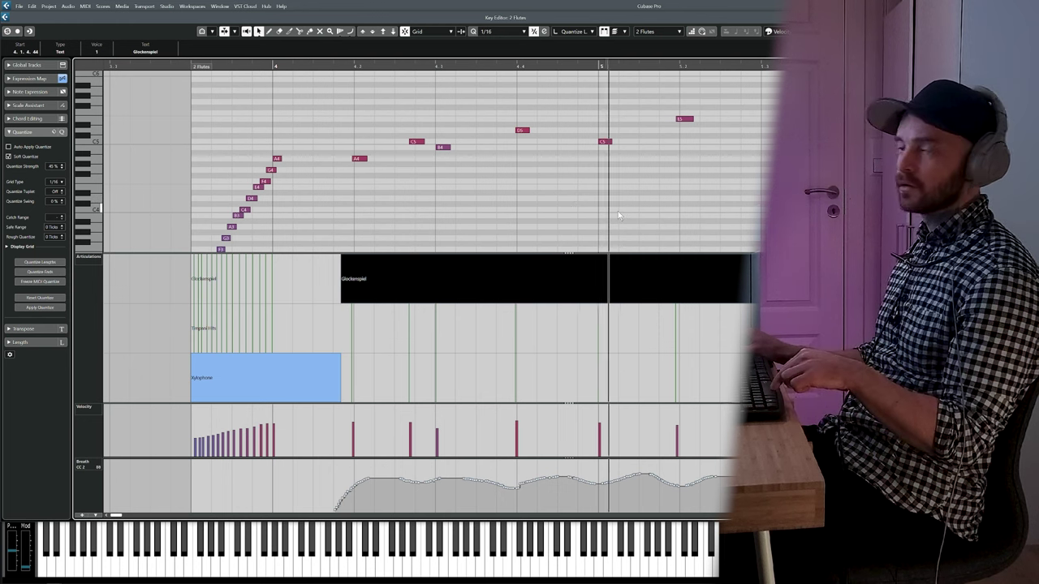
key("space")
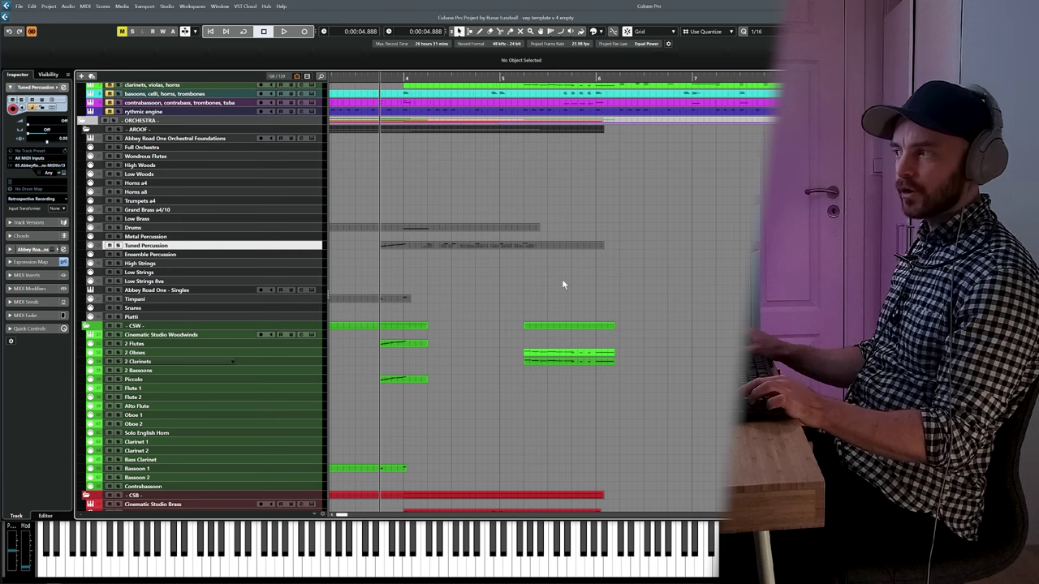
Step: Extend the Tuned Percussion part with the descending line from bar 5 beat 2, using the Xylophone articulation, and play it back
key("space")
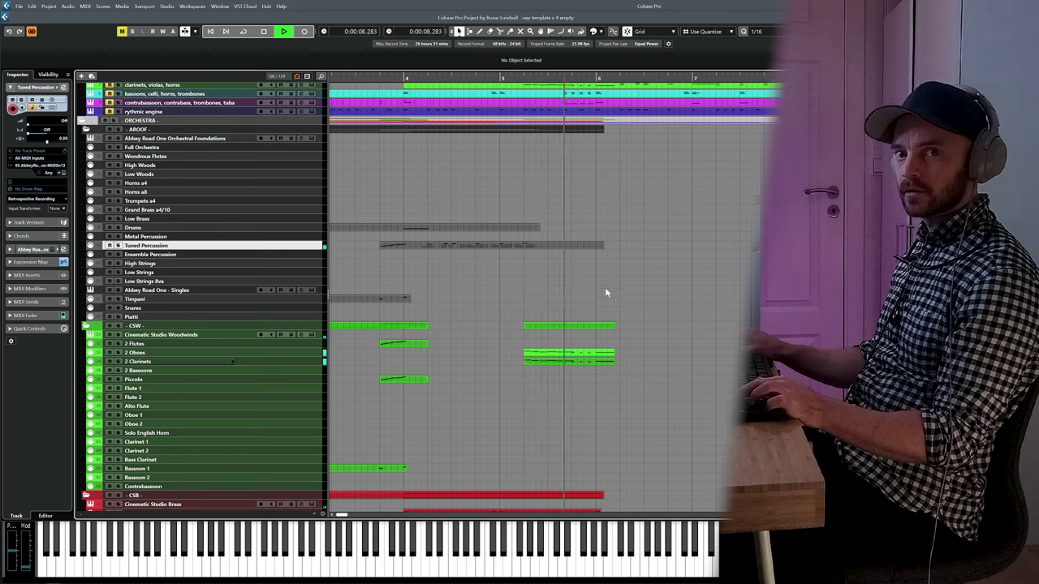
key("space")
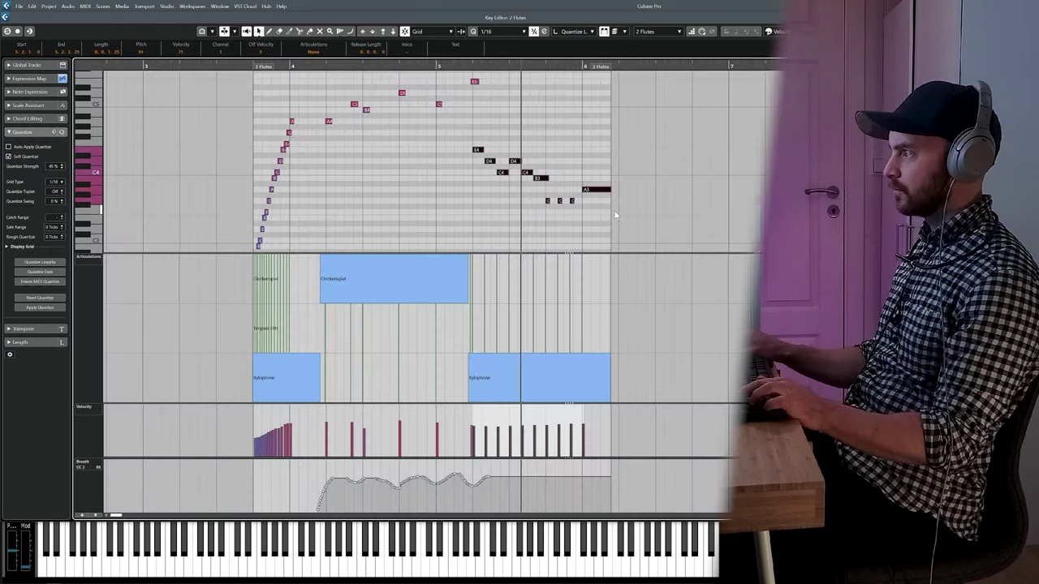
key("space")
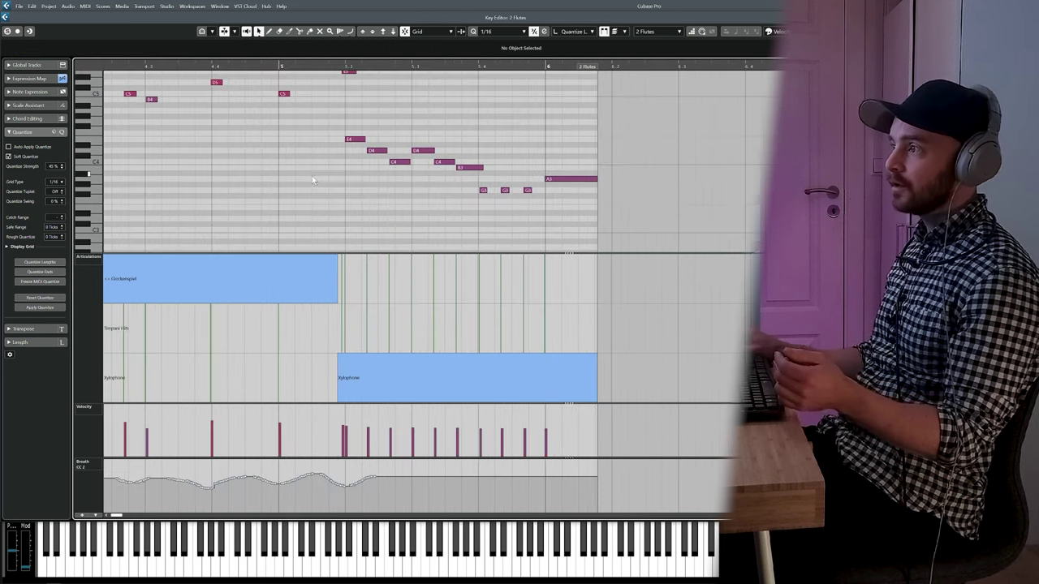
left_click_drag(395, 151, 600, 229)
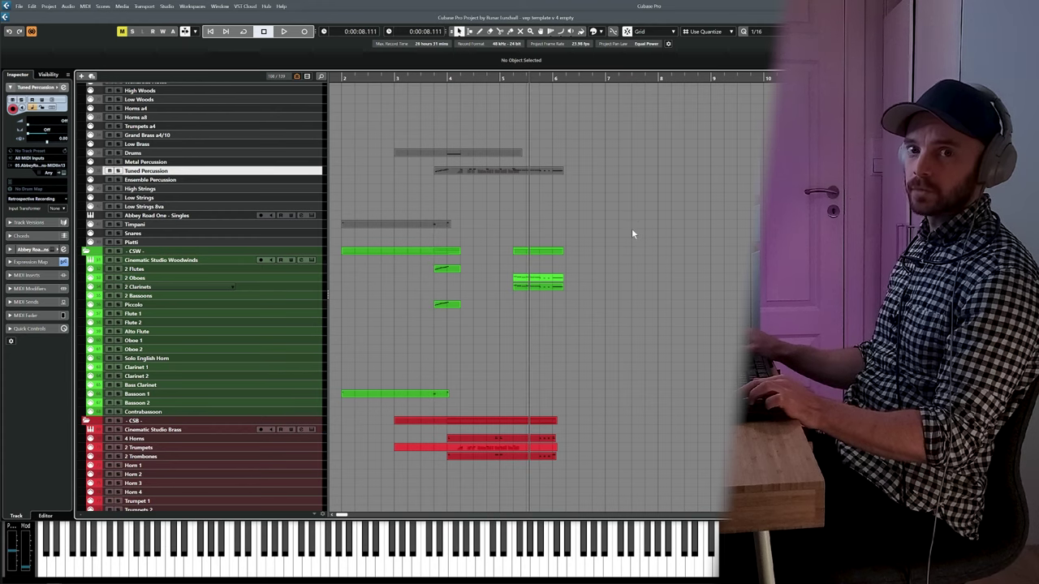
key("space")
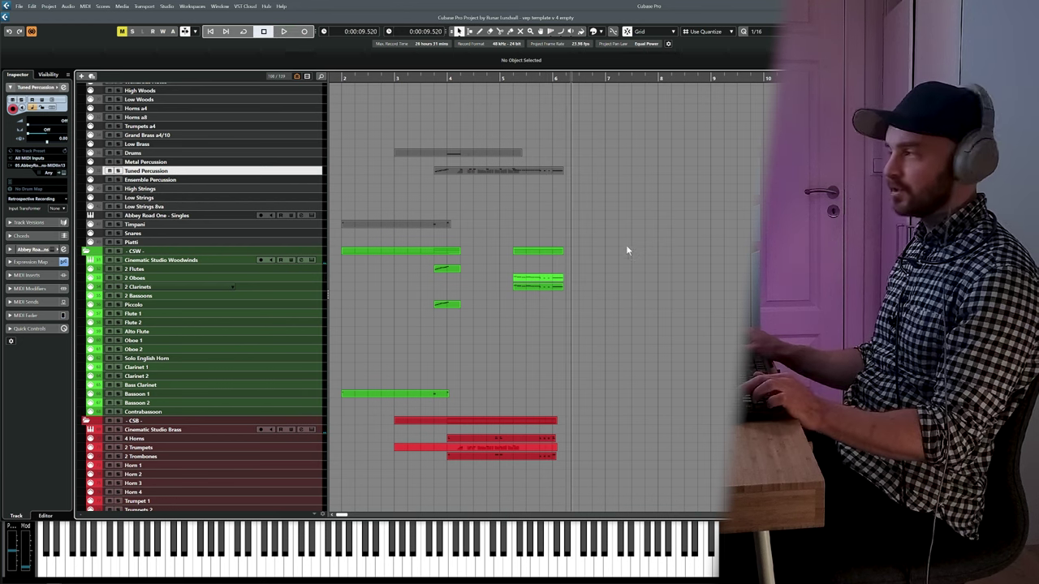
Step: Record a Timpani part with three E1 hits on bar 5 beat 4 leading to an A1 on bar 6
key("h")
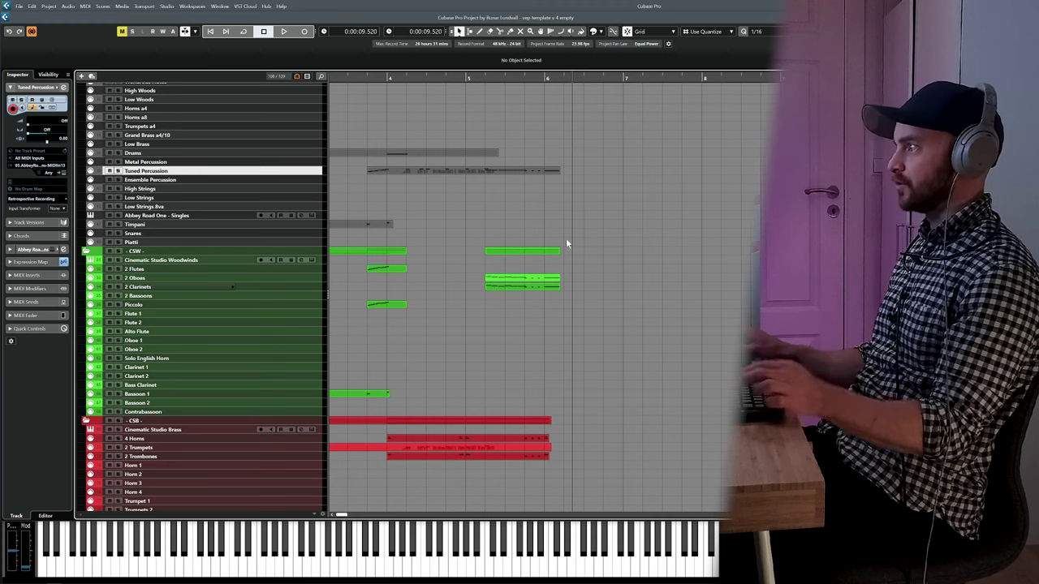
scroll(549, 215, "up", 1)
scroll(549, 215, "left", 2)
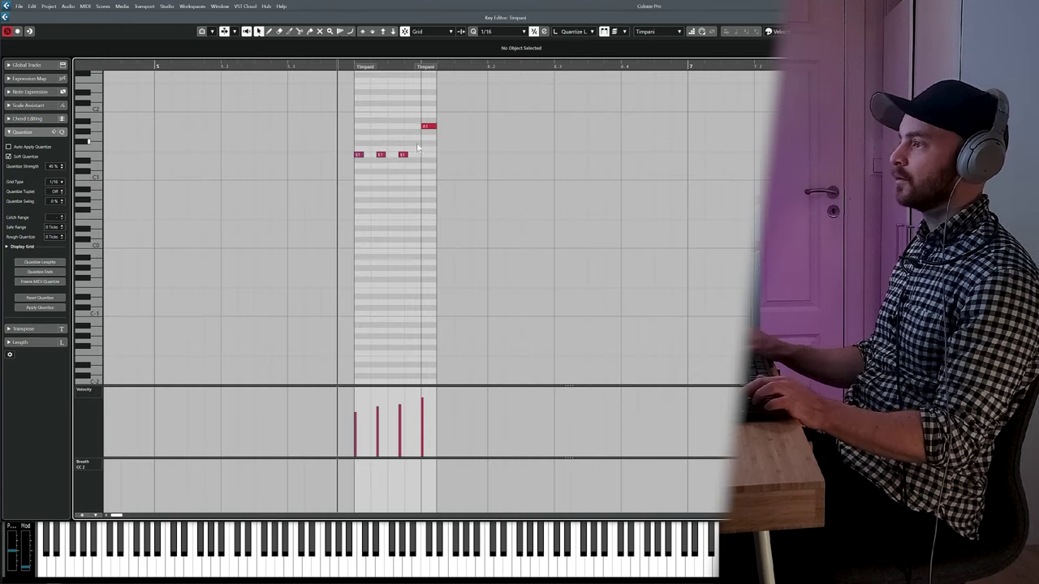
key("space")
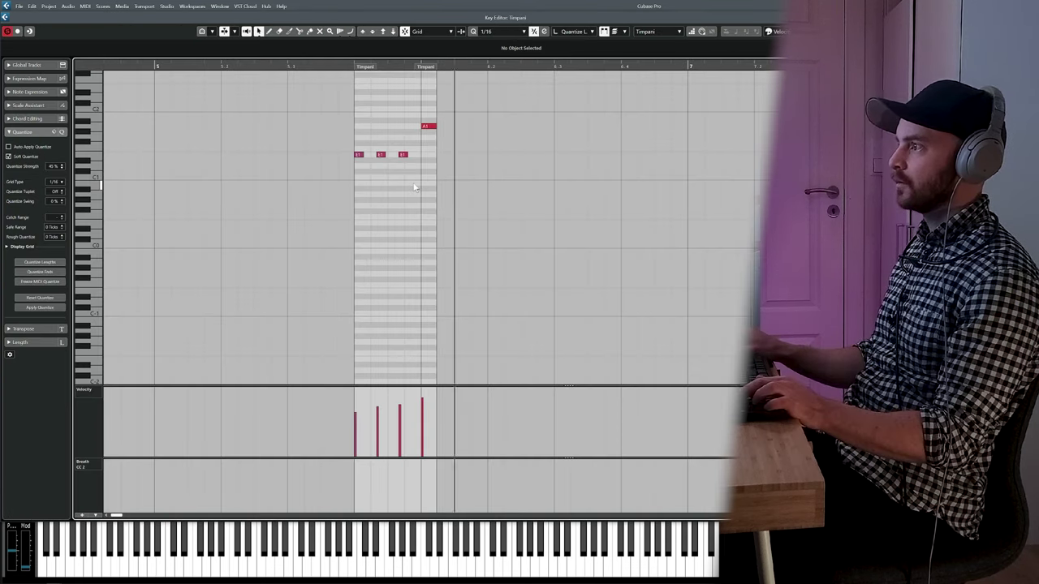
Step: Play the timpani hits from bar 5 and raise the velocities of the first two E1 notes
left_click(256, 67)
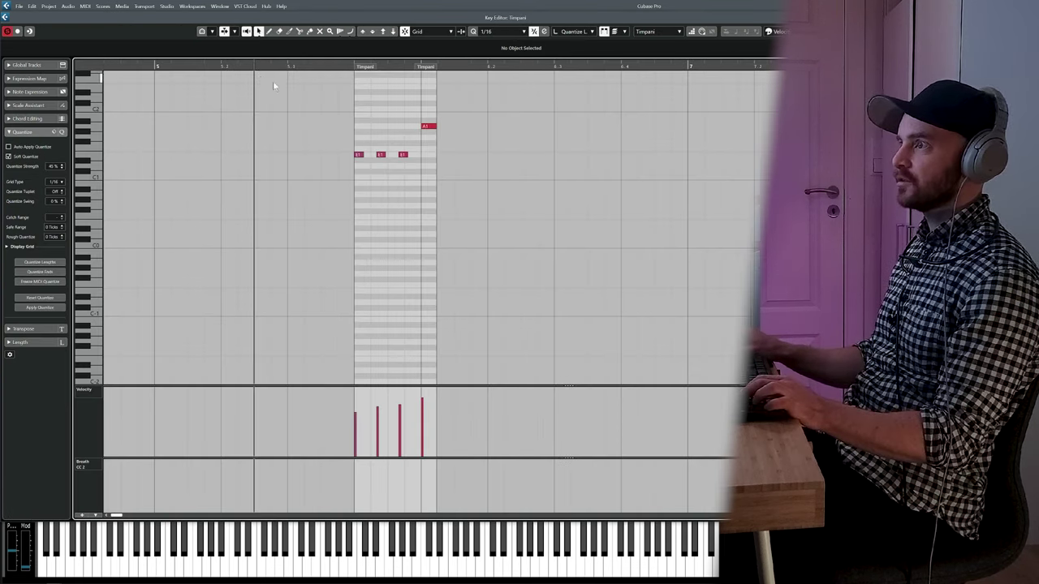
key("space")
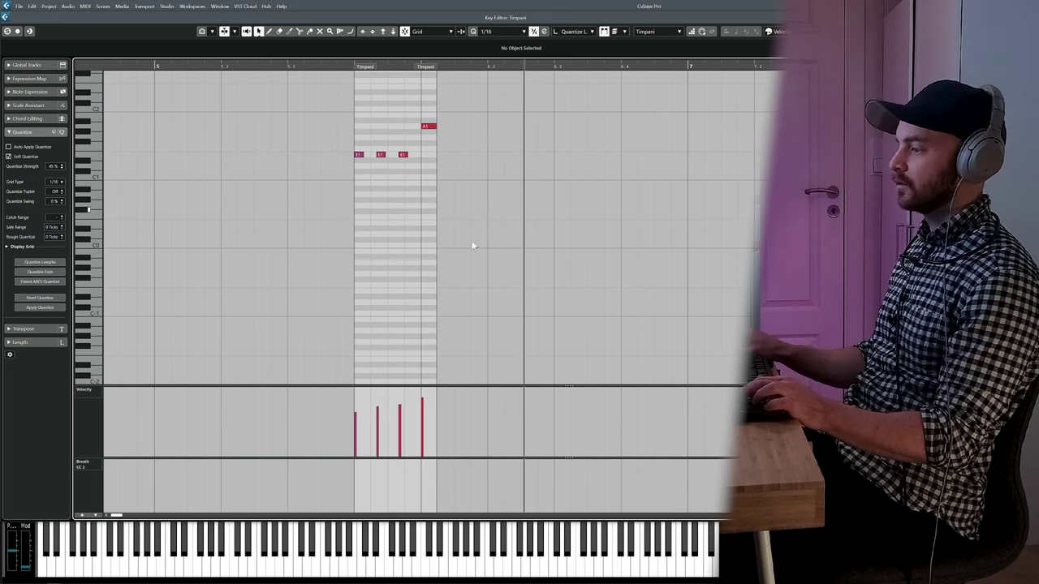
left_click(378, 402)
left_click(237, 67)
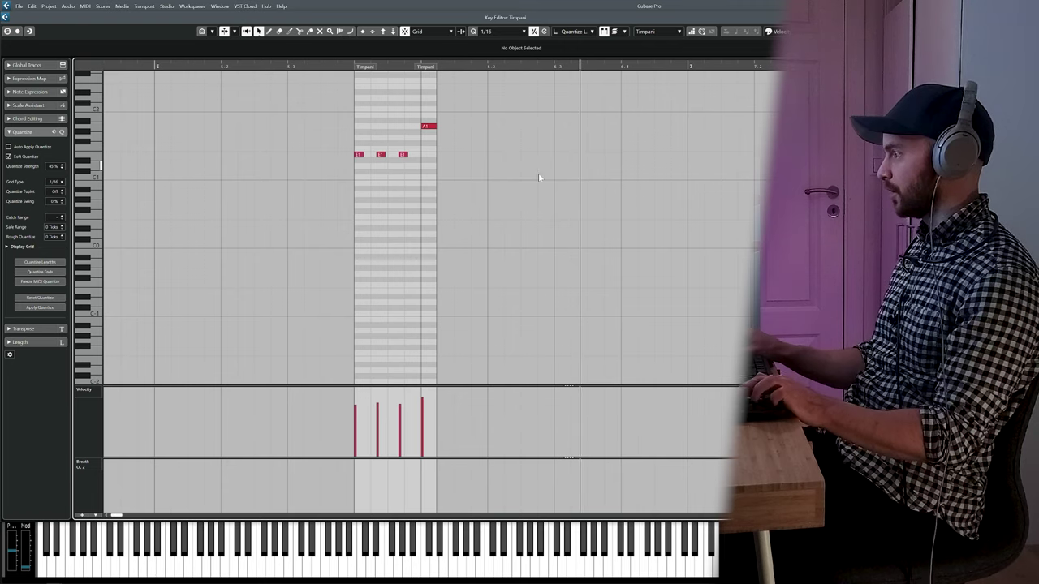
key("ctrl+e")
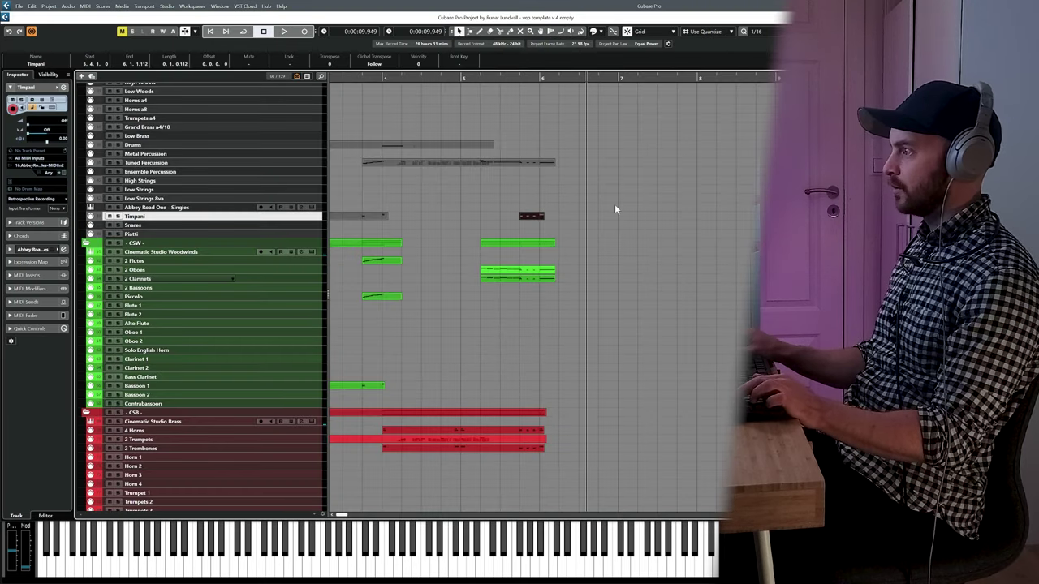
Step: Select the Tuba part and the Timpani part around the end of bar 5 to compare them
left_click(531, 231)
scroll(532, 230, "down", 8)
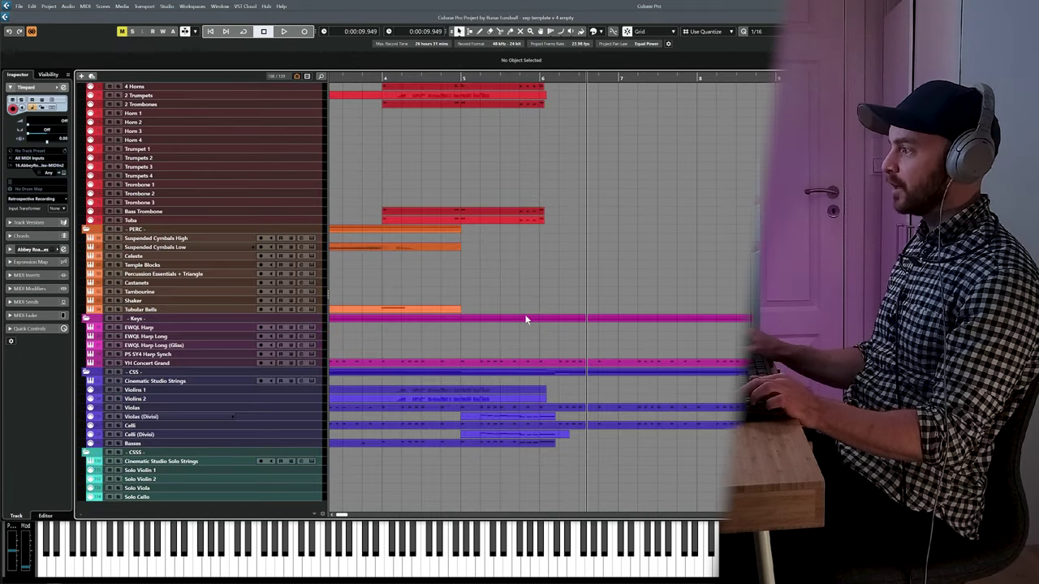
left_click(528, 221)
scroll(524, 243, "up", 8)
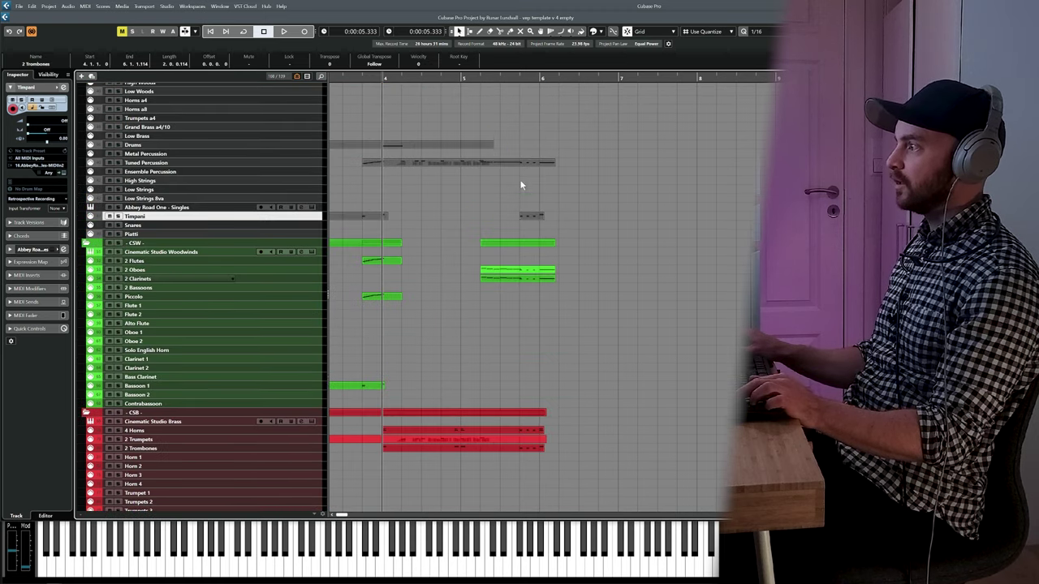
left_click(529, 218)
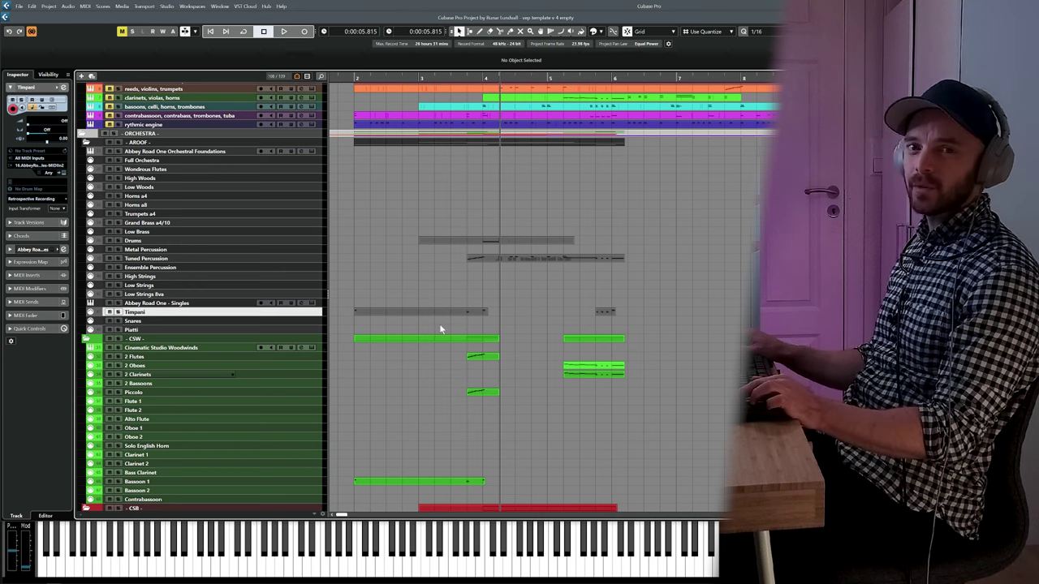
Step: Transpose the ascending runs in the 2 Flutes and Piccolo parts up an octave
double_click(479, 363)
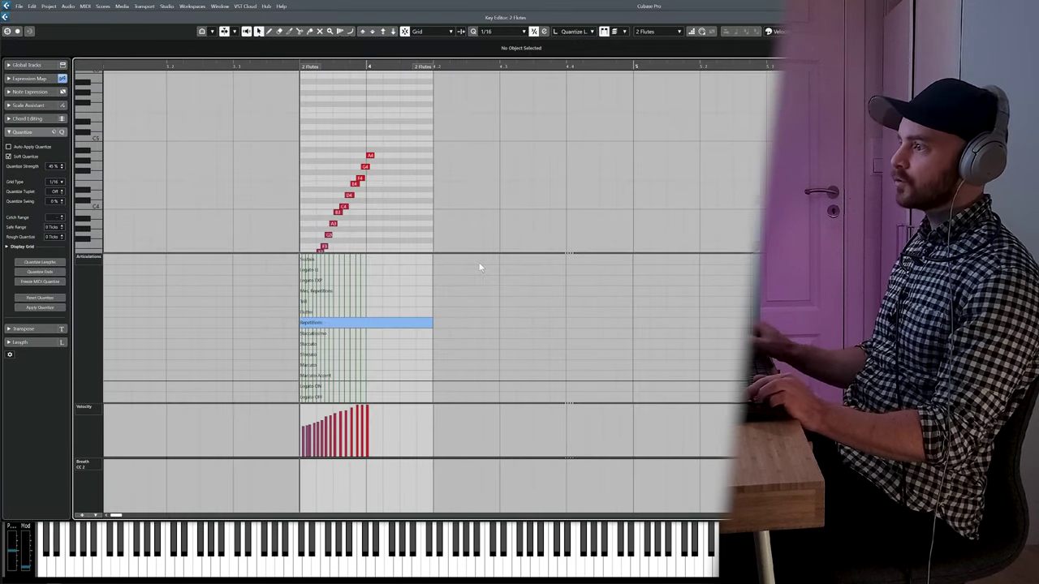
key("Escape")
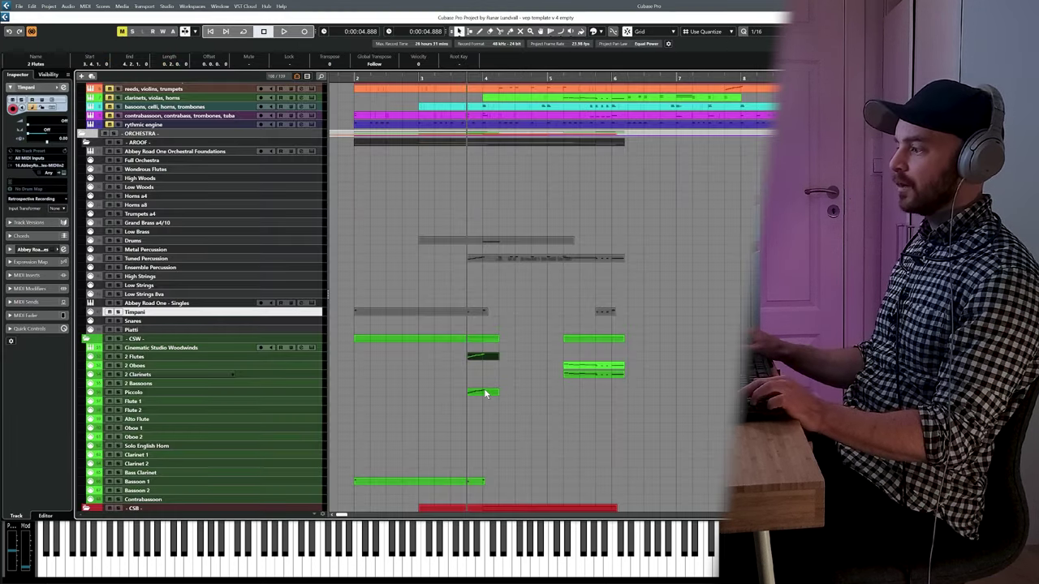
key("Return")
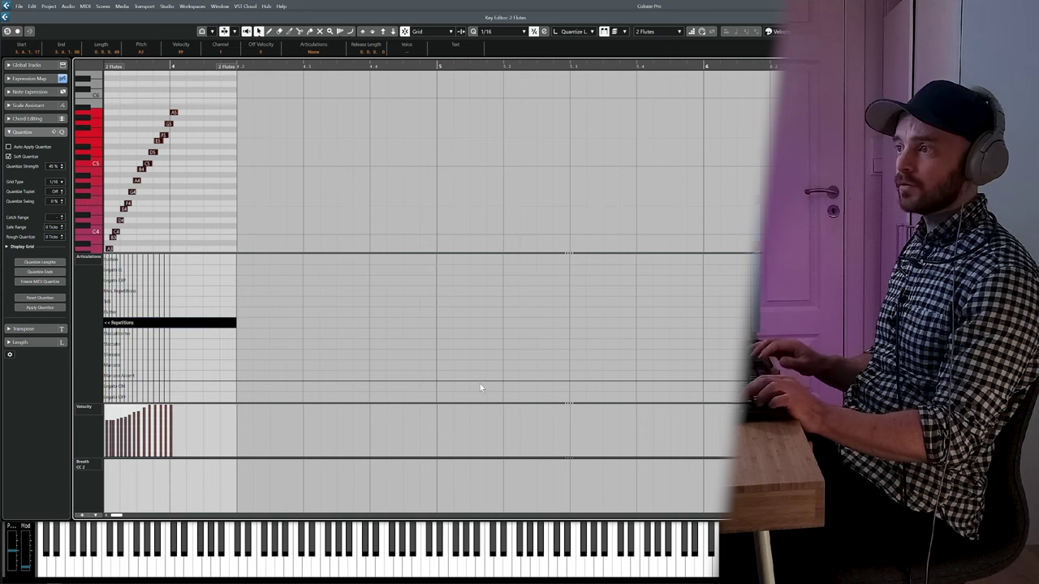
key("Escape")
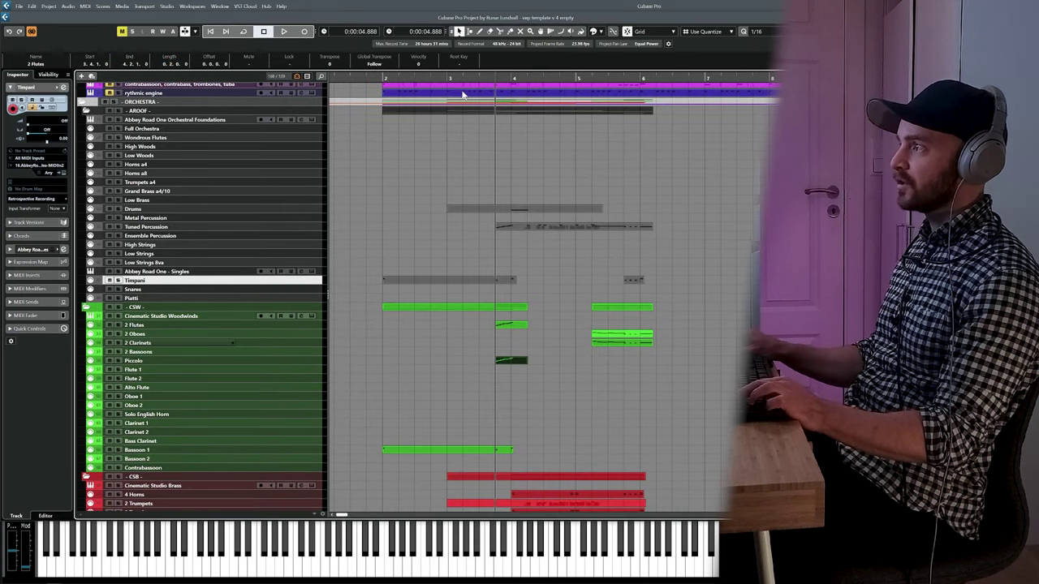
Step: Play the passage from bar 3 into bar 4, lower the velocities of the Piccolo run, and play it again
left_click(464, 95)
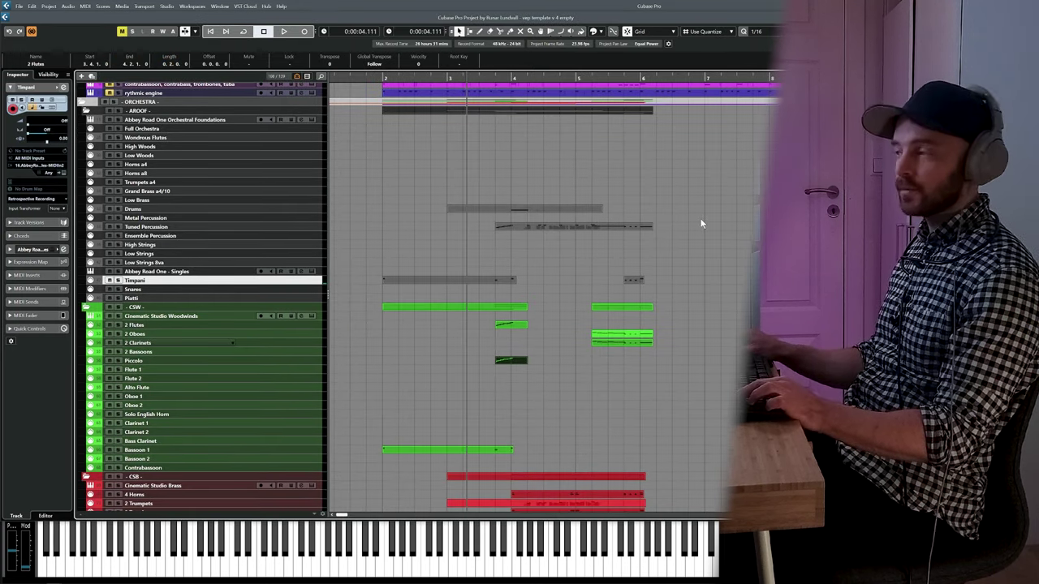
key("space")
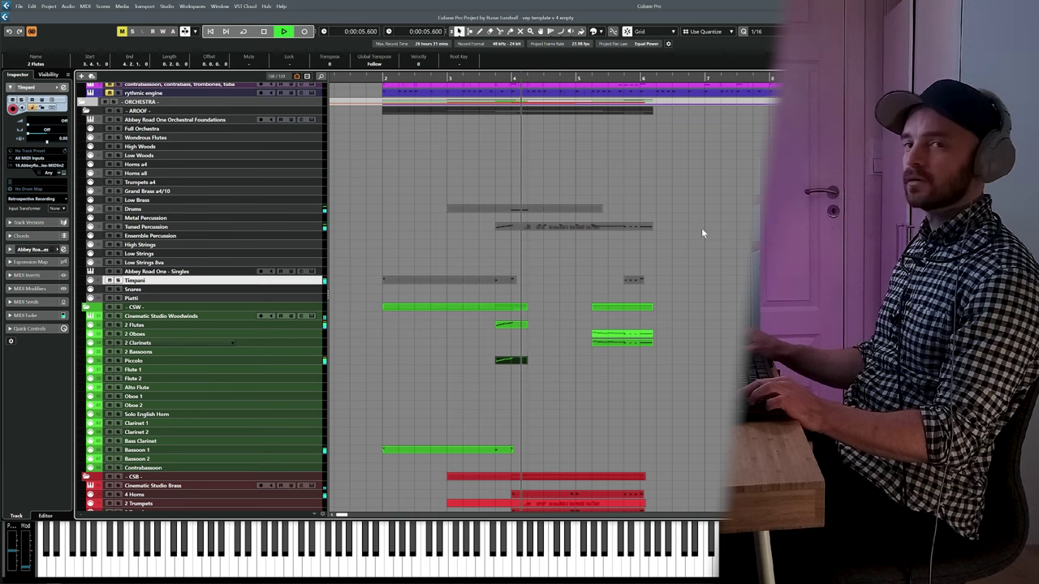
key("space")
double_click(506, 361)
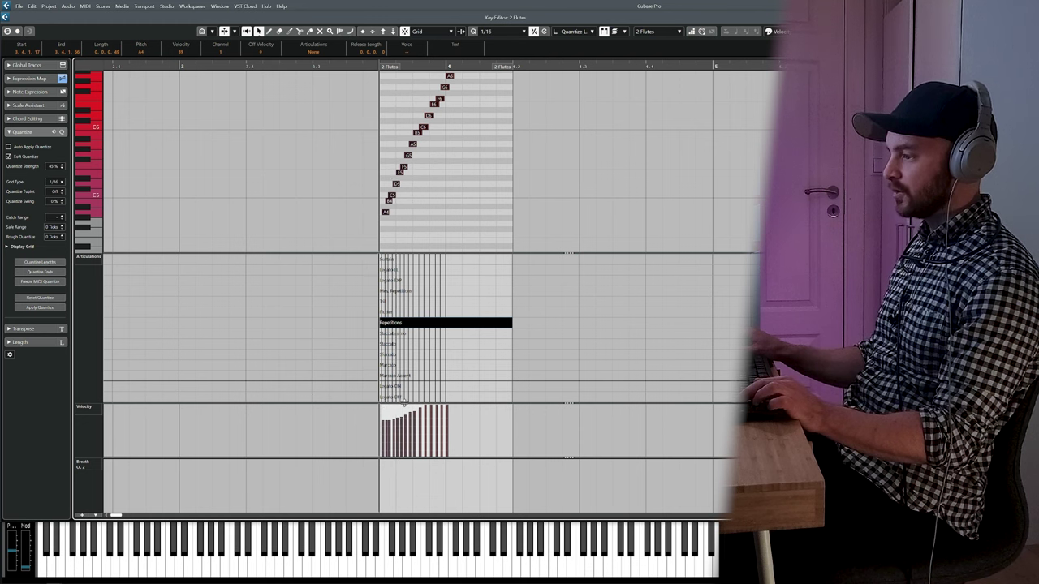
key("g")
key("space")
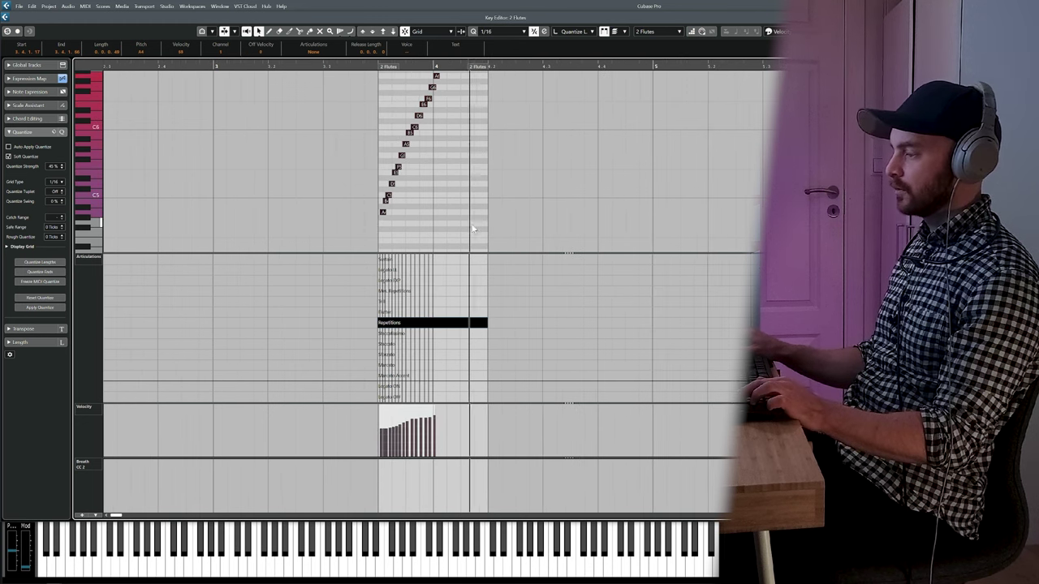
key("Return")
Step: Lower the velocities of all notes in the ascending 2 Flutes run
left_click(501, 338)
double_click(501, 328)
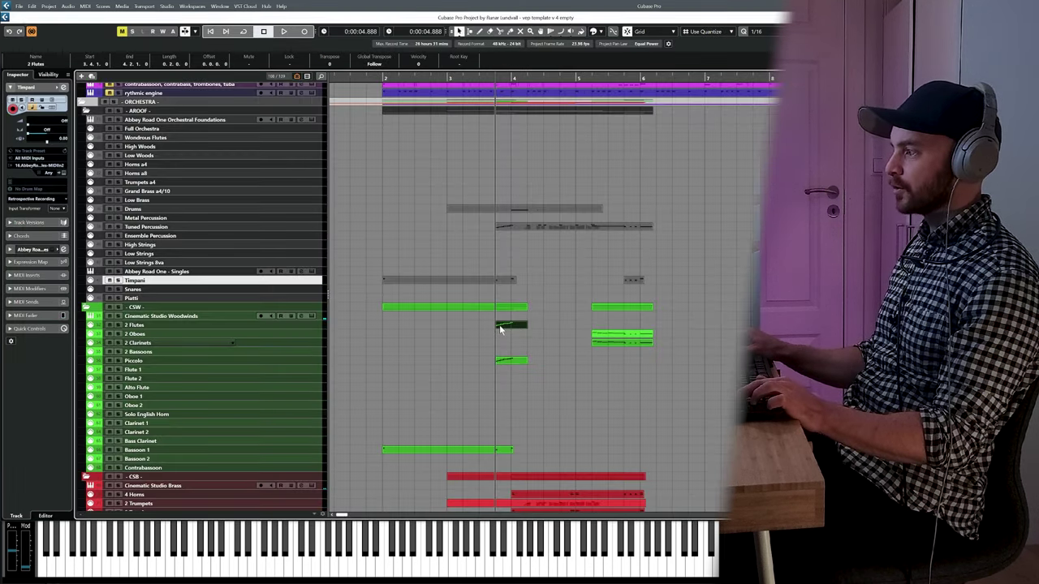
scroll(306, 434, "left", 2)
key("ctrl+a")
left_click_drag(298, 431, 299, 442)
key("h")
key("h")
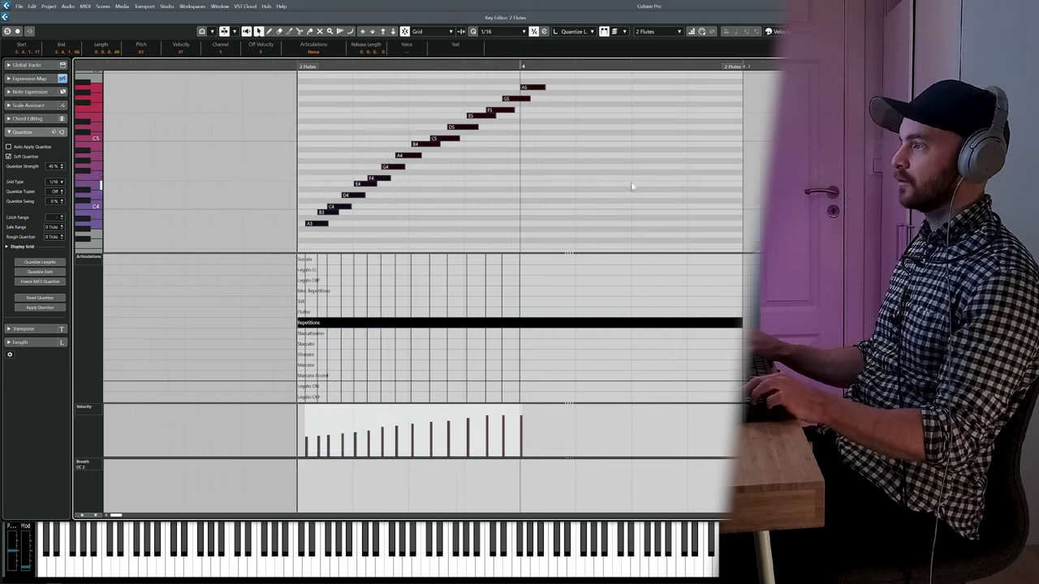
Step: Play the passage around the ascending 2 Flutes run into bar 4 and return to the project view
key("space")
key("Return")
key("space")
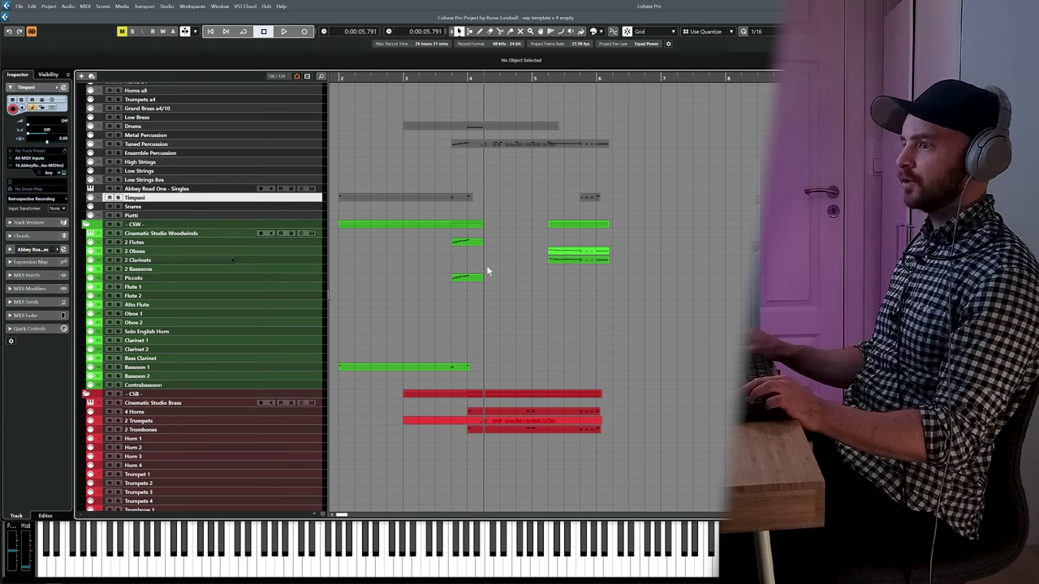
Step: Copy the ascending run part from 2 Flutes to the Violins 1 track at the end of bar 3
left_click(467, 242)
scroll(445, 308, "down", 10)
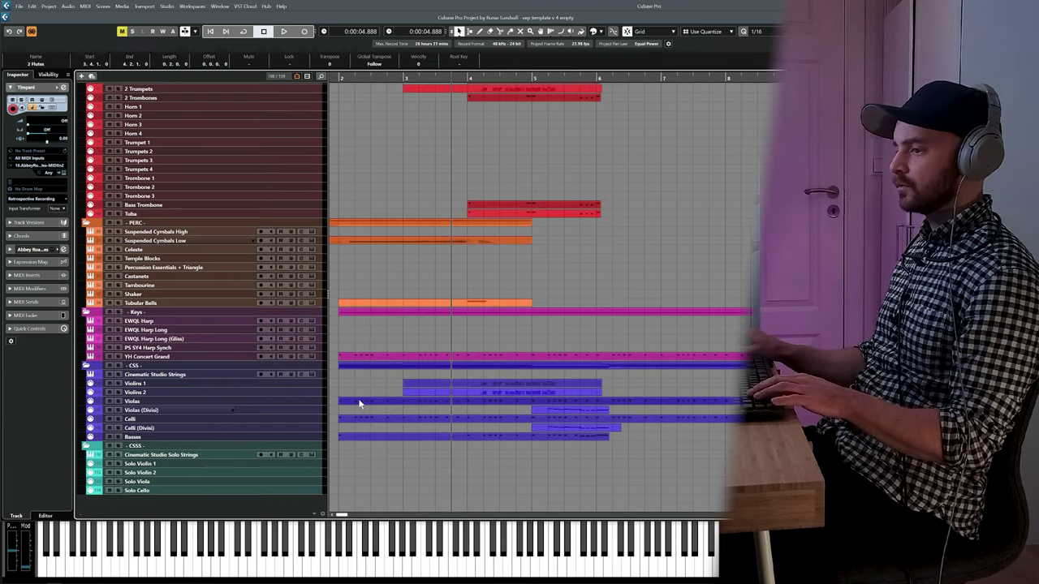
left_click(225, 383)
key("ctrl+v")
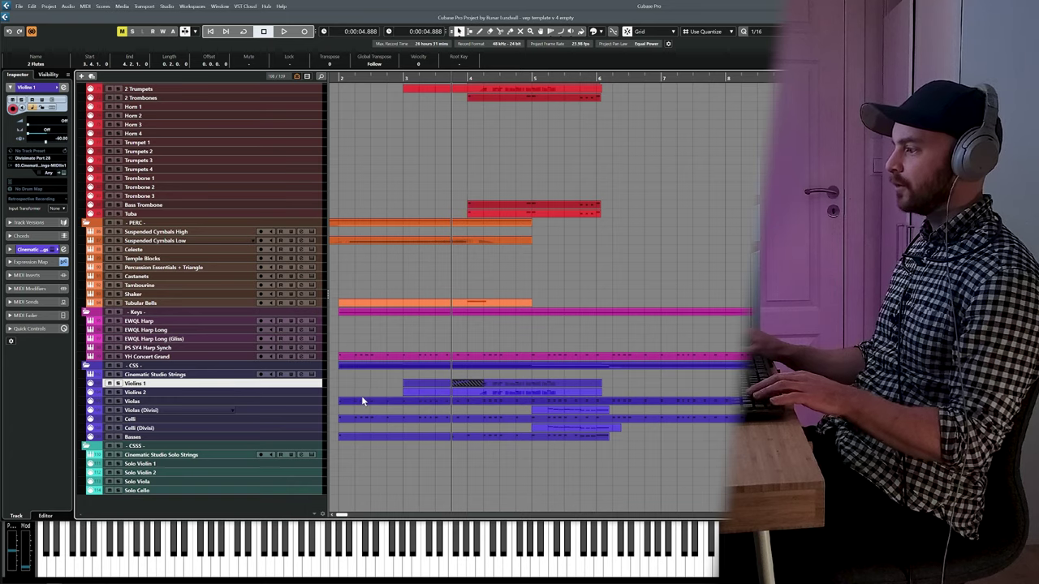
Step: Copy the Violins 1 run and its Breath CC 2 curve into the Violins 2 part, transposing the run down an octave
double_click(478, 391)
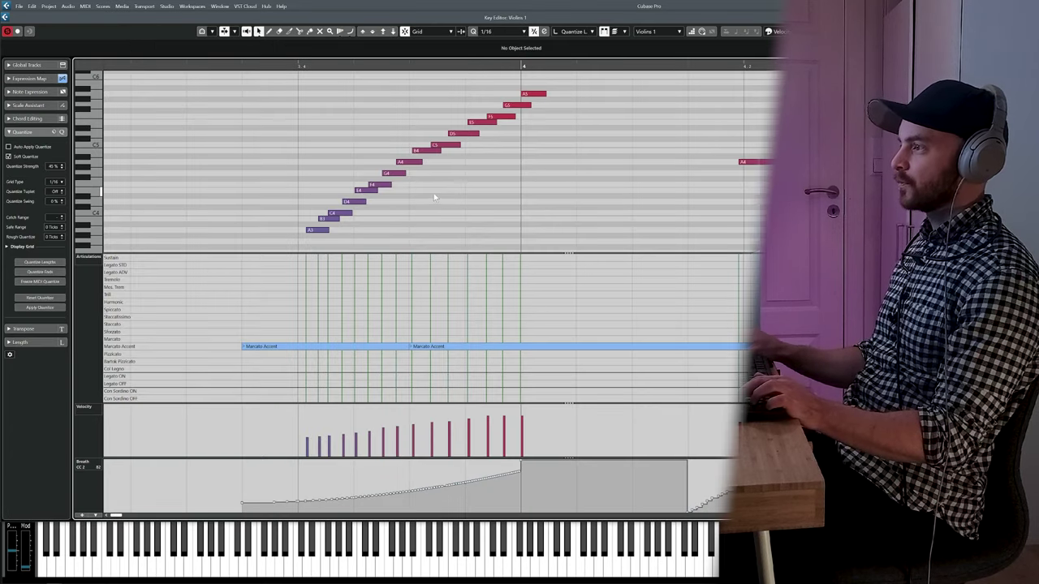
left_click_drag(237, 91, 525, 209)
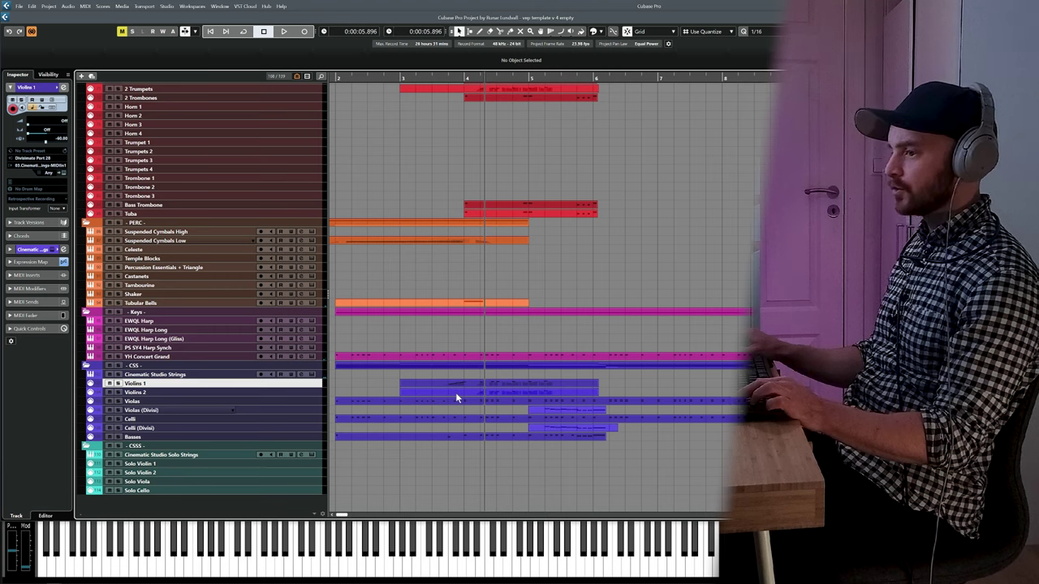
double_click(456, 392)
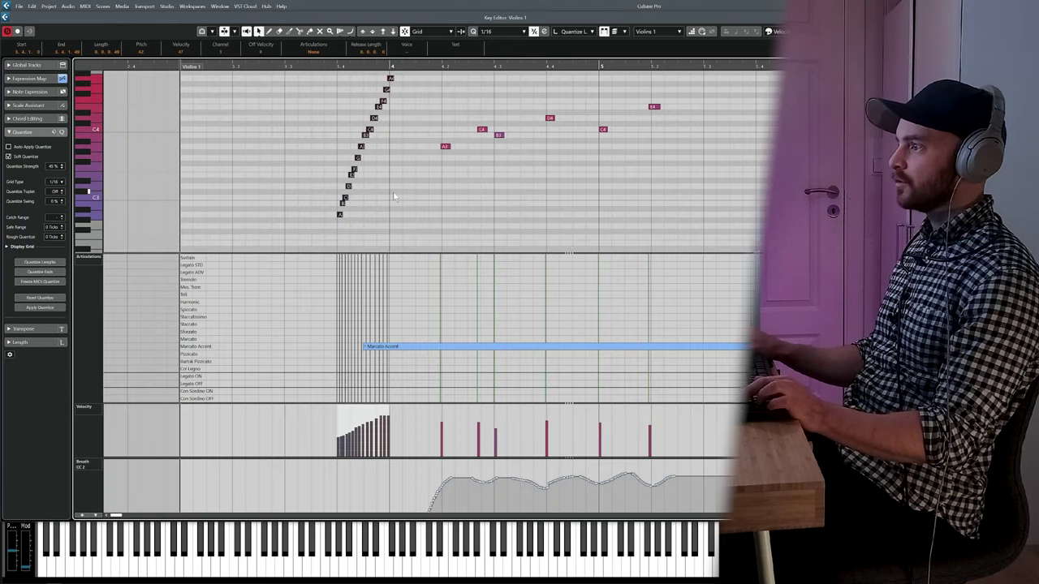
key("shift+Down")
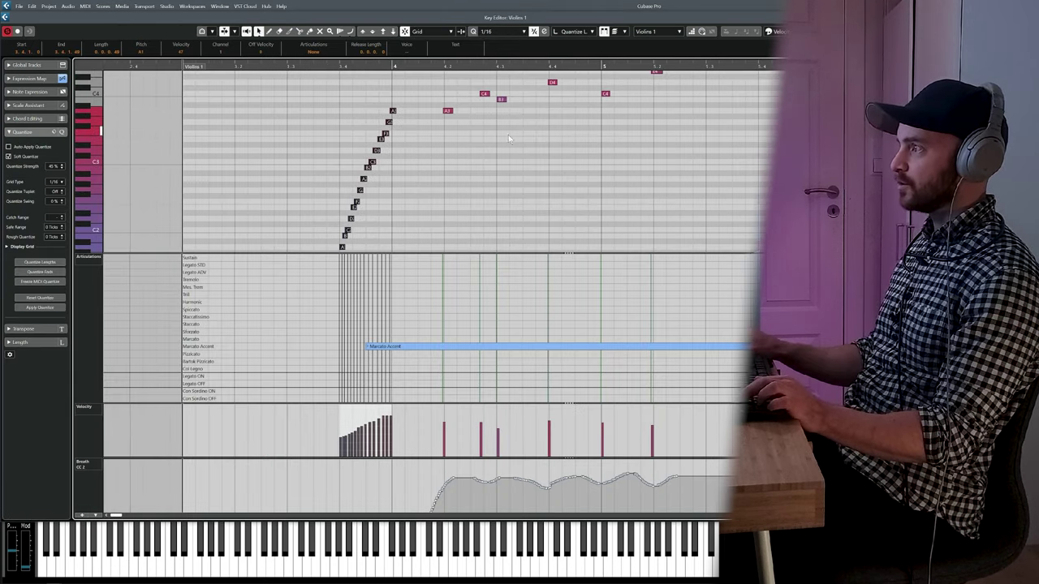
left_click_drag(508, 135, 491, 181)
left_click_drag(418, 211, 439, 160)
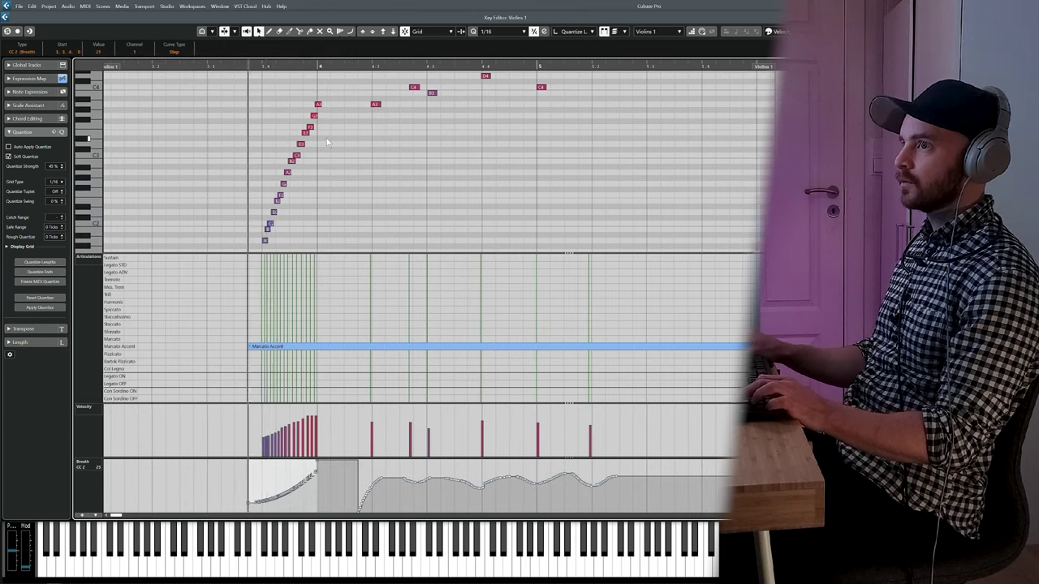
Step: Play the passage from bar 3 into bar 4 to hear the violin runs with the other instruments
key("space")
key("space")
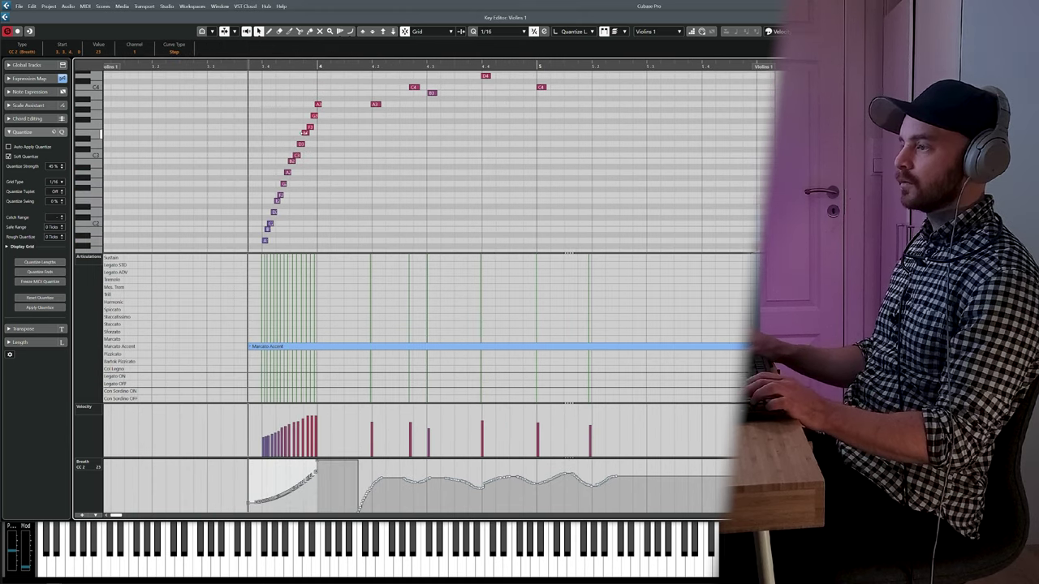
key("space")
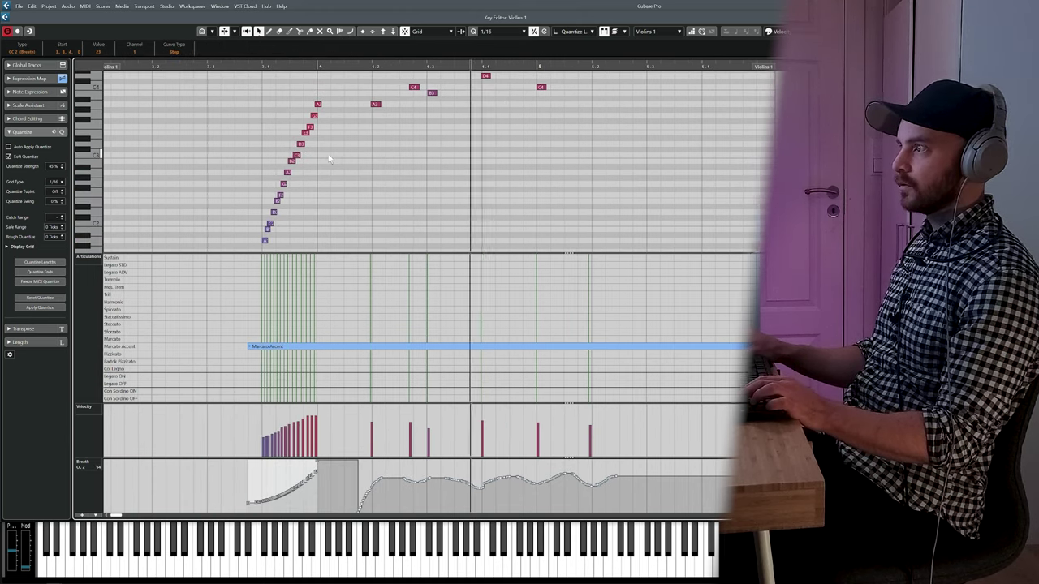
key("space")
key("Return")
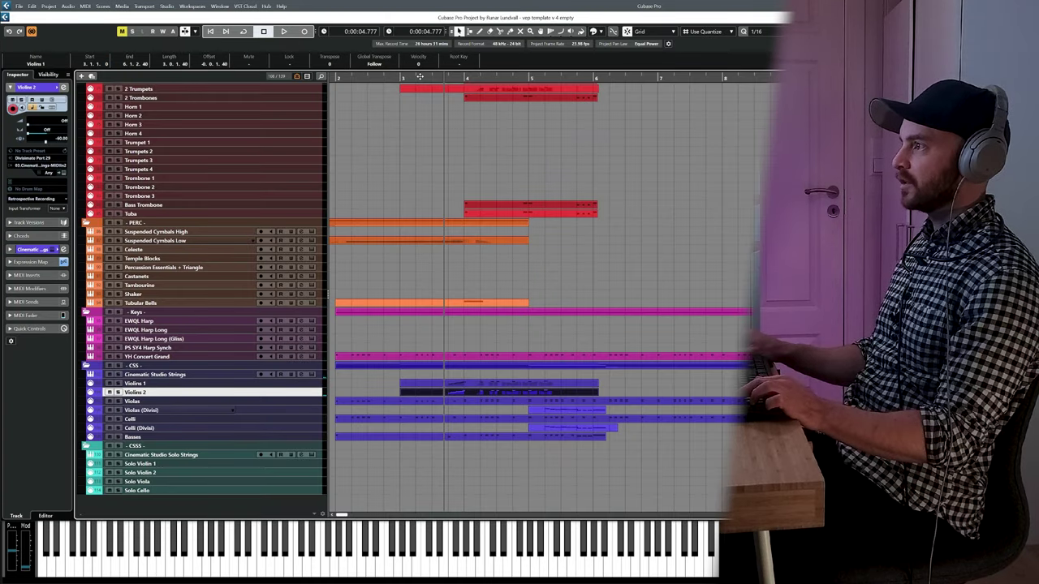
key("space")
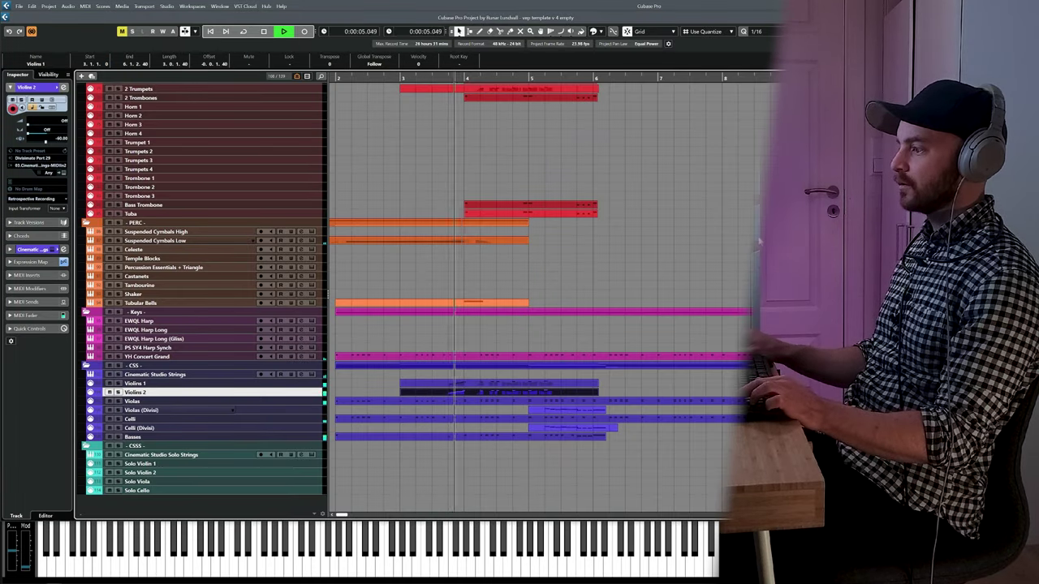
key("space")
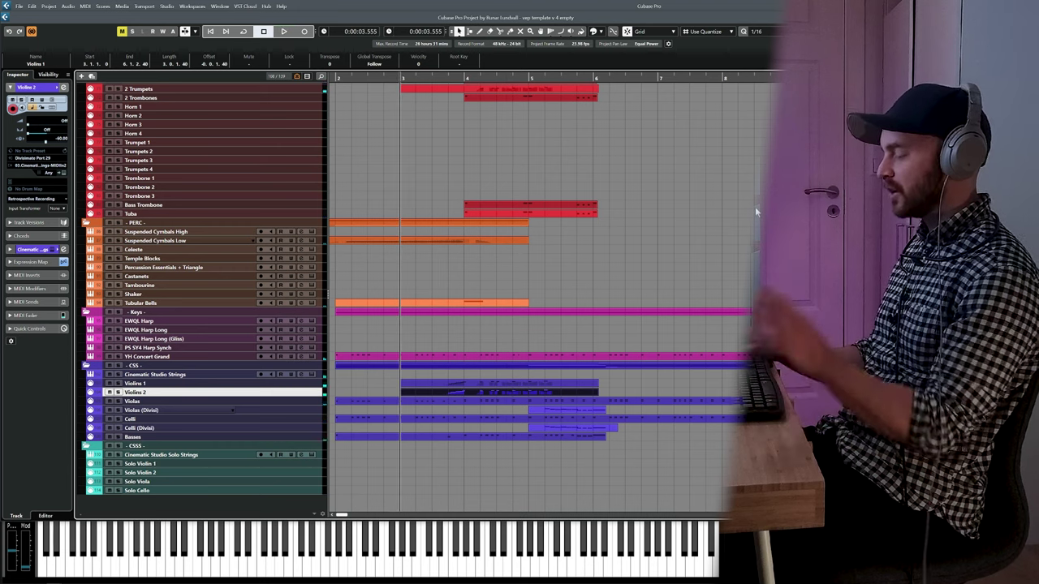
Step: Select the 2 Flutes run part, then the Violins 1 and Violins 2 tracks, to compare where the run is doubled
scroll(575, 284, "up", 1)
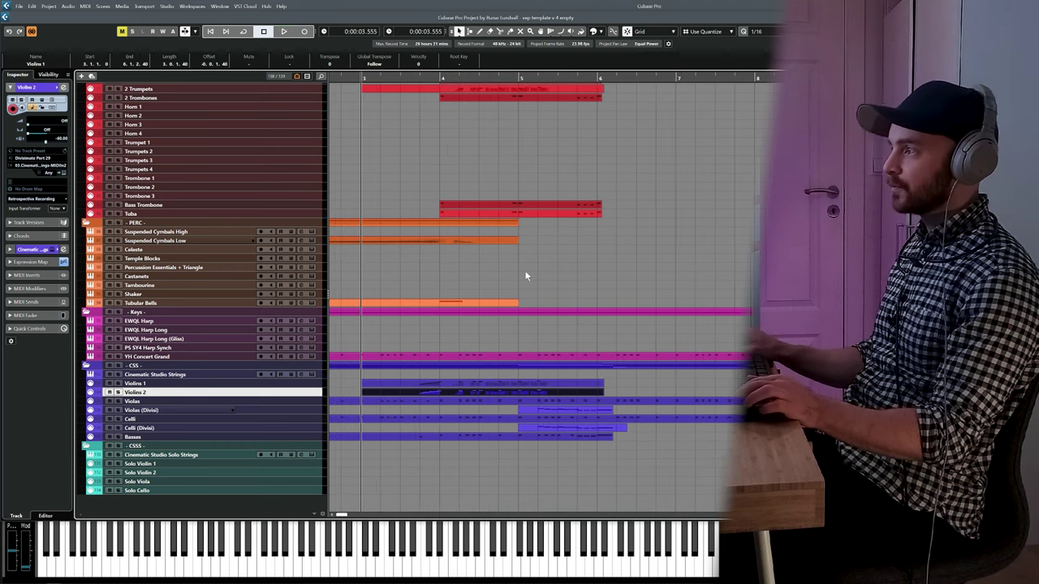
scroll(430, 284, "up", 8)
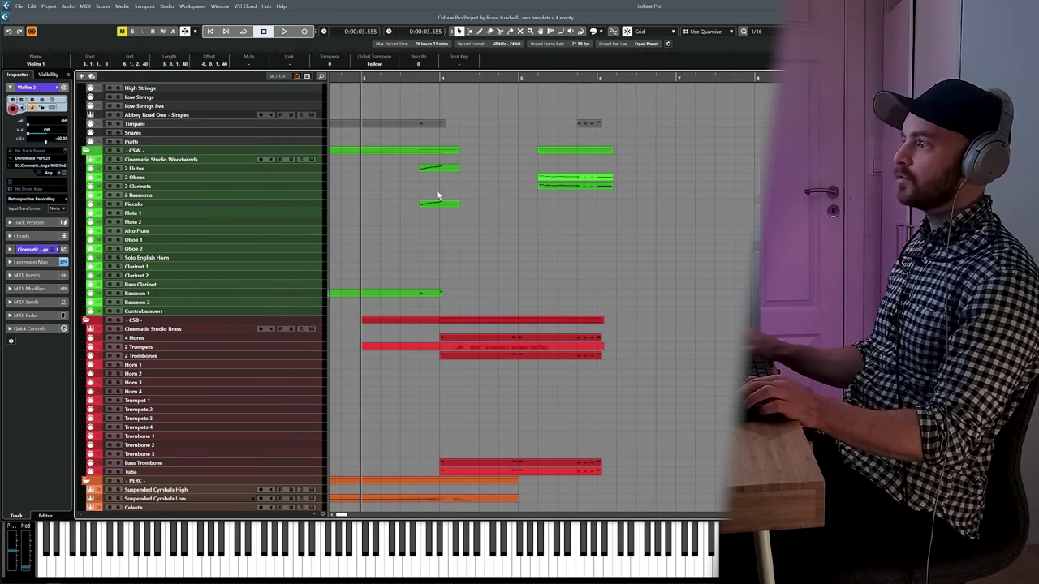
left_click(435, 171)
scroll(399, 270, "down", 8)
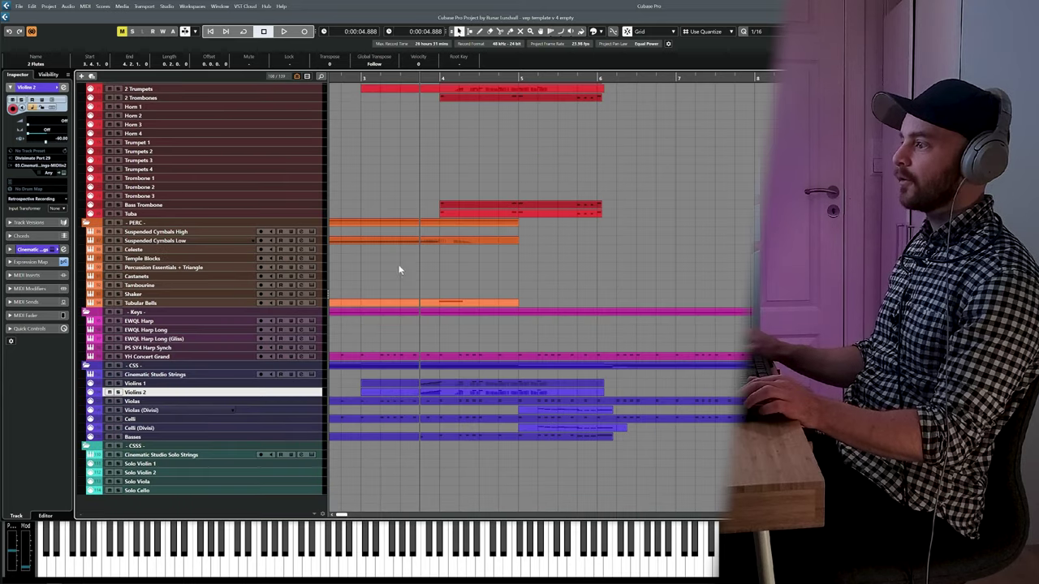
left_click(173, 384)
left_click(437, 384)
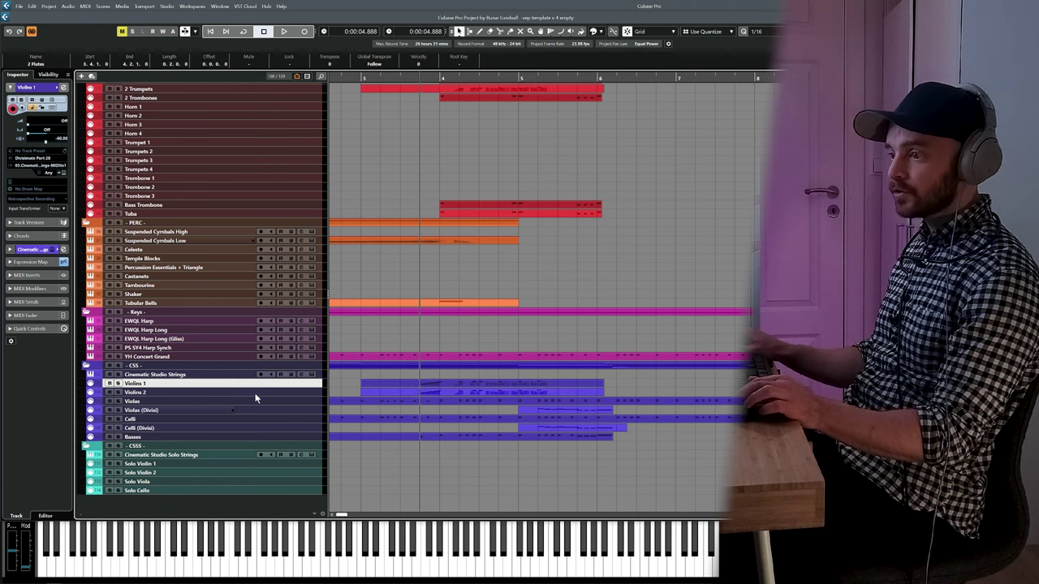
left_click(255, 394)
left_click(431, 391)
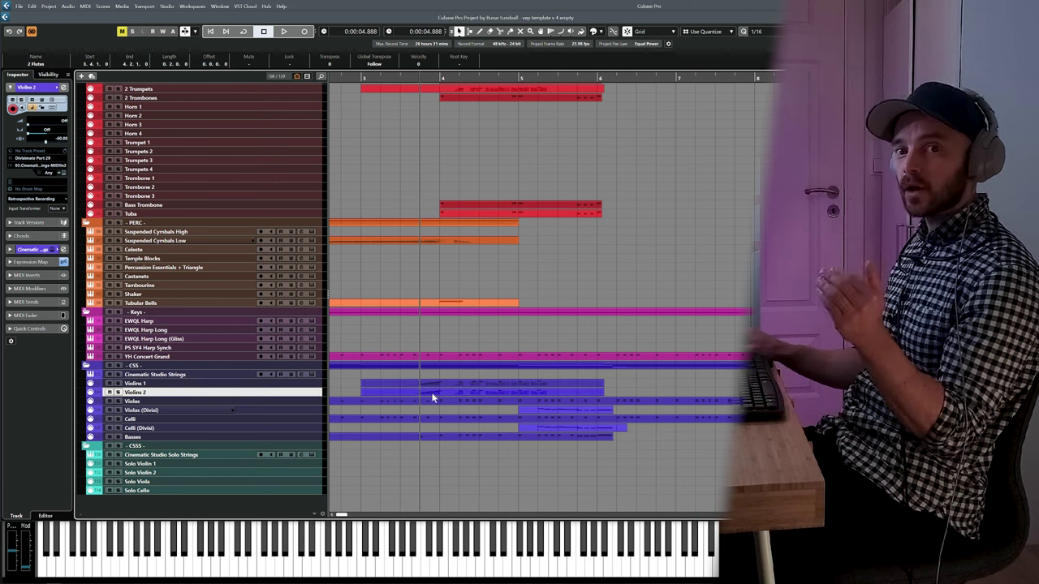